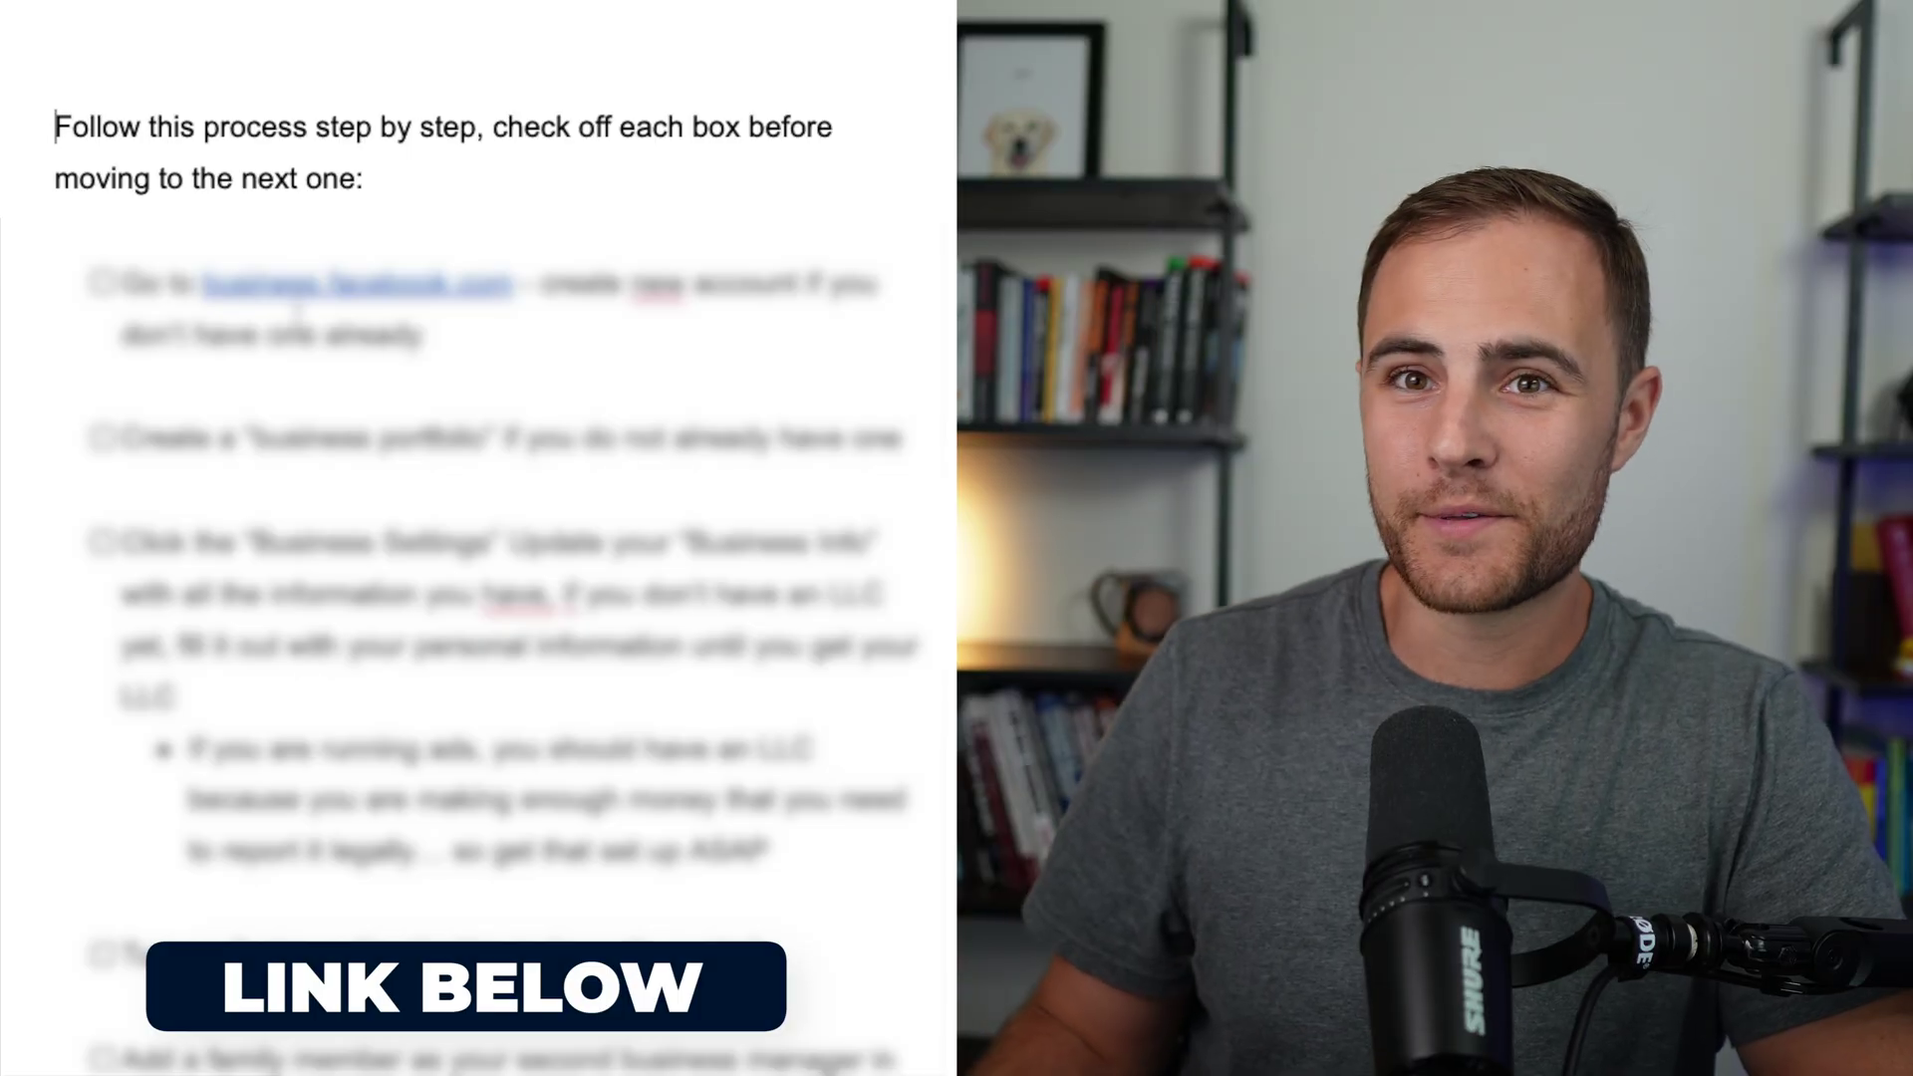
Tick the checklist boxes for visiting business.facebook.com and creating a business portfolio
{"action": "left_click", "coordinate": [100, 284]}
{"action": "left_click", "coordinate": [104, 443]}
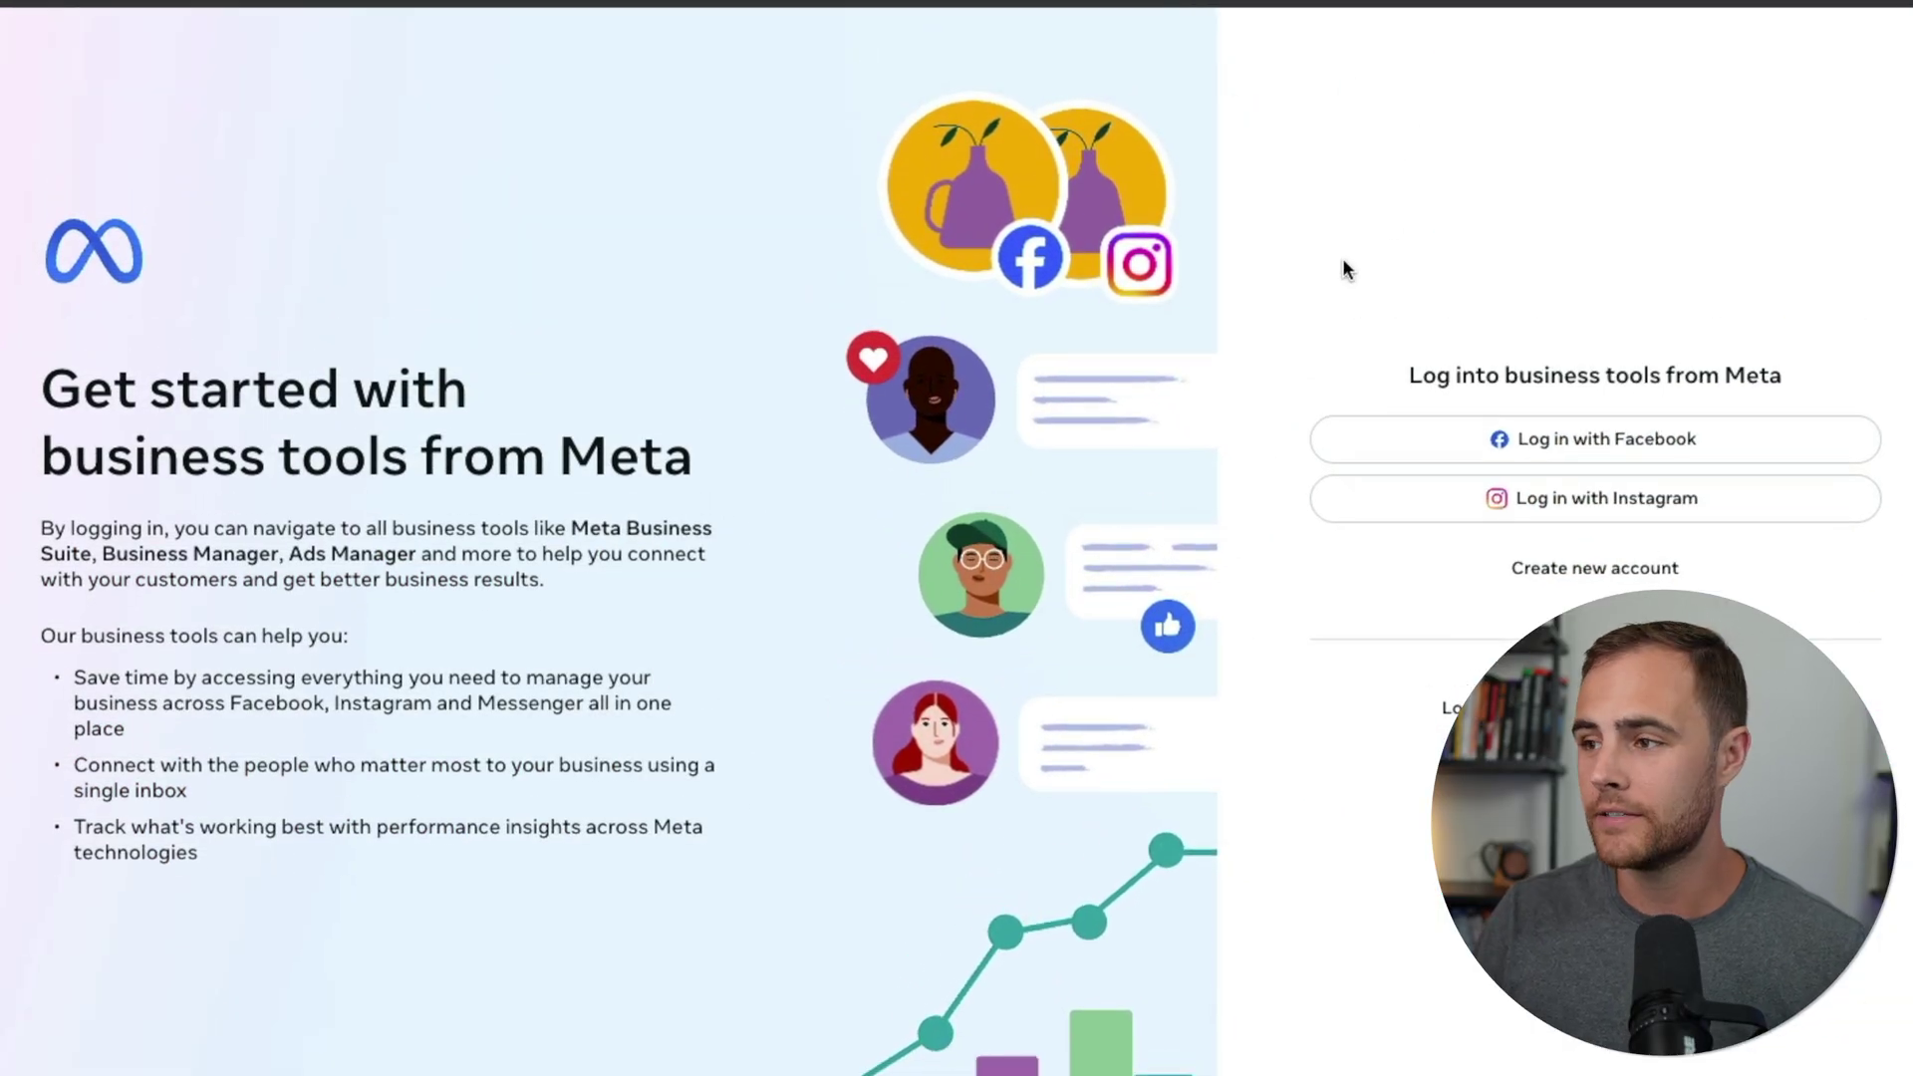
Log in with Facebook, decline saving login info, and trust this device
{"action": "left_click", "coordinate": [1619, 451]}
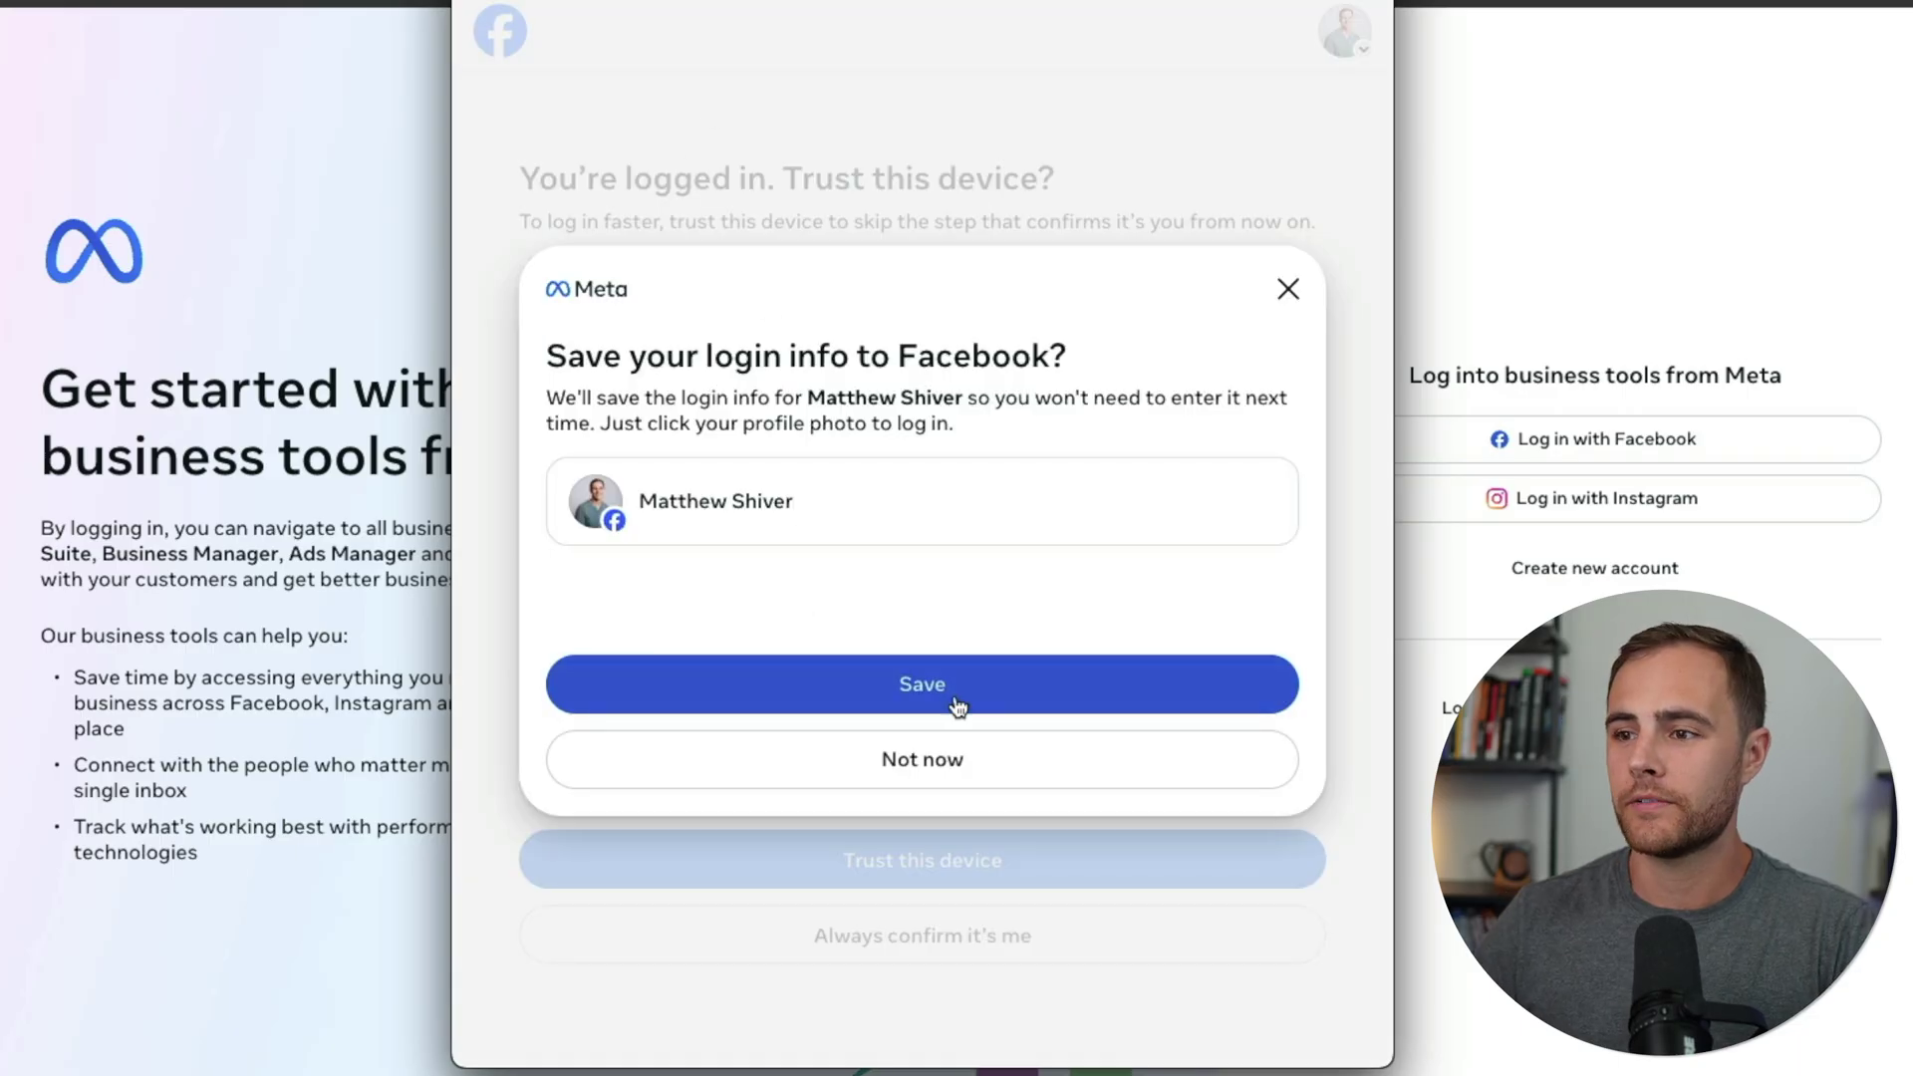
{"action": "left_click", "coordinate": [930, 769]}
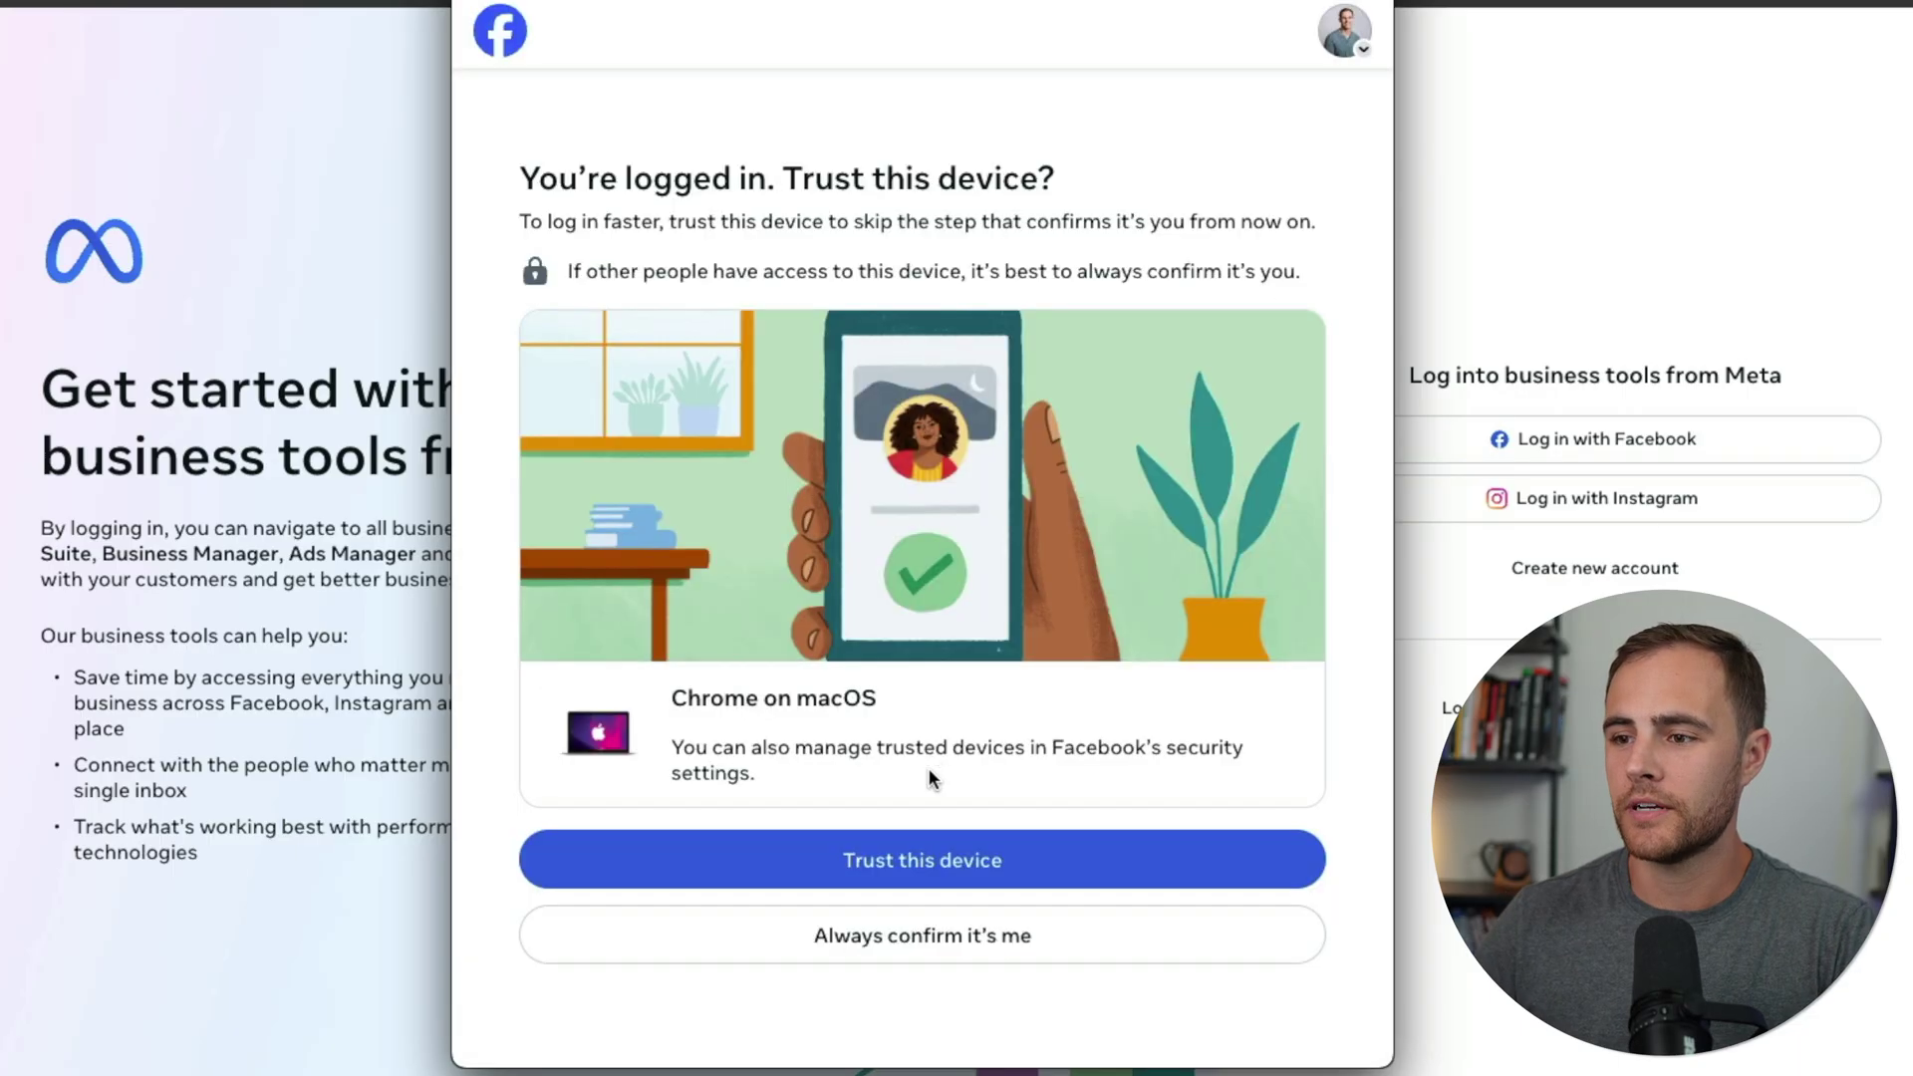
{"action": "left_click", "coordinate": [964, 863]}
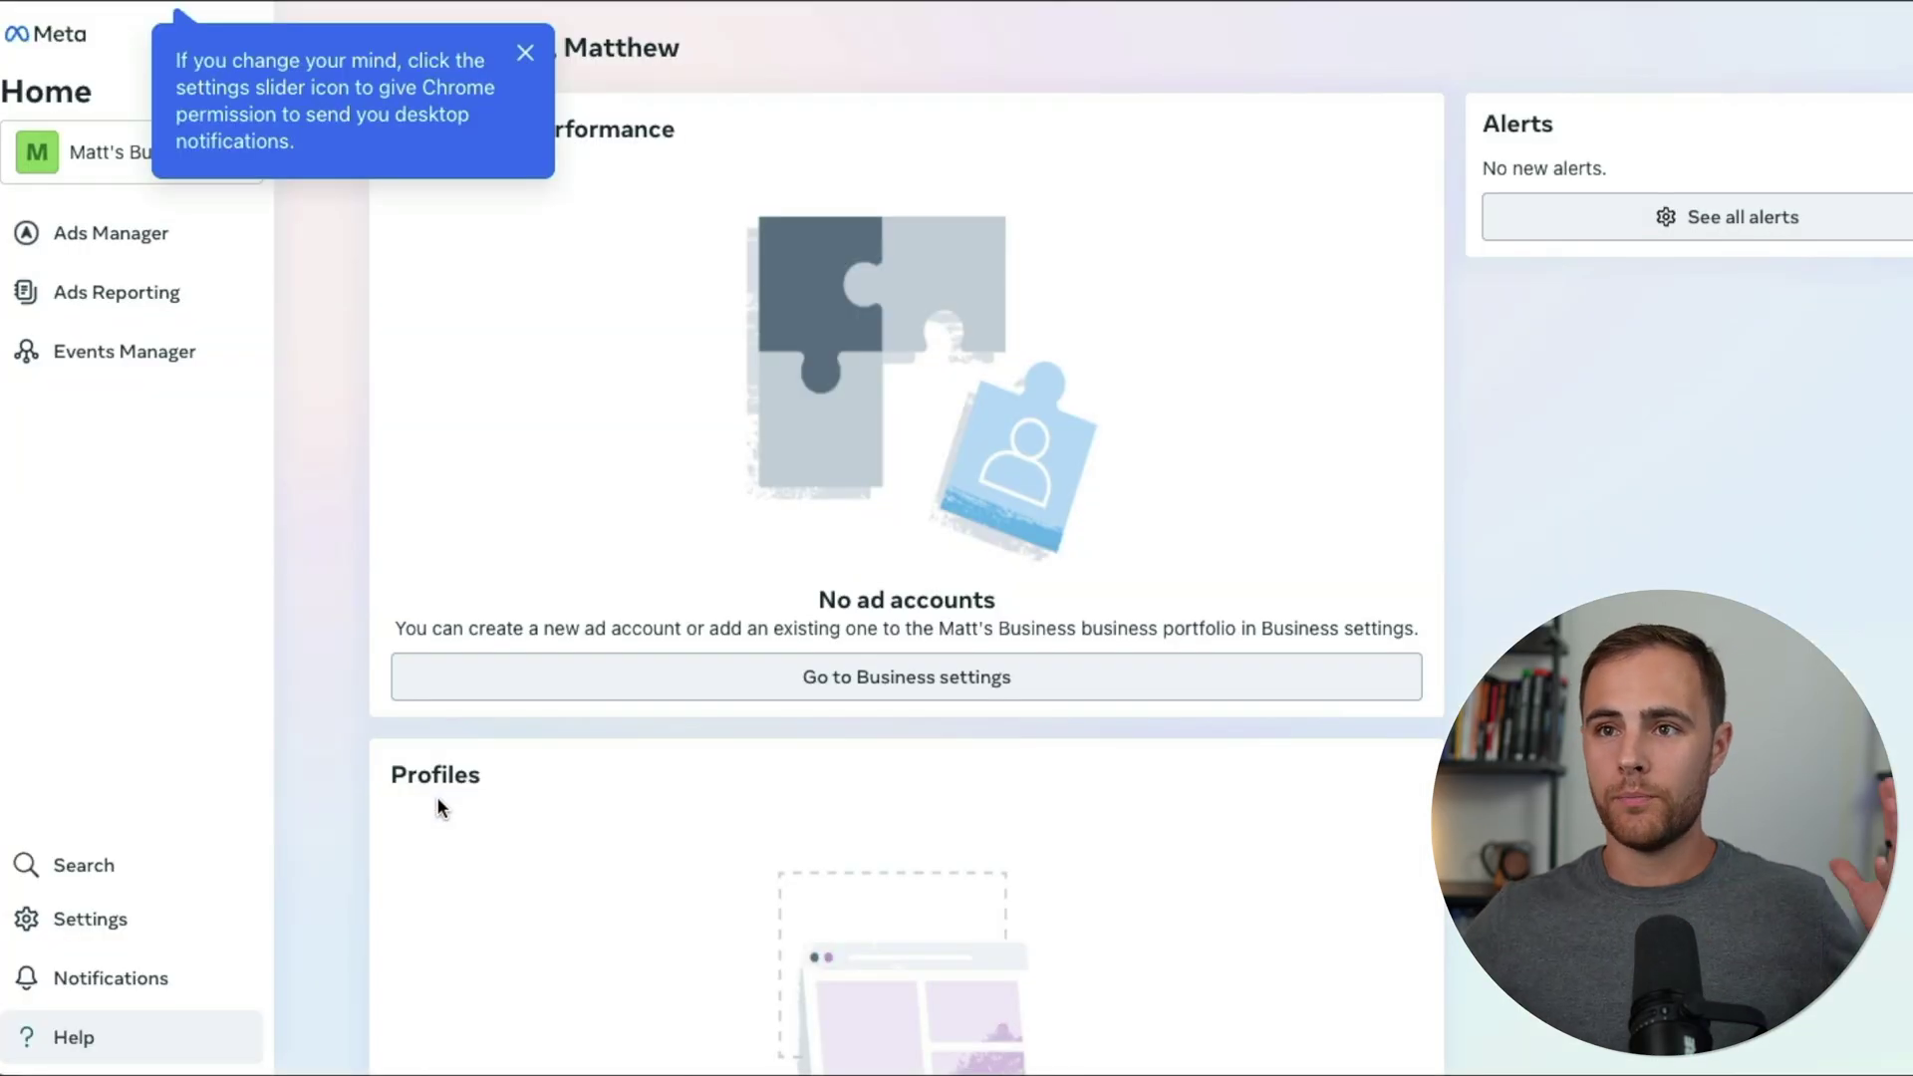
Dismiss the Chrome notifications tip and switch to the advertising portfolio with 93 assets
{"action": "left_click", "coordinate": [524, 54]}
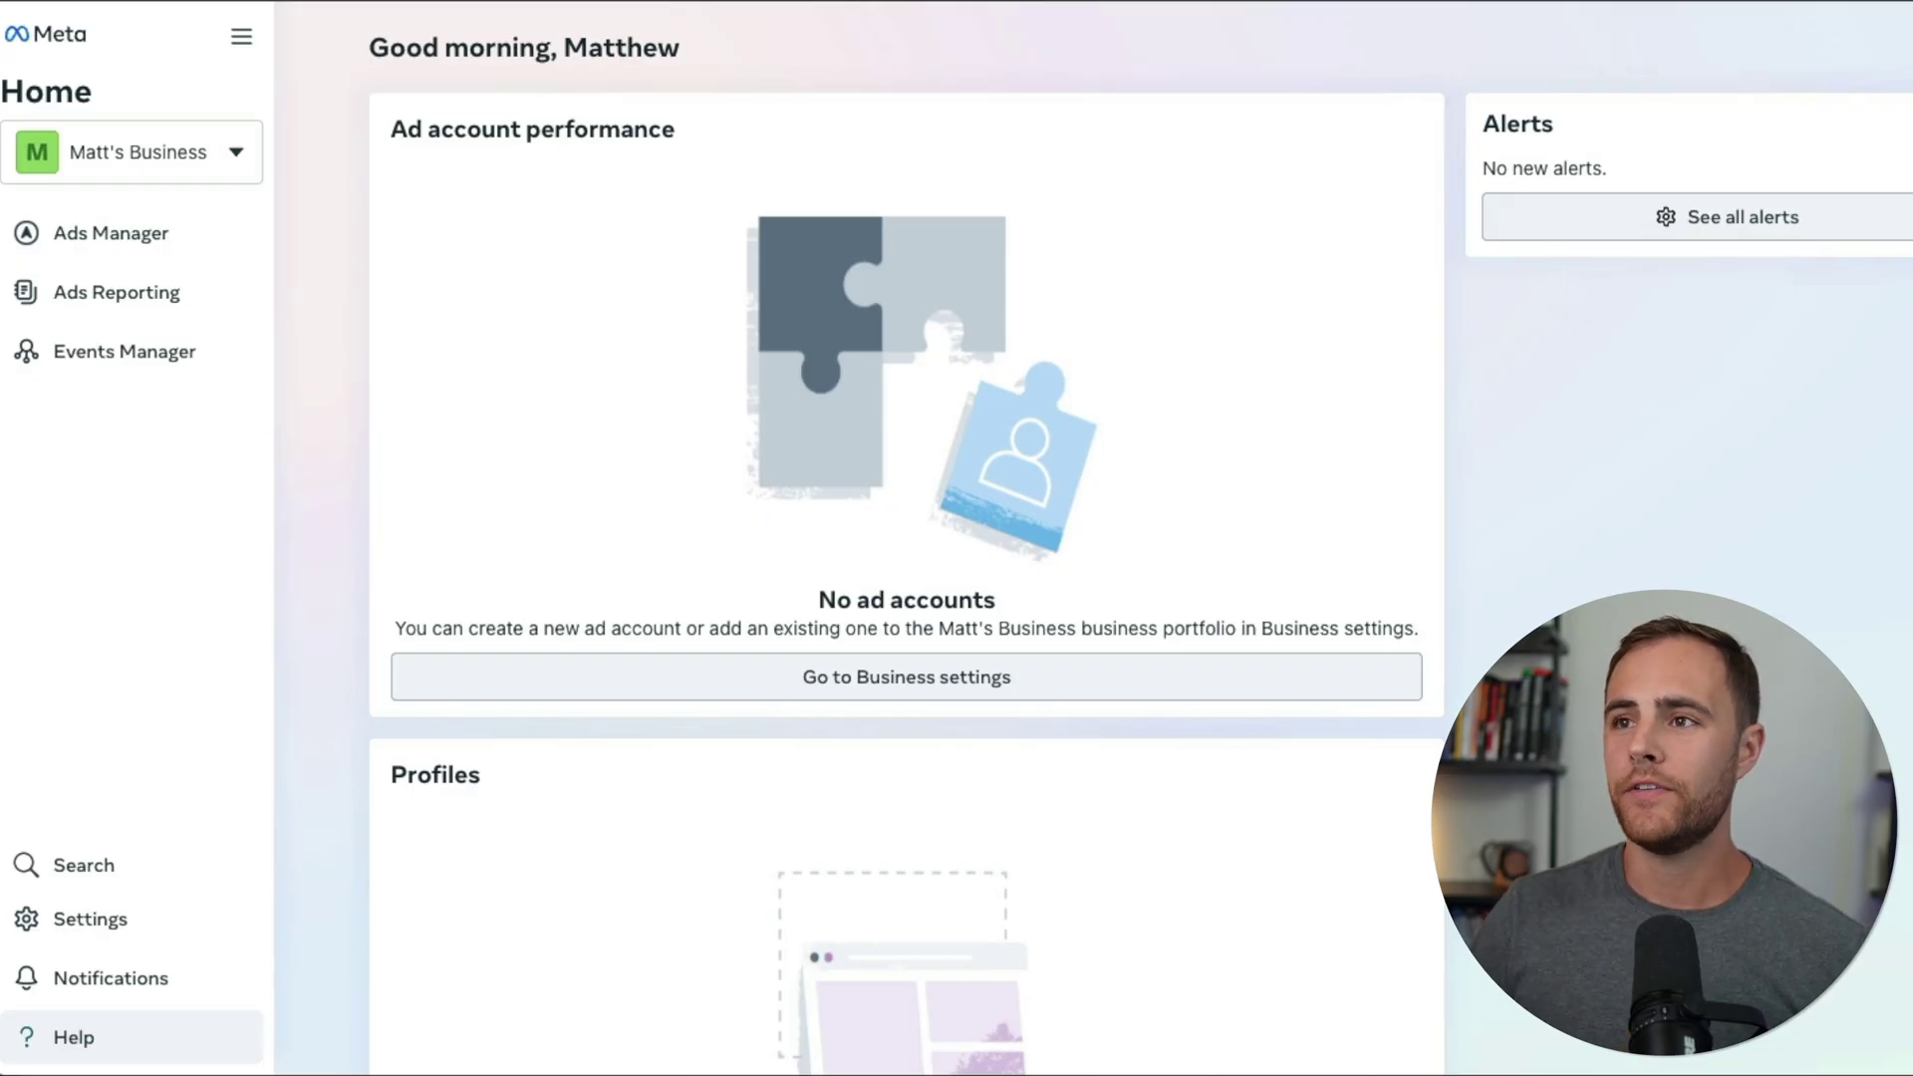
{"action": "left_click", "coordinate": [129, 156]}
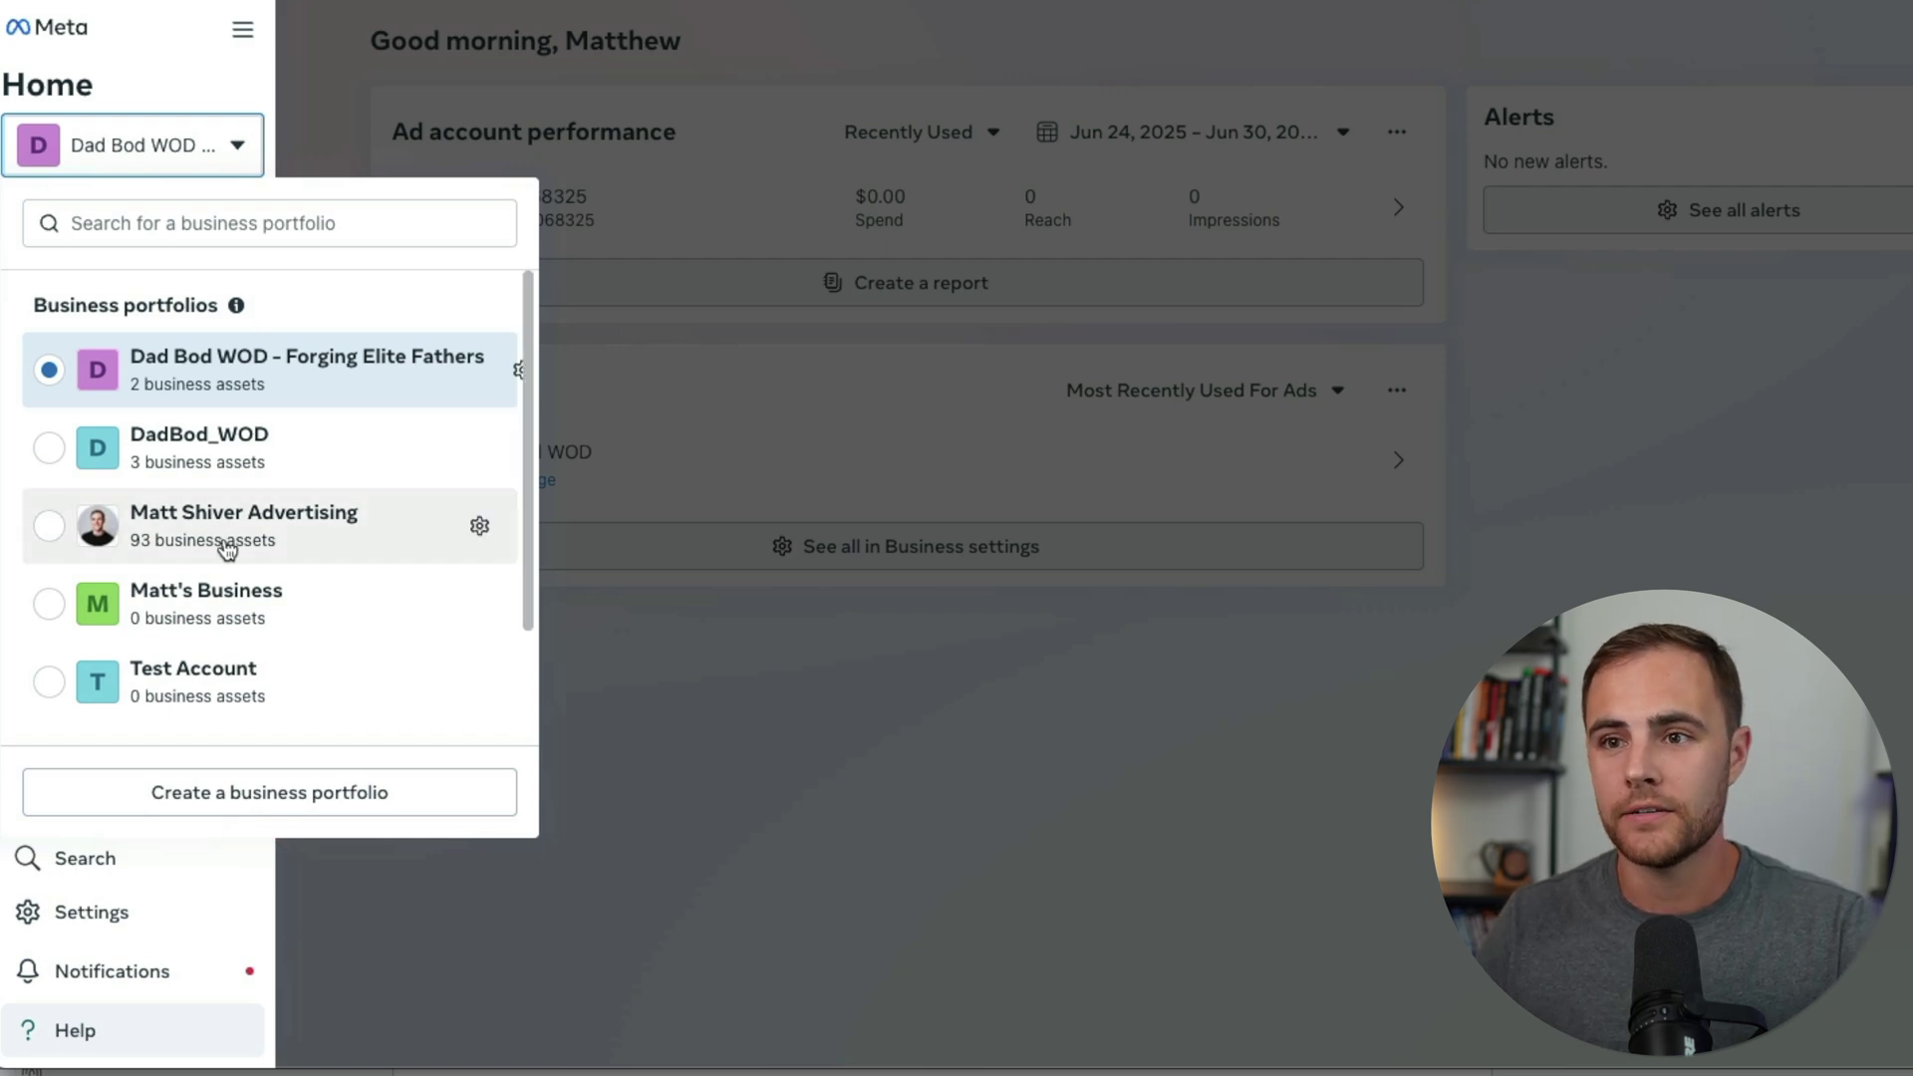
{"action": "left_click", "coordinate": [151, 543]}
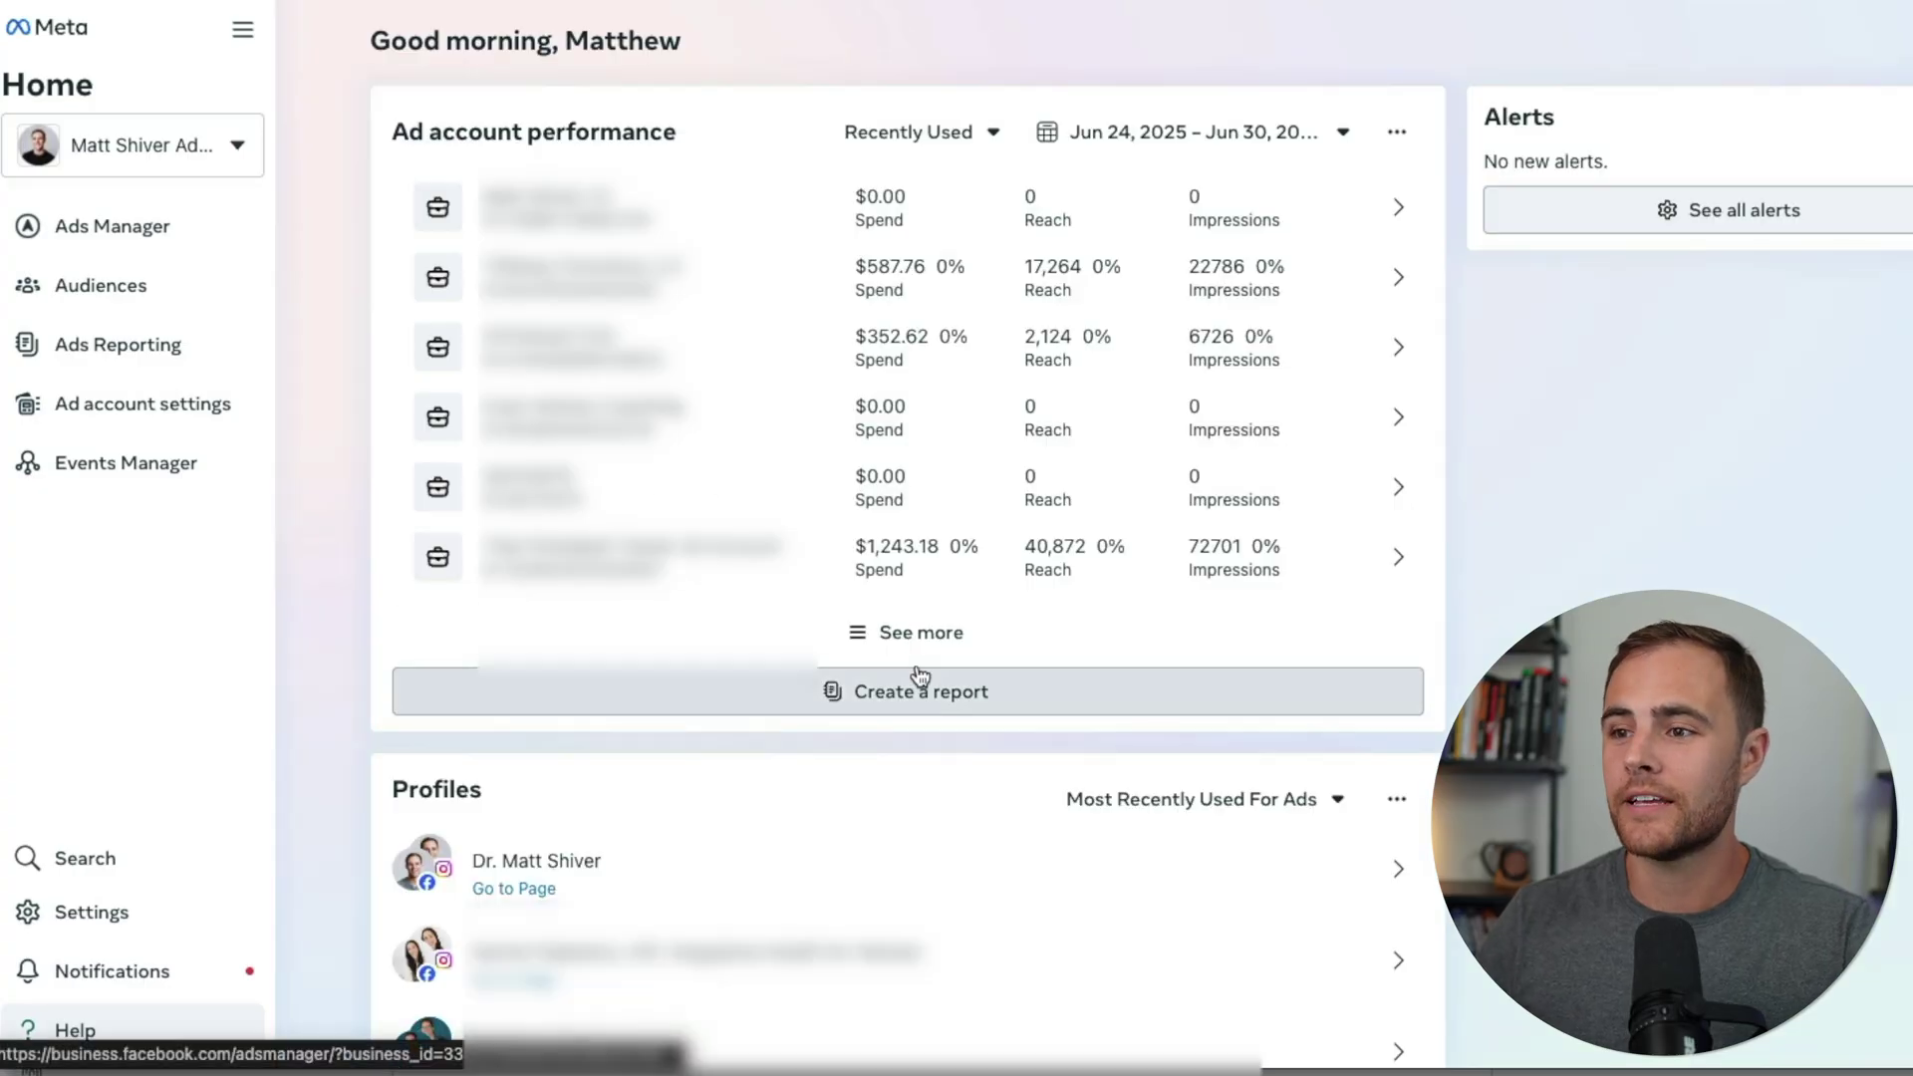
Expand the full ad account list, then reopen the business portfolio list
{"action": "left_click", "coordinate": [879, 634]}
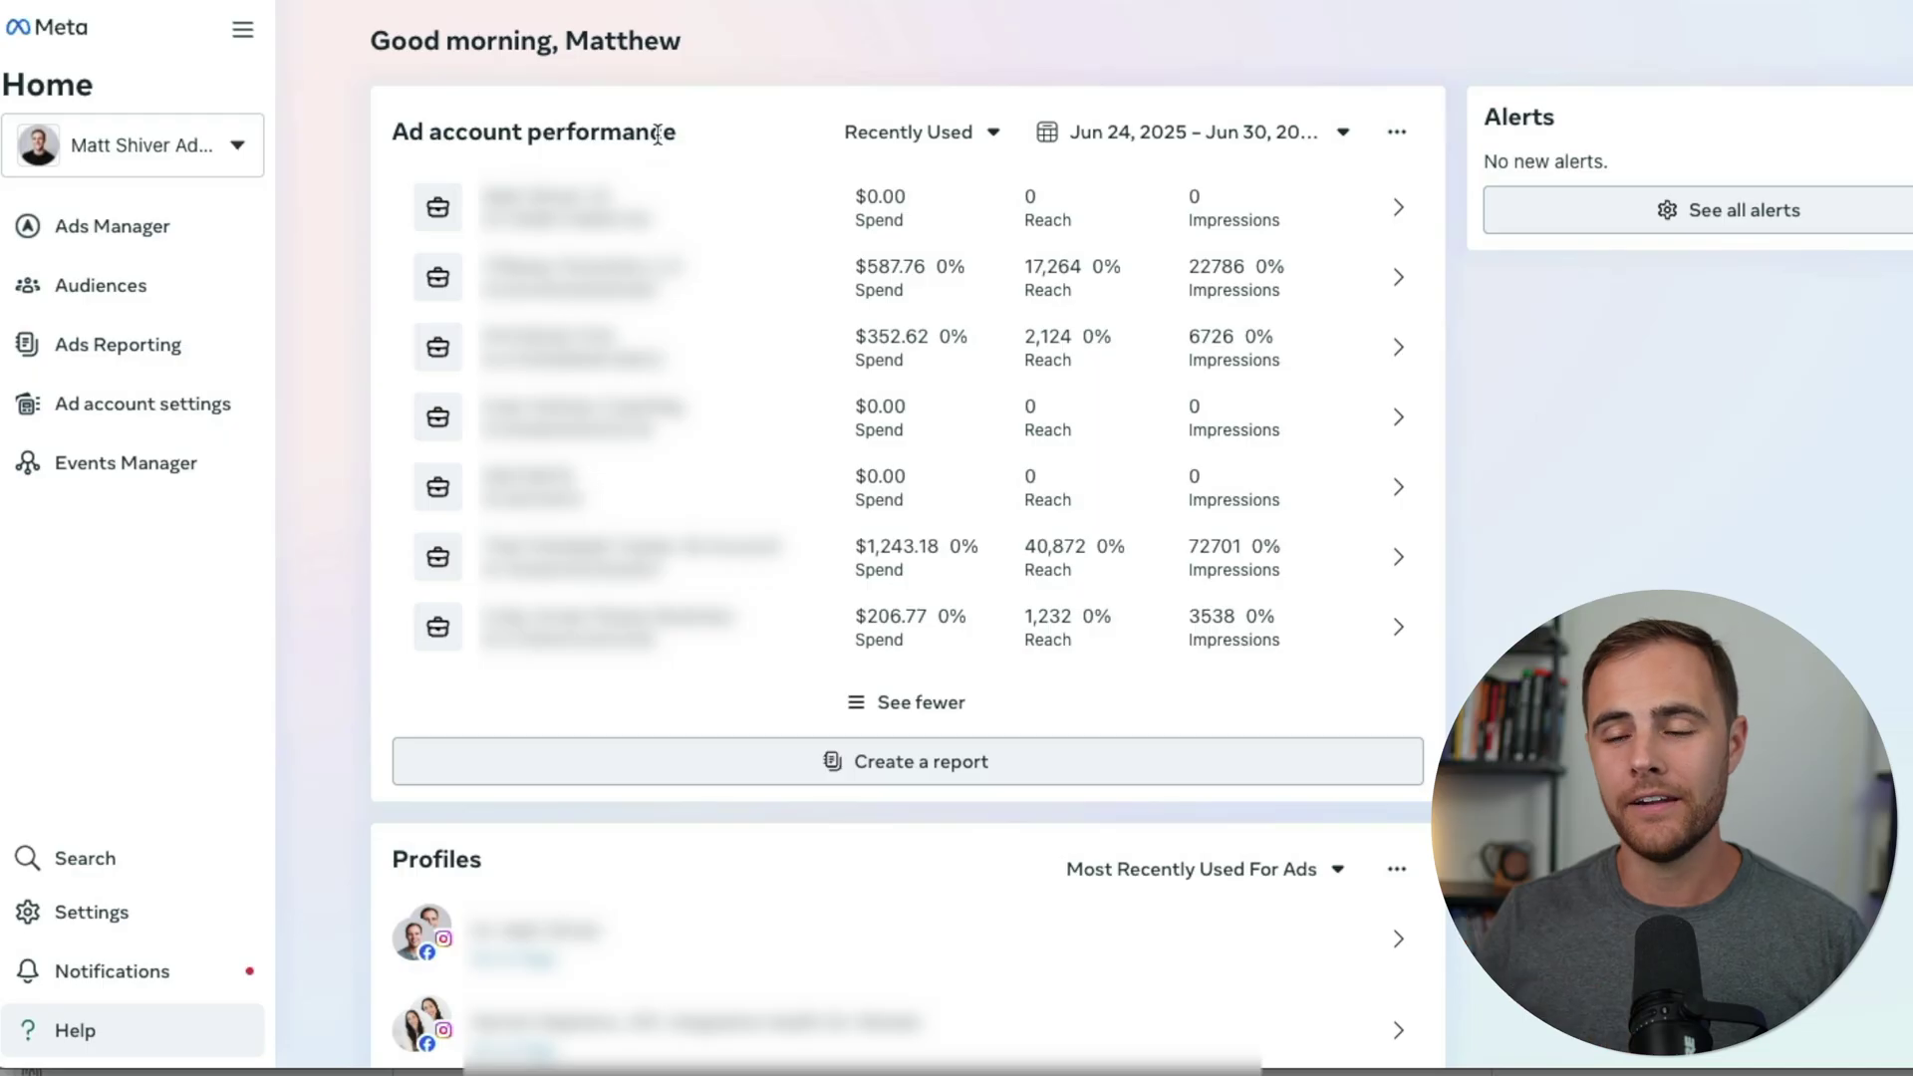
{"action": "scroll", "coordinate": [657, 135], "scroll_direction": "down", "scroll_amount": 2}
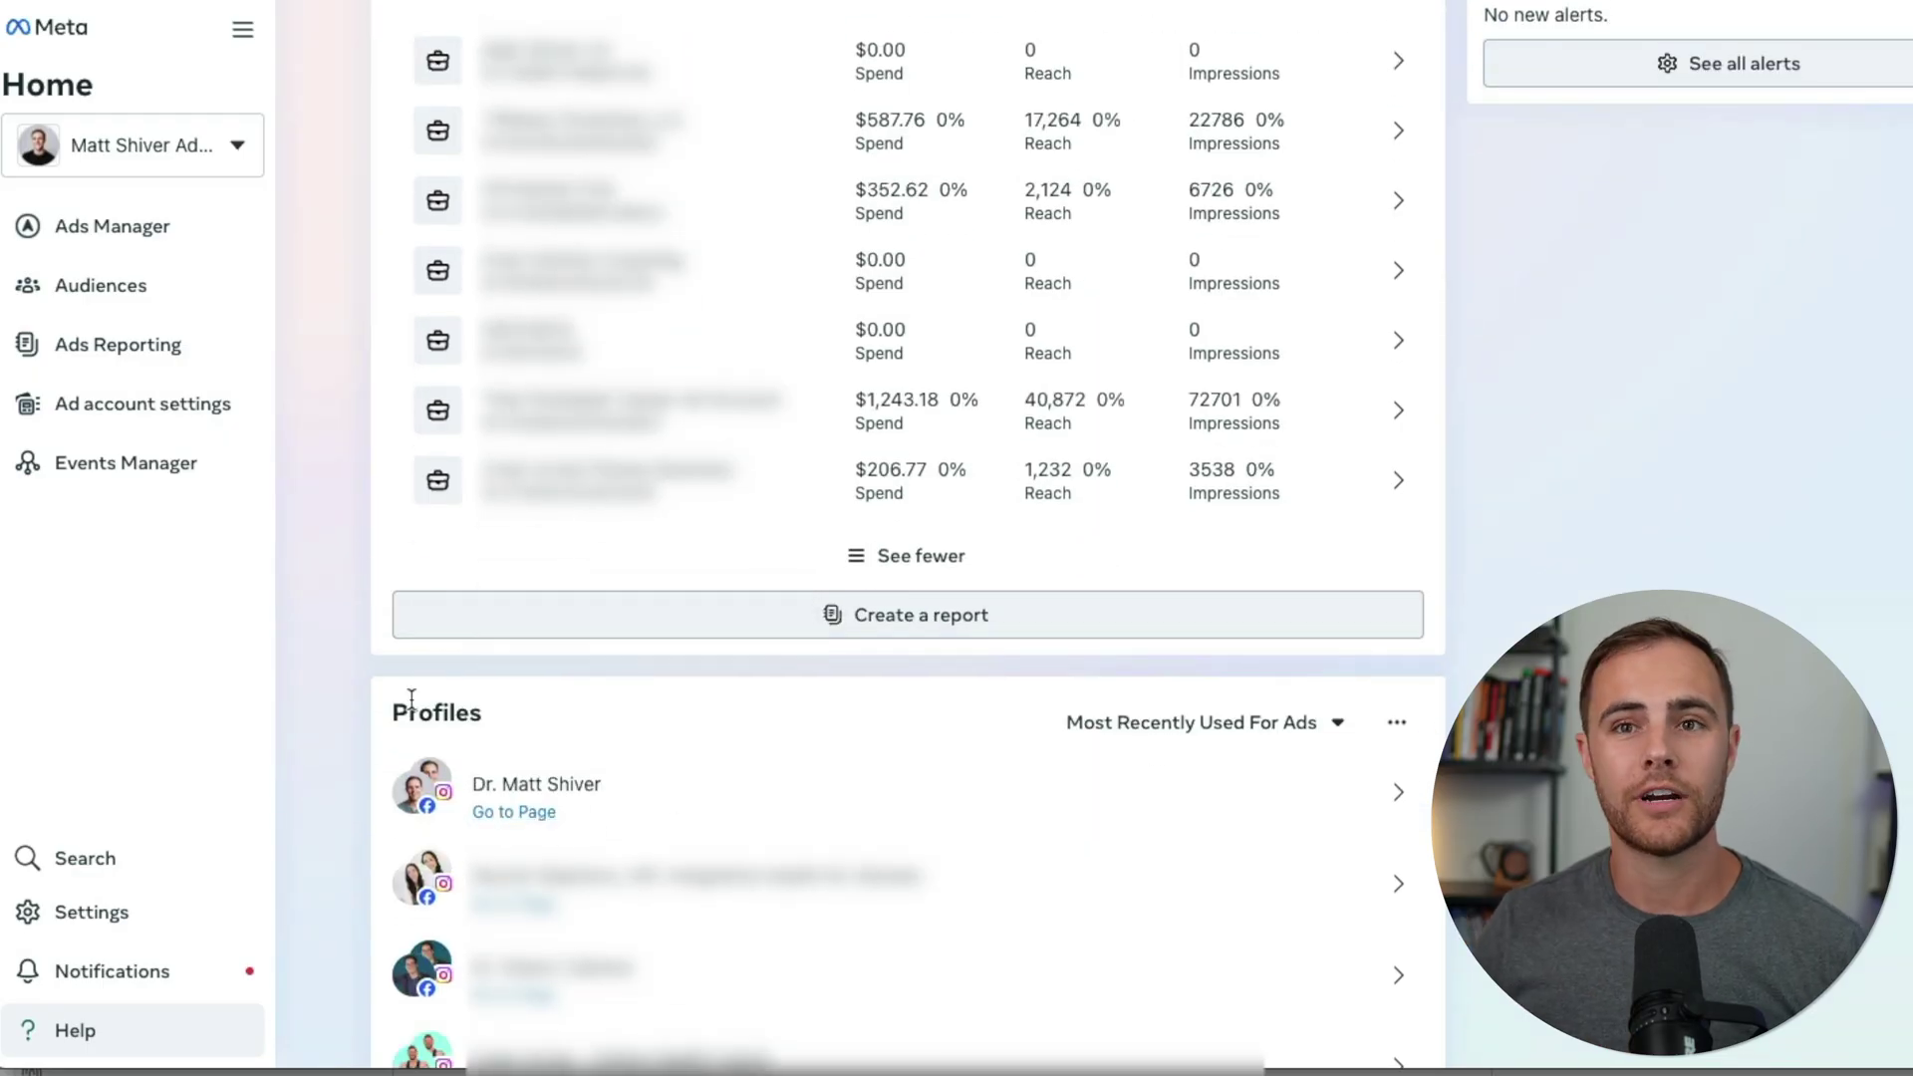
{"action": "scroll", "coordinate": [409, 700], "scroll_direction": "down", "scroll_amount": 5}
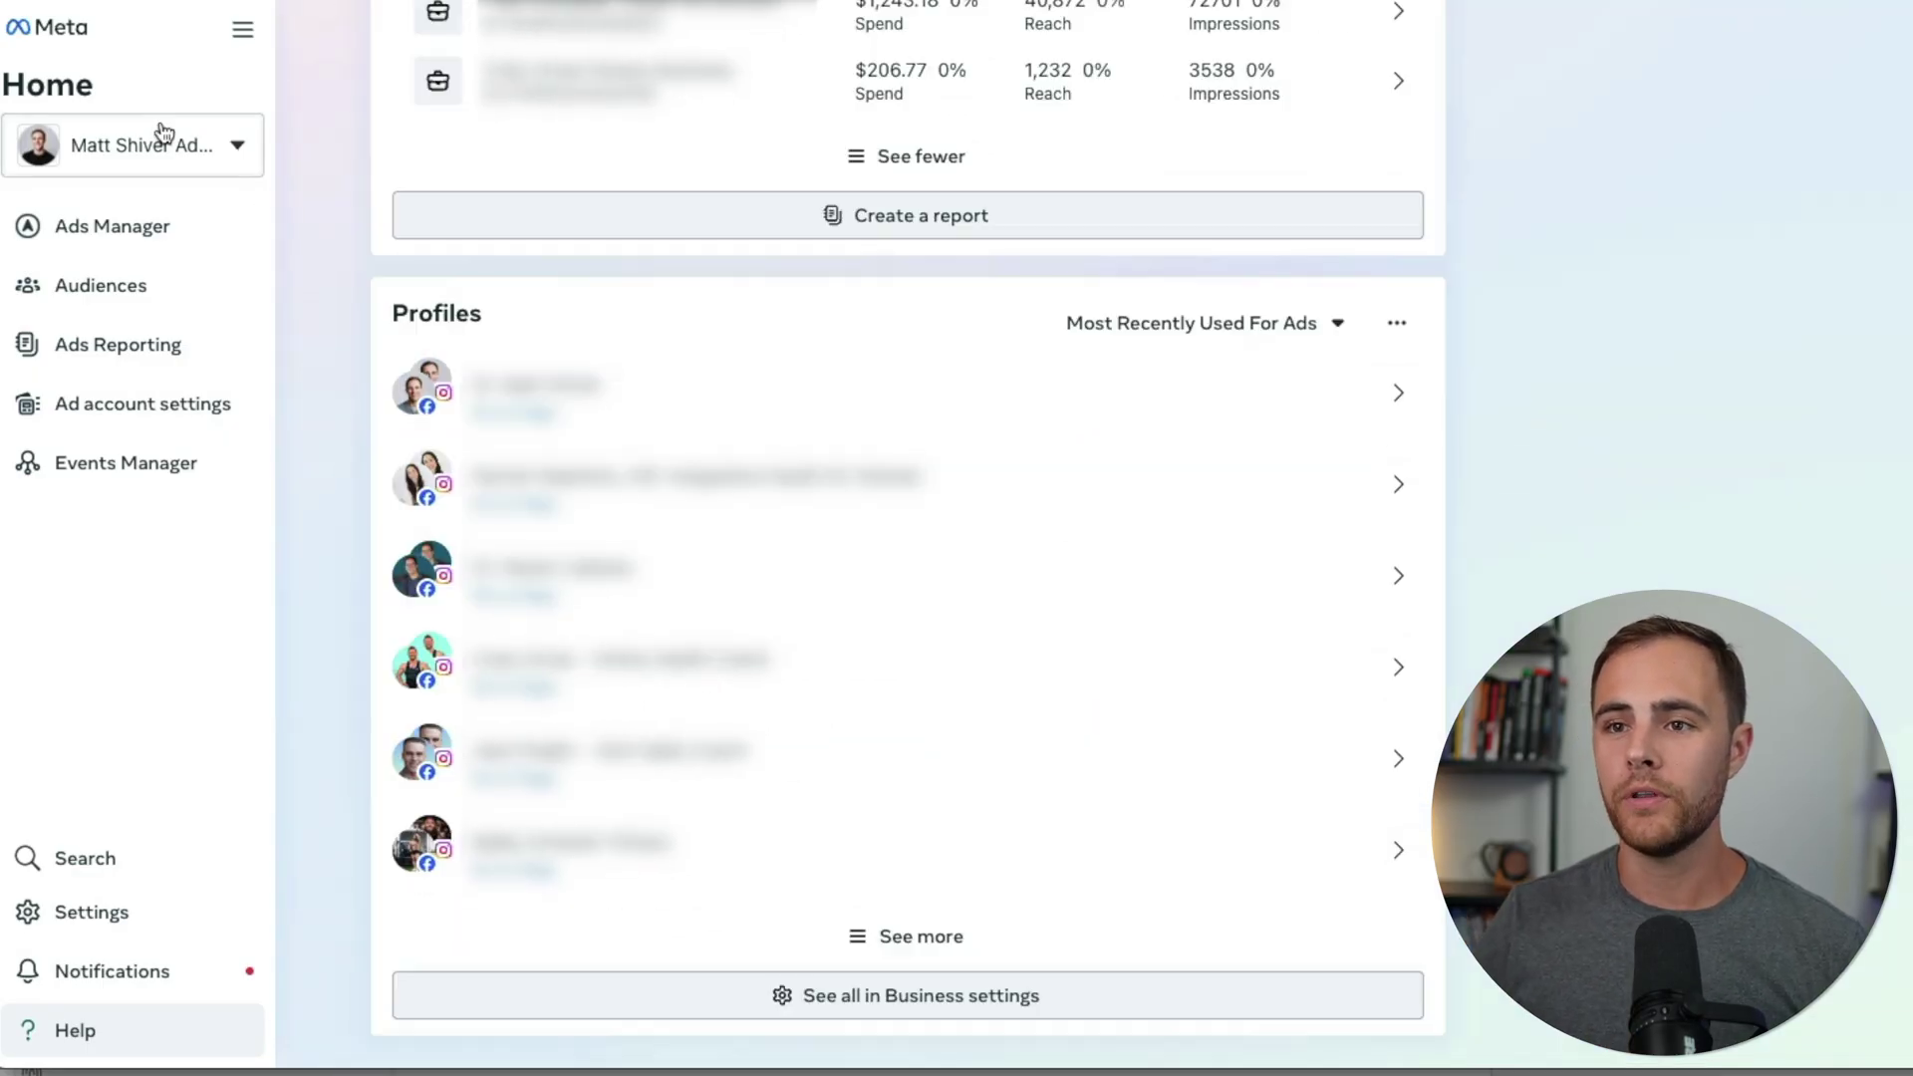
{"action": "left_click", "coordinate": [159, 140]}
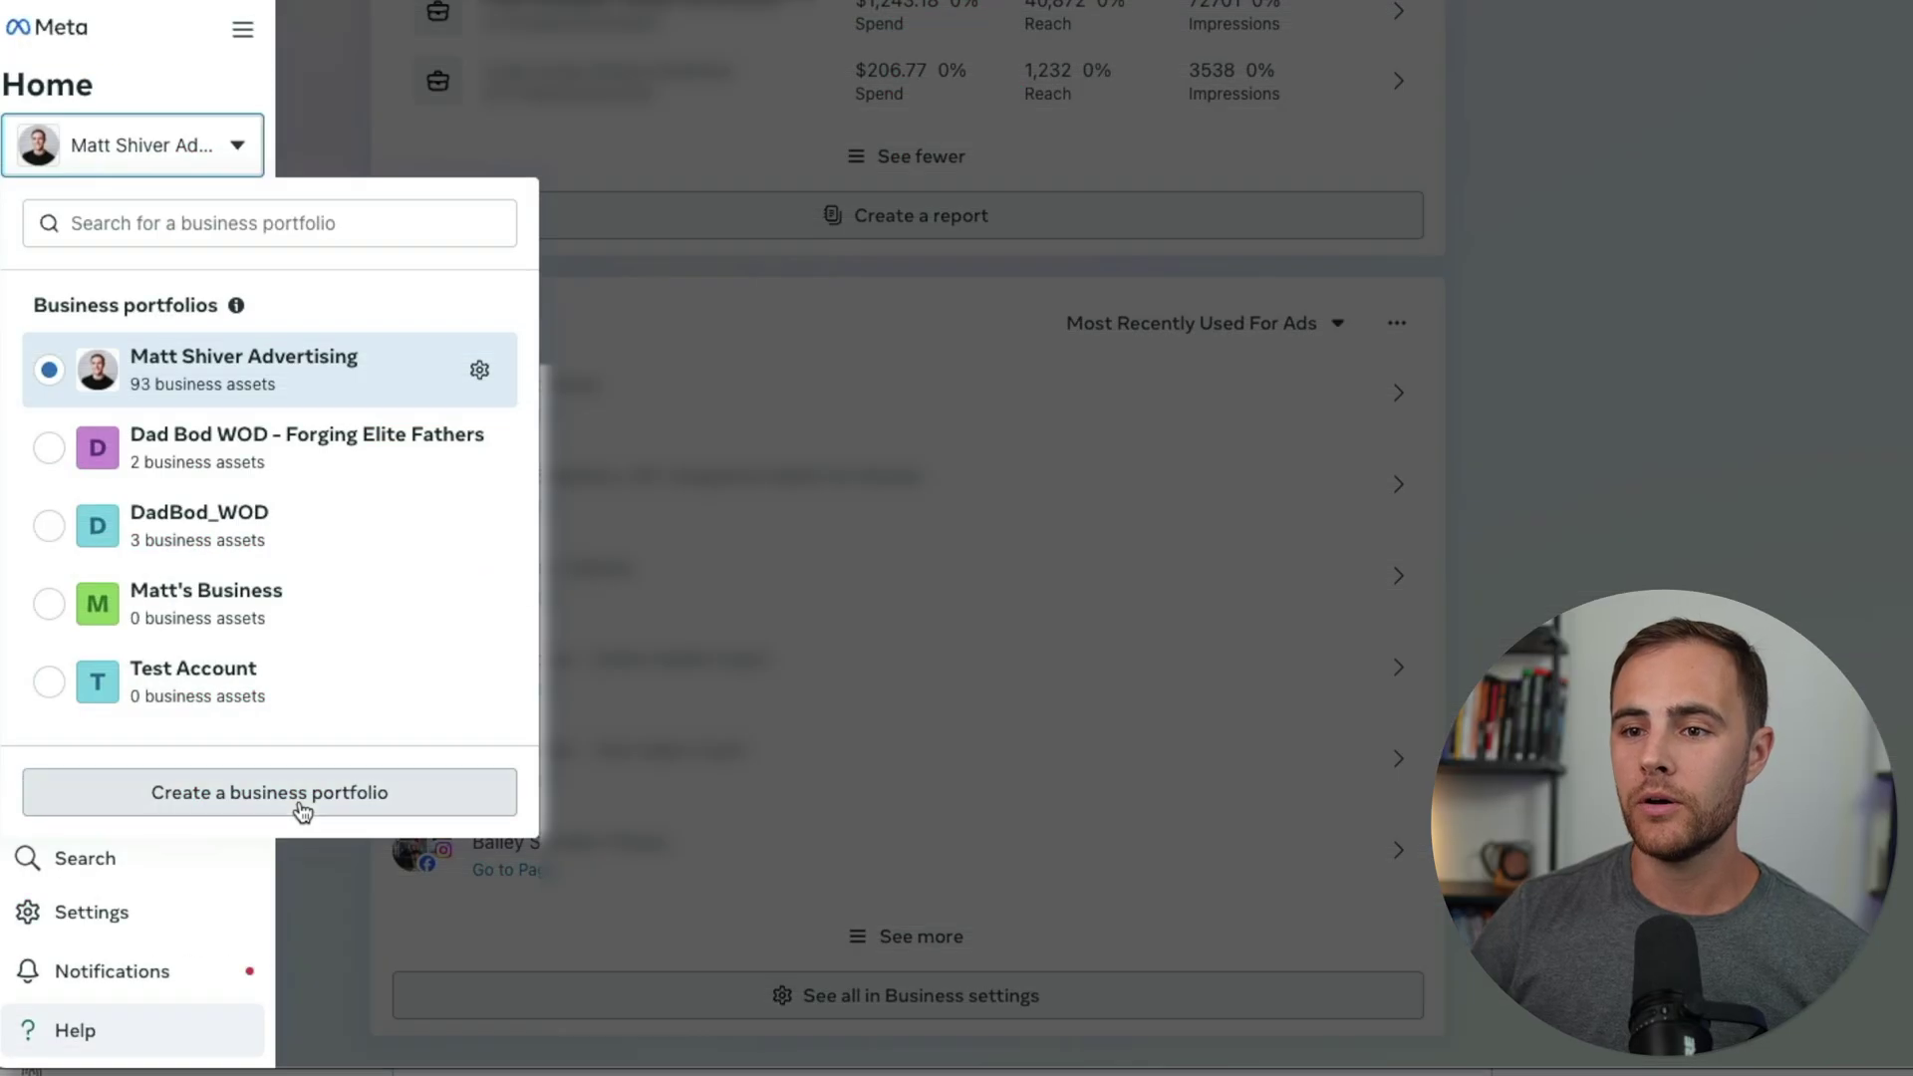
Create portfolio 'Test Account 123' with autofilled contact name and email, skipping adding people
{"action": "left_click", "coordinate": [302, 809]}
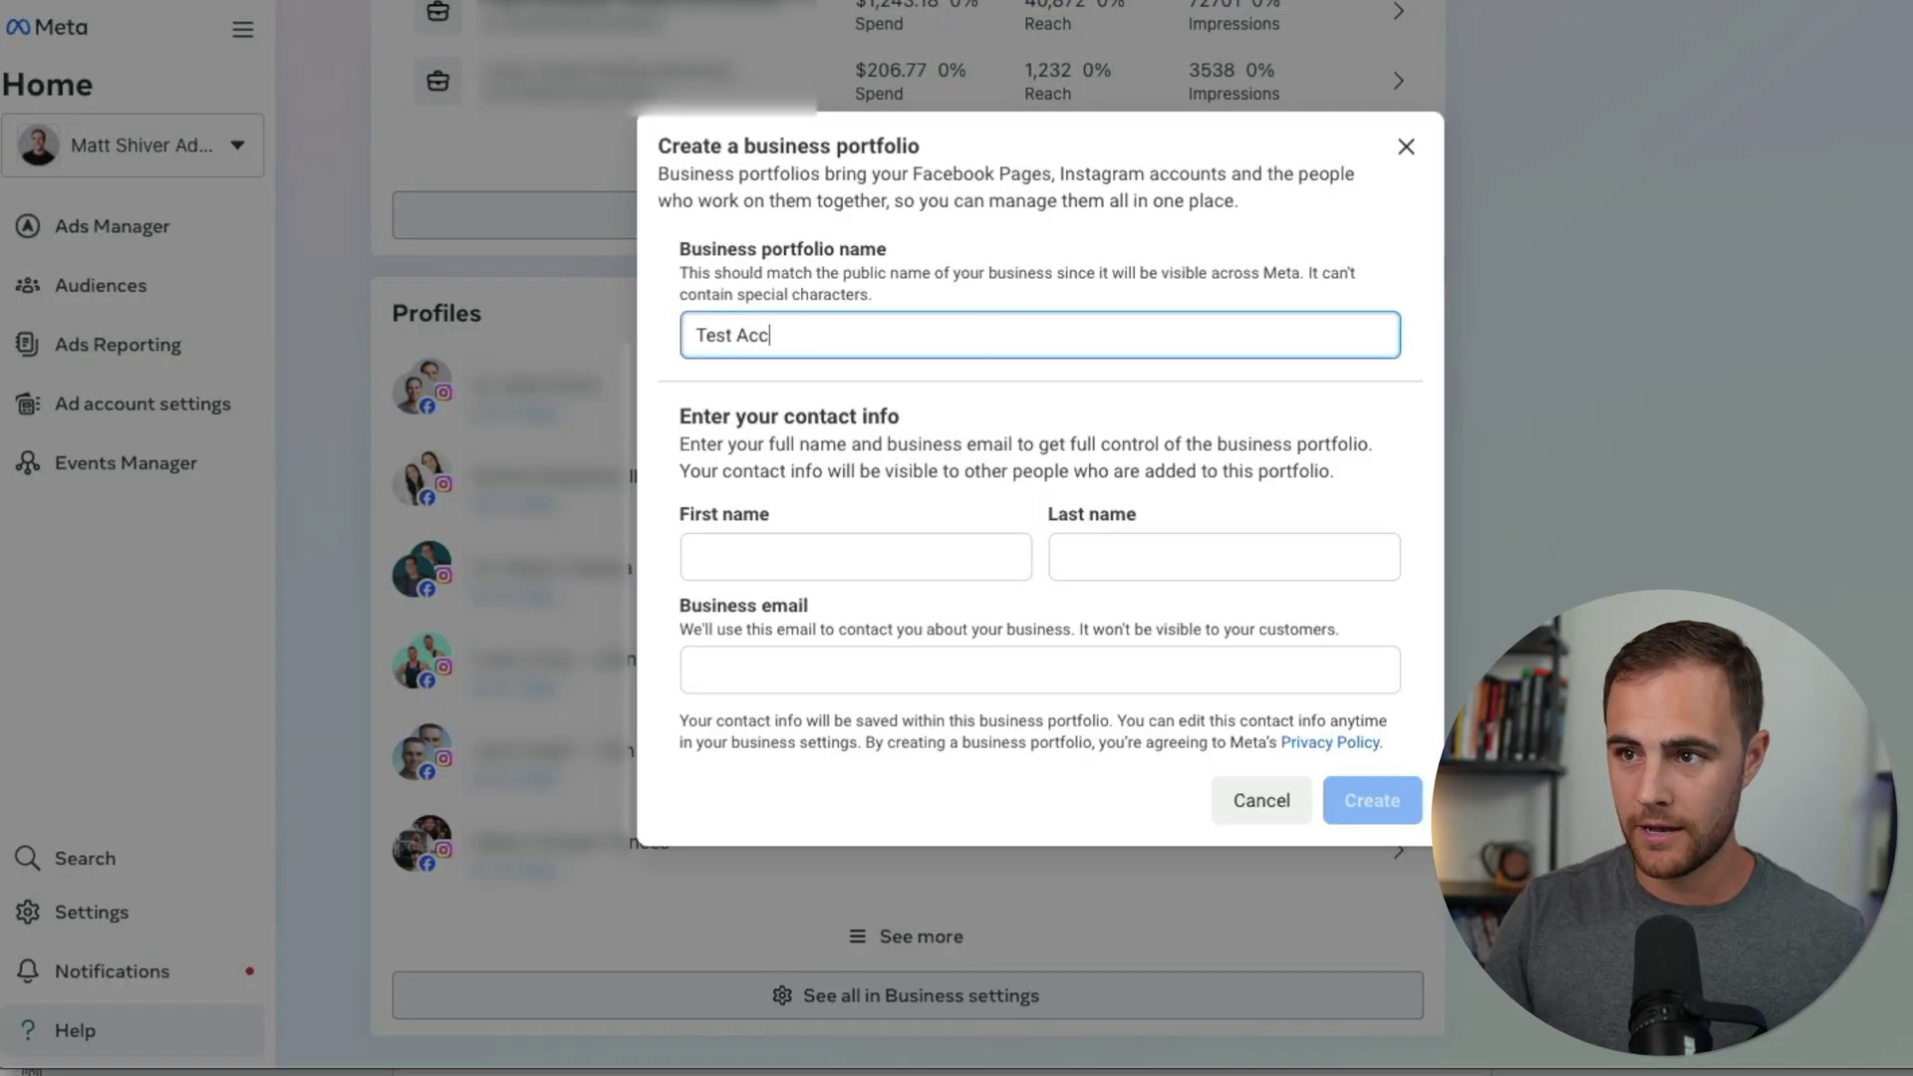
{"action": "left_click", "coordinate": [957, 556]}
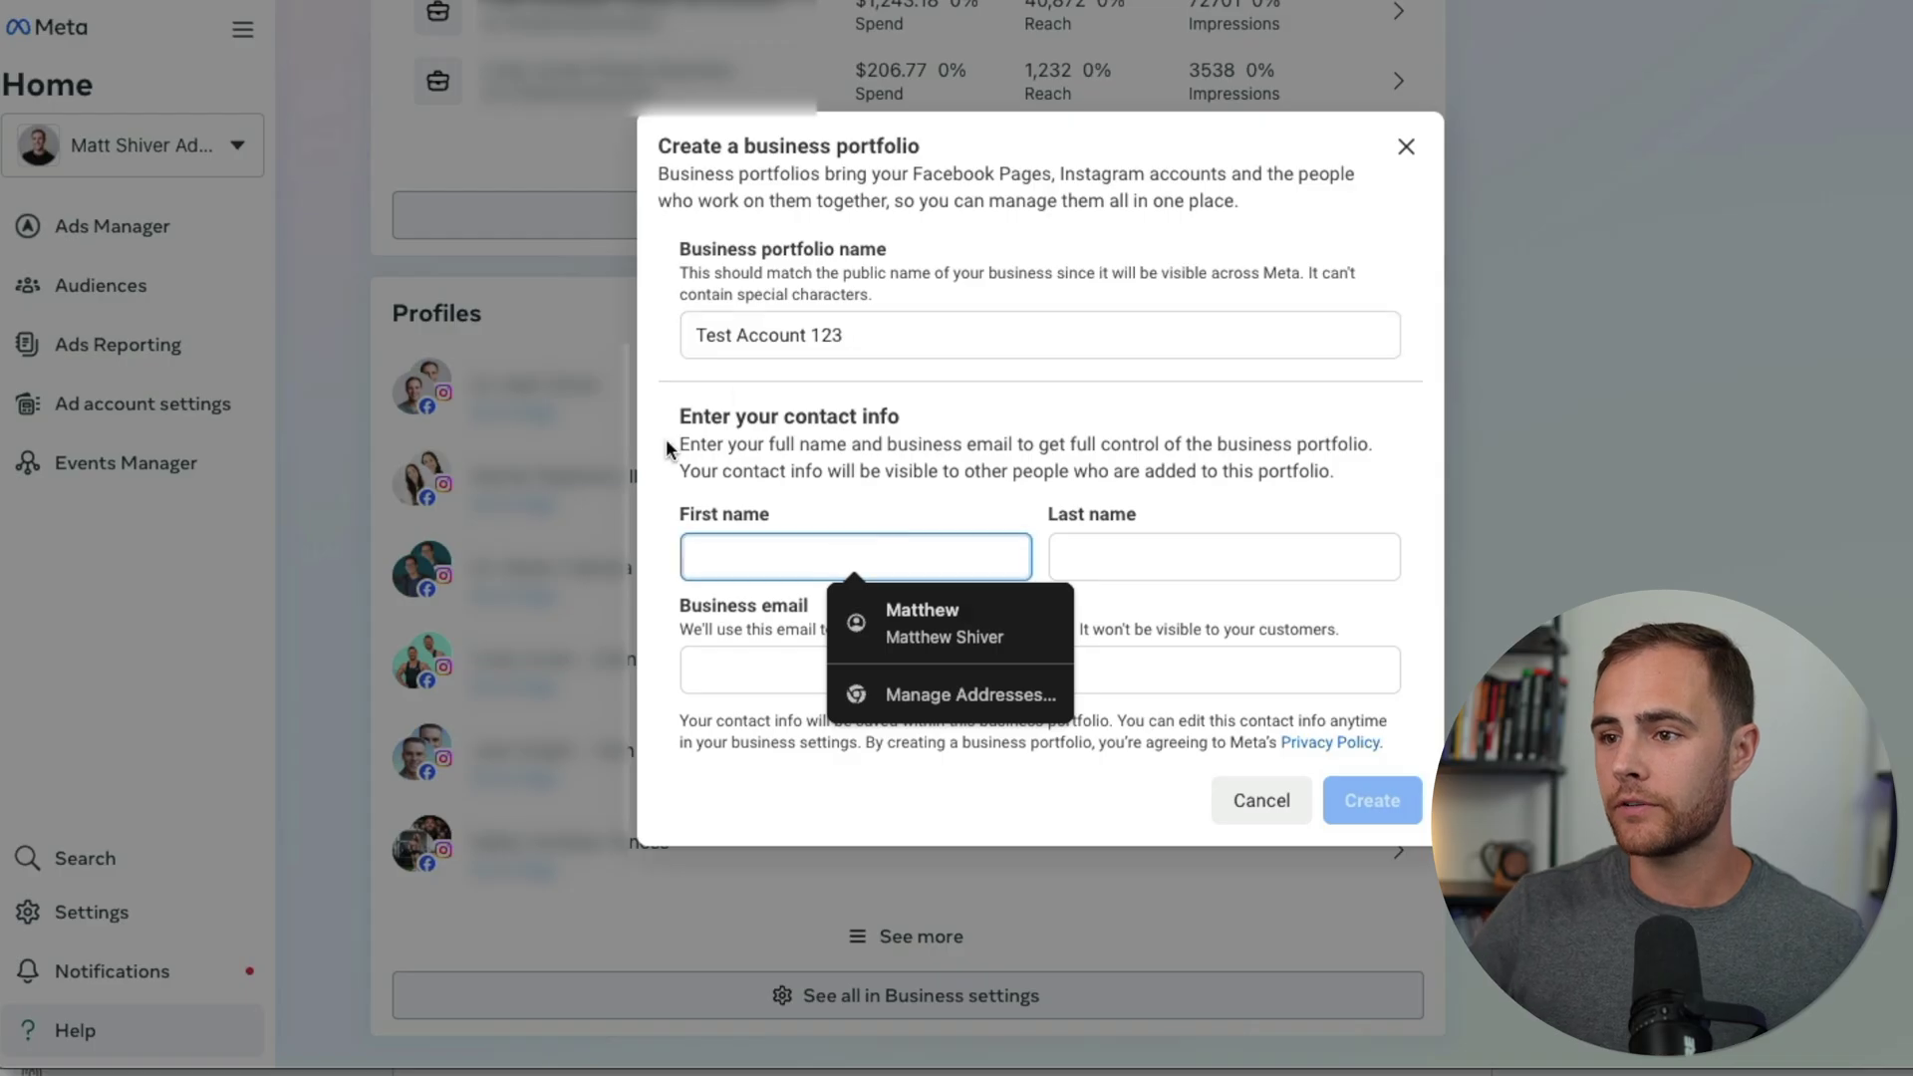
{"action": "left_click", "coordinate": [927, 623]}
{"action": "key", "text": "Return"}
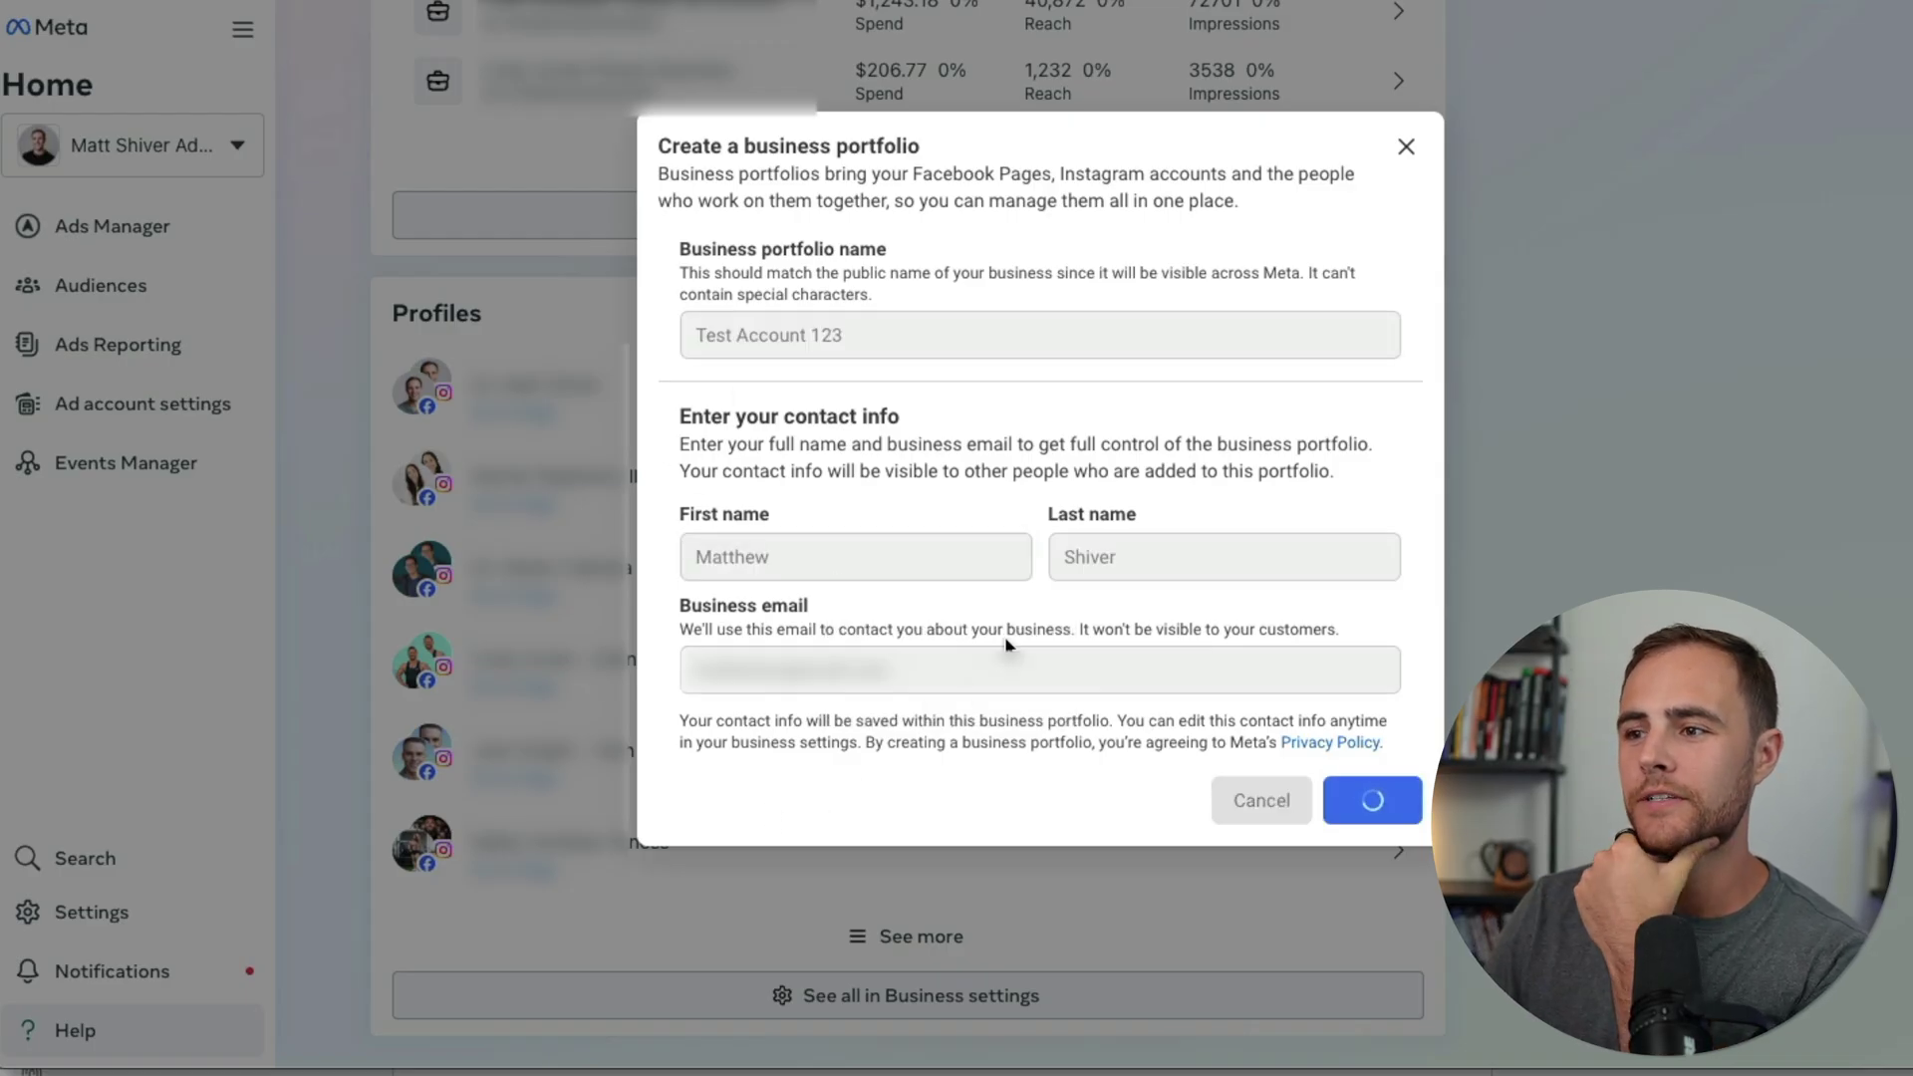
{"action": "left_click", "coordinate": [1420, 772]}
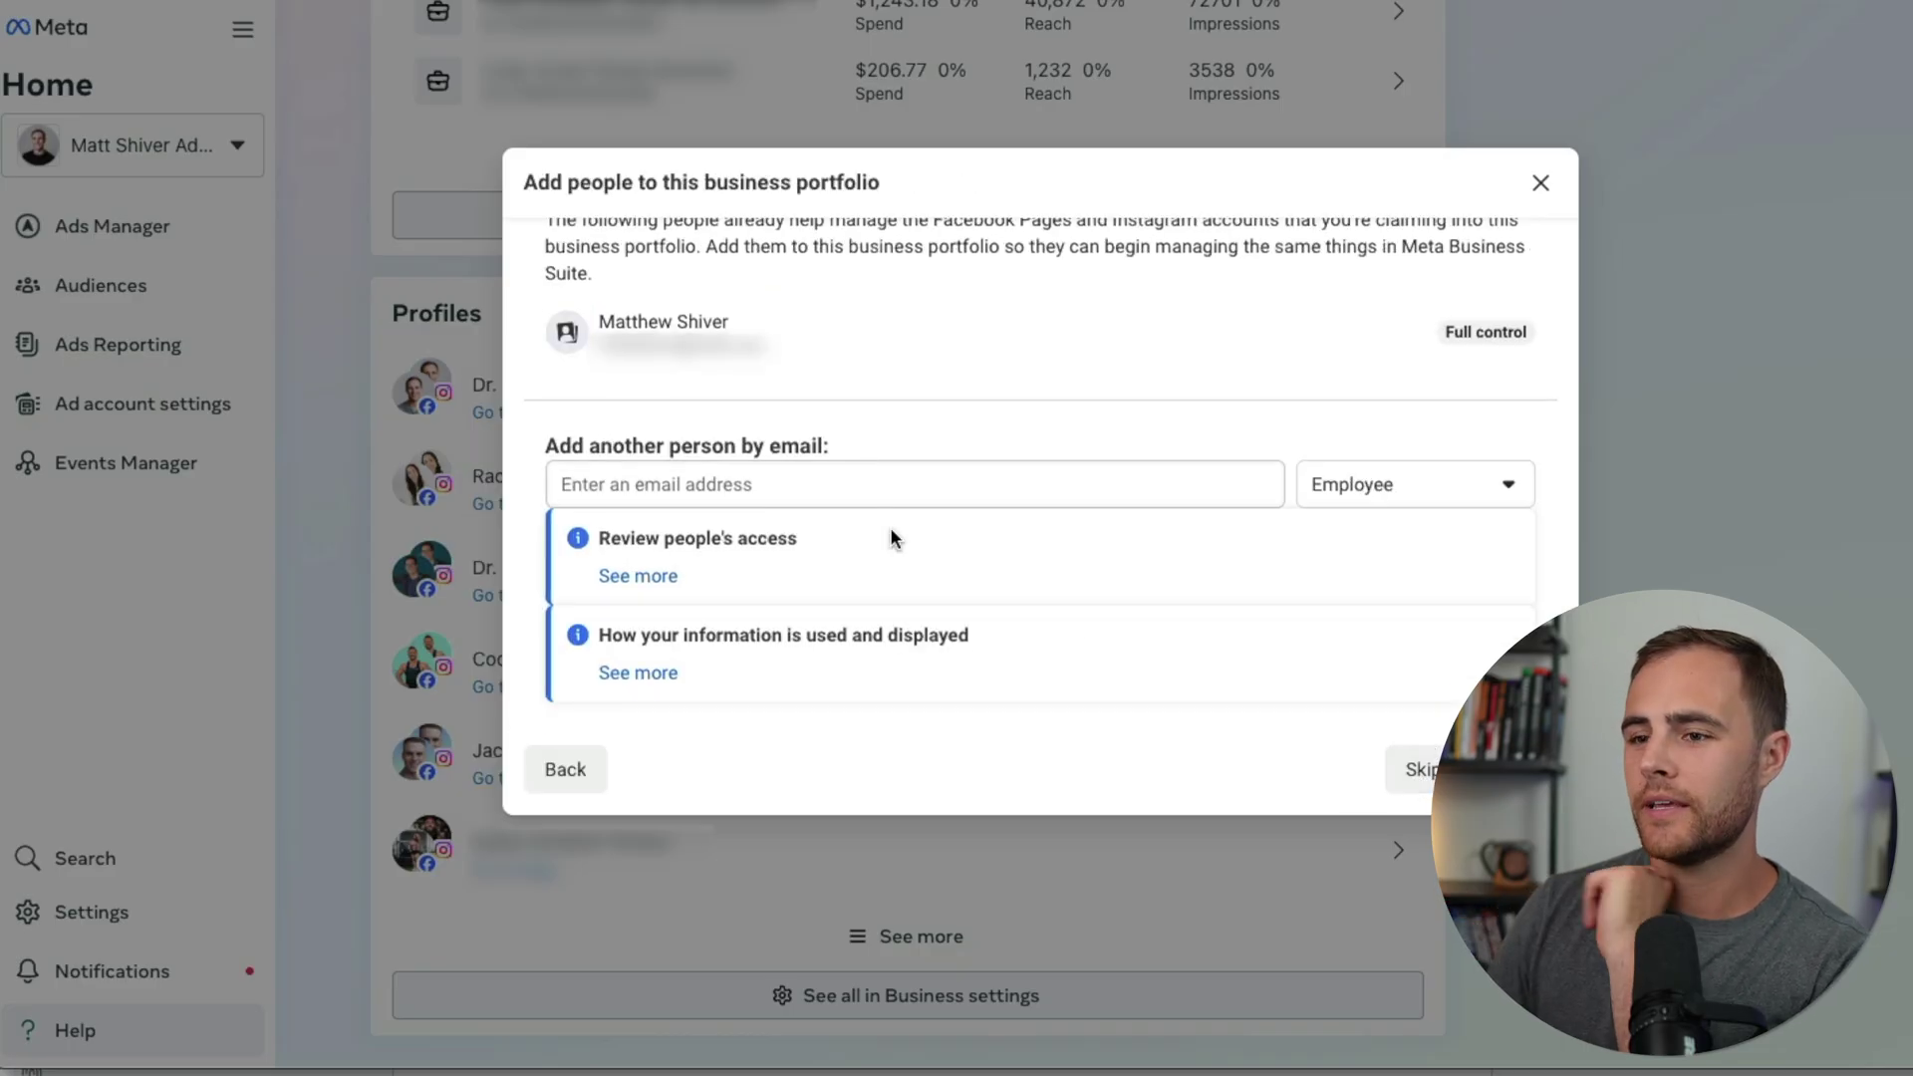
{"action": "left_click", "coordinate": [1415, 772]}
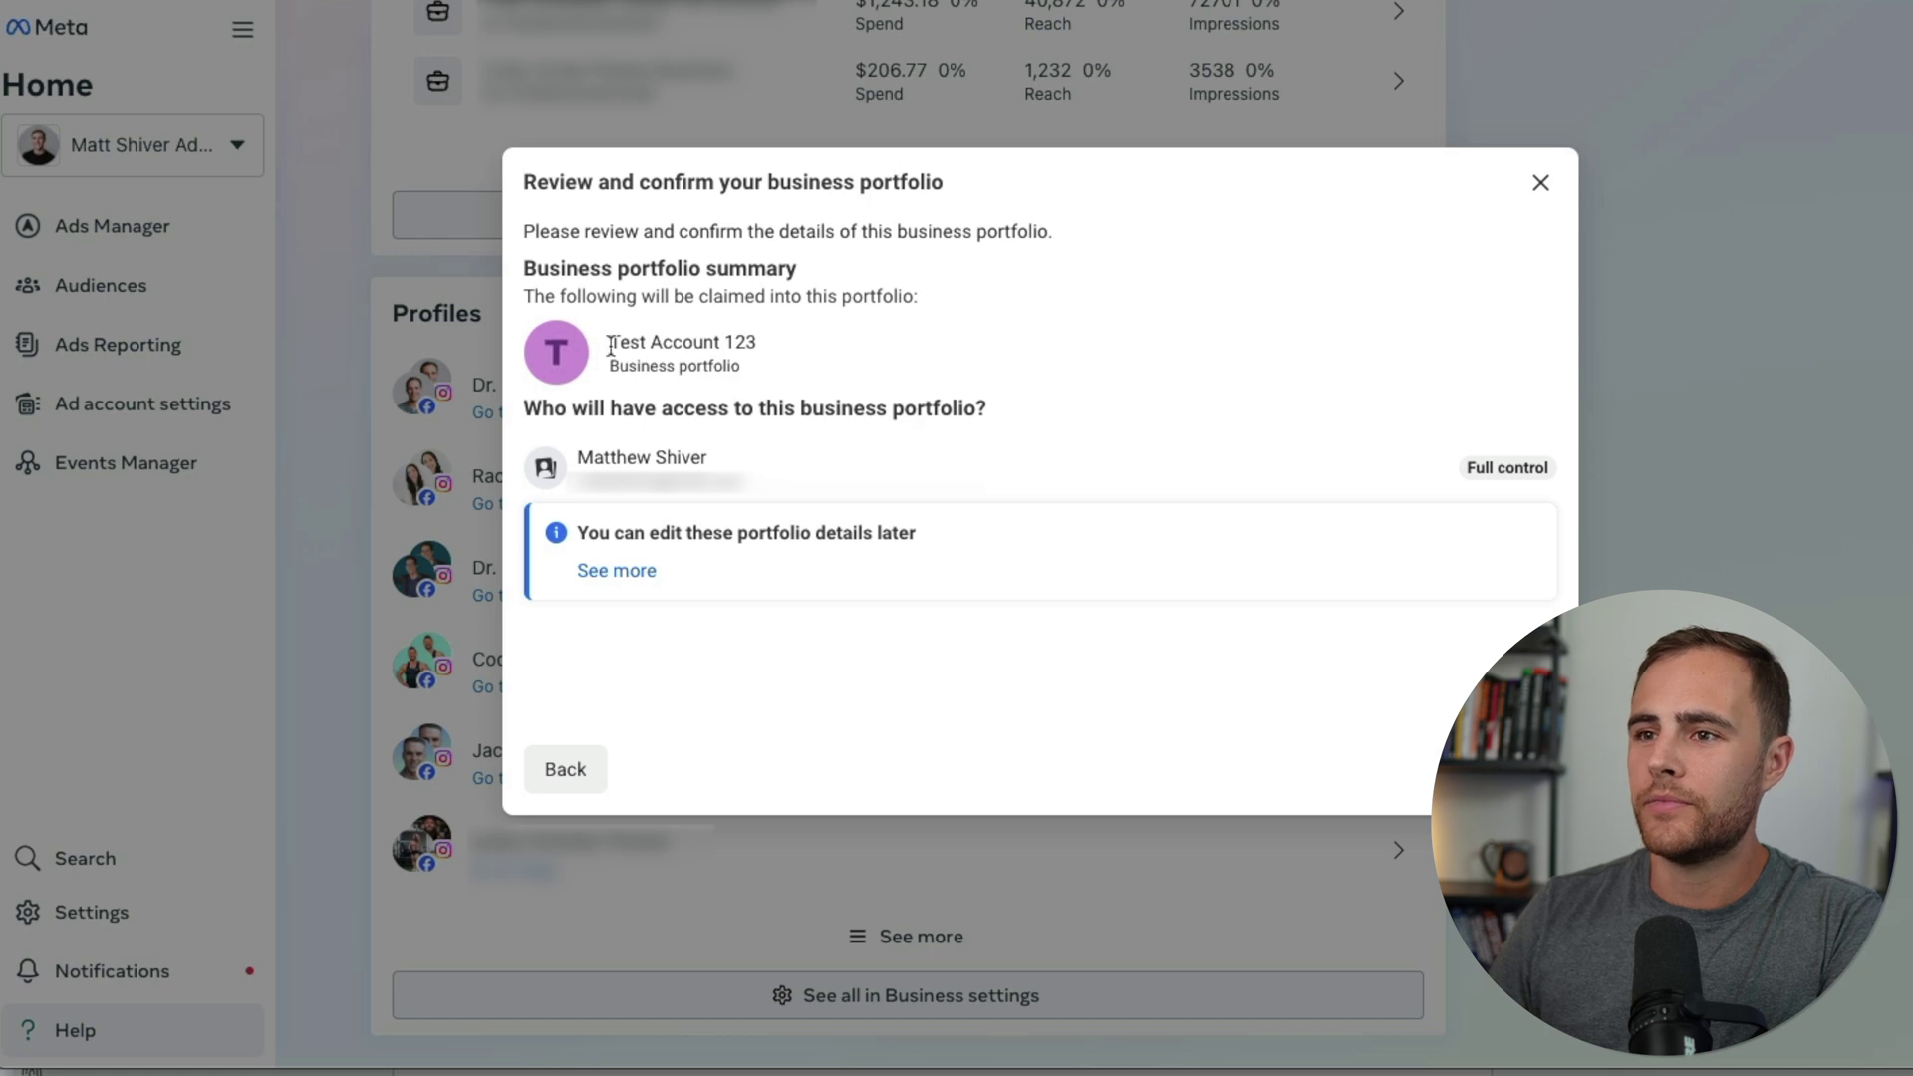
{"action": "left_click_drag", "start_coordinate": [610, 345], "coordinate": [770, 351]}
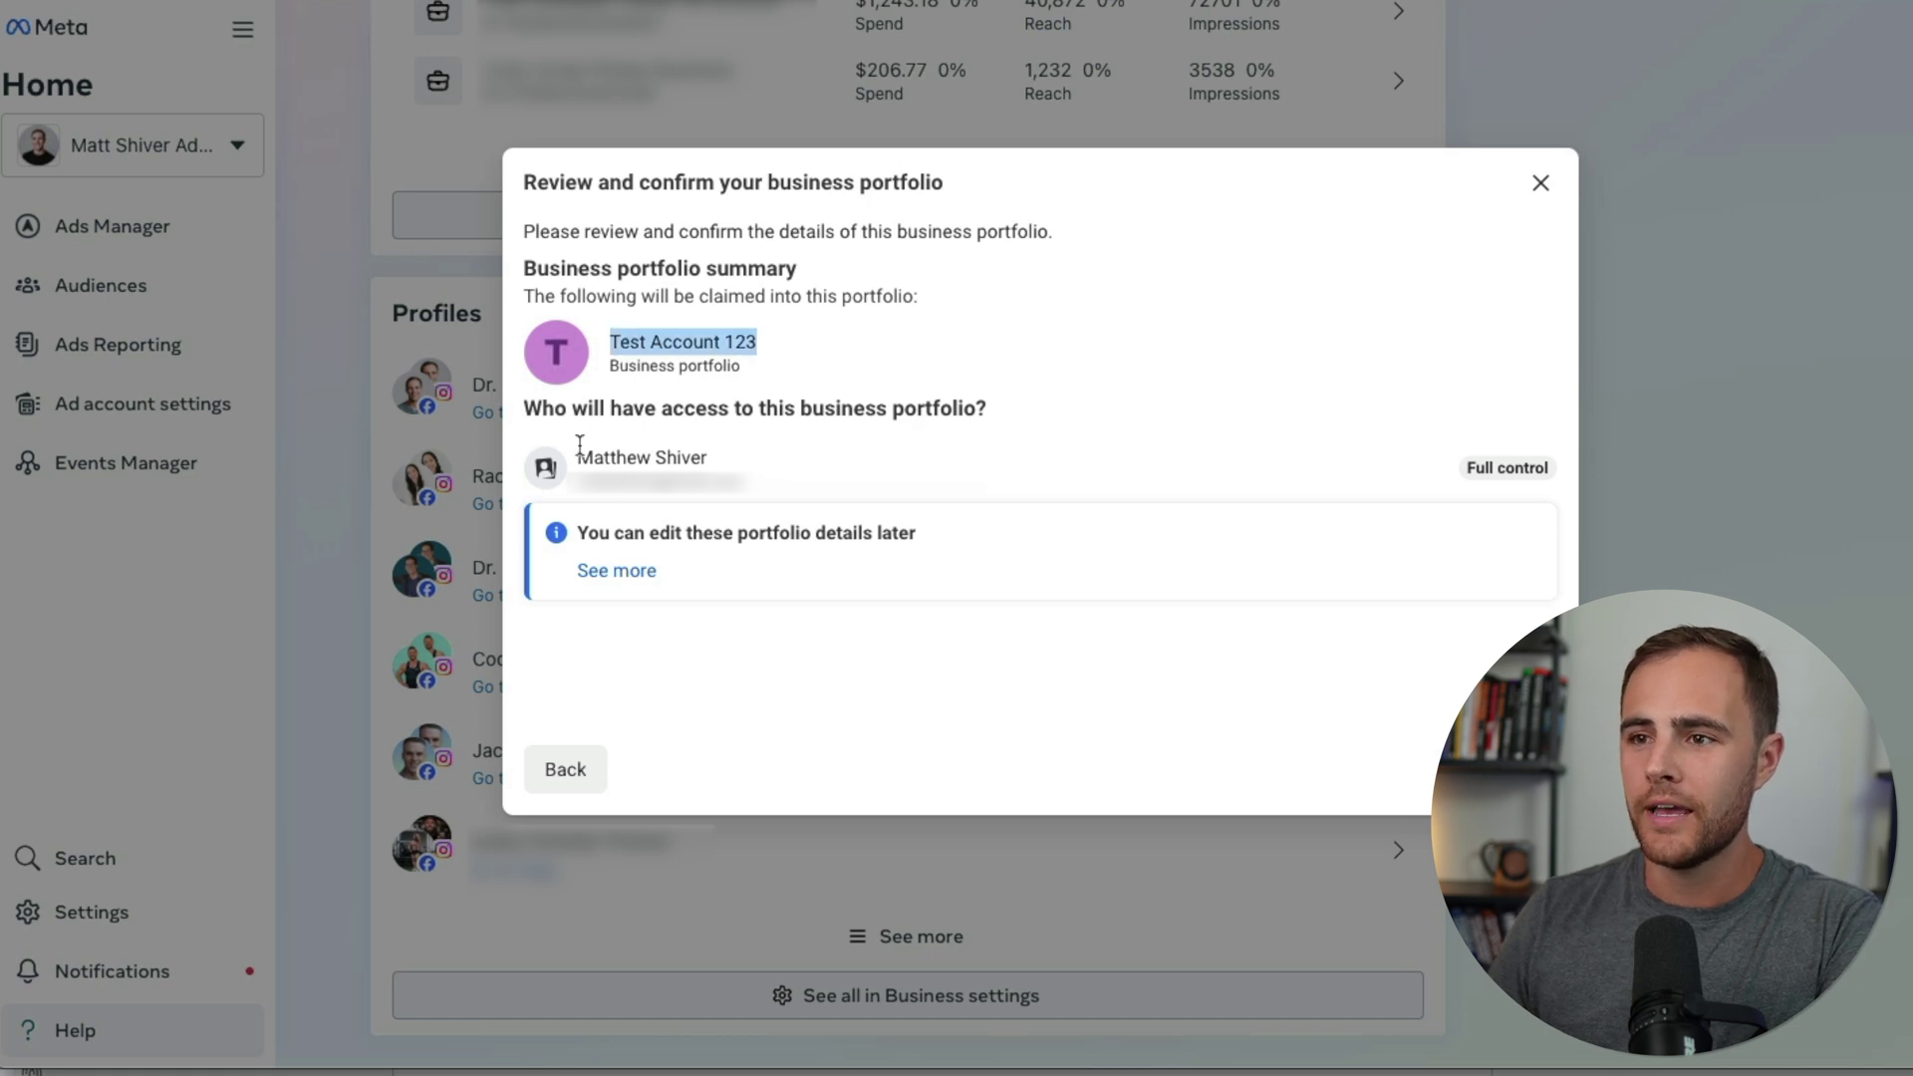
{"action": "left_click_drag", "start_coordinate": [579, 445], "coordinate": [767, 486]}
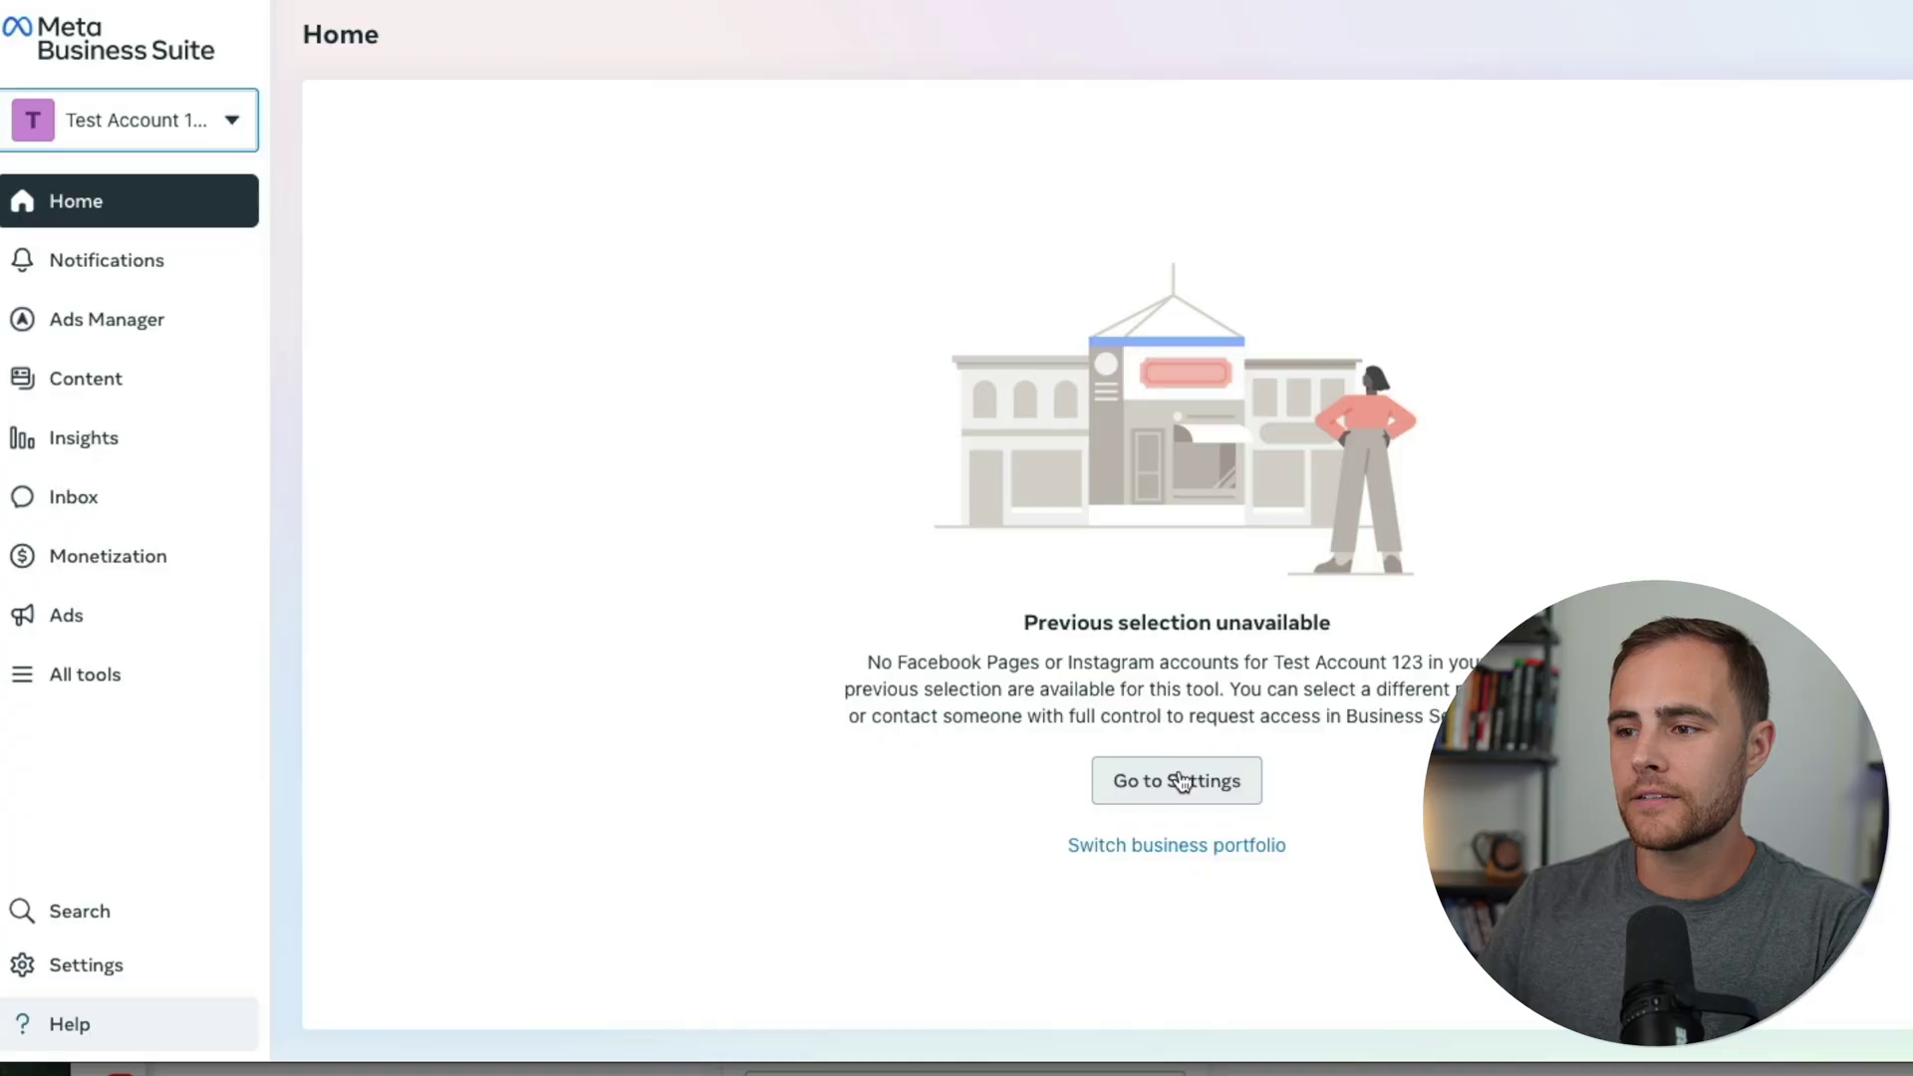
Open Test Account 123's business settings and go to its Business info page
{"action": "left_click", "coordinate": [1182, 781]}
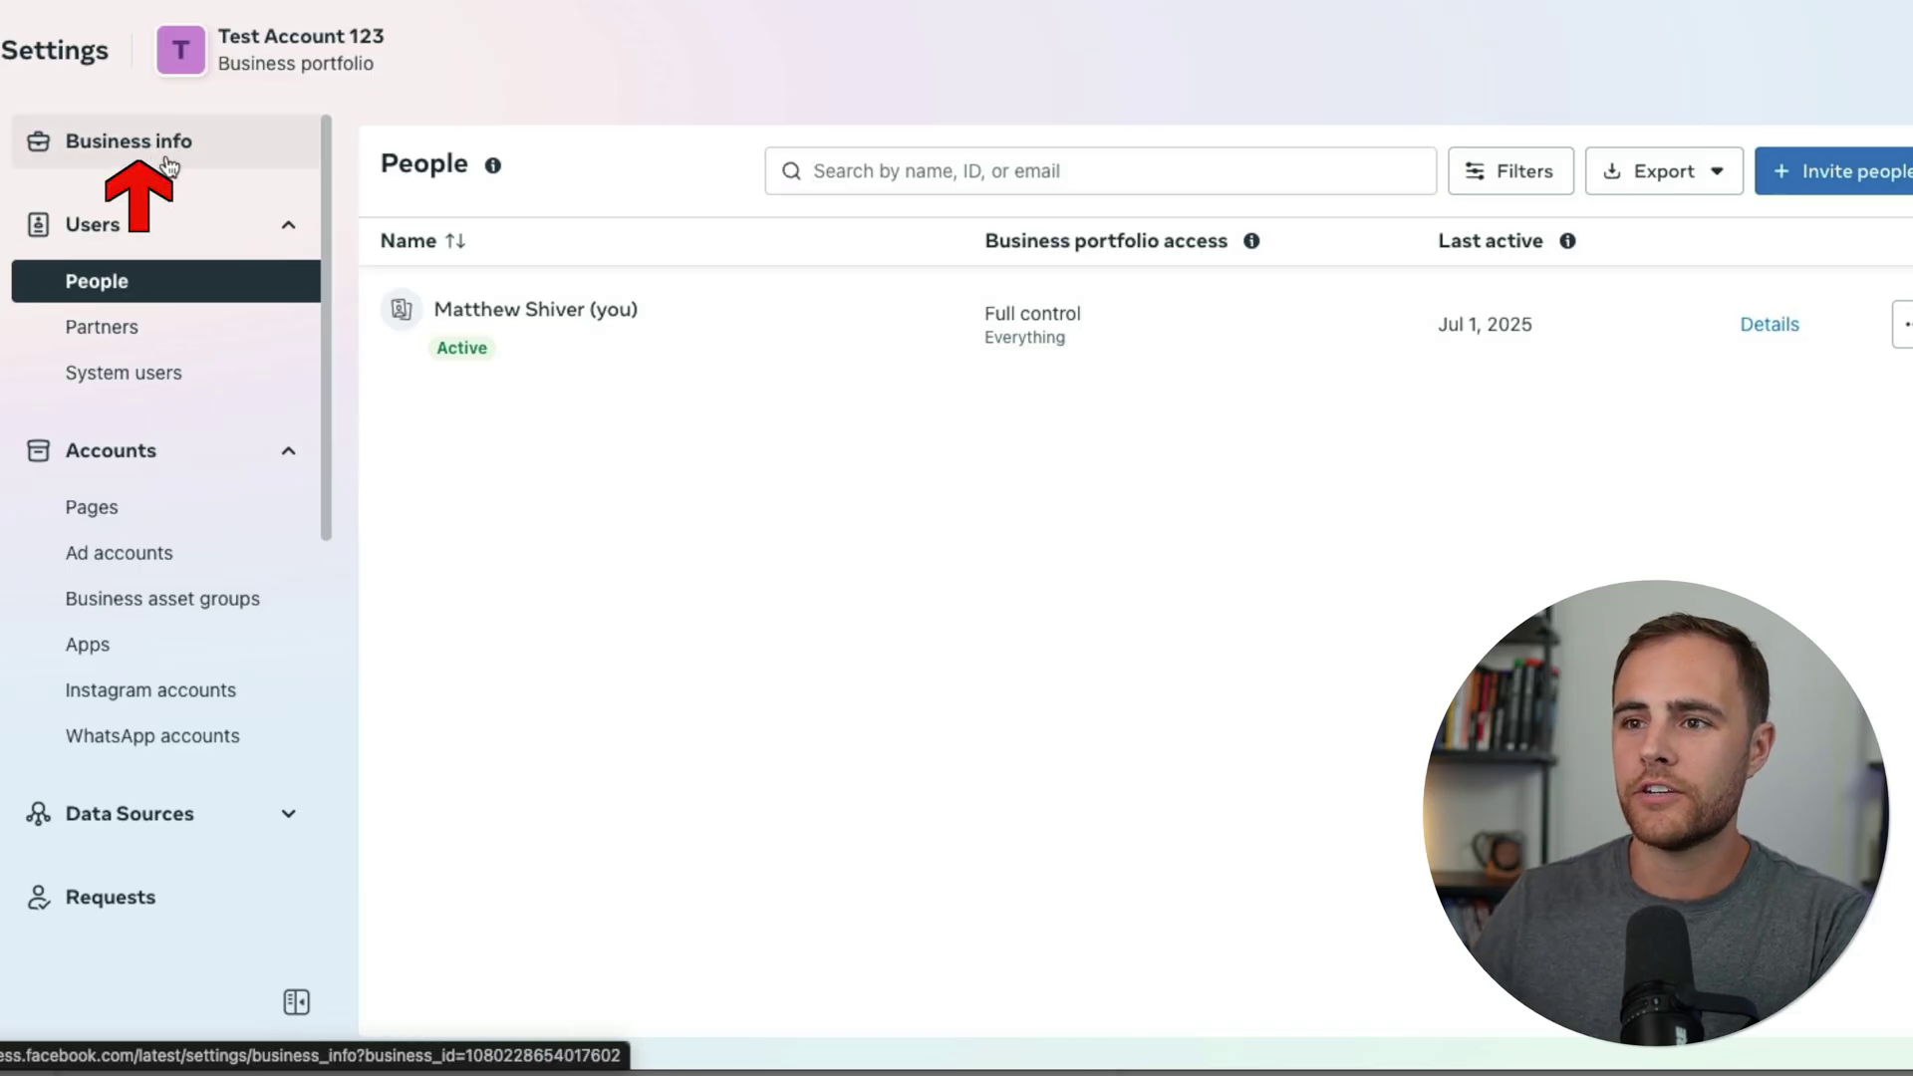
{"action": "left_click", "coordinate": [169, 165]}
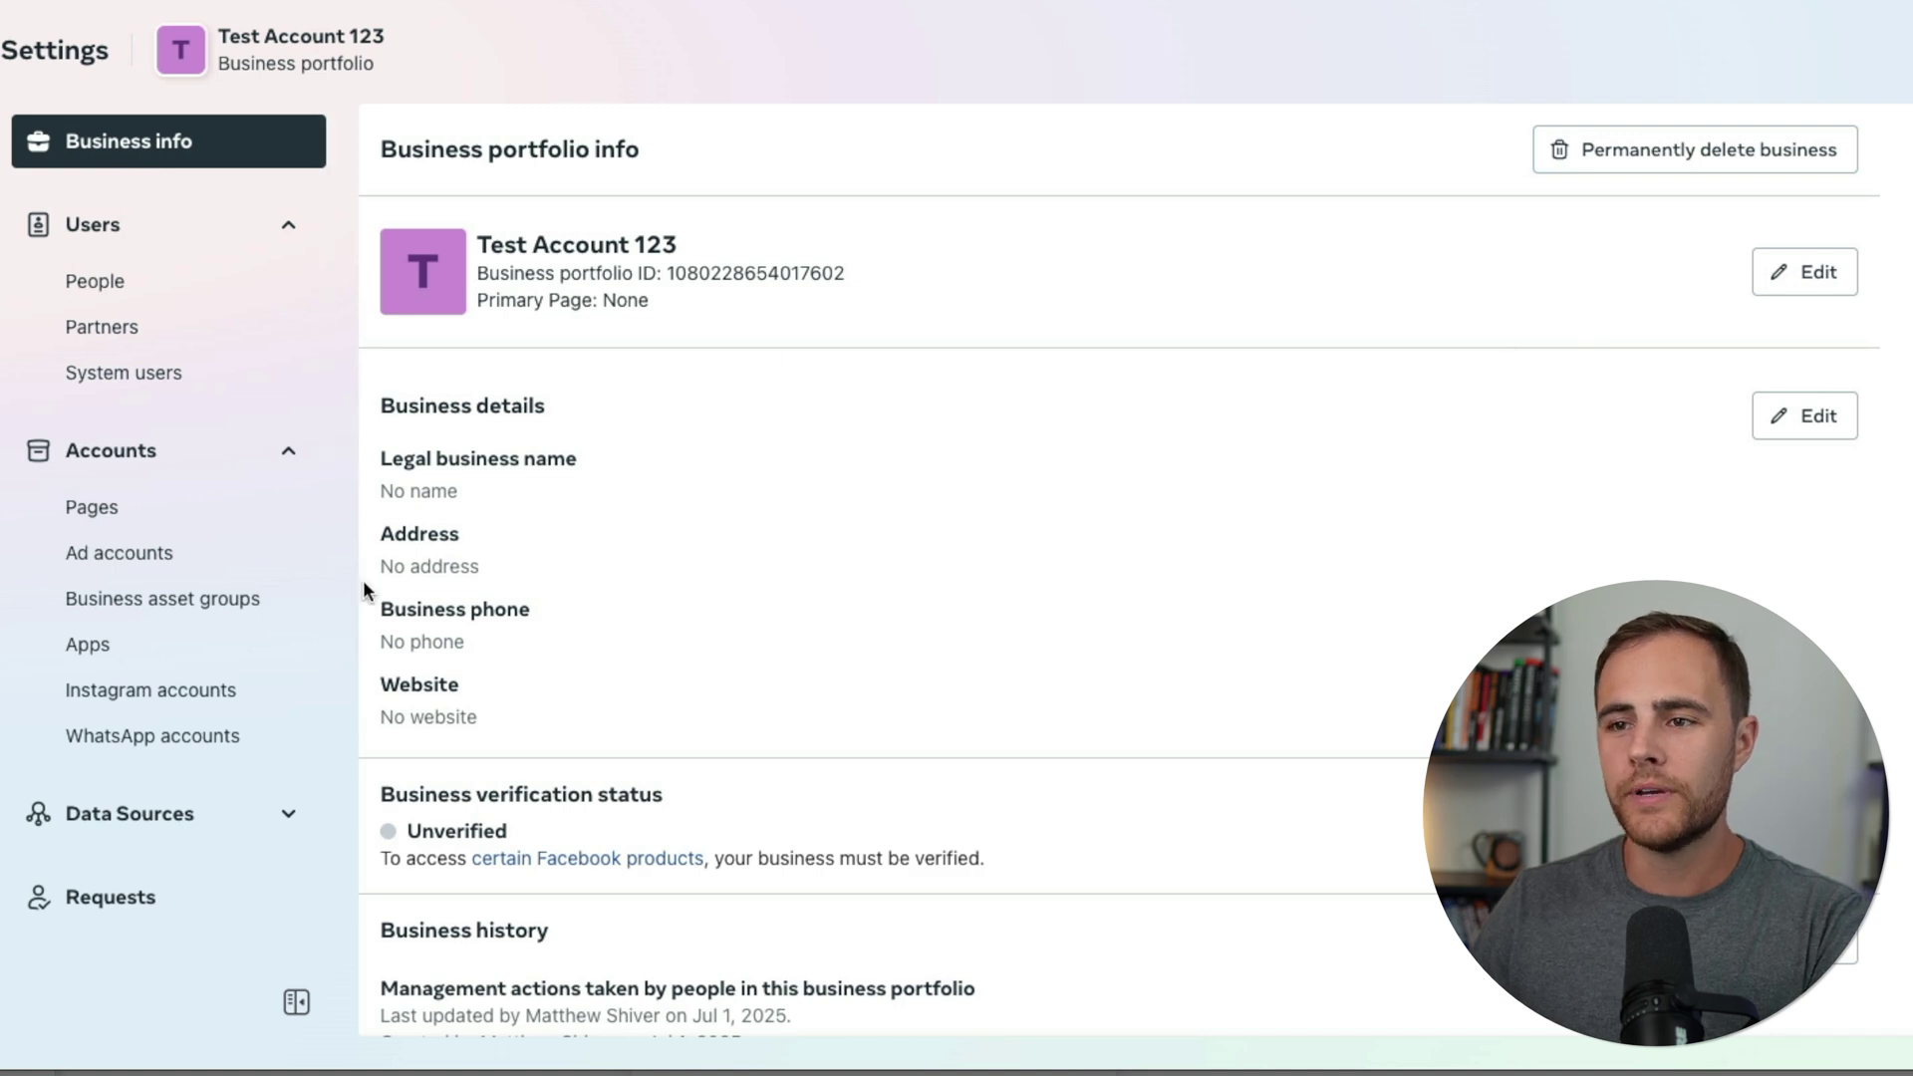
Review Test Account 123's Business info, noting the missing address and other empty details
{"action": "left_click_drag", "start_coordinate": [379, 566], "coordinate": [481, 567]}
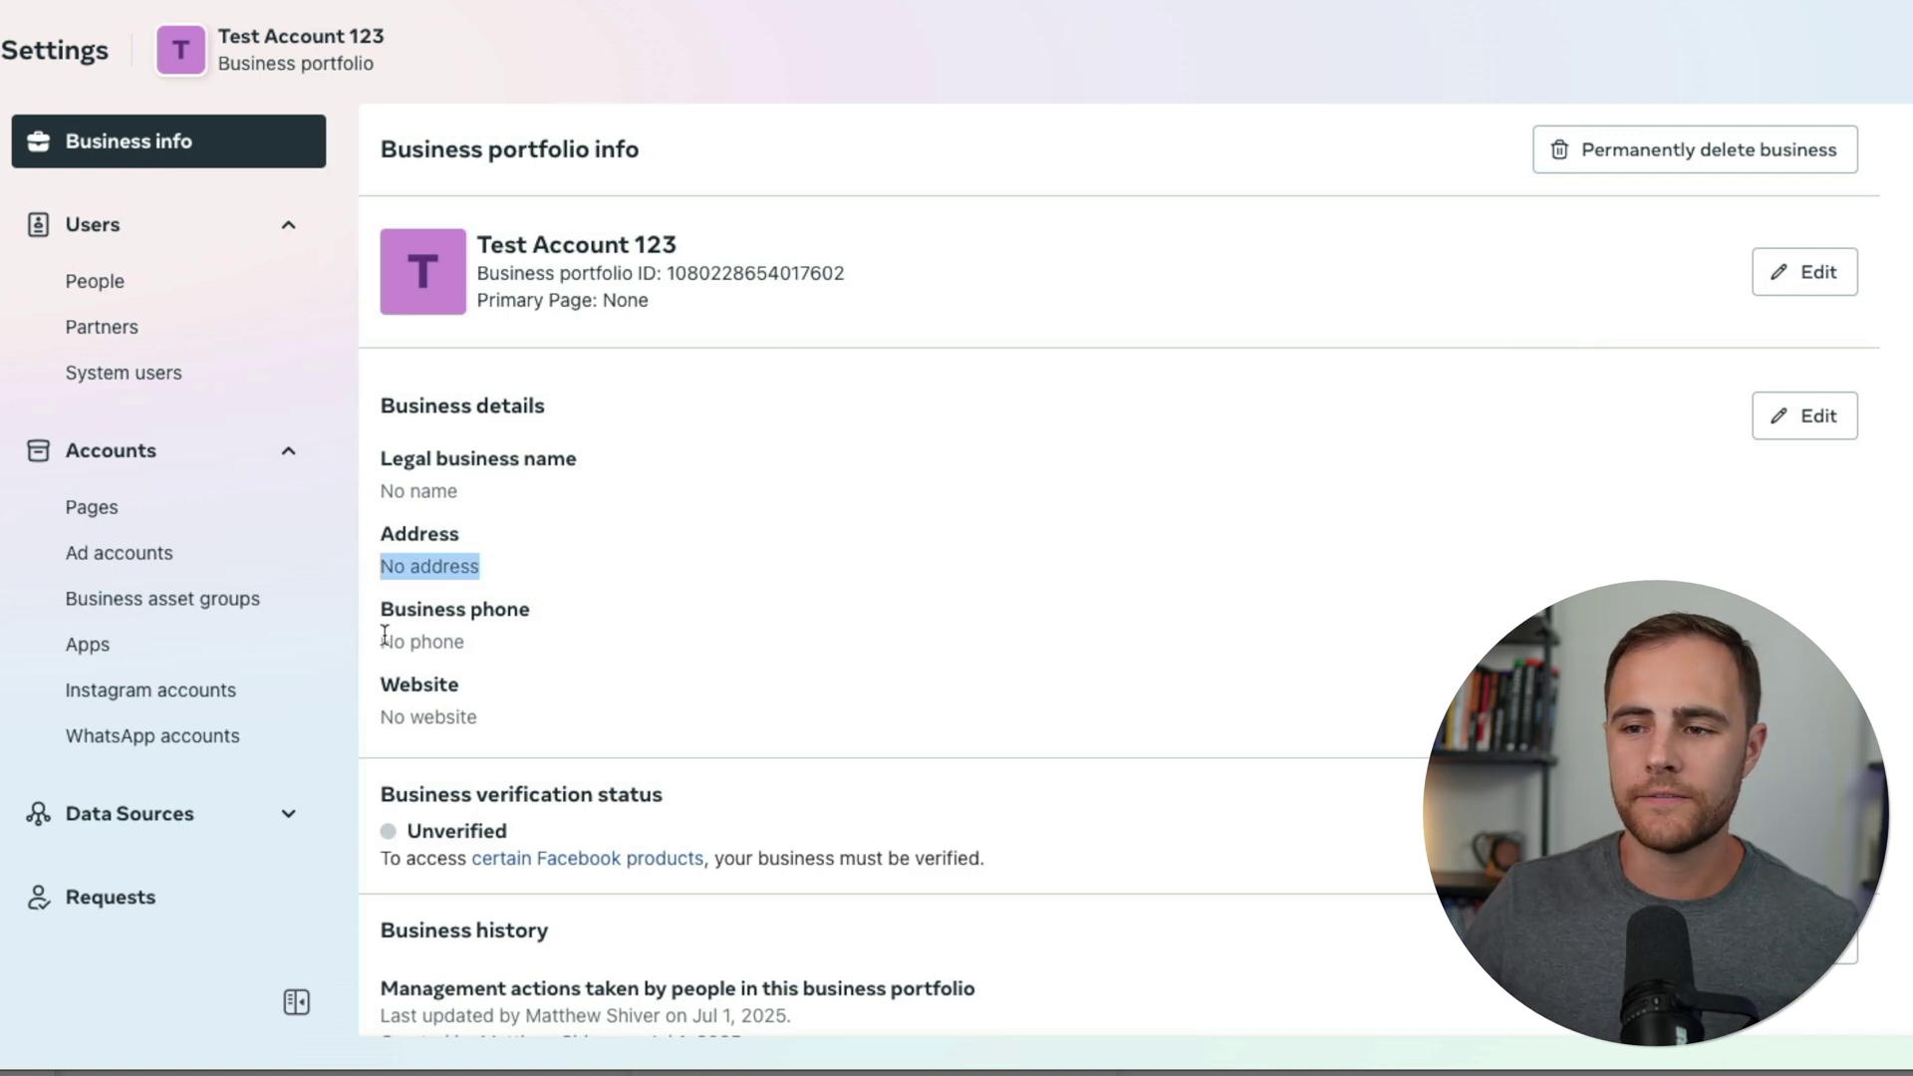
{"action": "scroll", "coordinate": [859, 663], "scroll_direction": "down", "scroll_amount": 5}
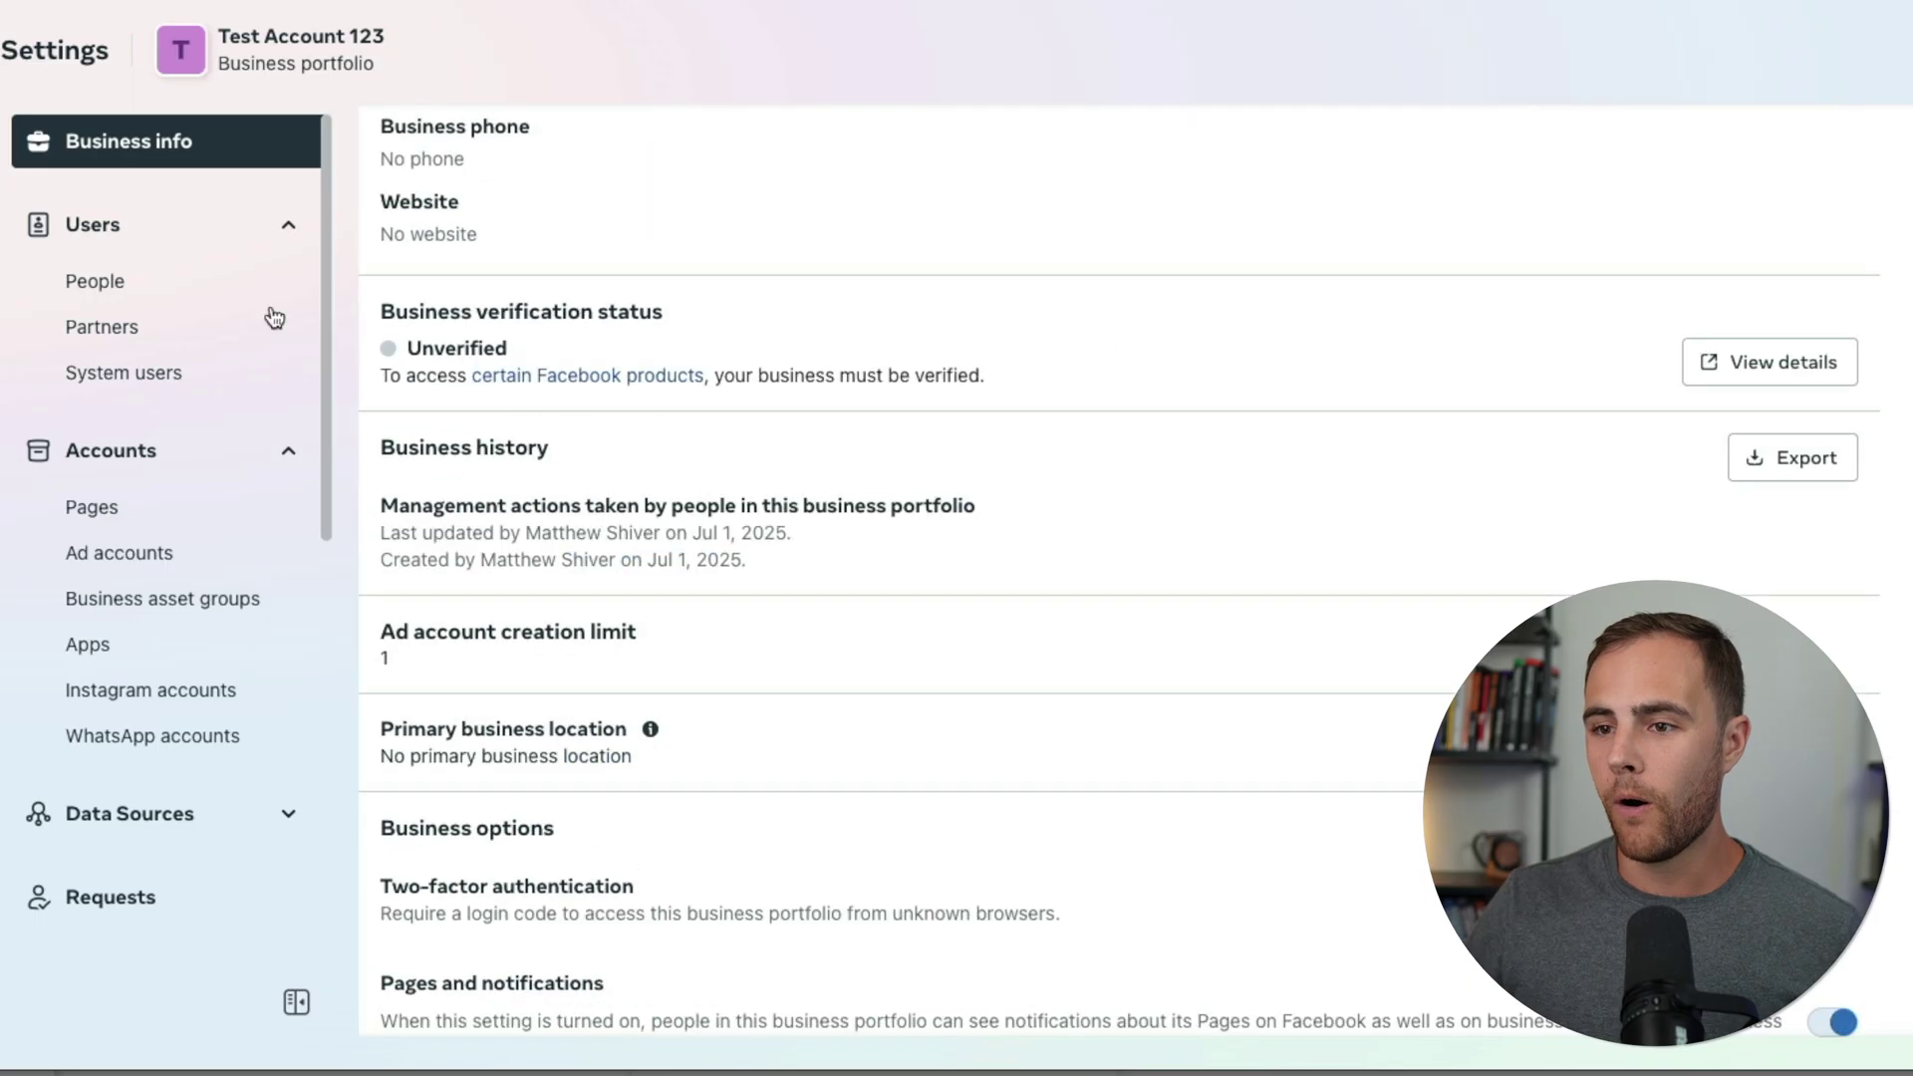
{"action": "scroll", "coordinate": [643, 356], "scroll_direction": "down", "scroll_amount": 5}
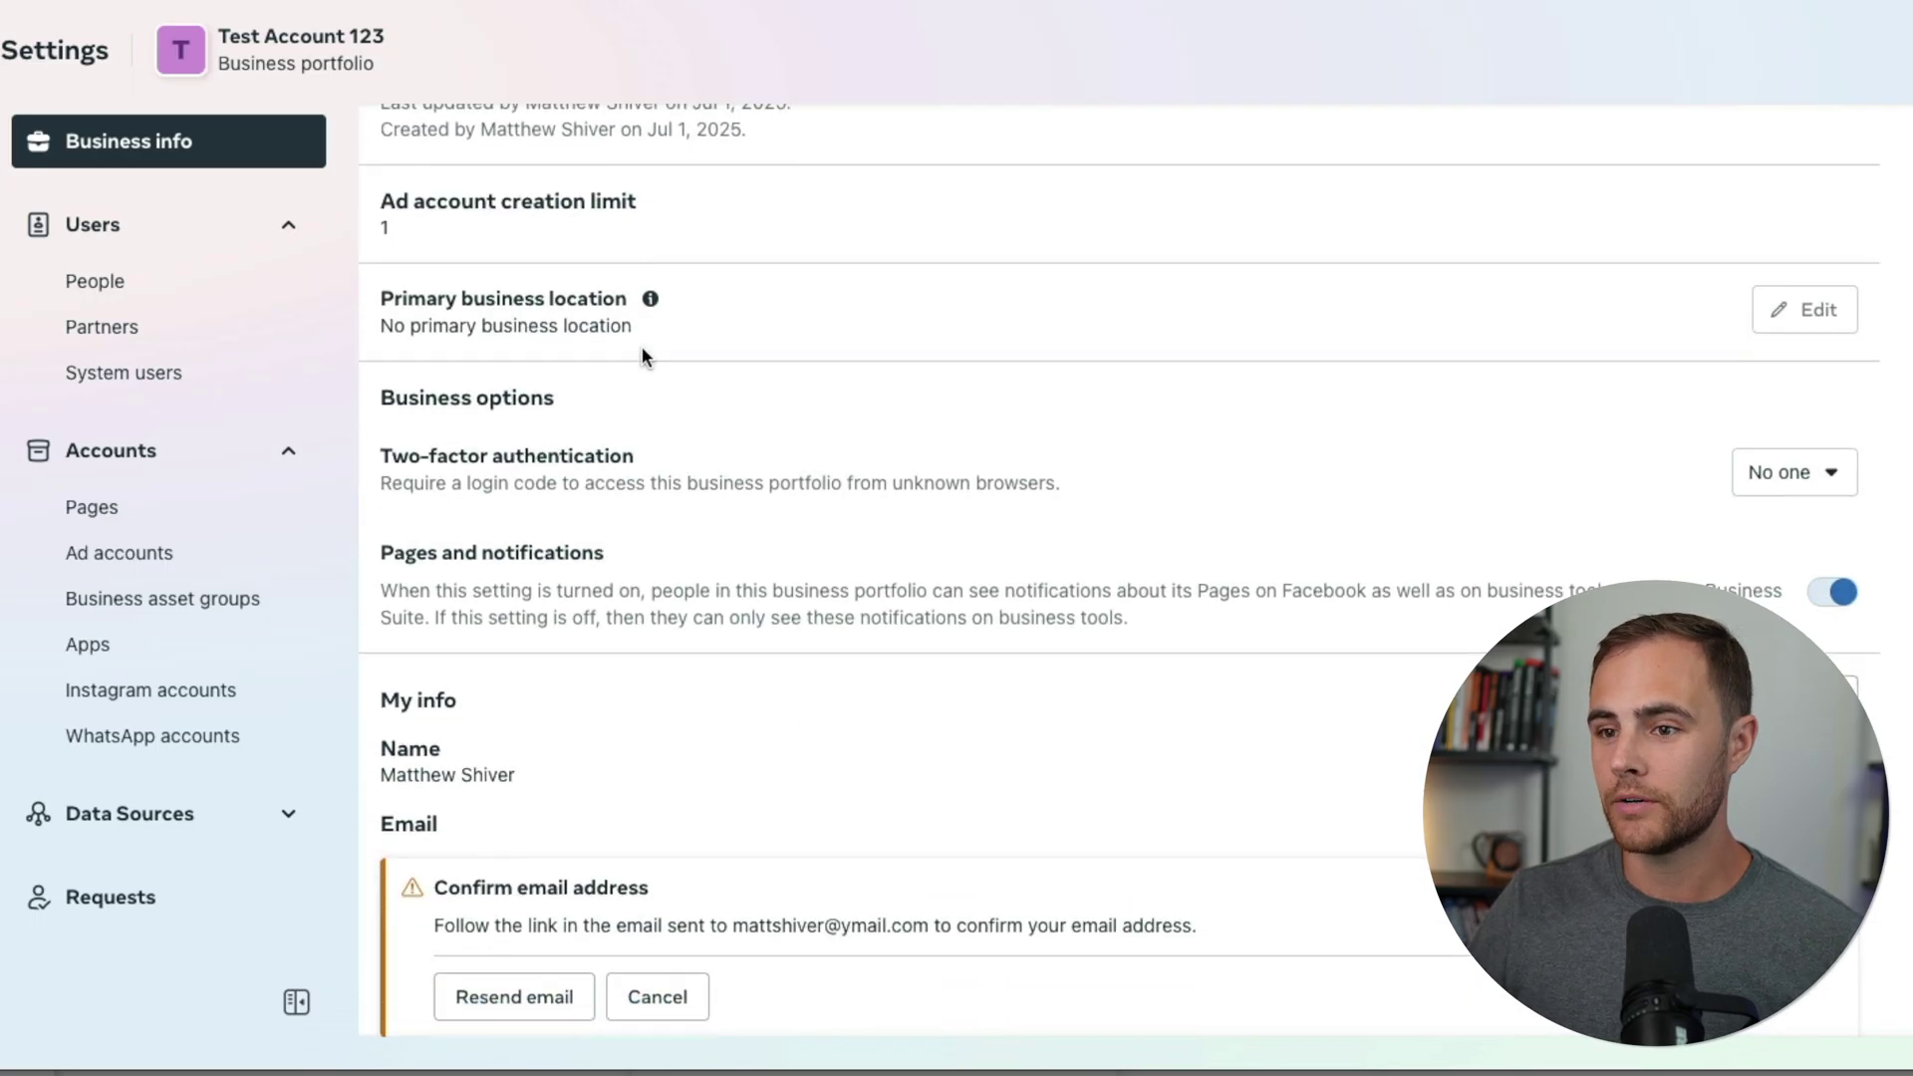
{"action": "scroll", "coordinate": [857, 698], "scroll_direction": "up", "scroll_amount": 10}
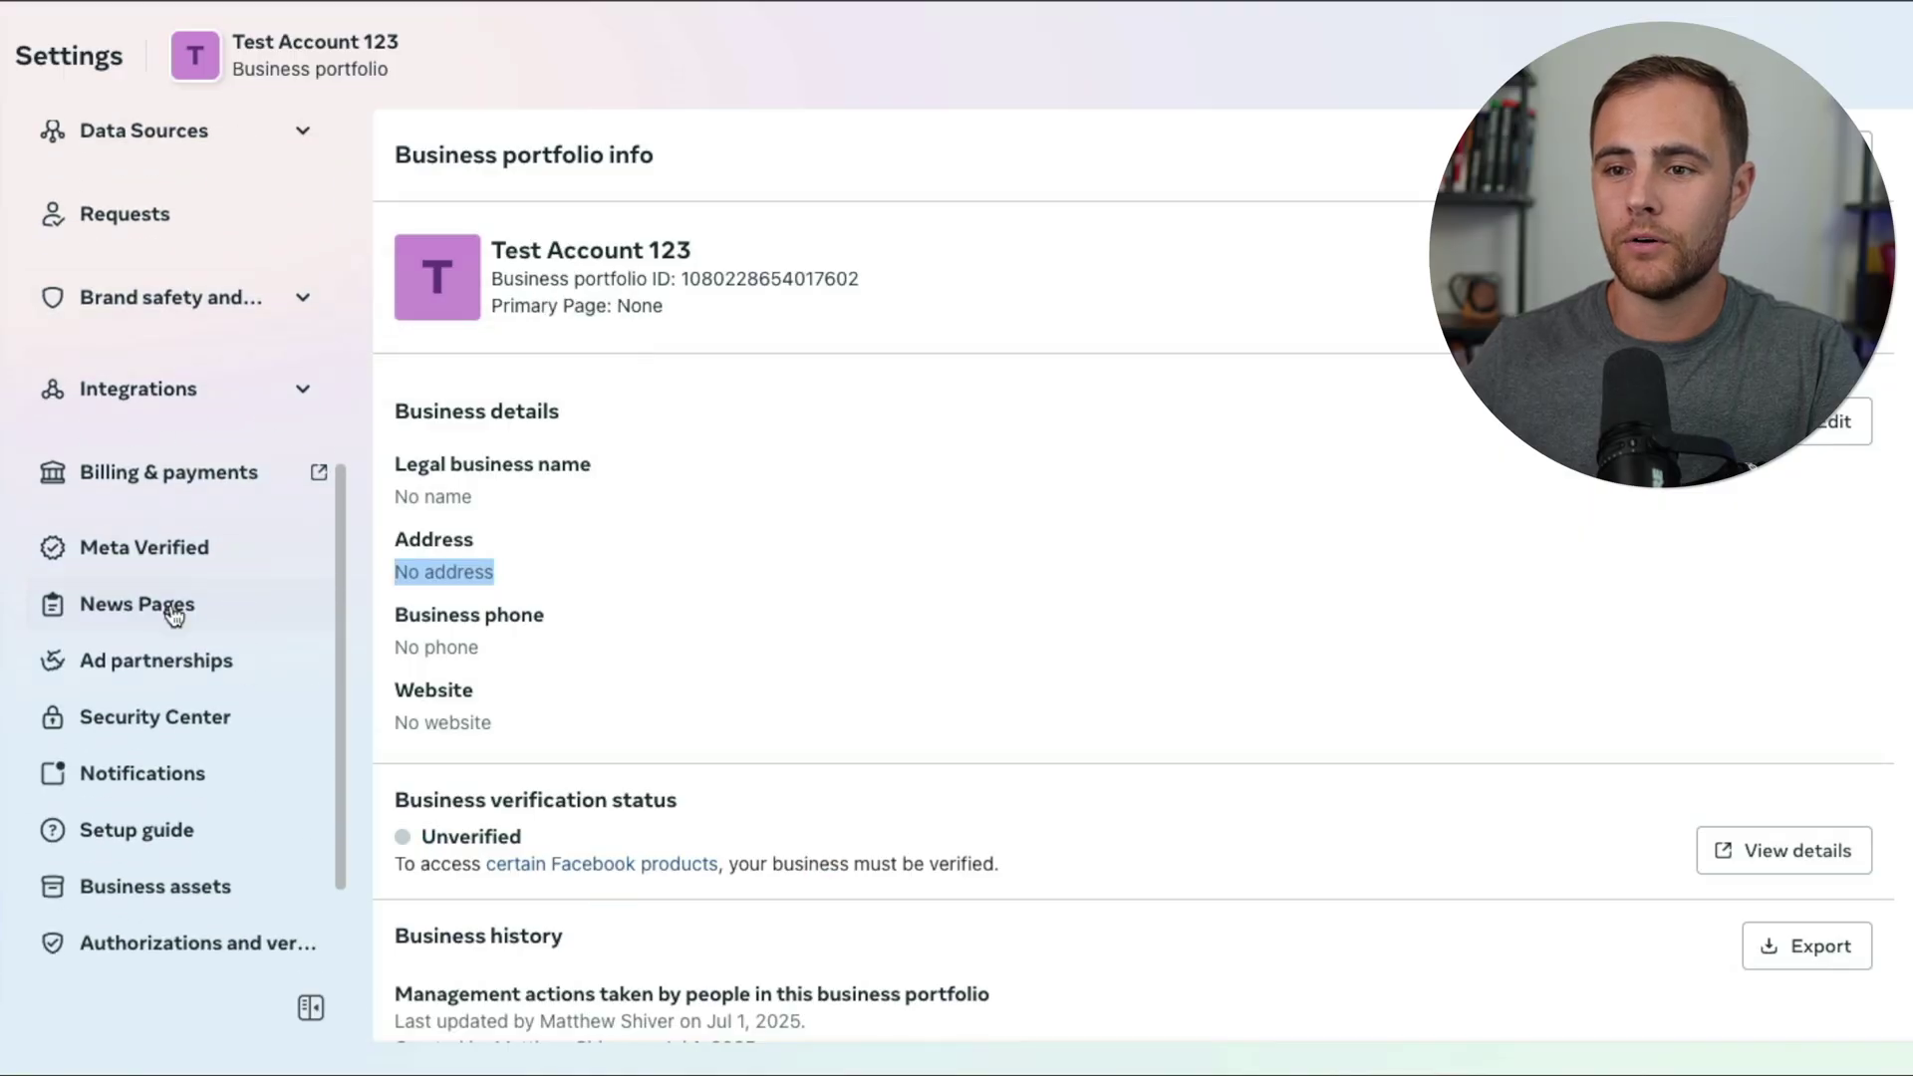
In Security Center, set the two-factor authentication requirement to Everyone
{"action": "left_click", "coordinate": [143, 723]}
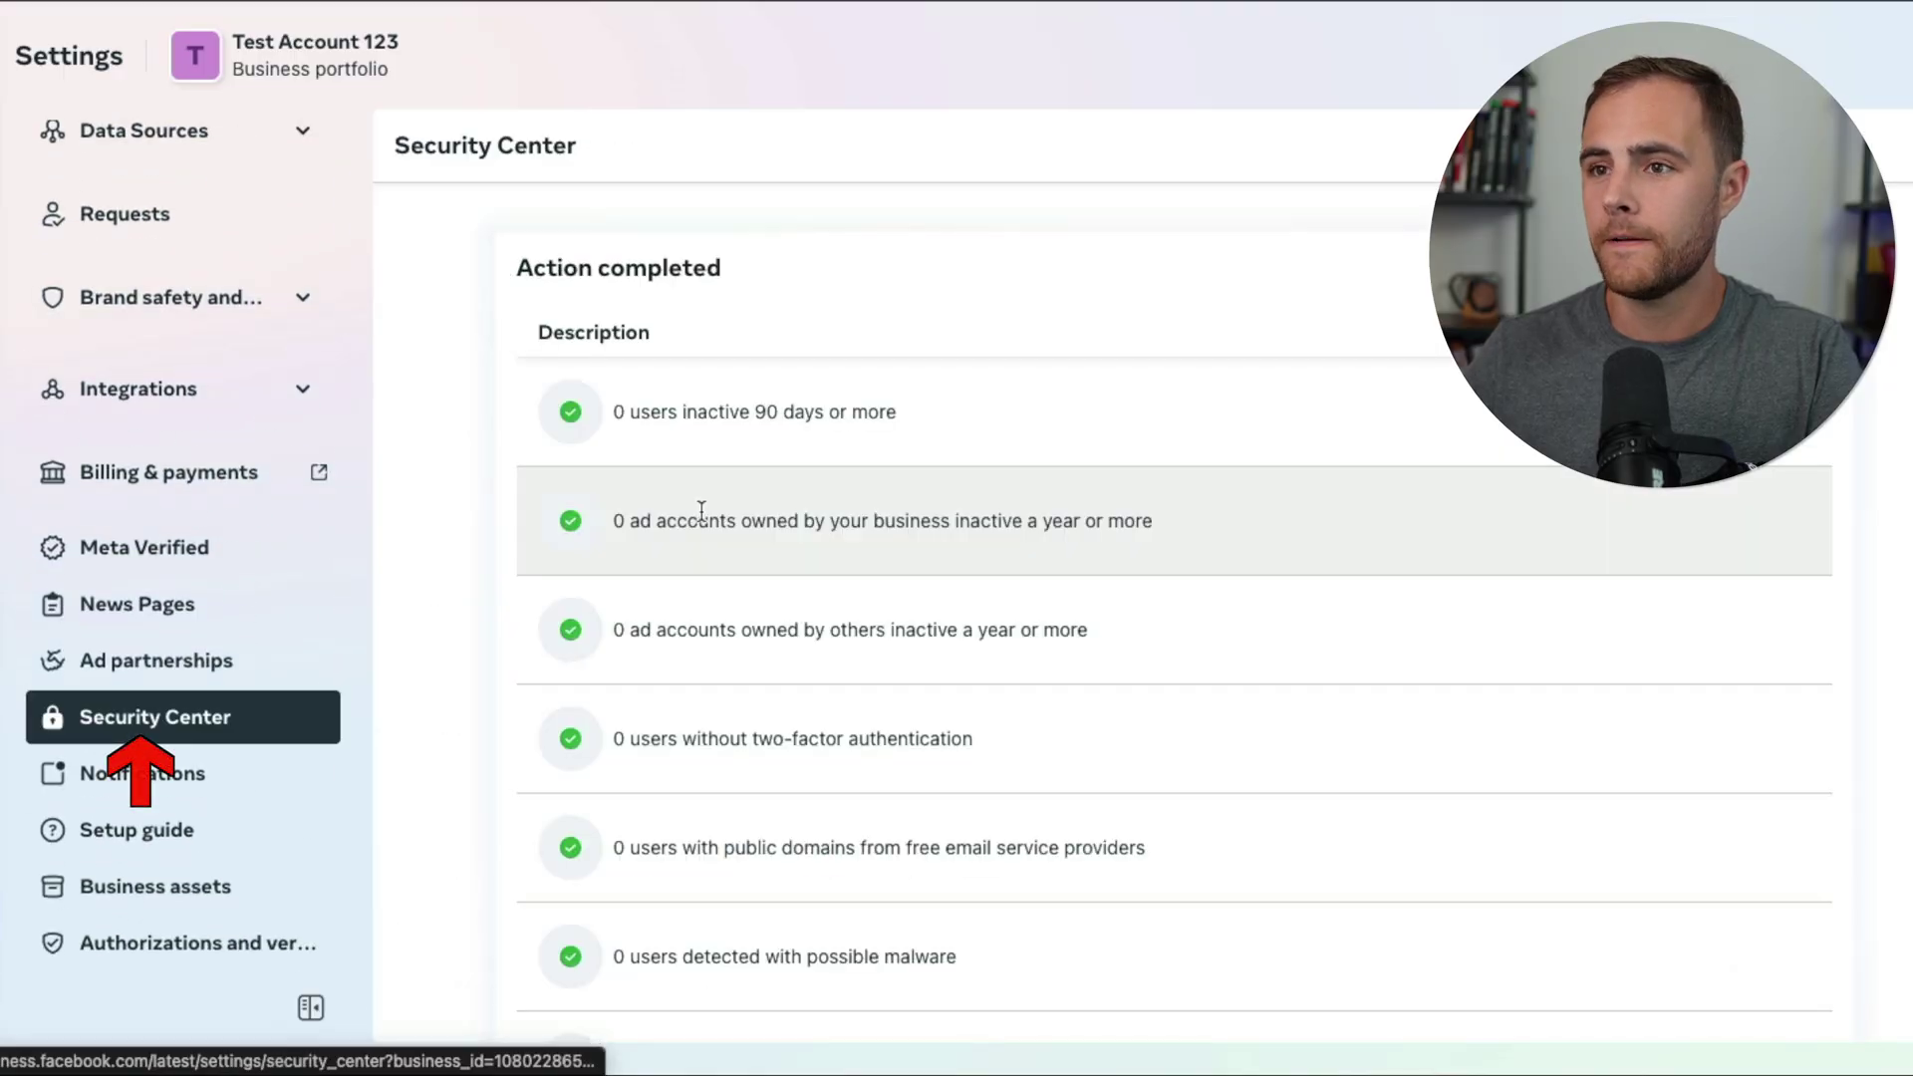
{"action": "scroll", "coordinate": [695, 542], "scroll_direction": "down", "scroll_amount": 8}
{"action": "scroll", "coordinate": [695, 542], "scroll_direction": "up", "scroll_amount": 2}
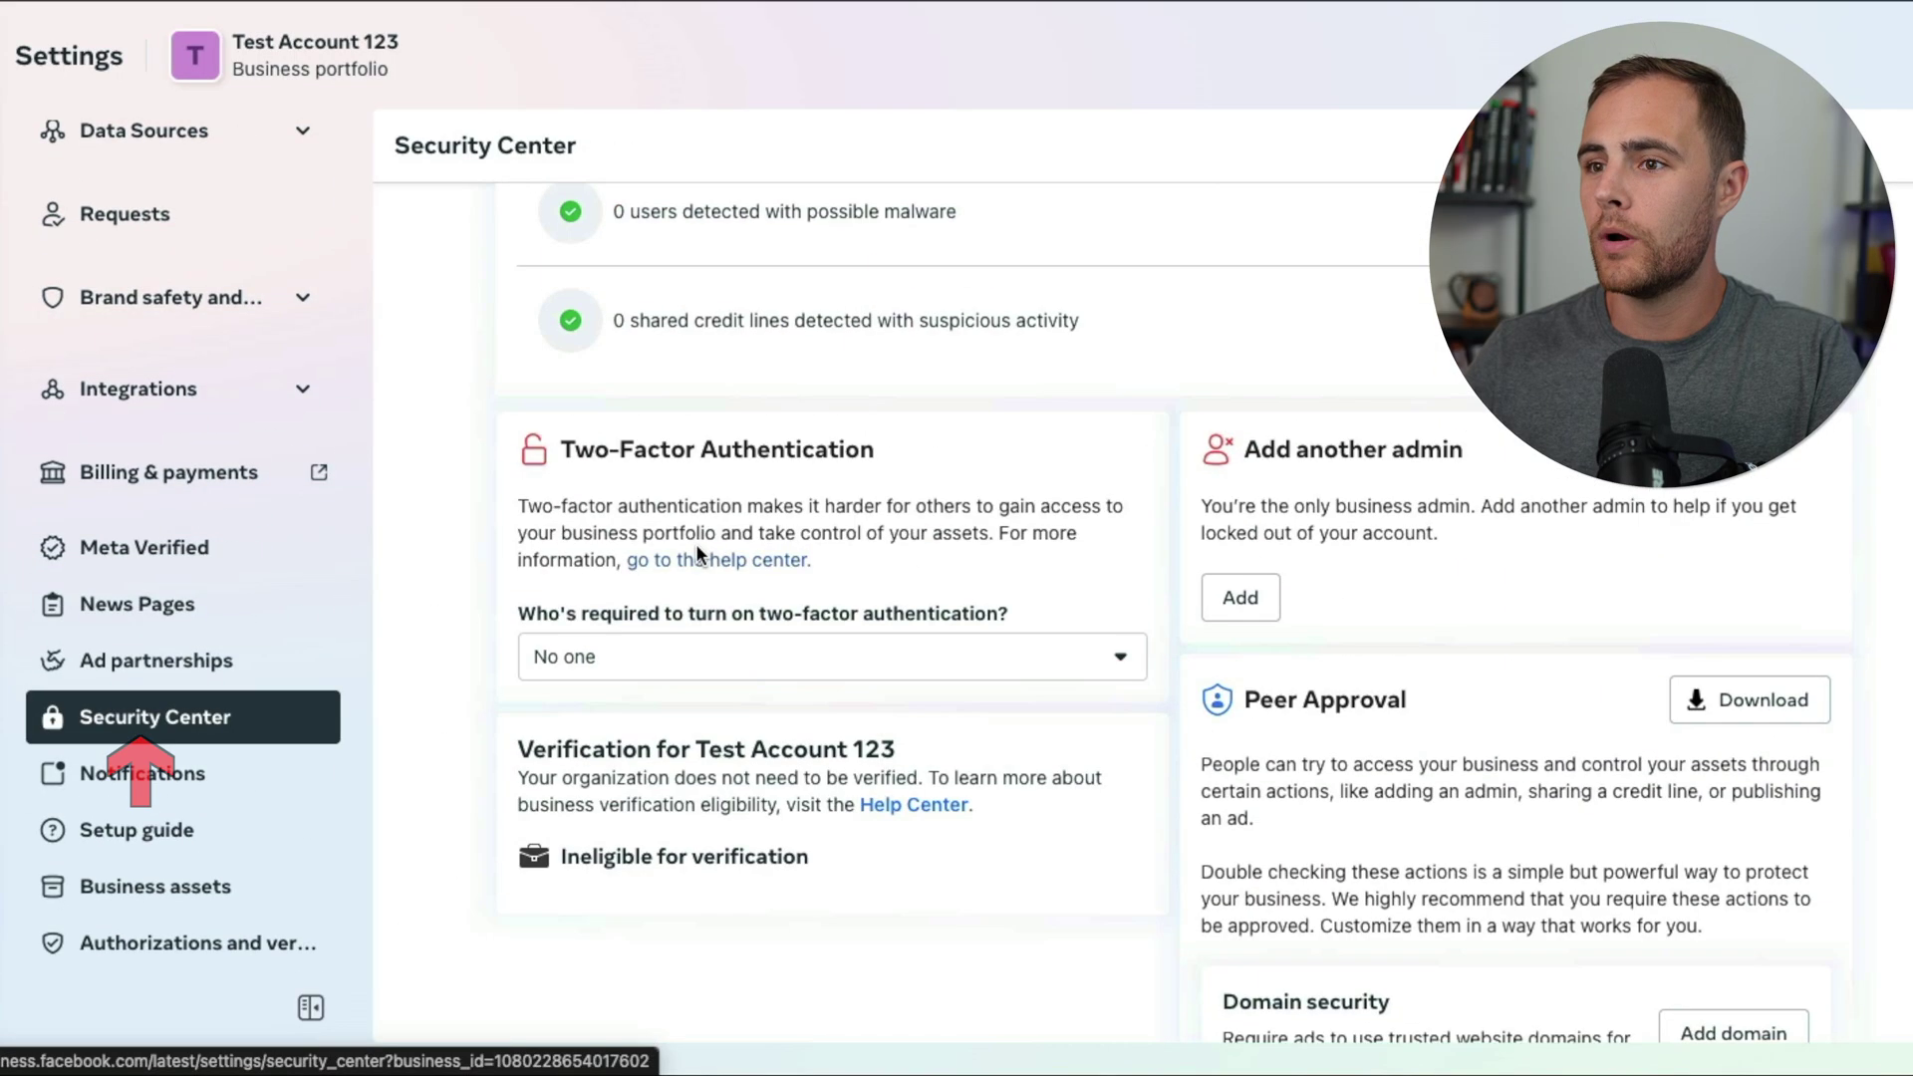
{"action": "left_click", "coordinate": [636, 661]}
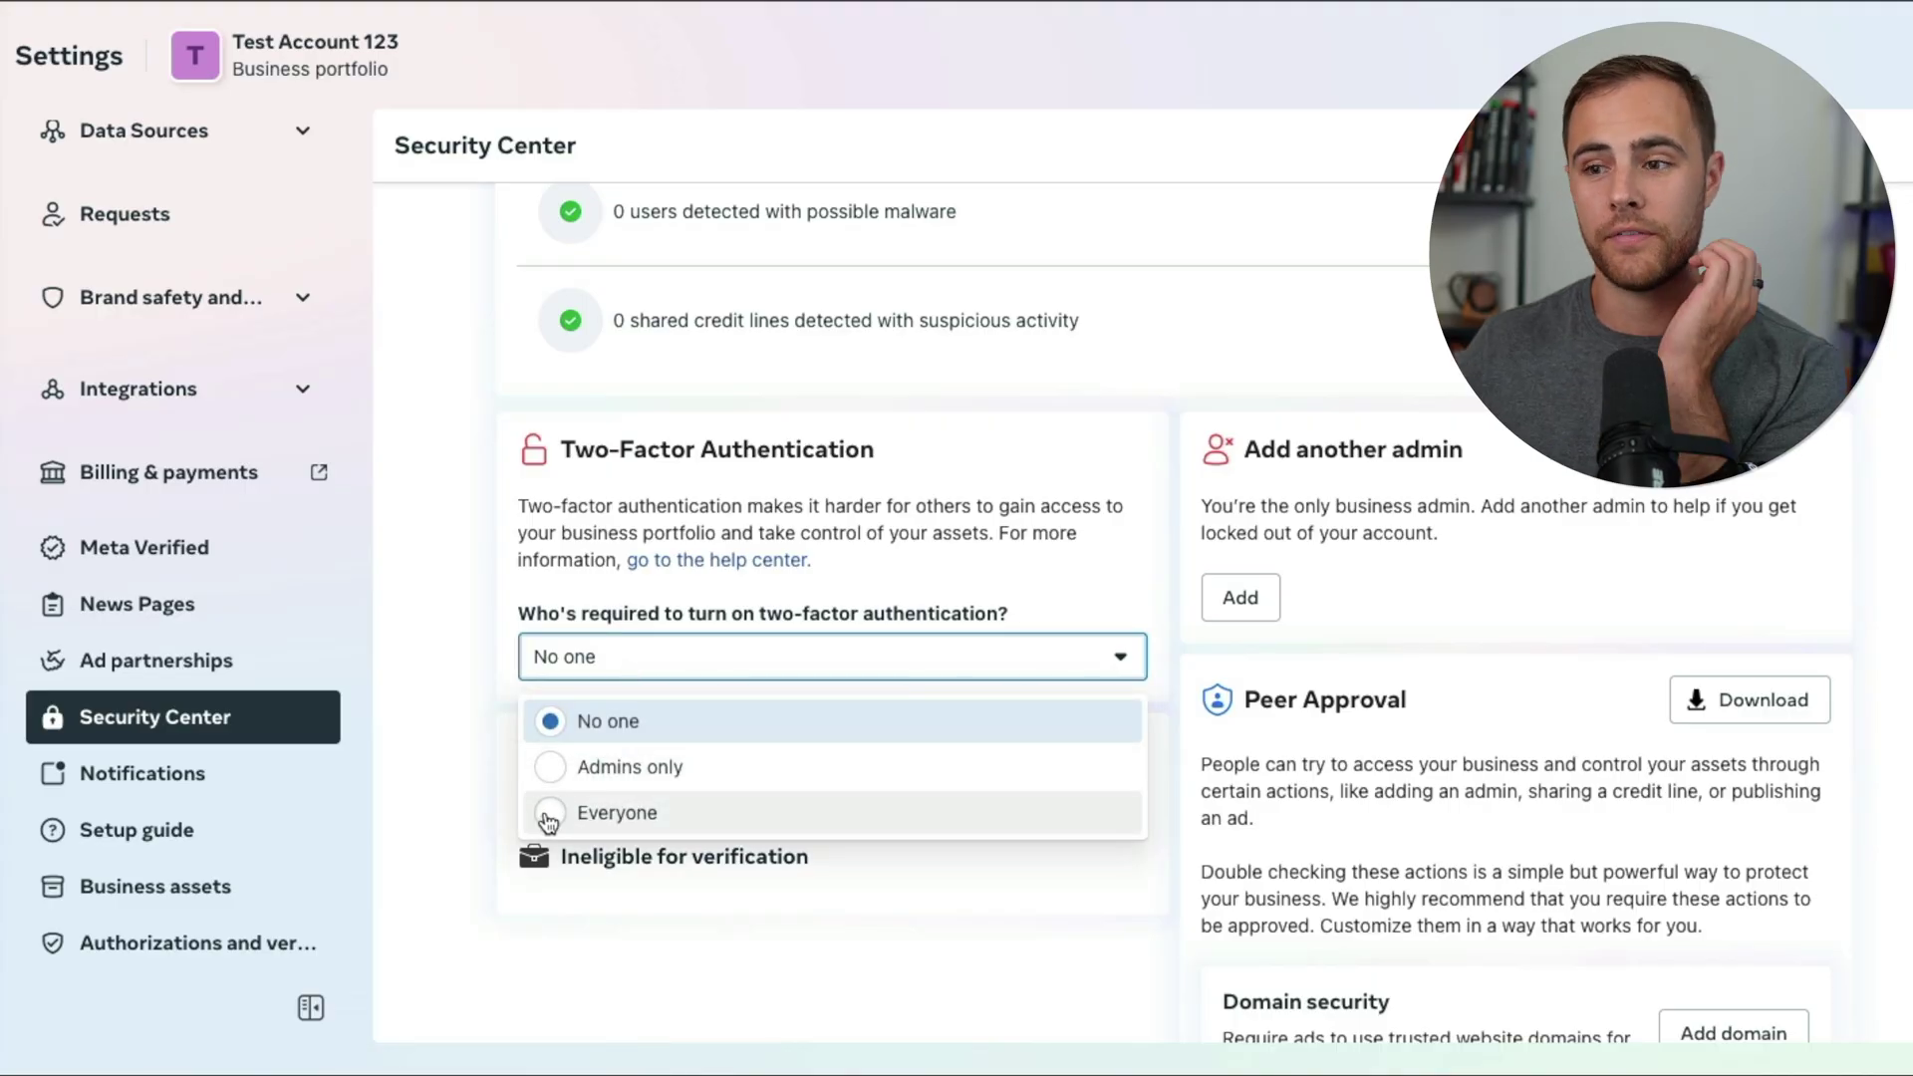
{"action": "left_click", "coordinate": [636, 809]}
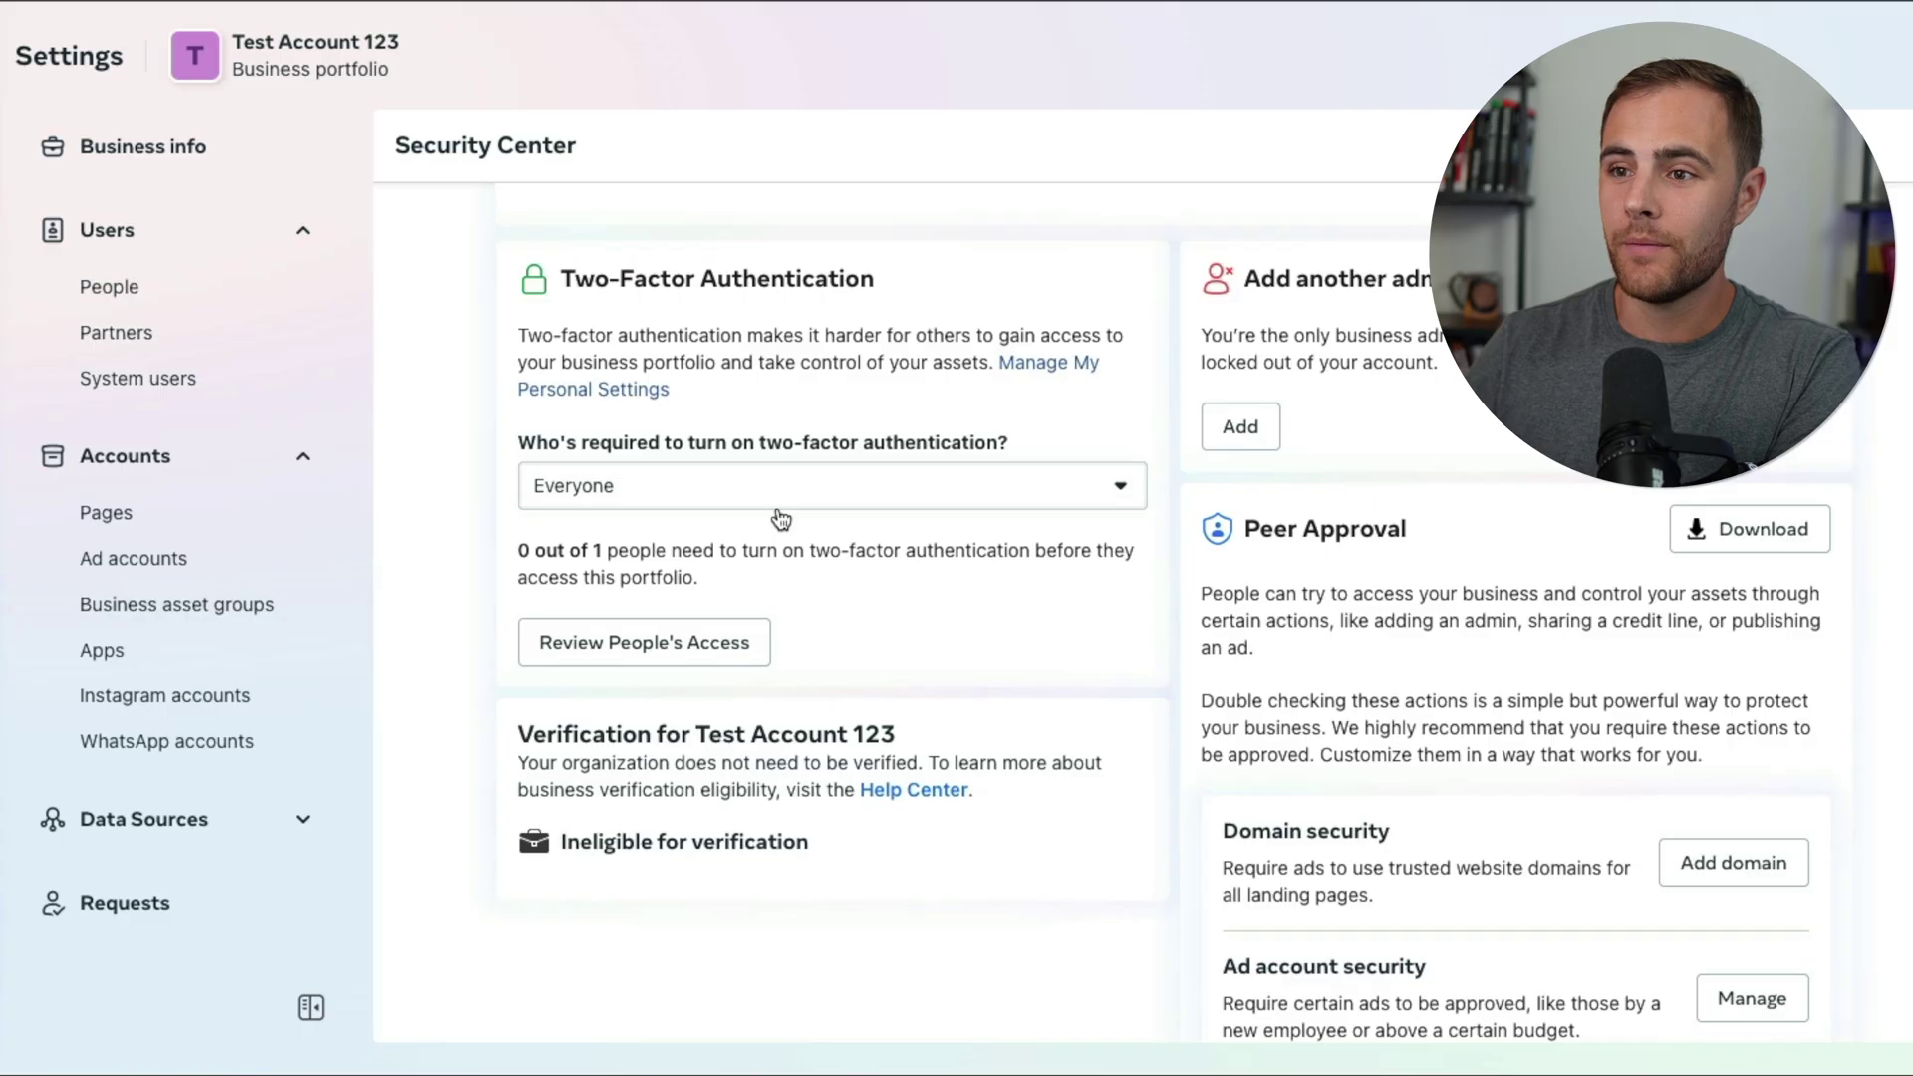
{"action": "left_click", "coordinate": [743, 506]}
{"action": "key", "text": "Escape"}
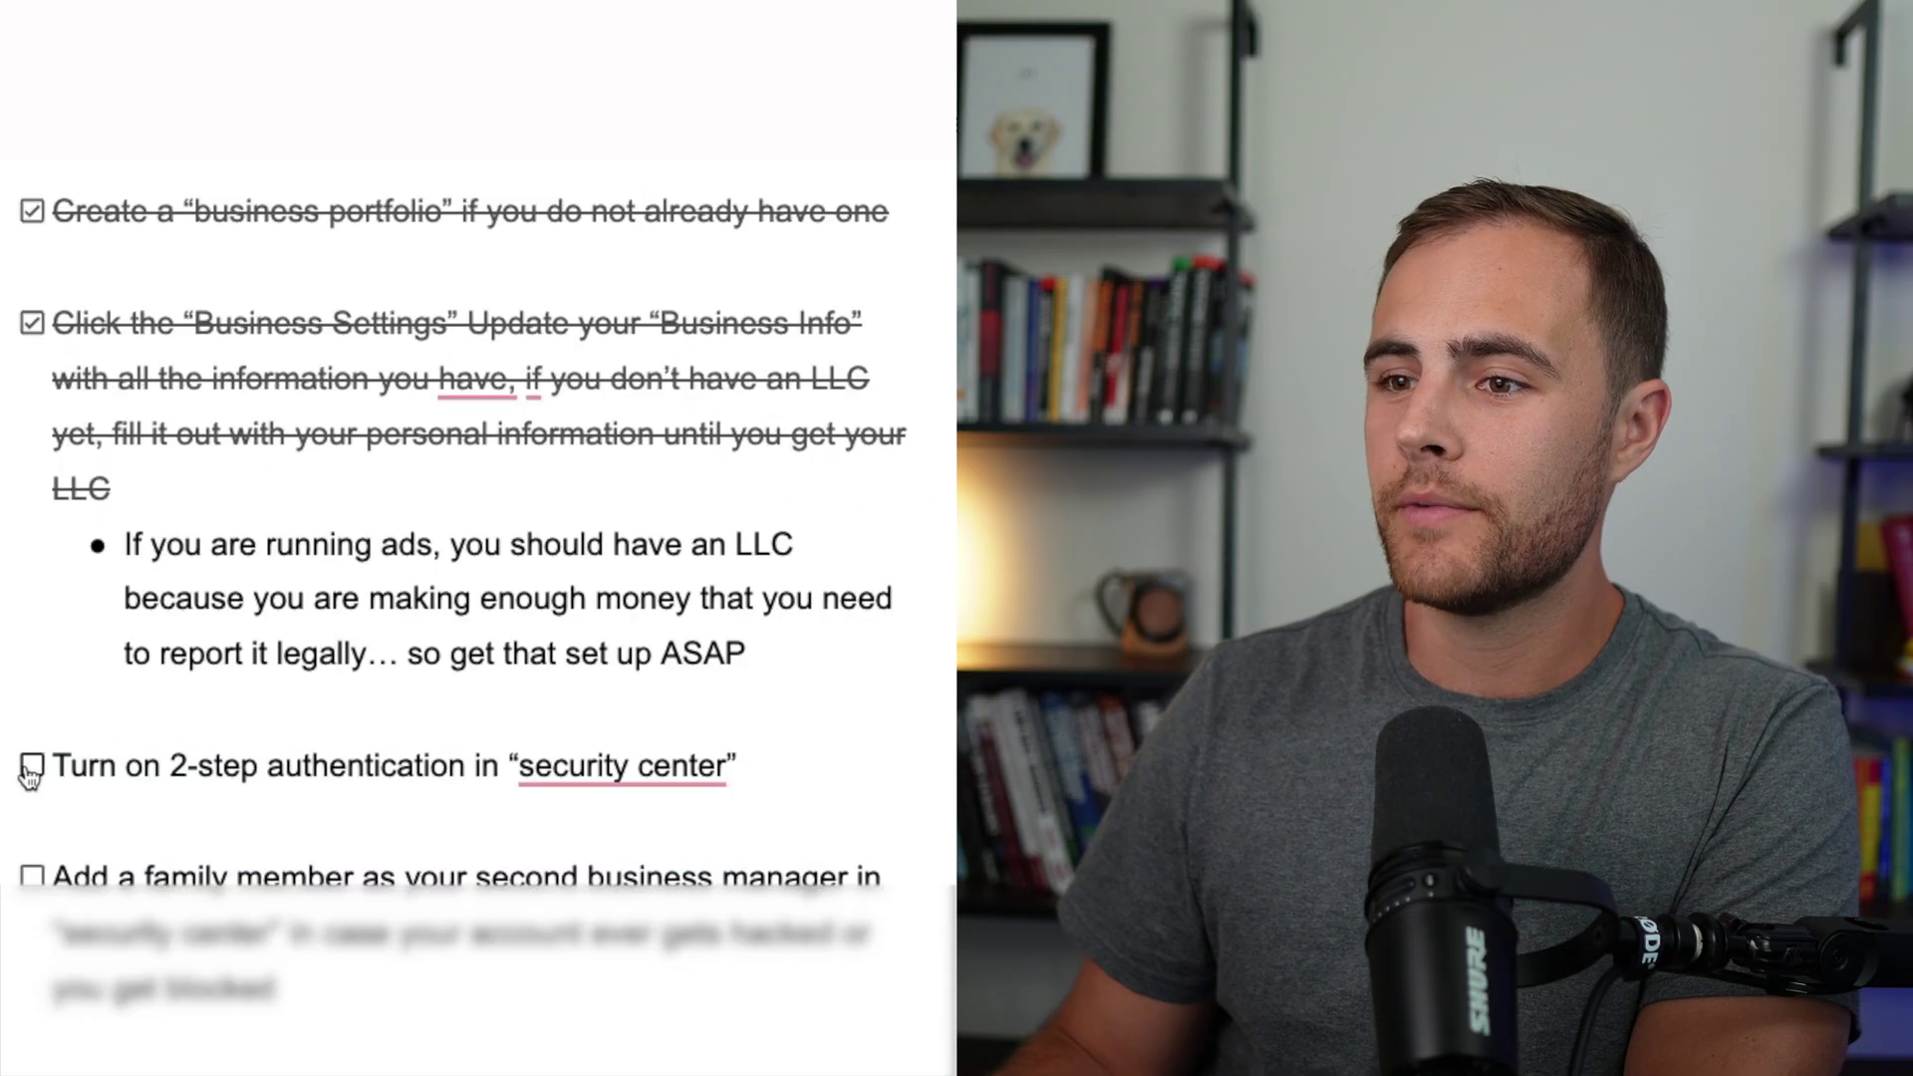
Tick the 'Turn on 2-step authentication in security center' checklist item
{"action": "left_click", "coordinate": [32, 765]}
{"action": "scroll", "coordinate": [218, 700], "scroll_direction": "down", "scroll_amount": 3}
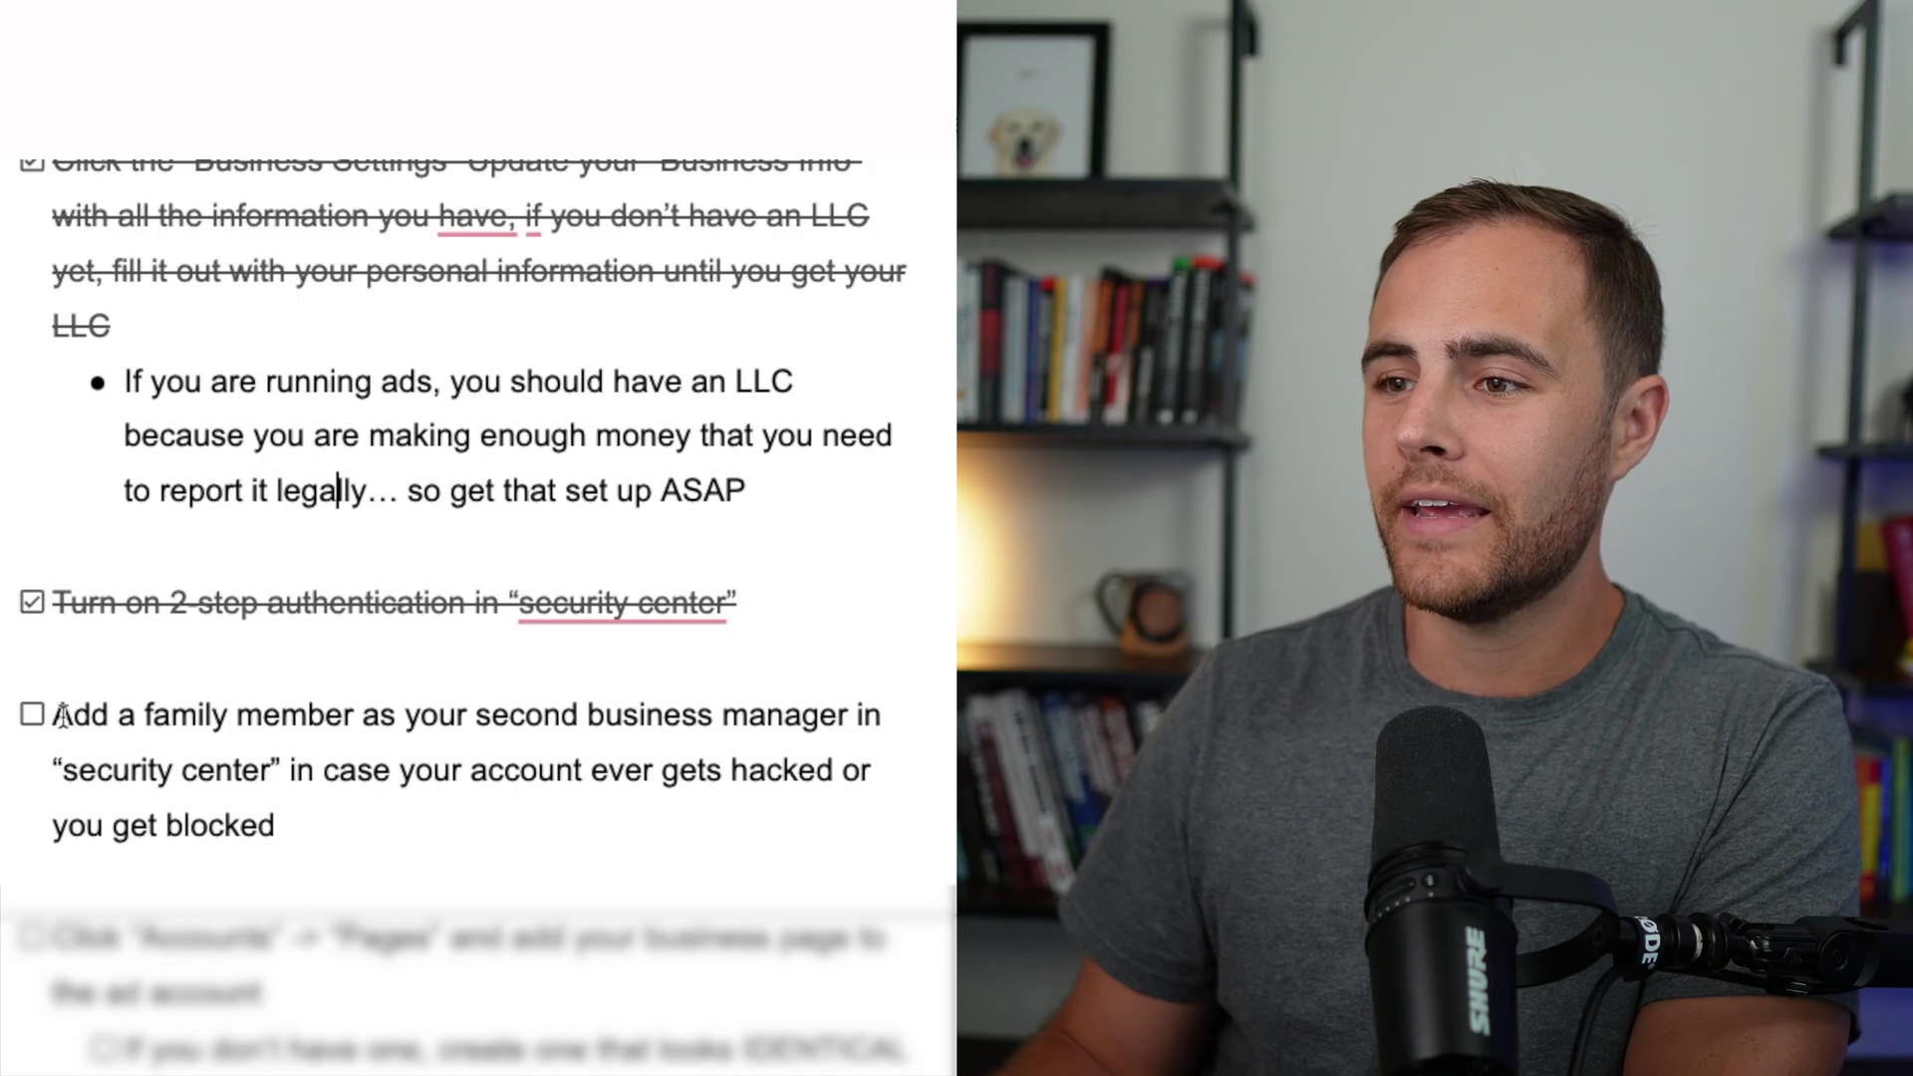
{"action": "left_click_drag", "start_coordinate": [51, 714], "coordinate": [215, 772]}
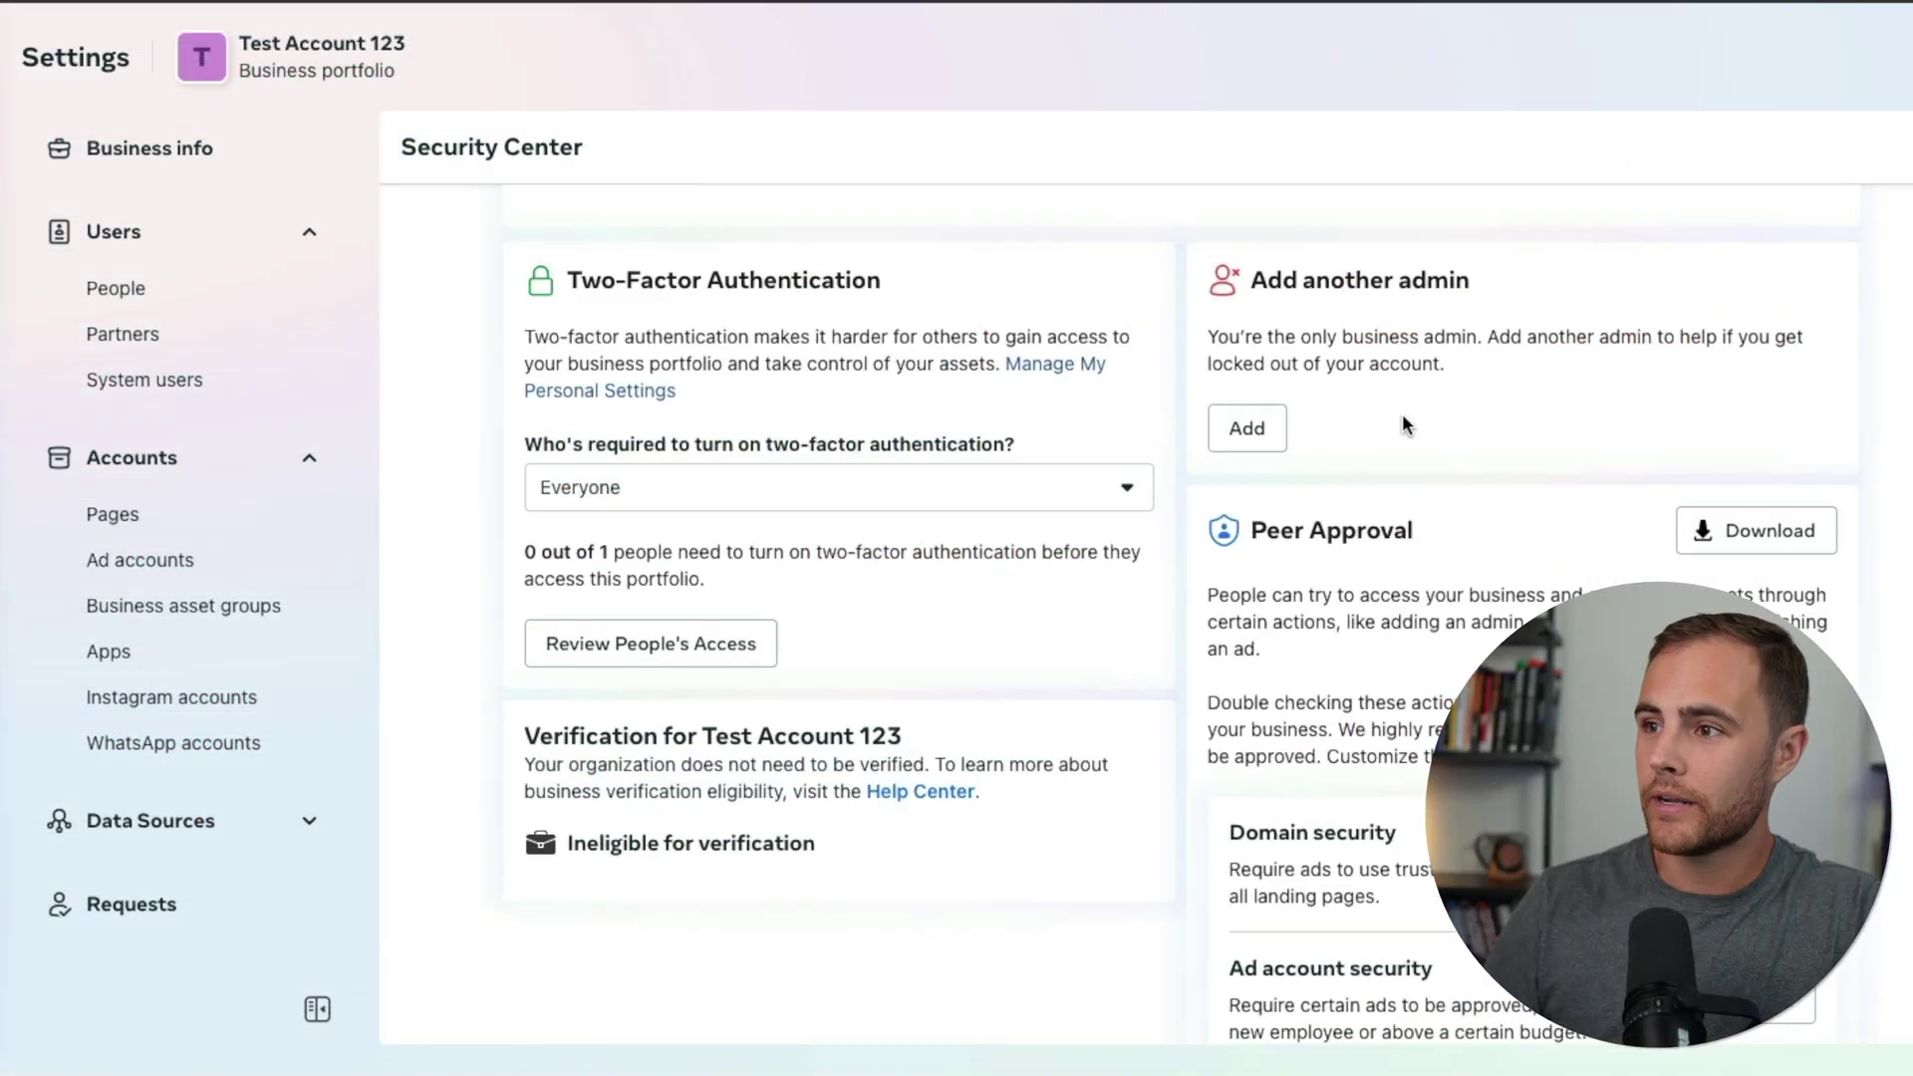
Start and cancel an admin invite, then open the empty Pages list's Add options
{"action": "left_click", "coordinate": [1257, 451]}
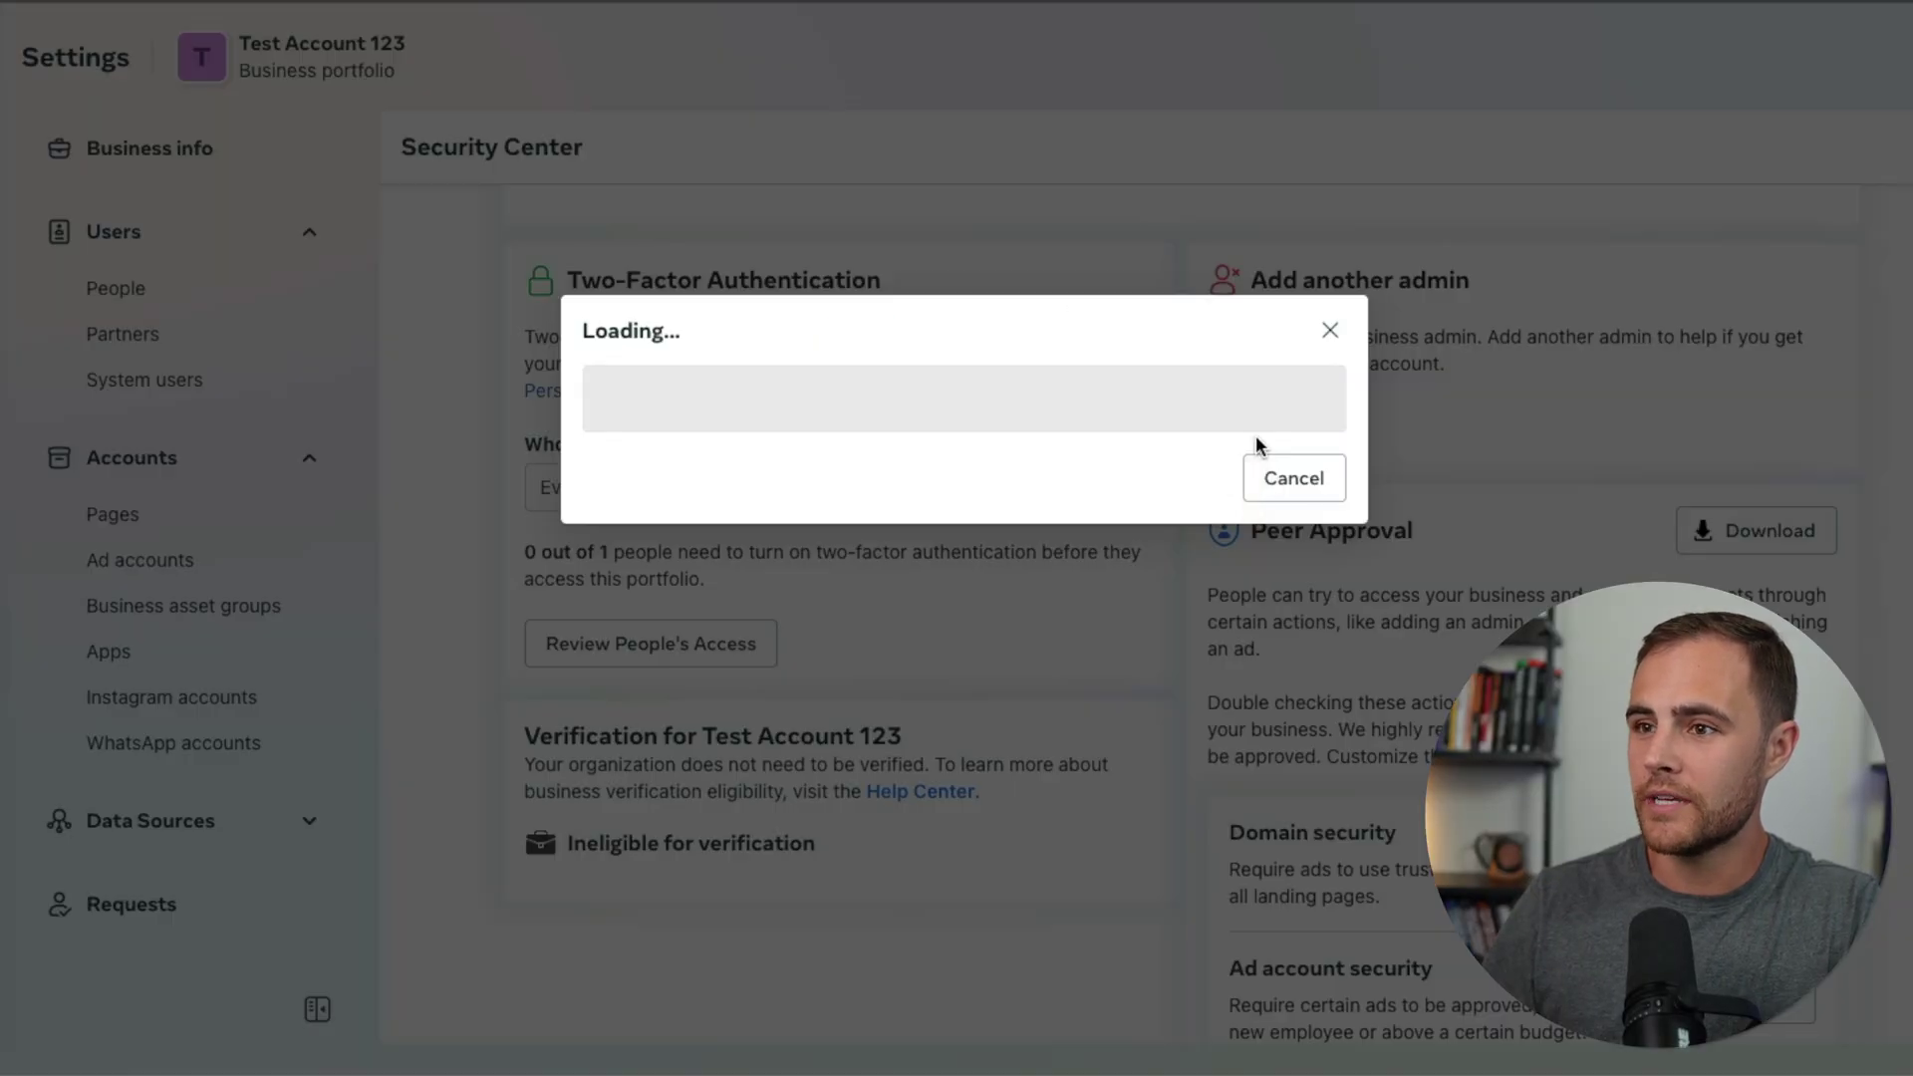
{"action": "left_click", "coordinate": [803, 332]}
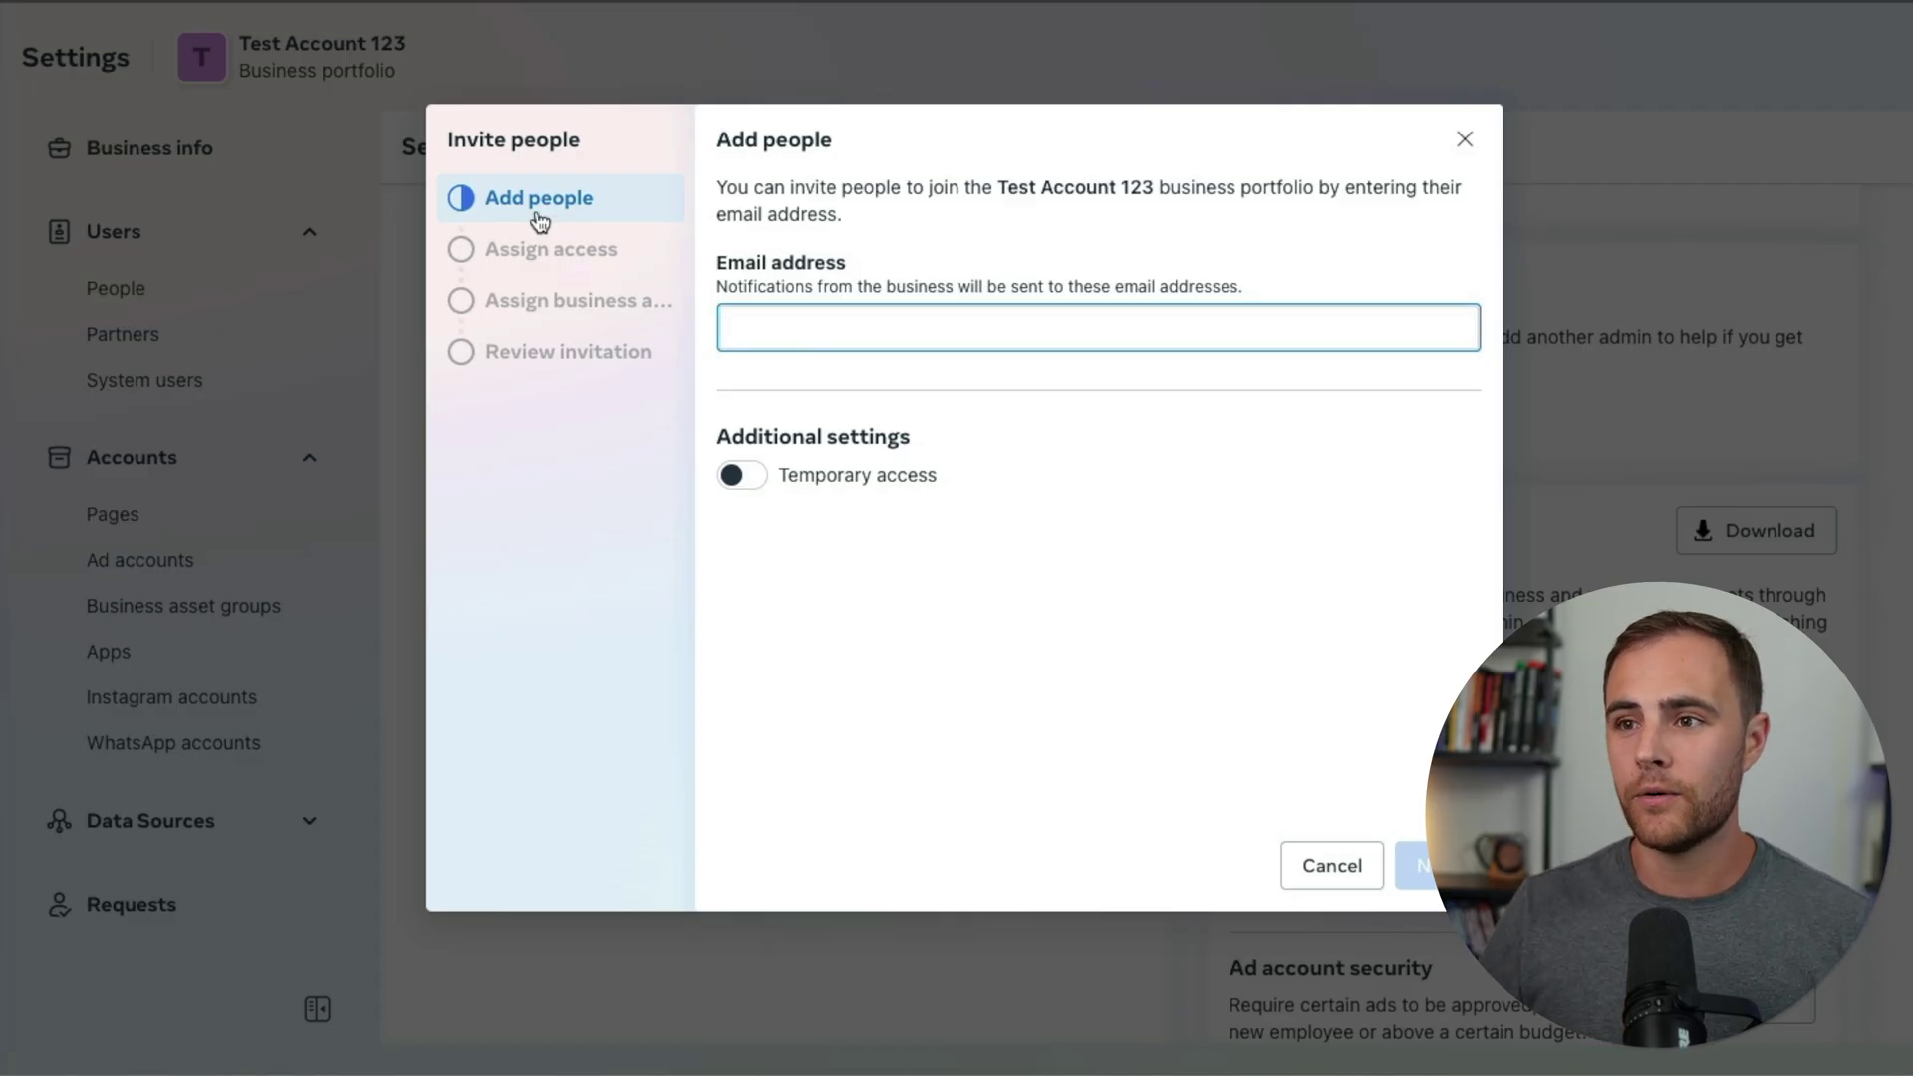
{"action": "left_click", "coordinate": [1316, 862]}
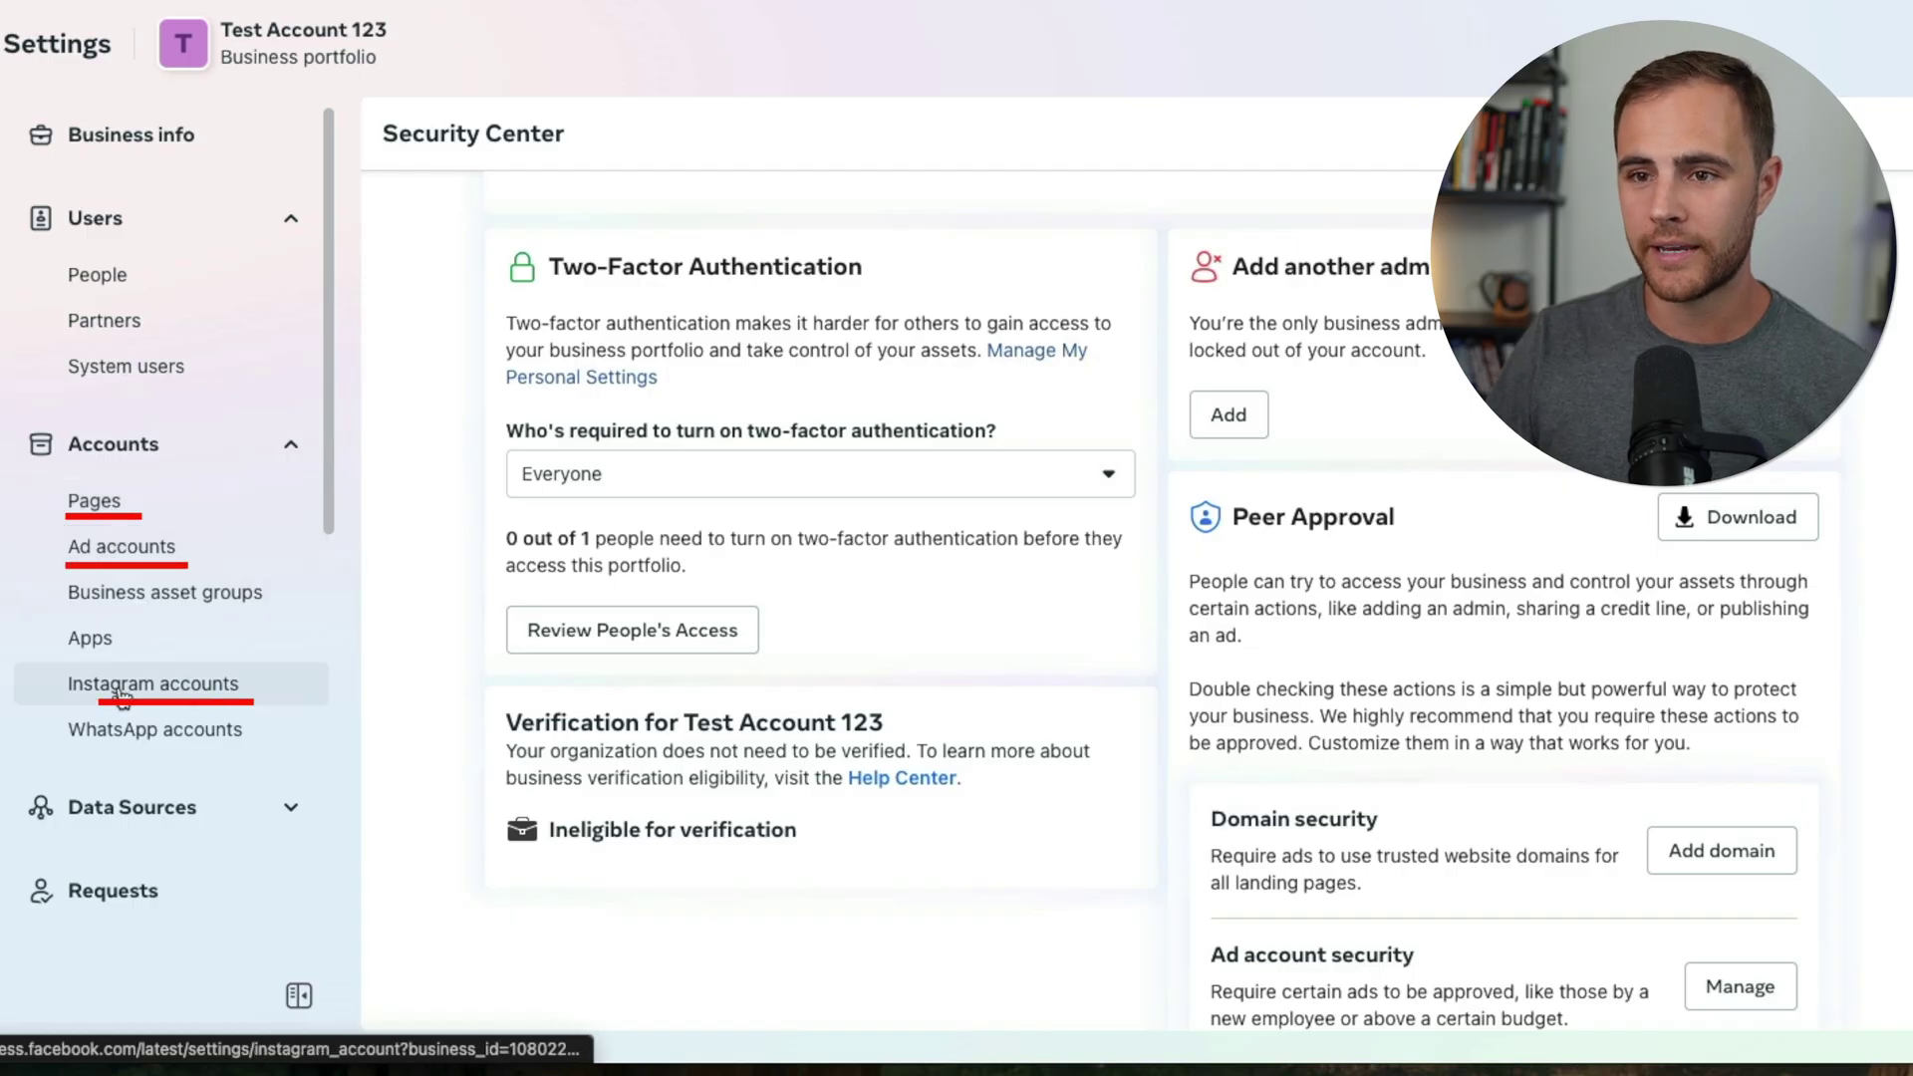
{"action": "left_click", "coordinate": [96, 501]}
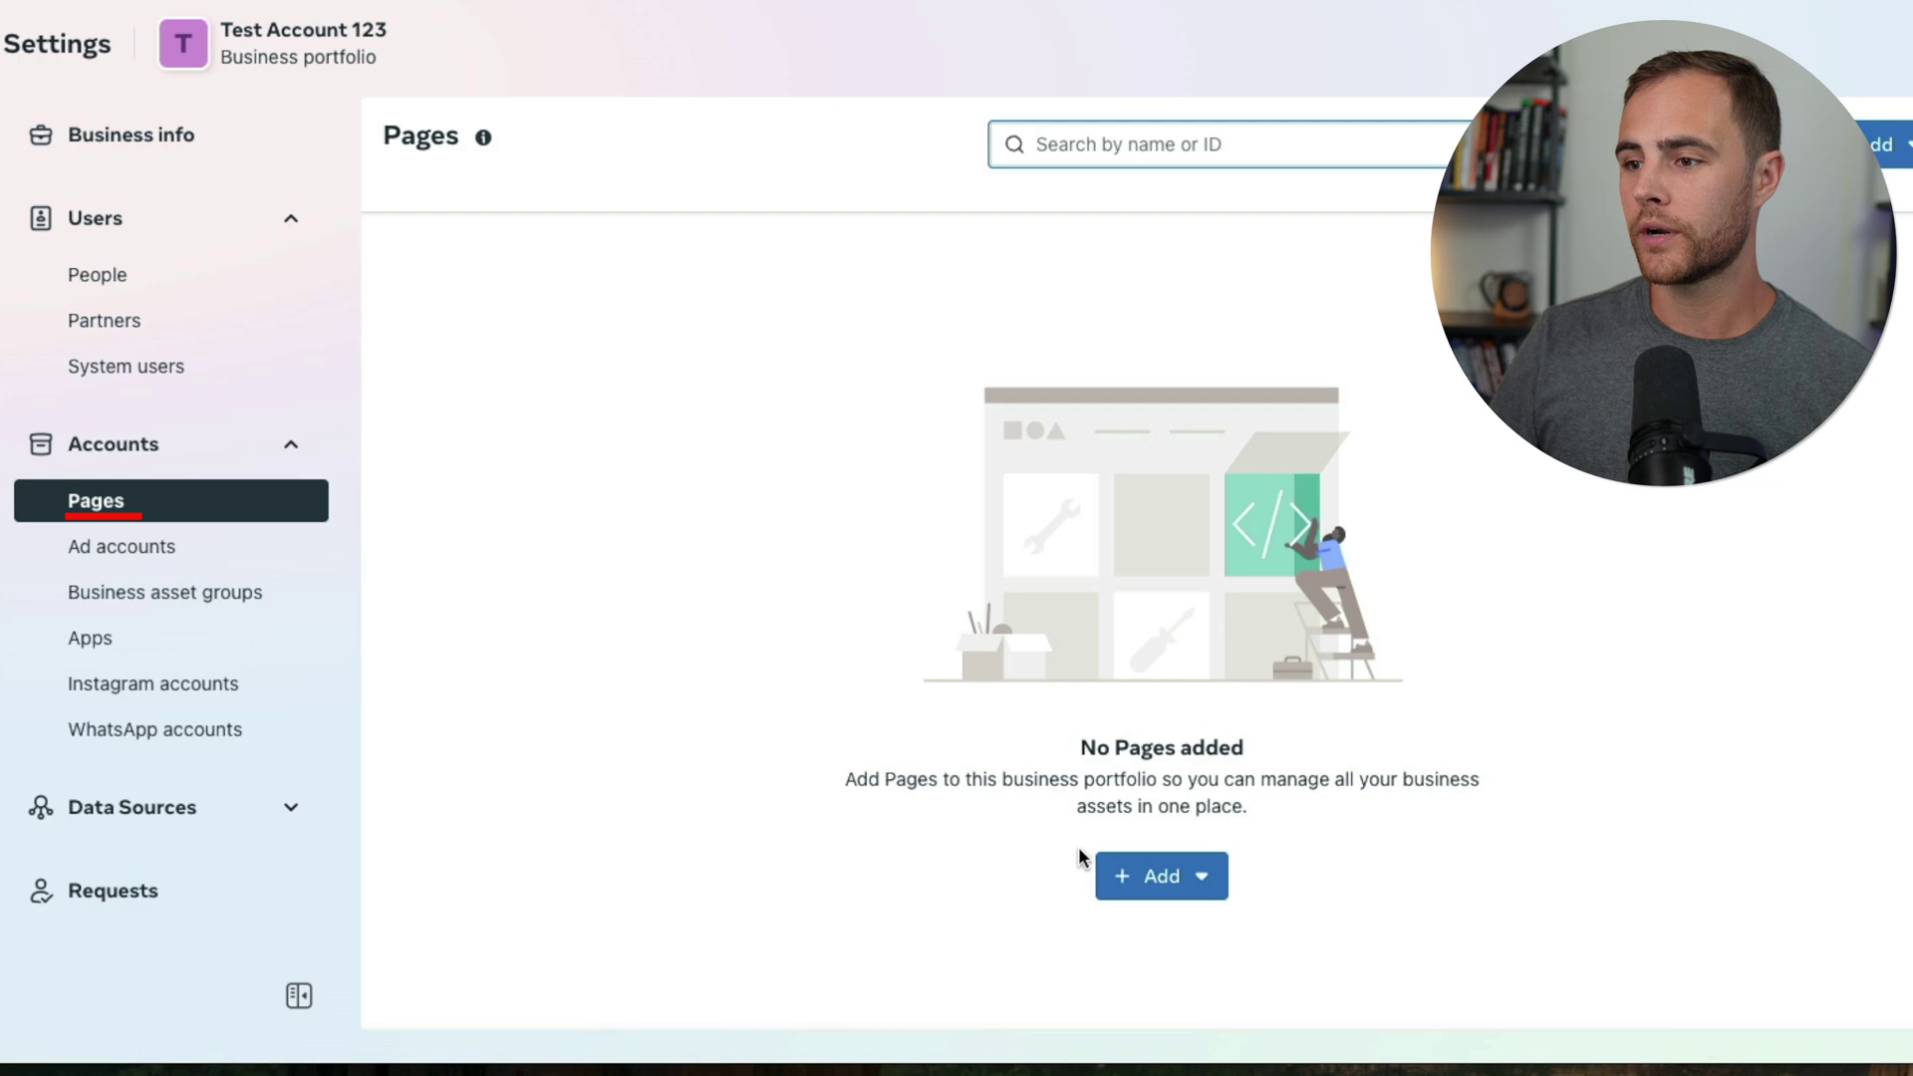
{"action": "left_click", "coordinate": [1146, 881]}
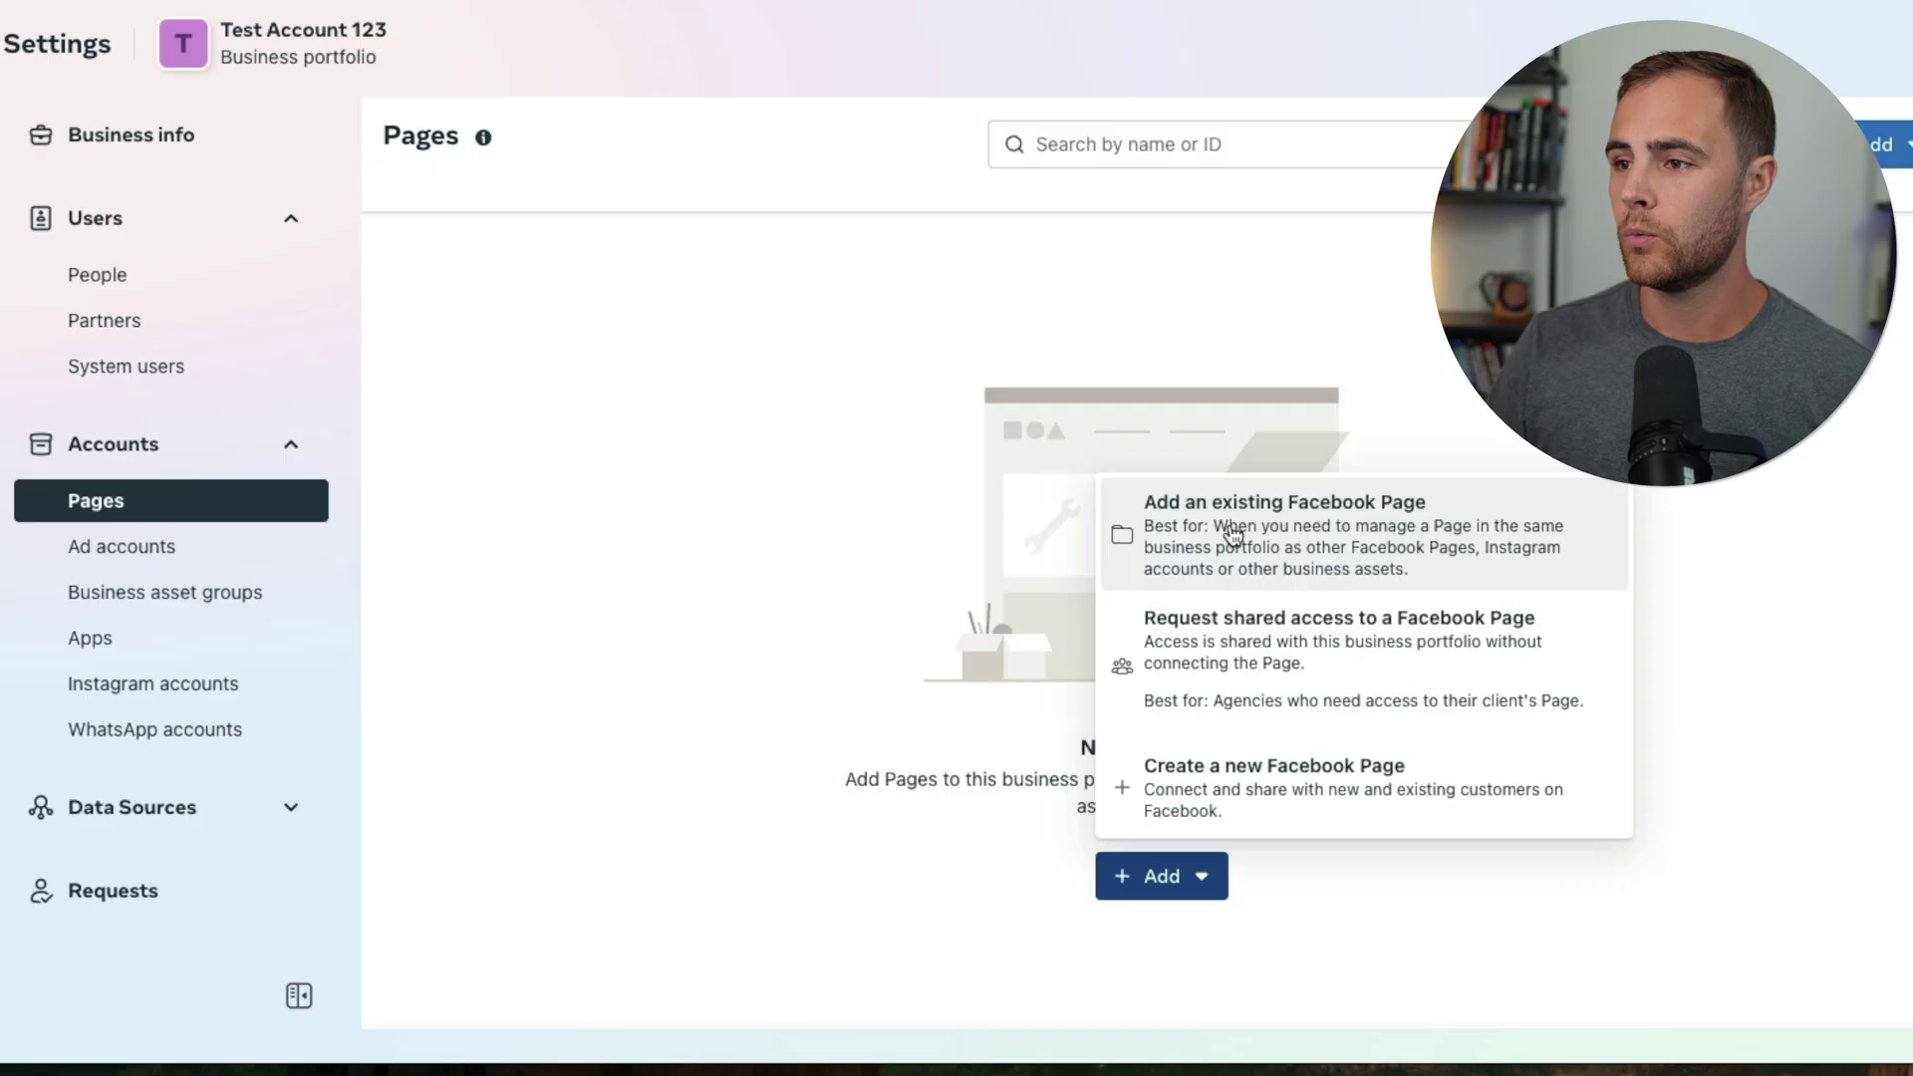
Open the 'Add an existing Facebook Page' form and close it without adding a Page
{"action": "left_click", "coordinate": [1273, 536]}
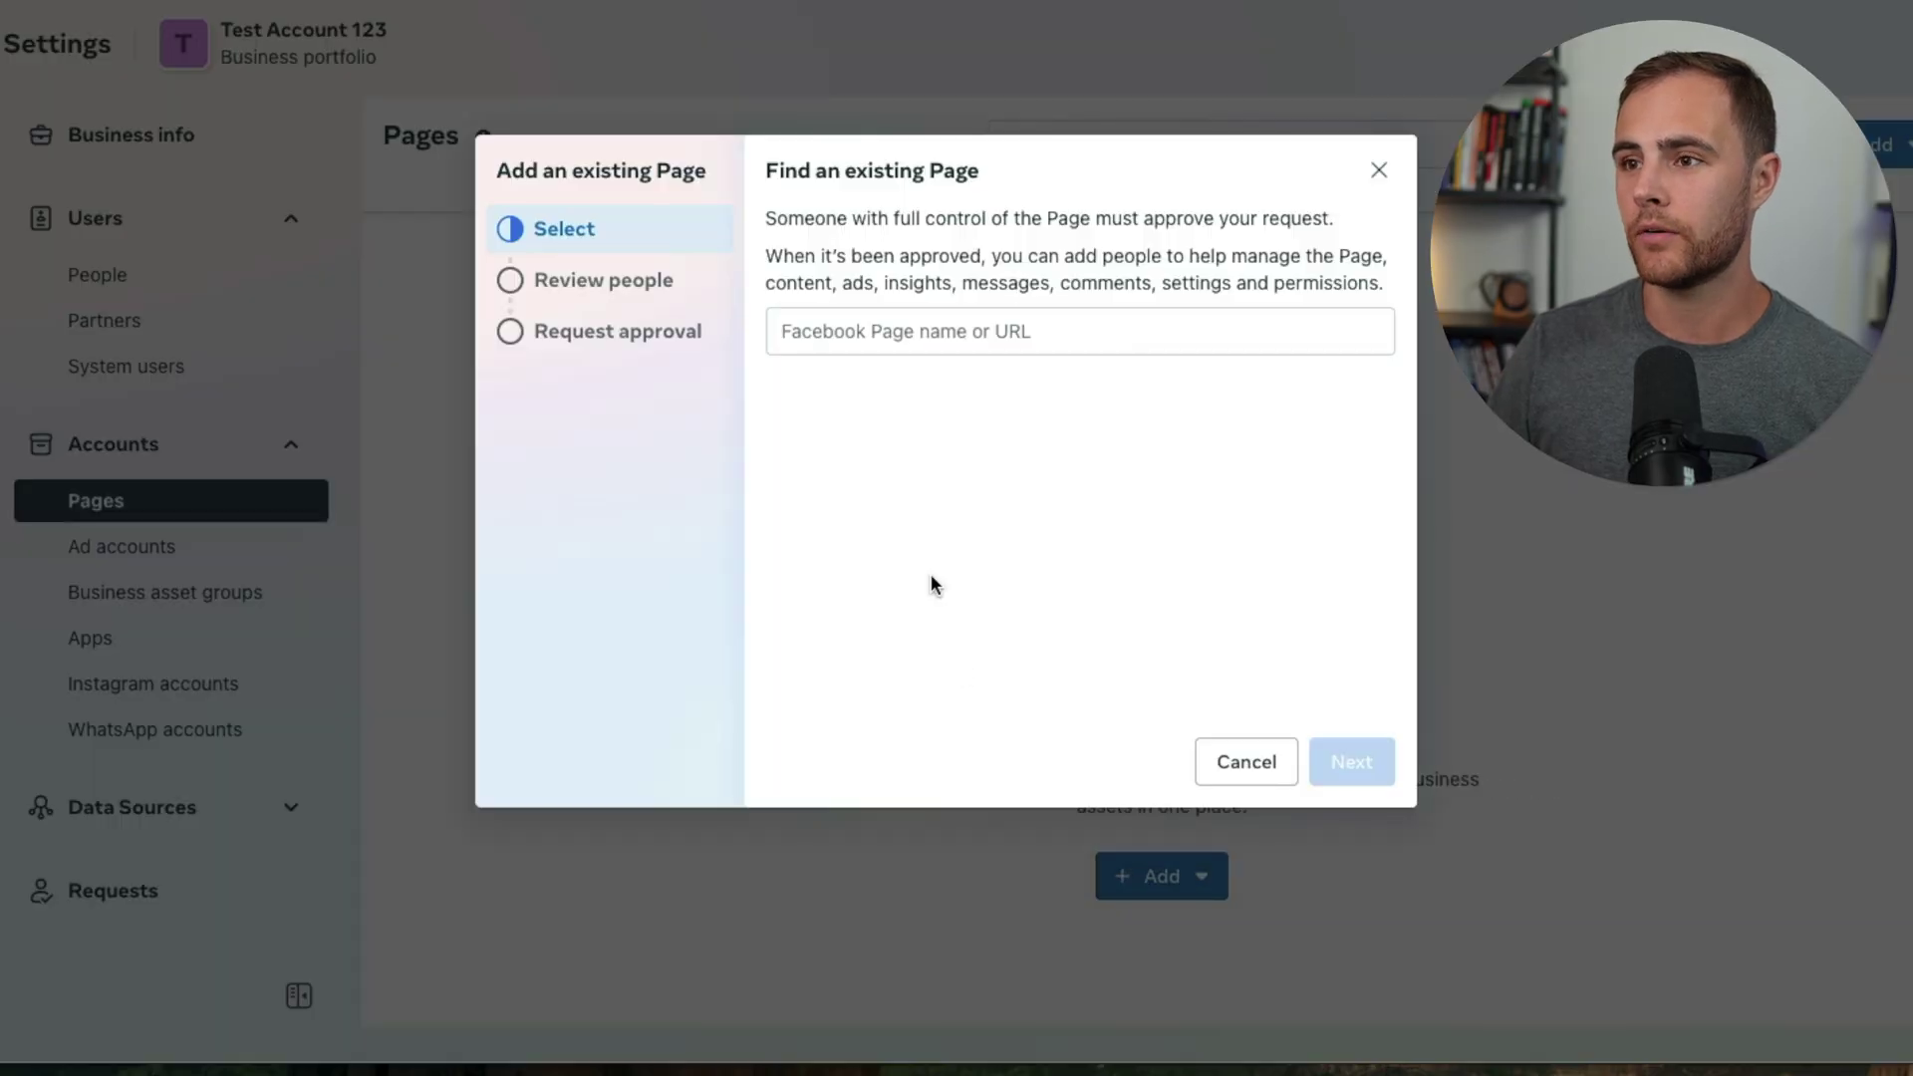
{"action": "left_click", "coordinate": [952, 335]}
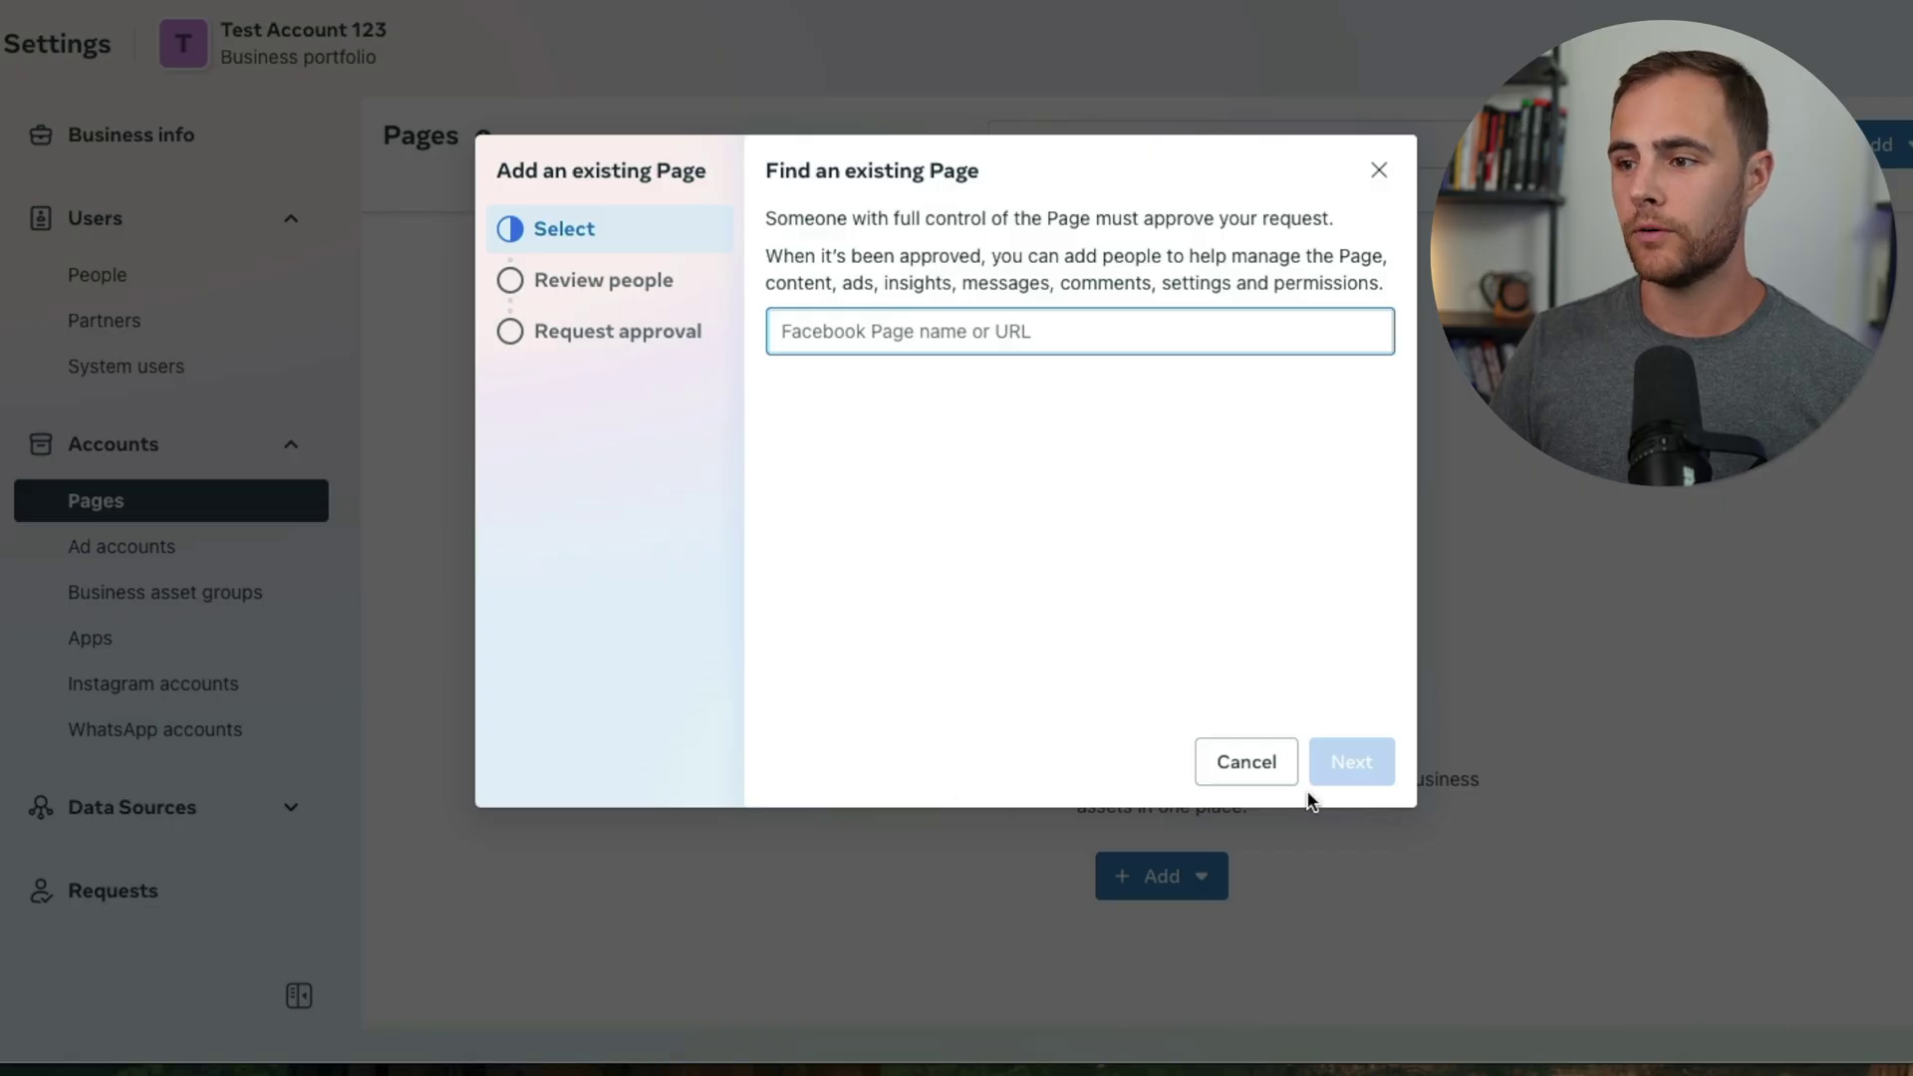
{"action": "left_click", "coordinate": [1245, 761]}
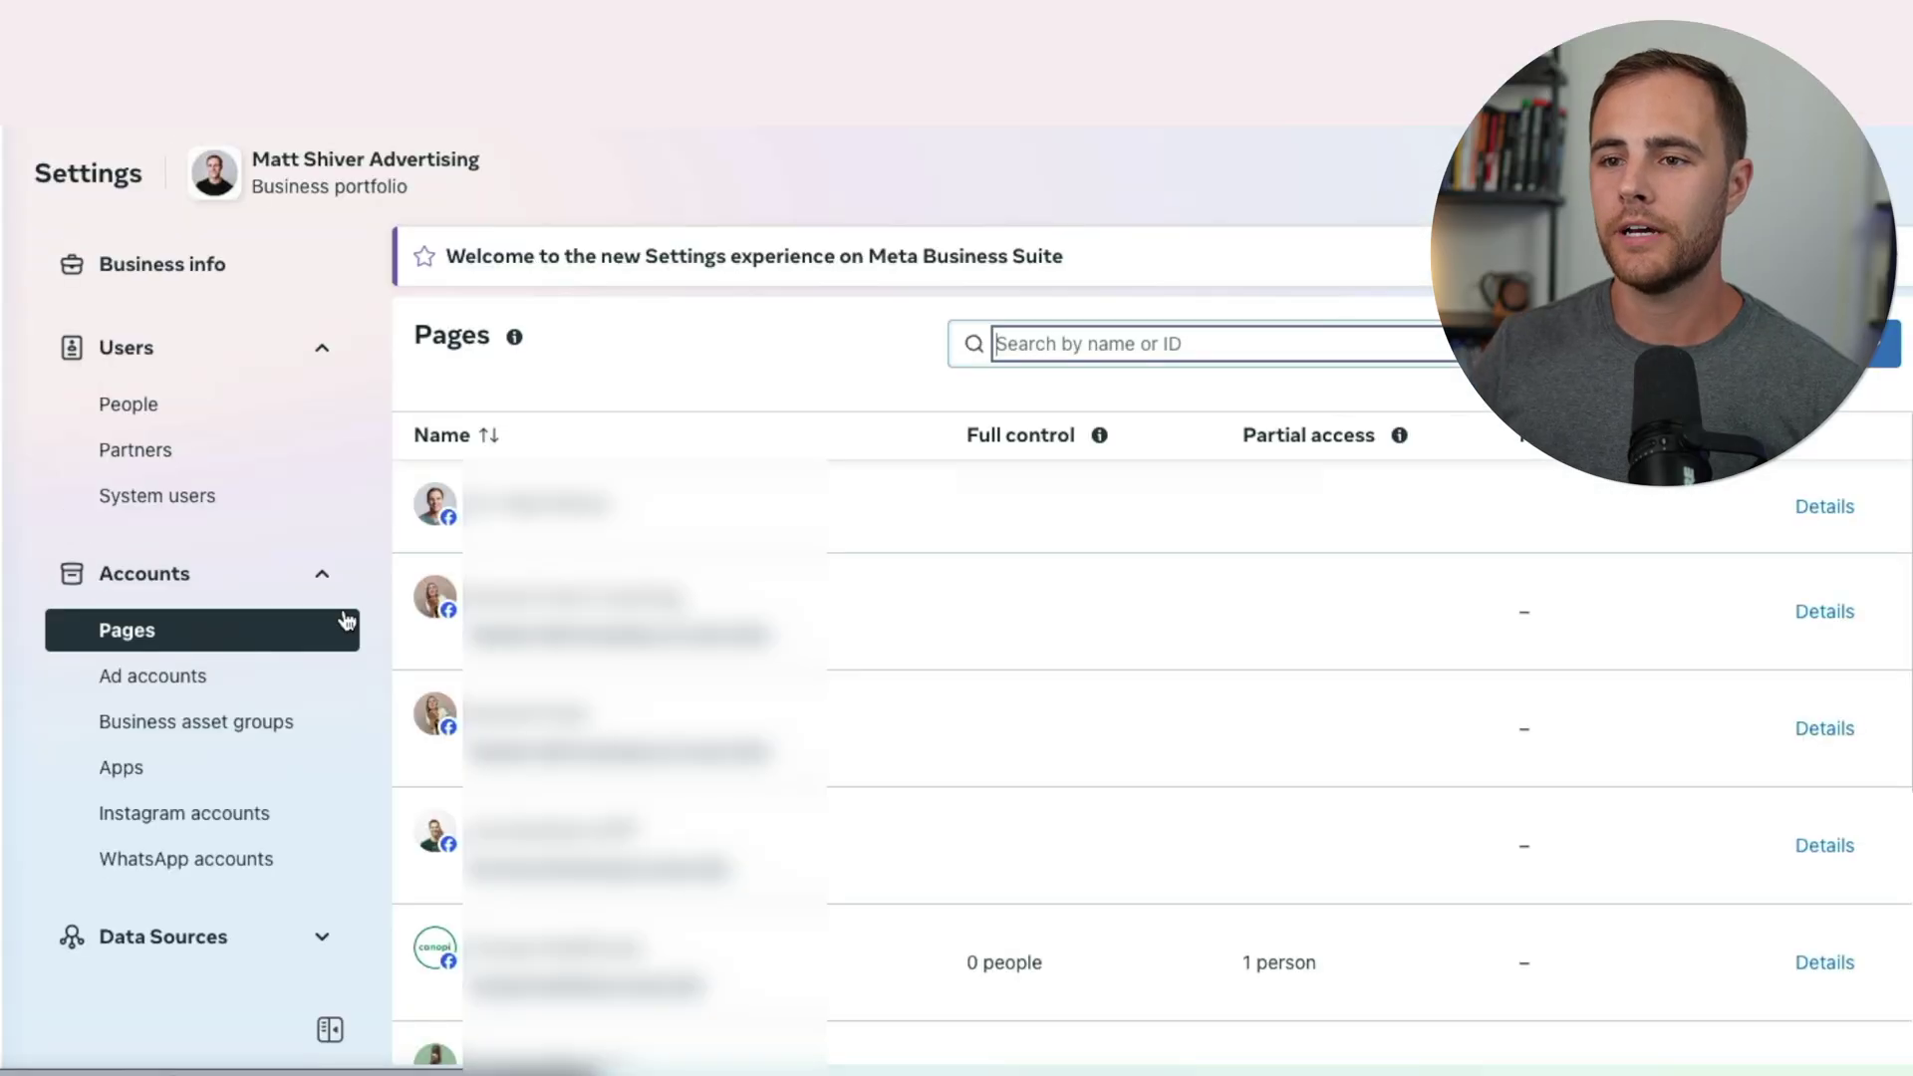
Look up the business Page by its copied URL under Add an existing Facebook Page, then close without adding
{"action": "left_click", "coordinate": [692, 496]}
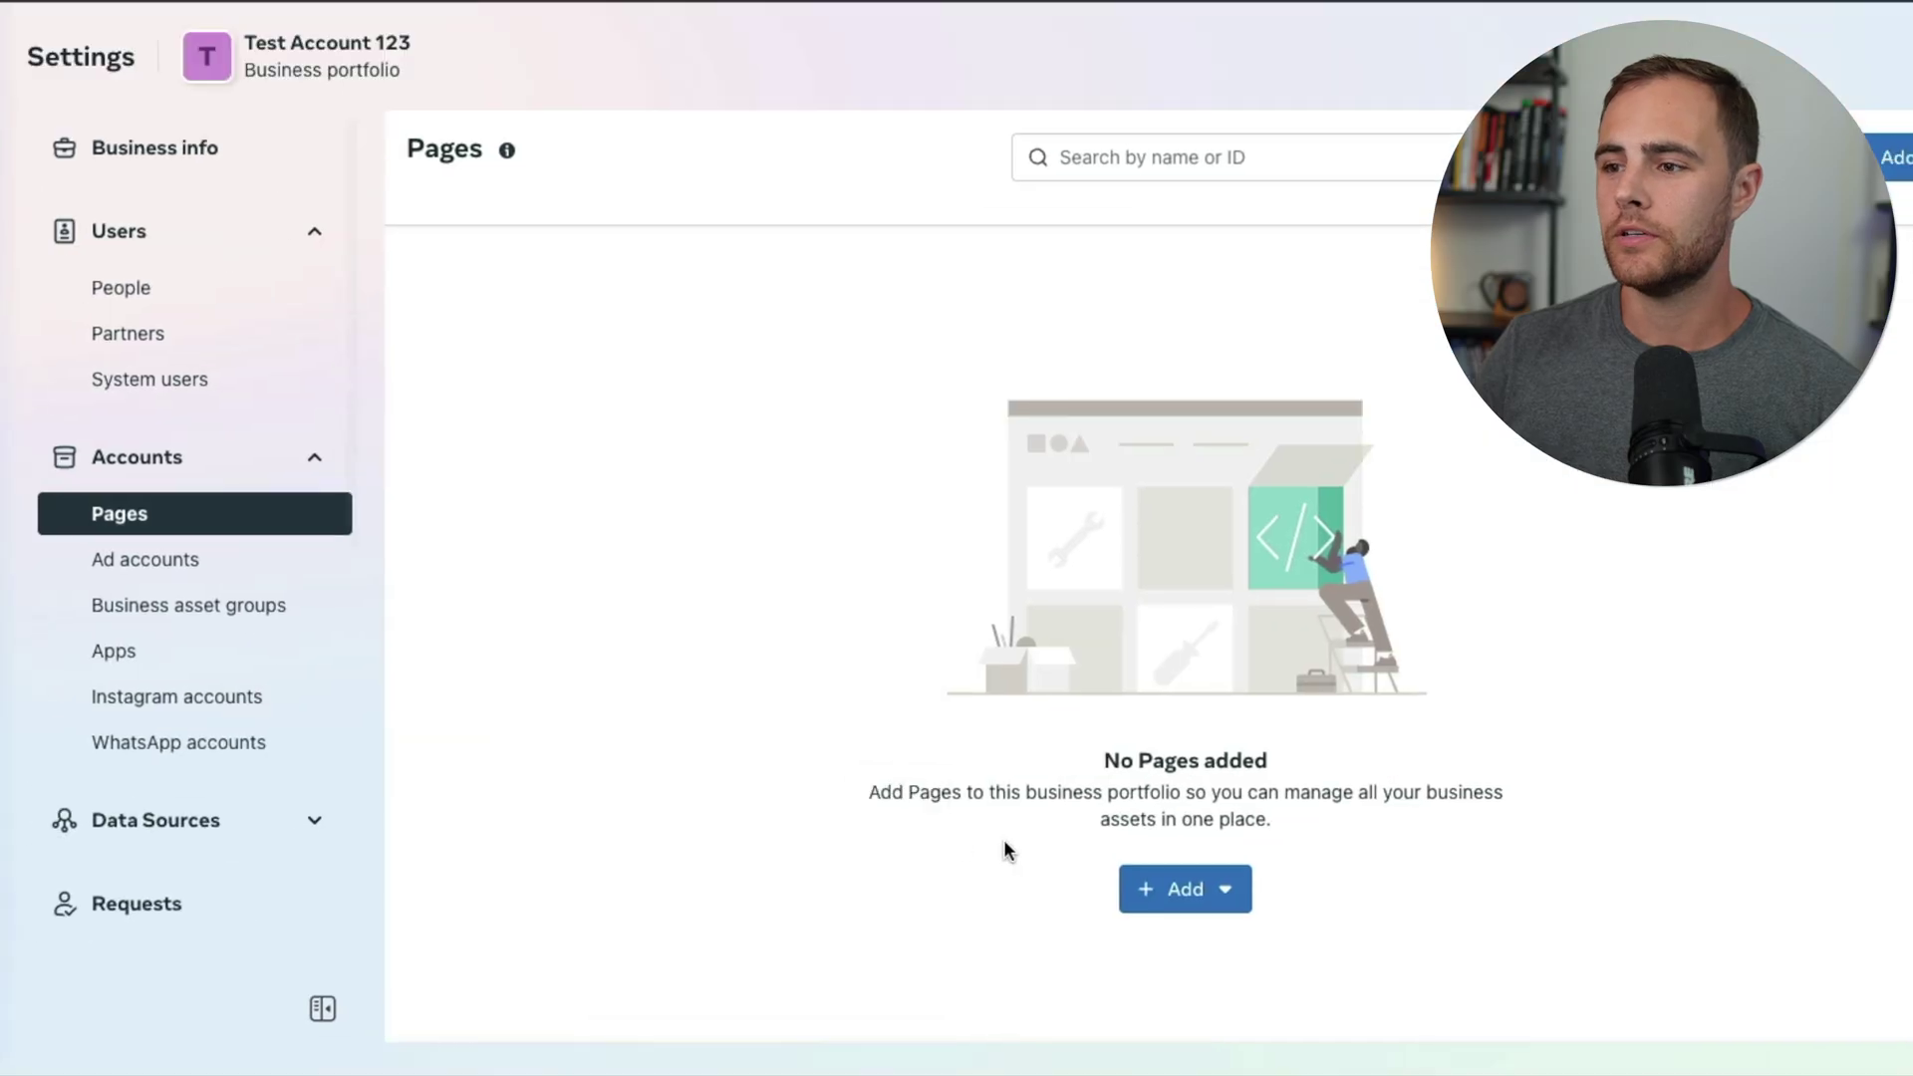
{"action": "left_click", "coordinate": [1186, 888]}
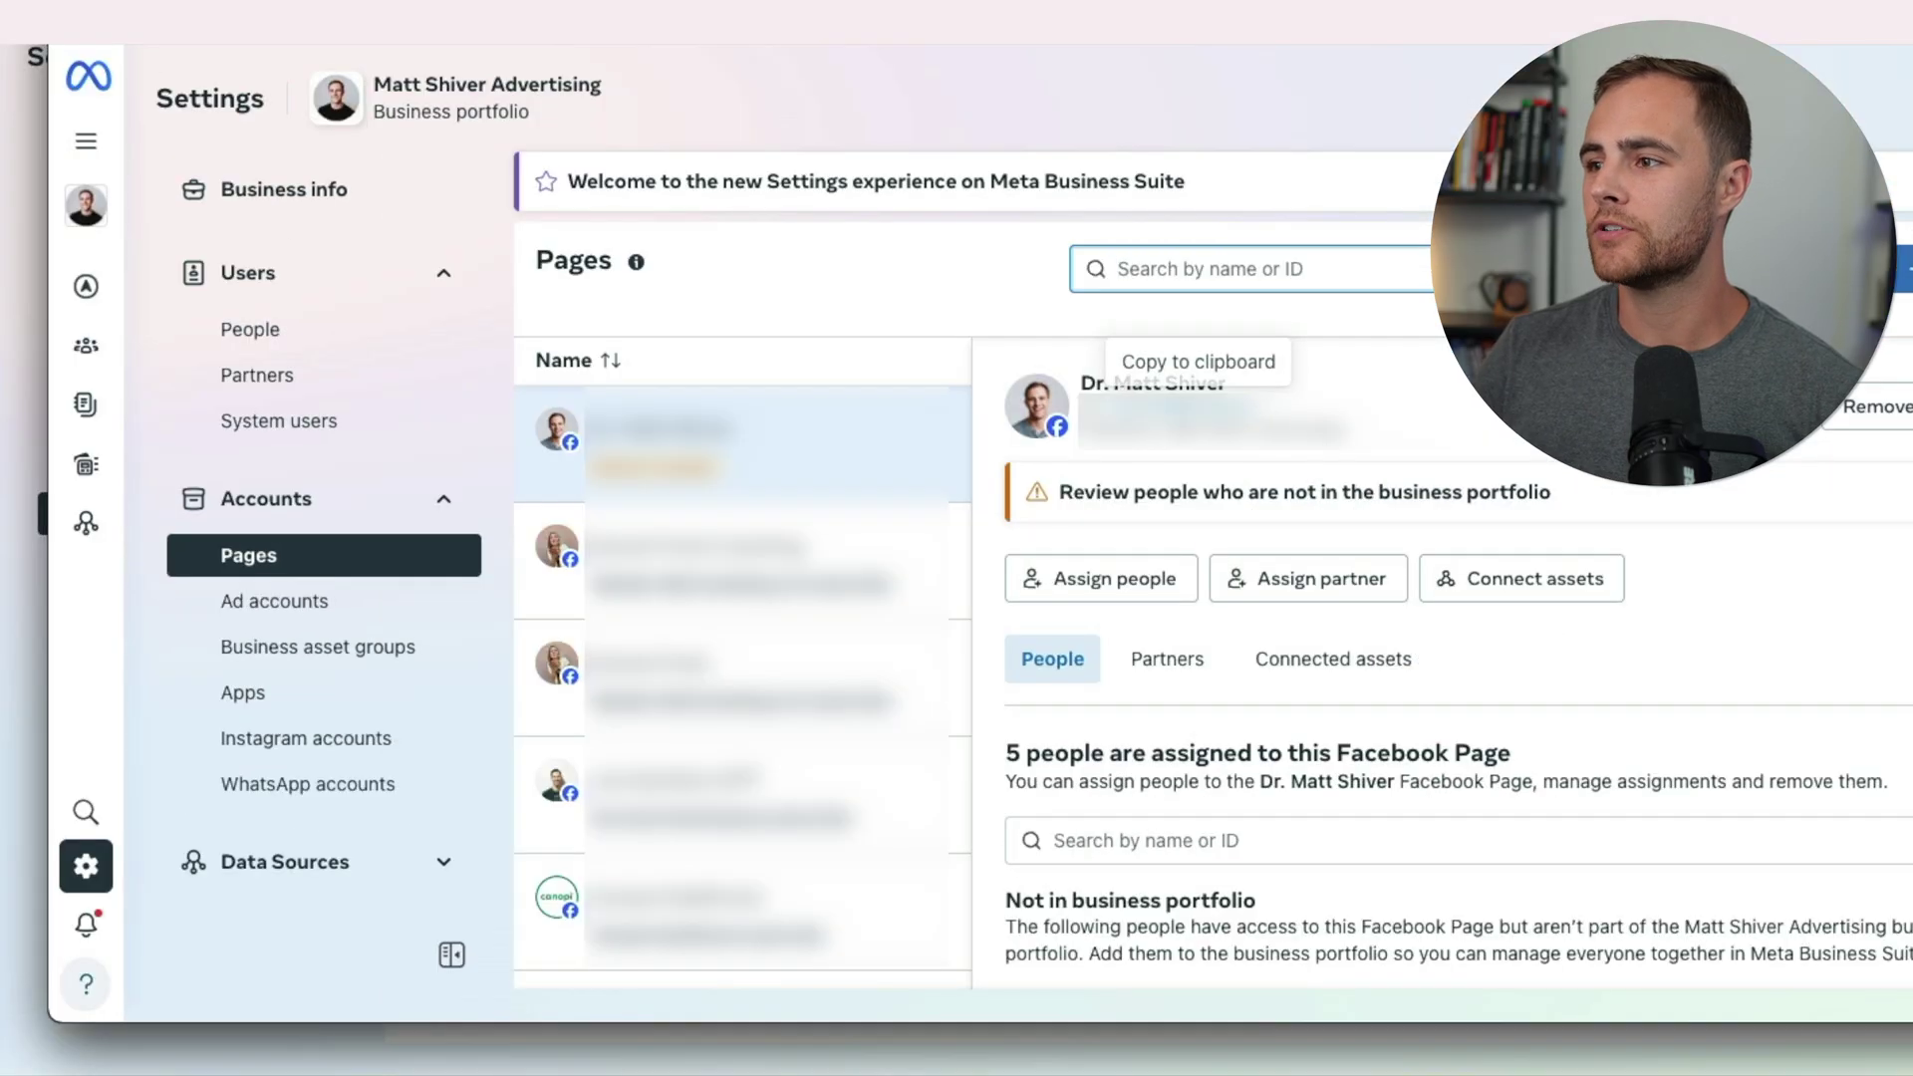
{"action": "left_click", "coordinate": [1152, 382]}
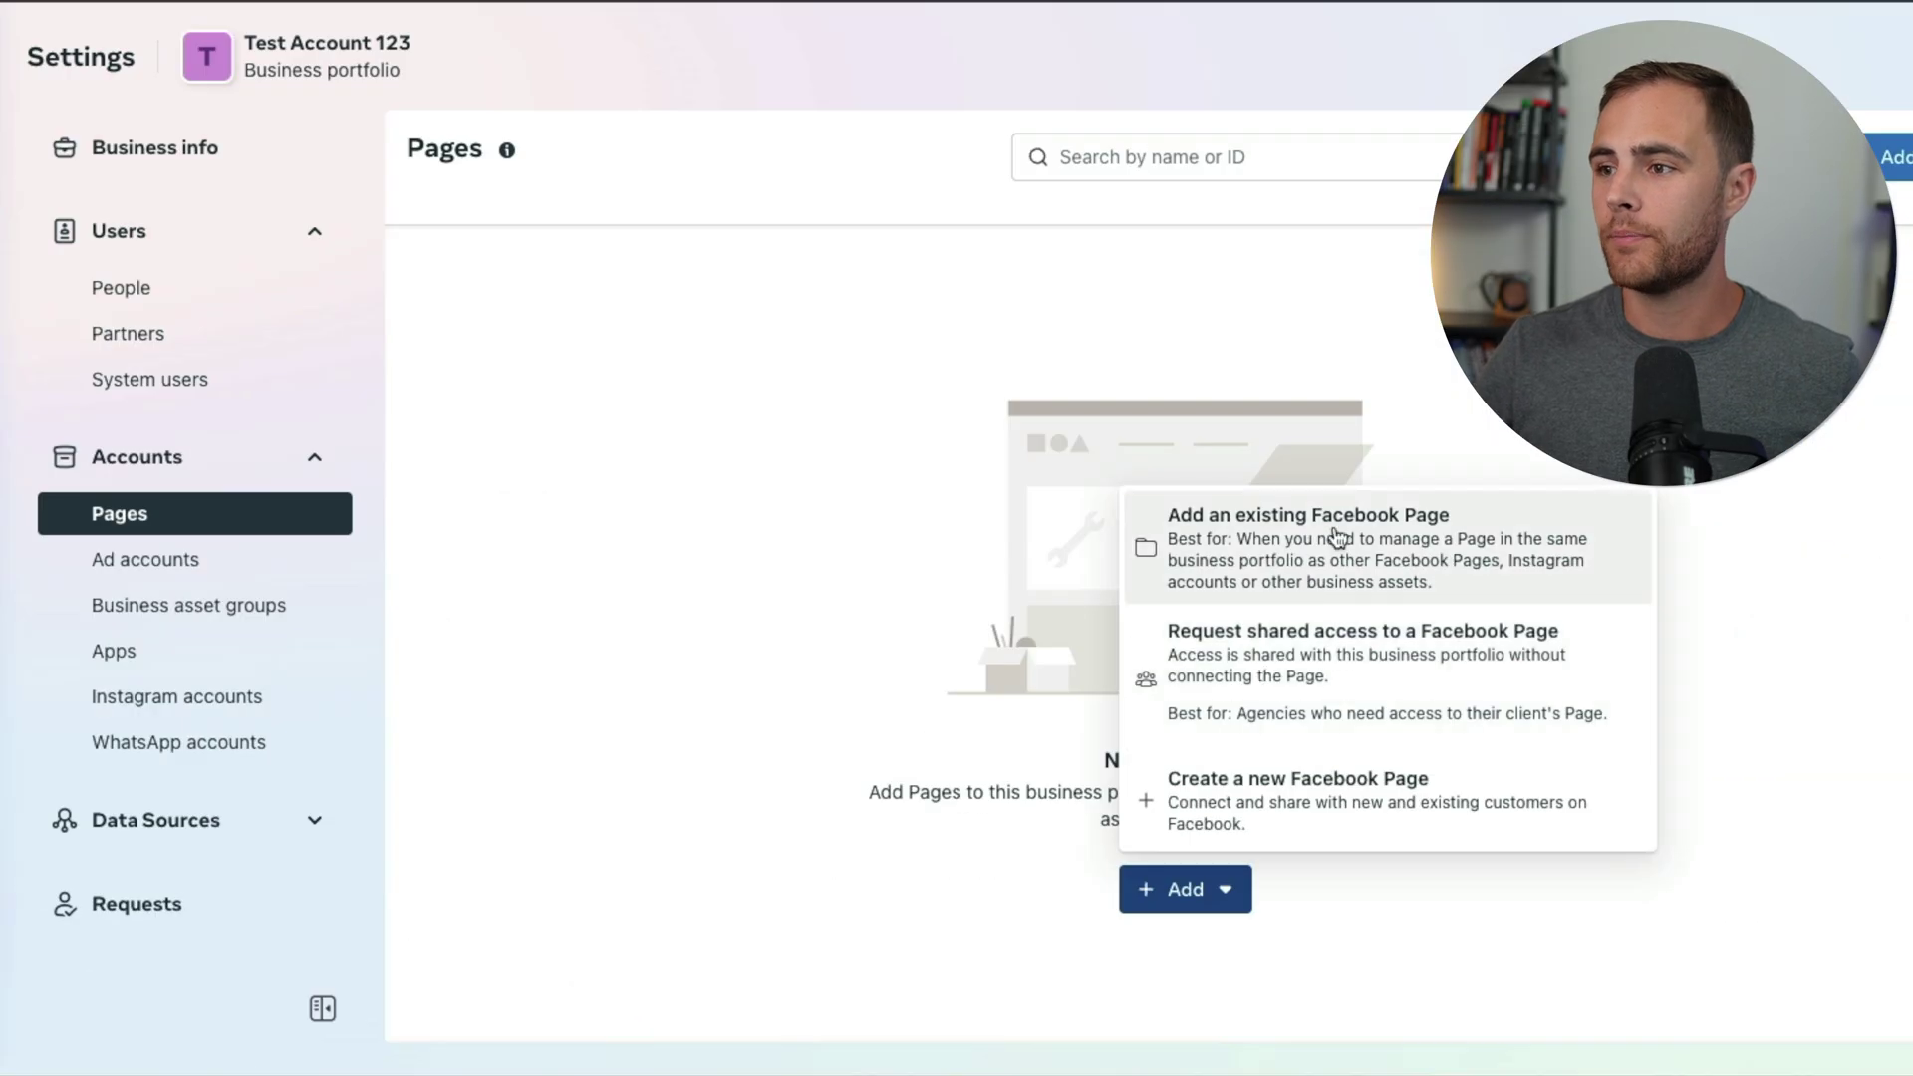
{"action": "left_click", "coordinate": [1336, 538]}
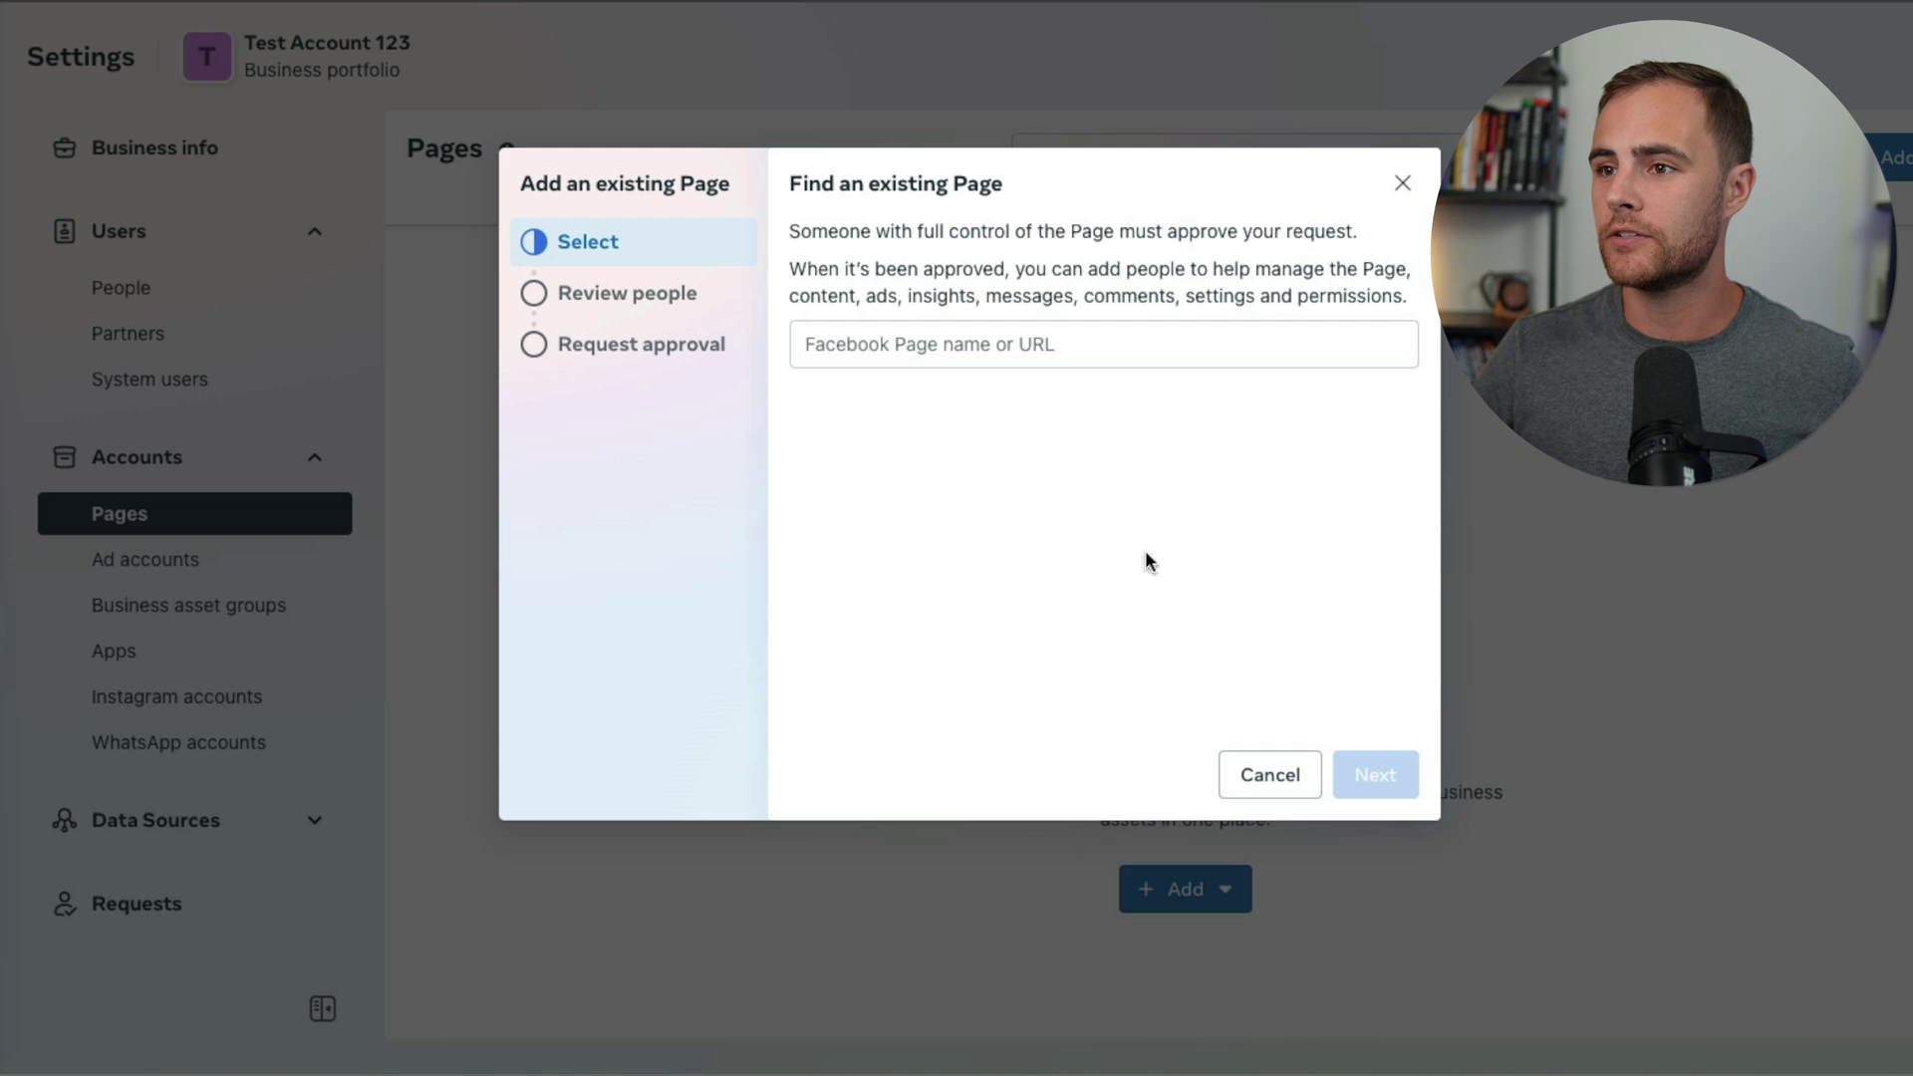
{"action": "type", "text": "https://www.facebook.com/drmattshiver"}
{"action": "left_click", "coordinate": [1023, 444]}
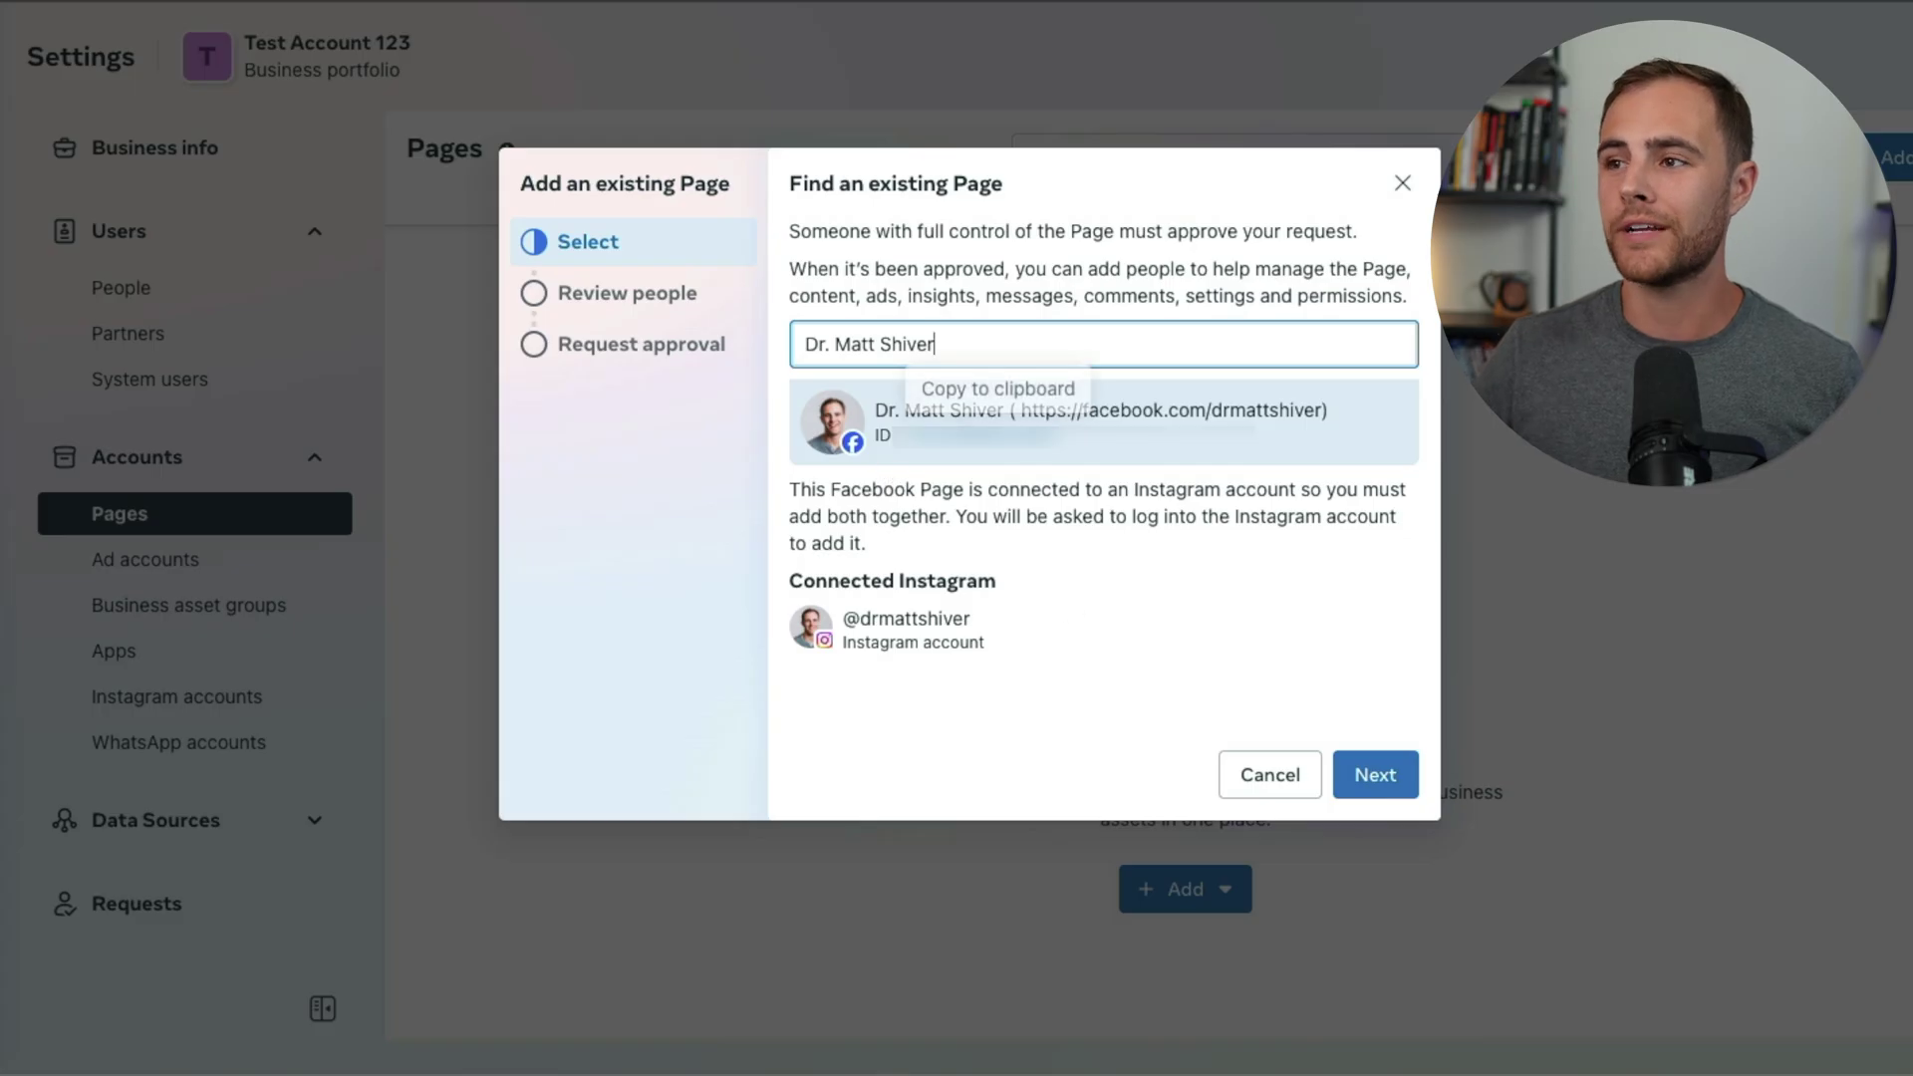
{"action": "left_click", "coordinate": [1403, 185]}
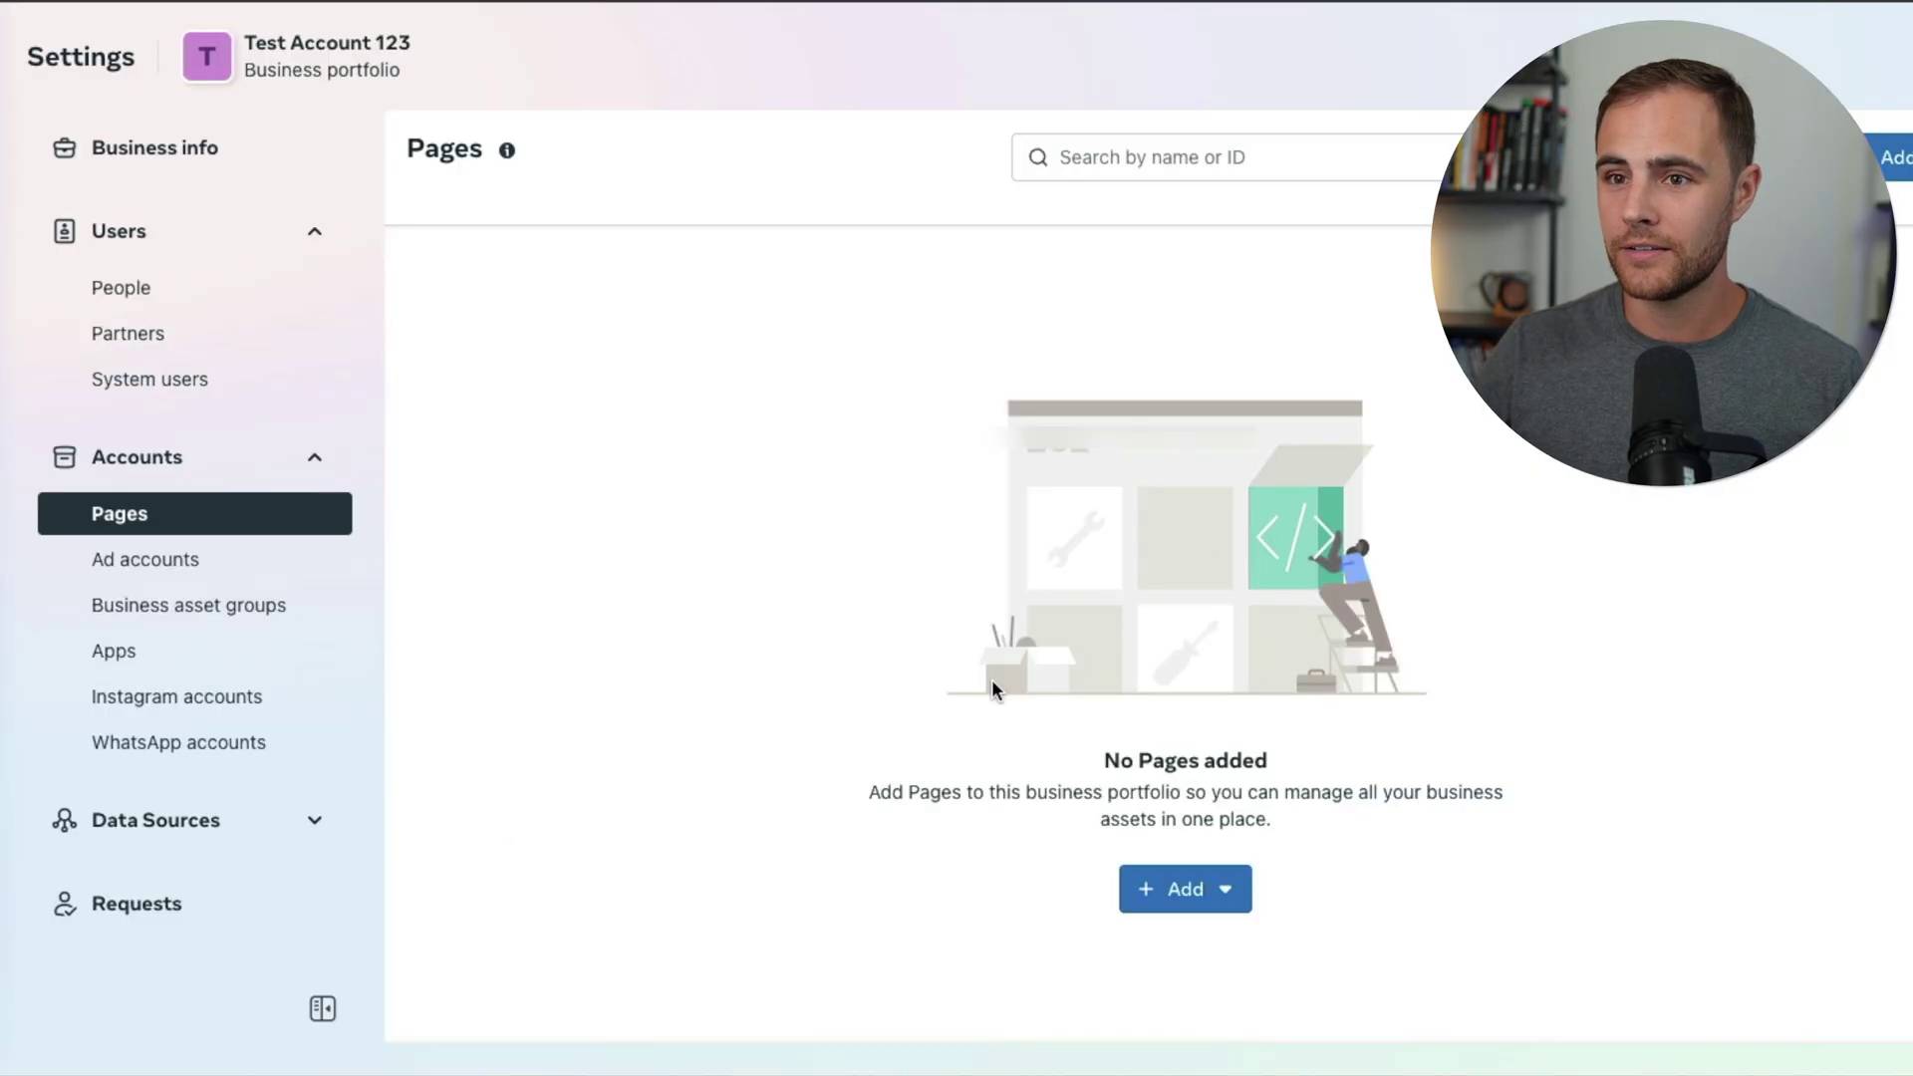
Open the Create a new Facebook Page form from the Pages Add menu
{"action": "left_click", "coordinate": [1182, 888]}
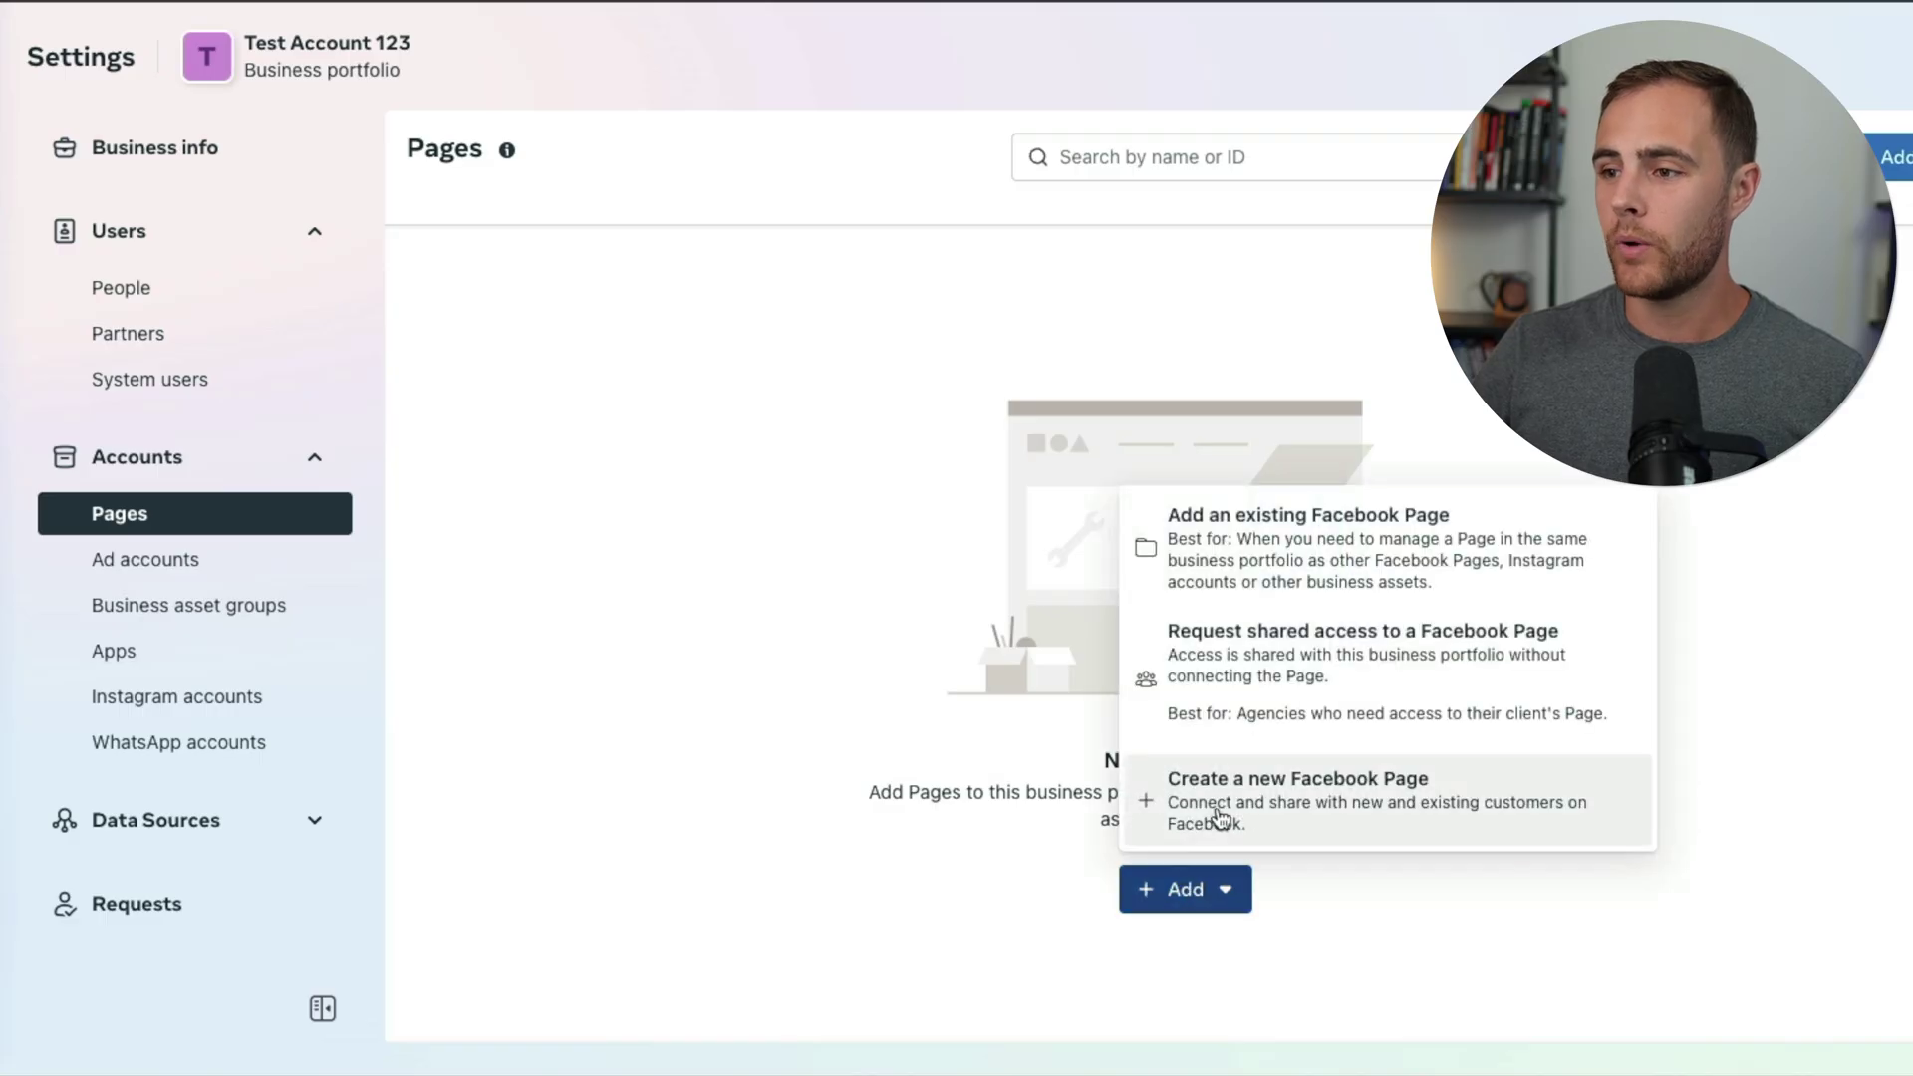
{"action": "left_click", "coordinate": [1286, 797]}
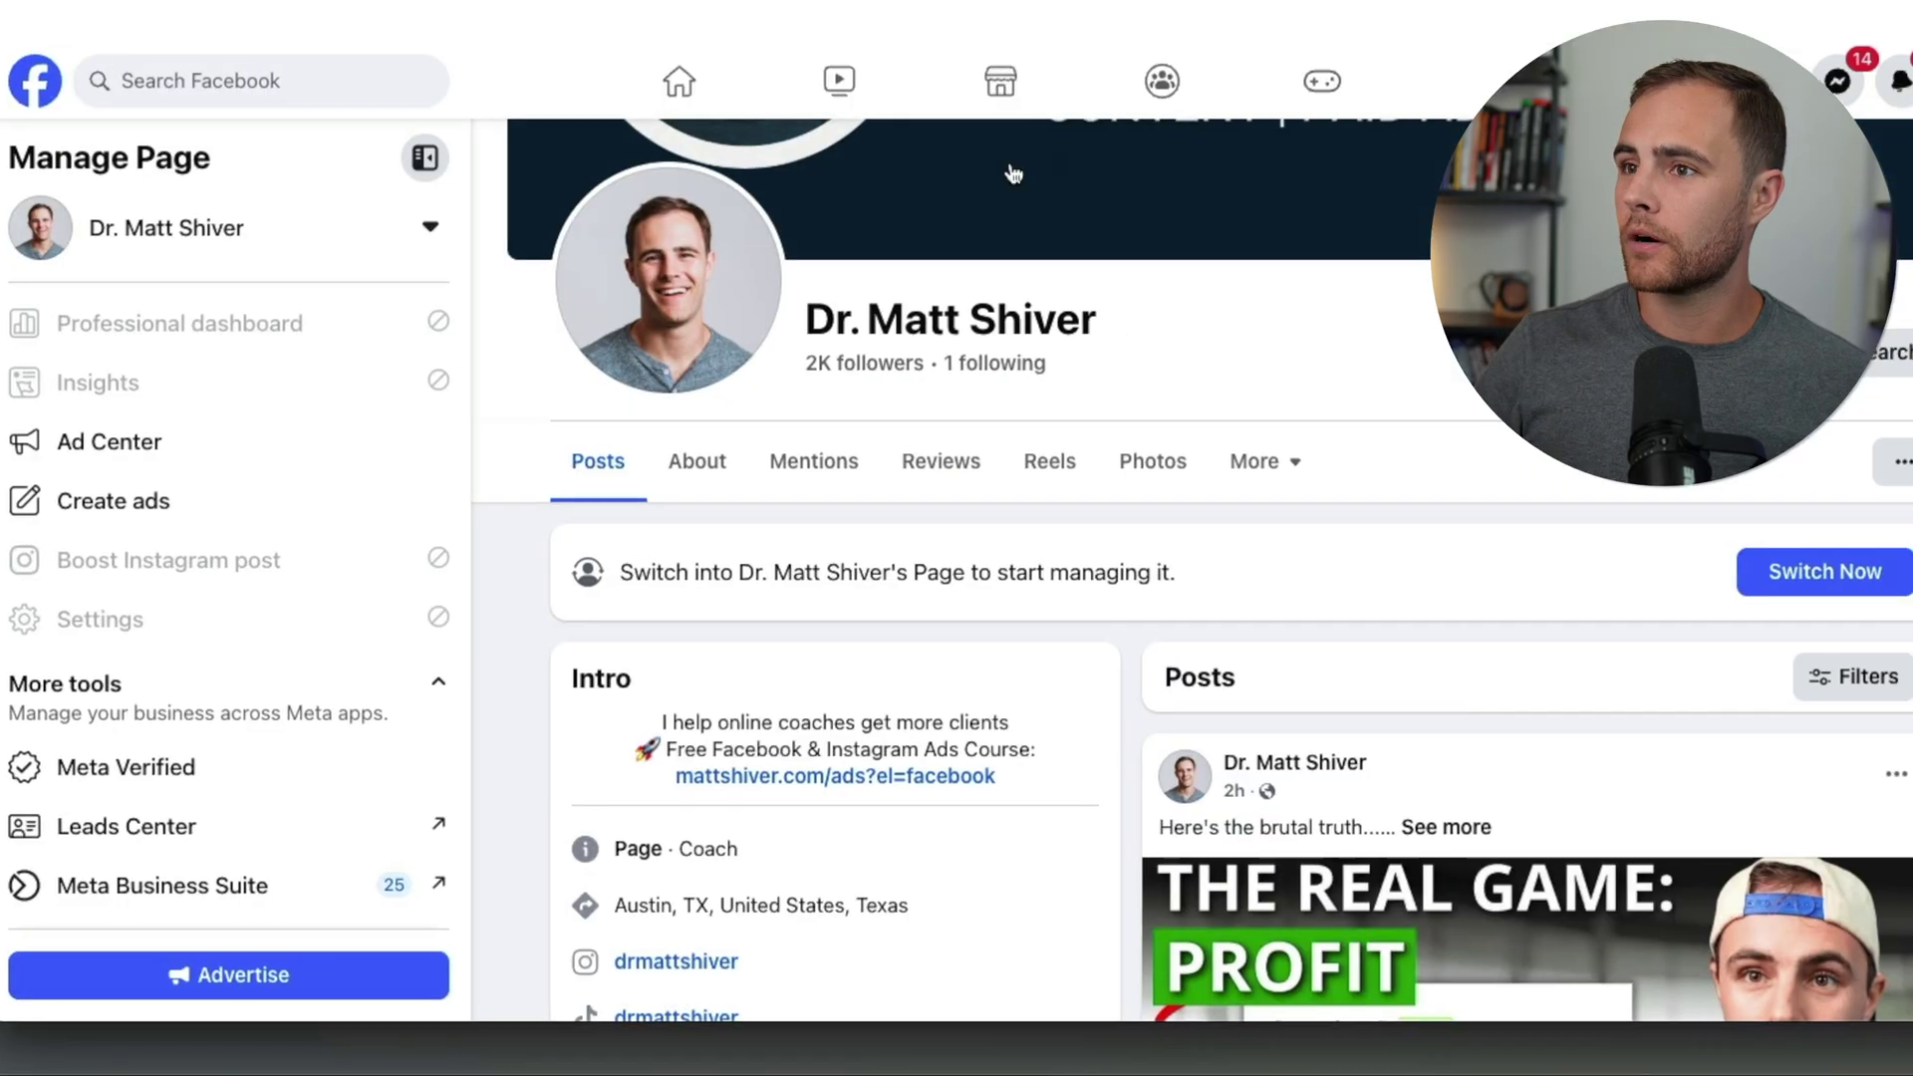
{"action": "scroll", "coordinate": [822, 443], "scroll_direction": "up", "scroll_amount": 4}
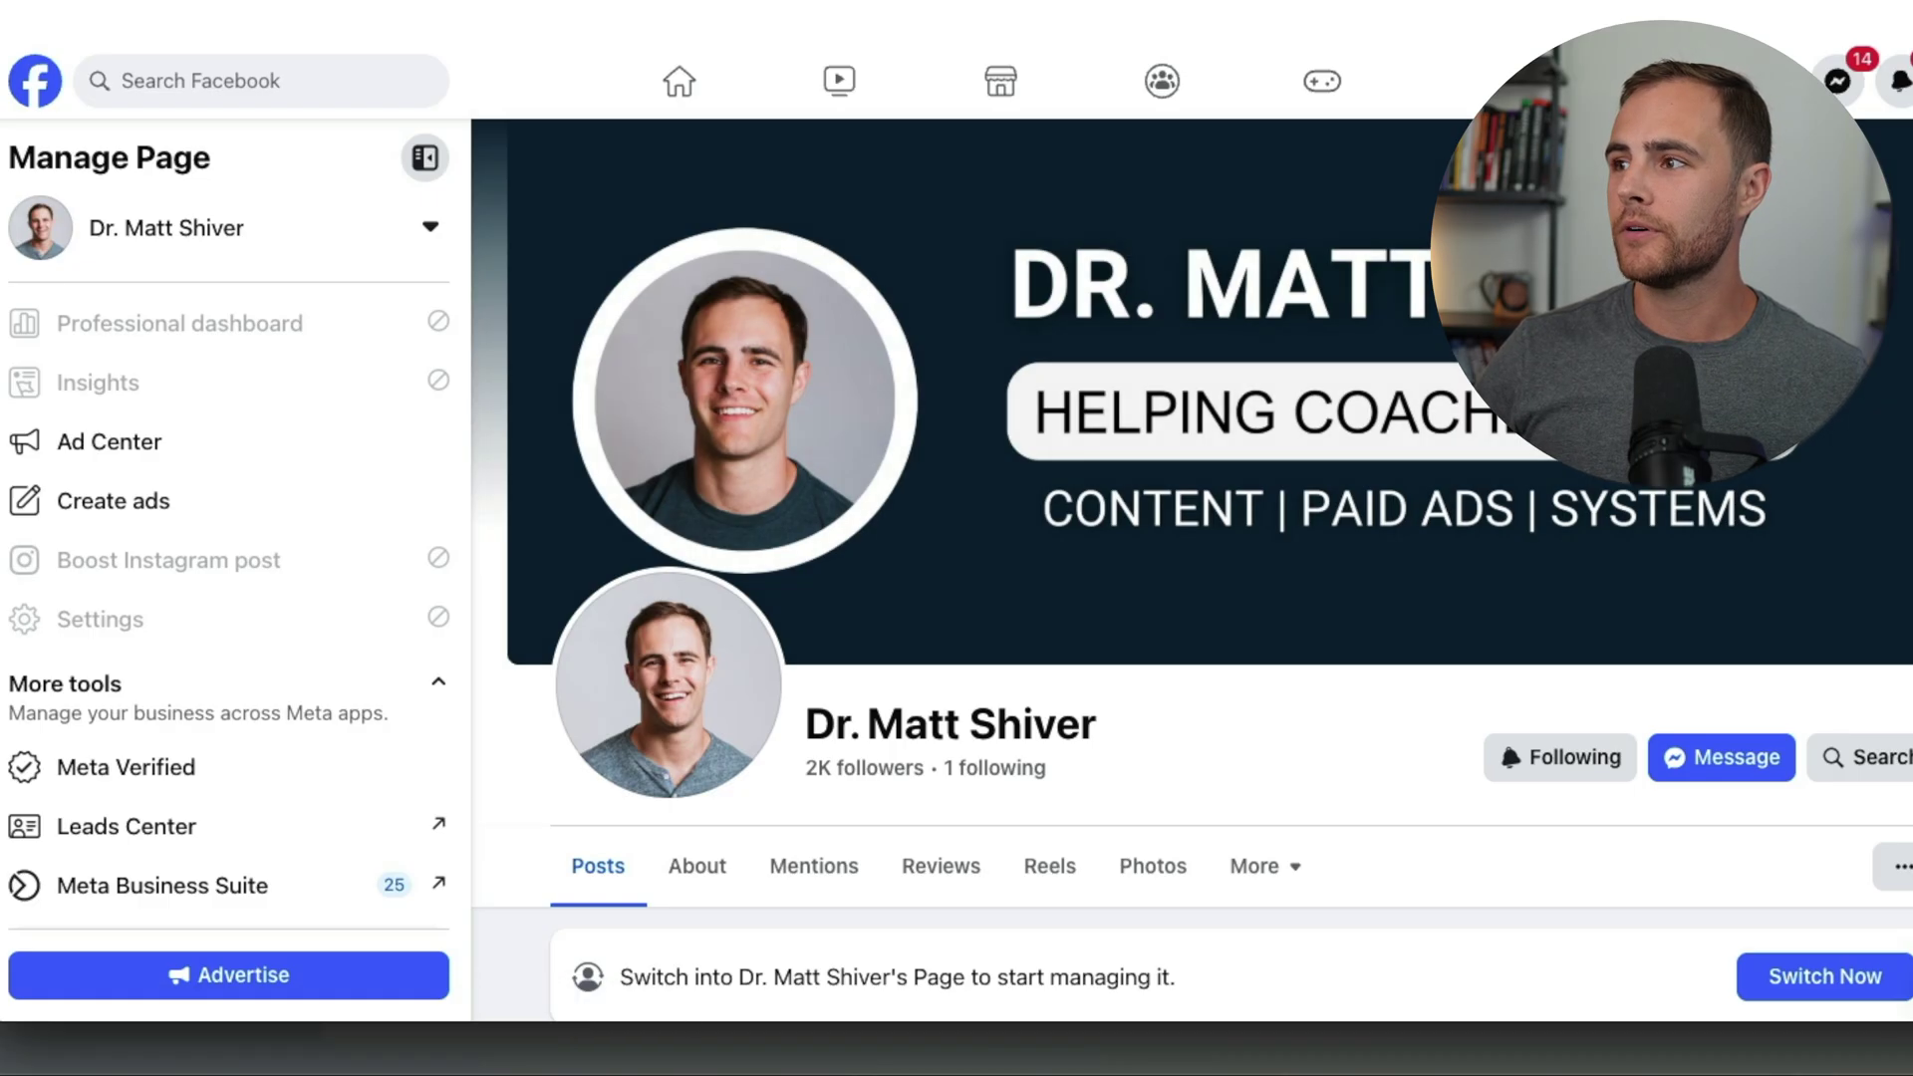
Switch Facebook from the business Page to your personal profile using the account menu
{"action": "left_click", "coordinate": [1901, 80]}
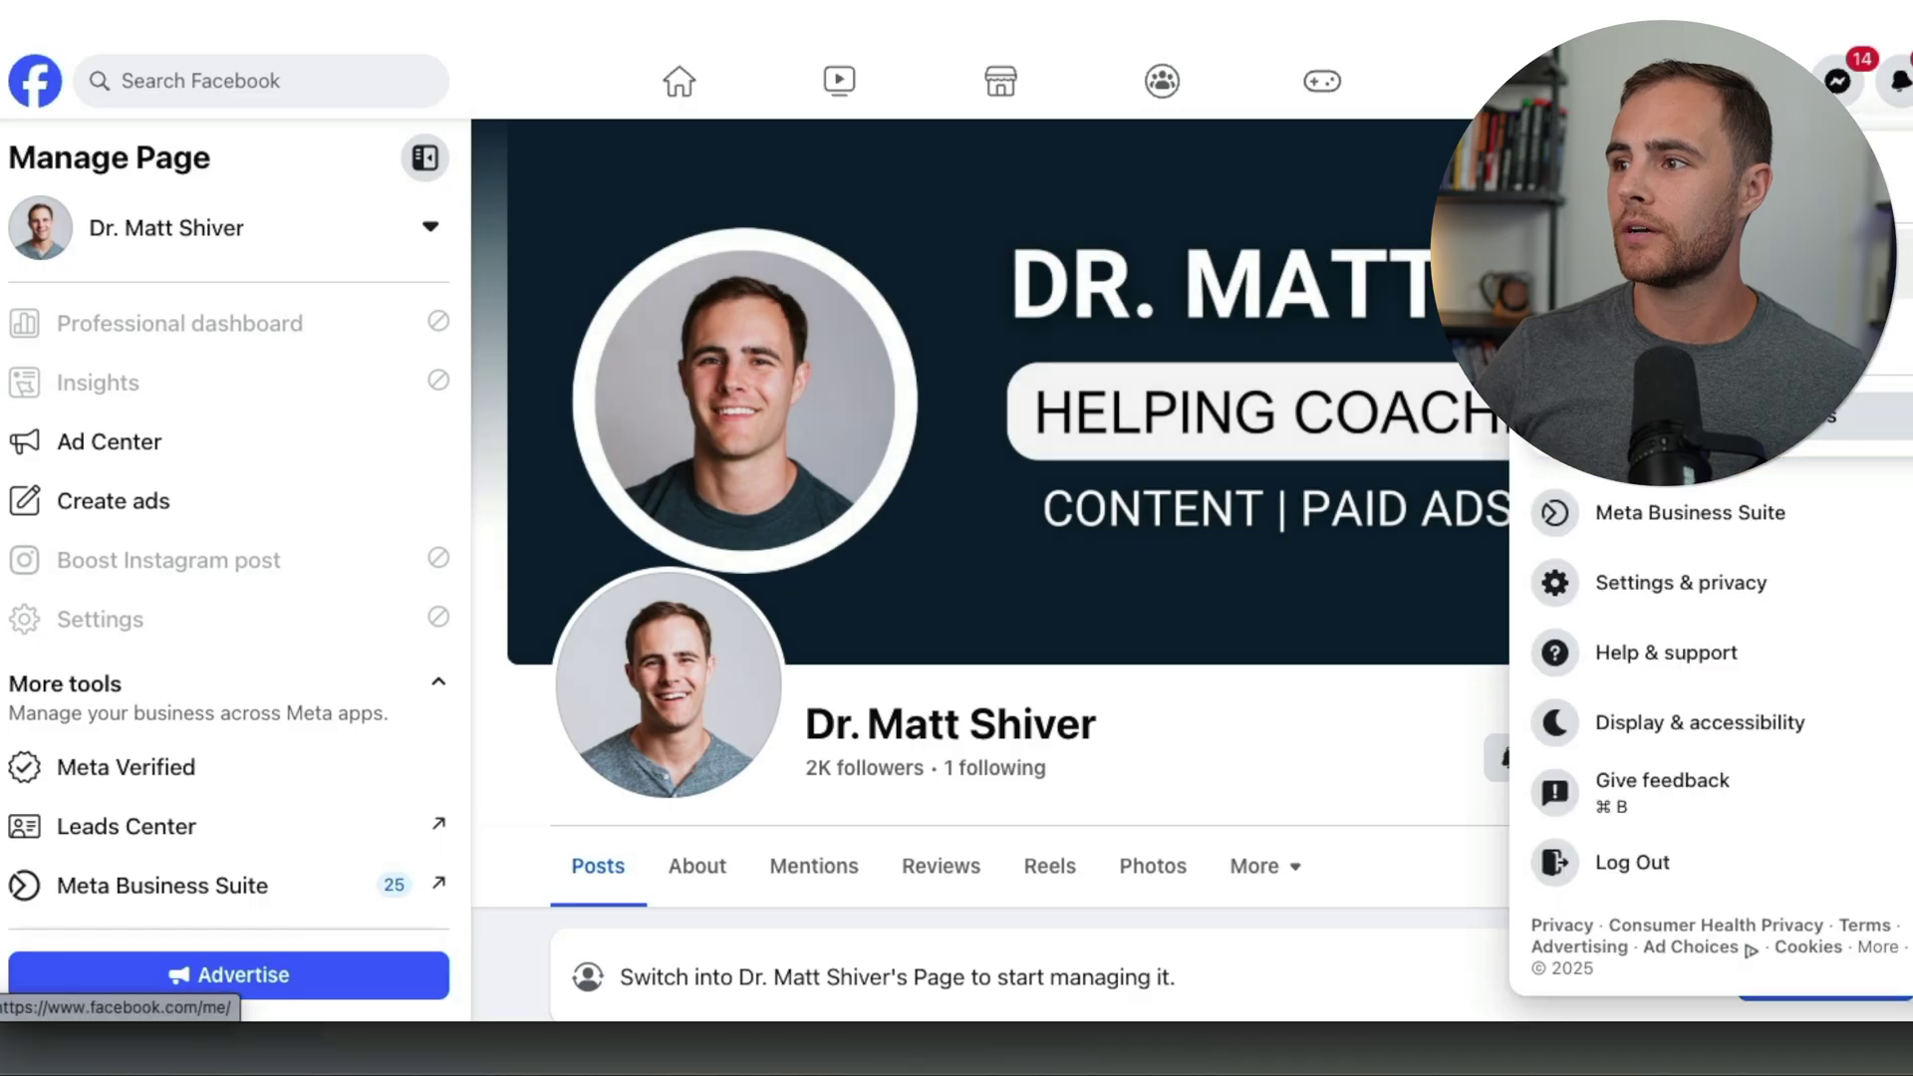
{"action": "left_click", "coordinate": [1644, 179]}
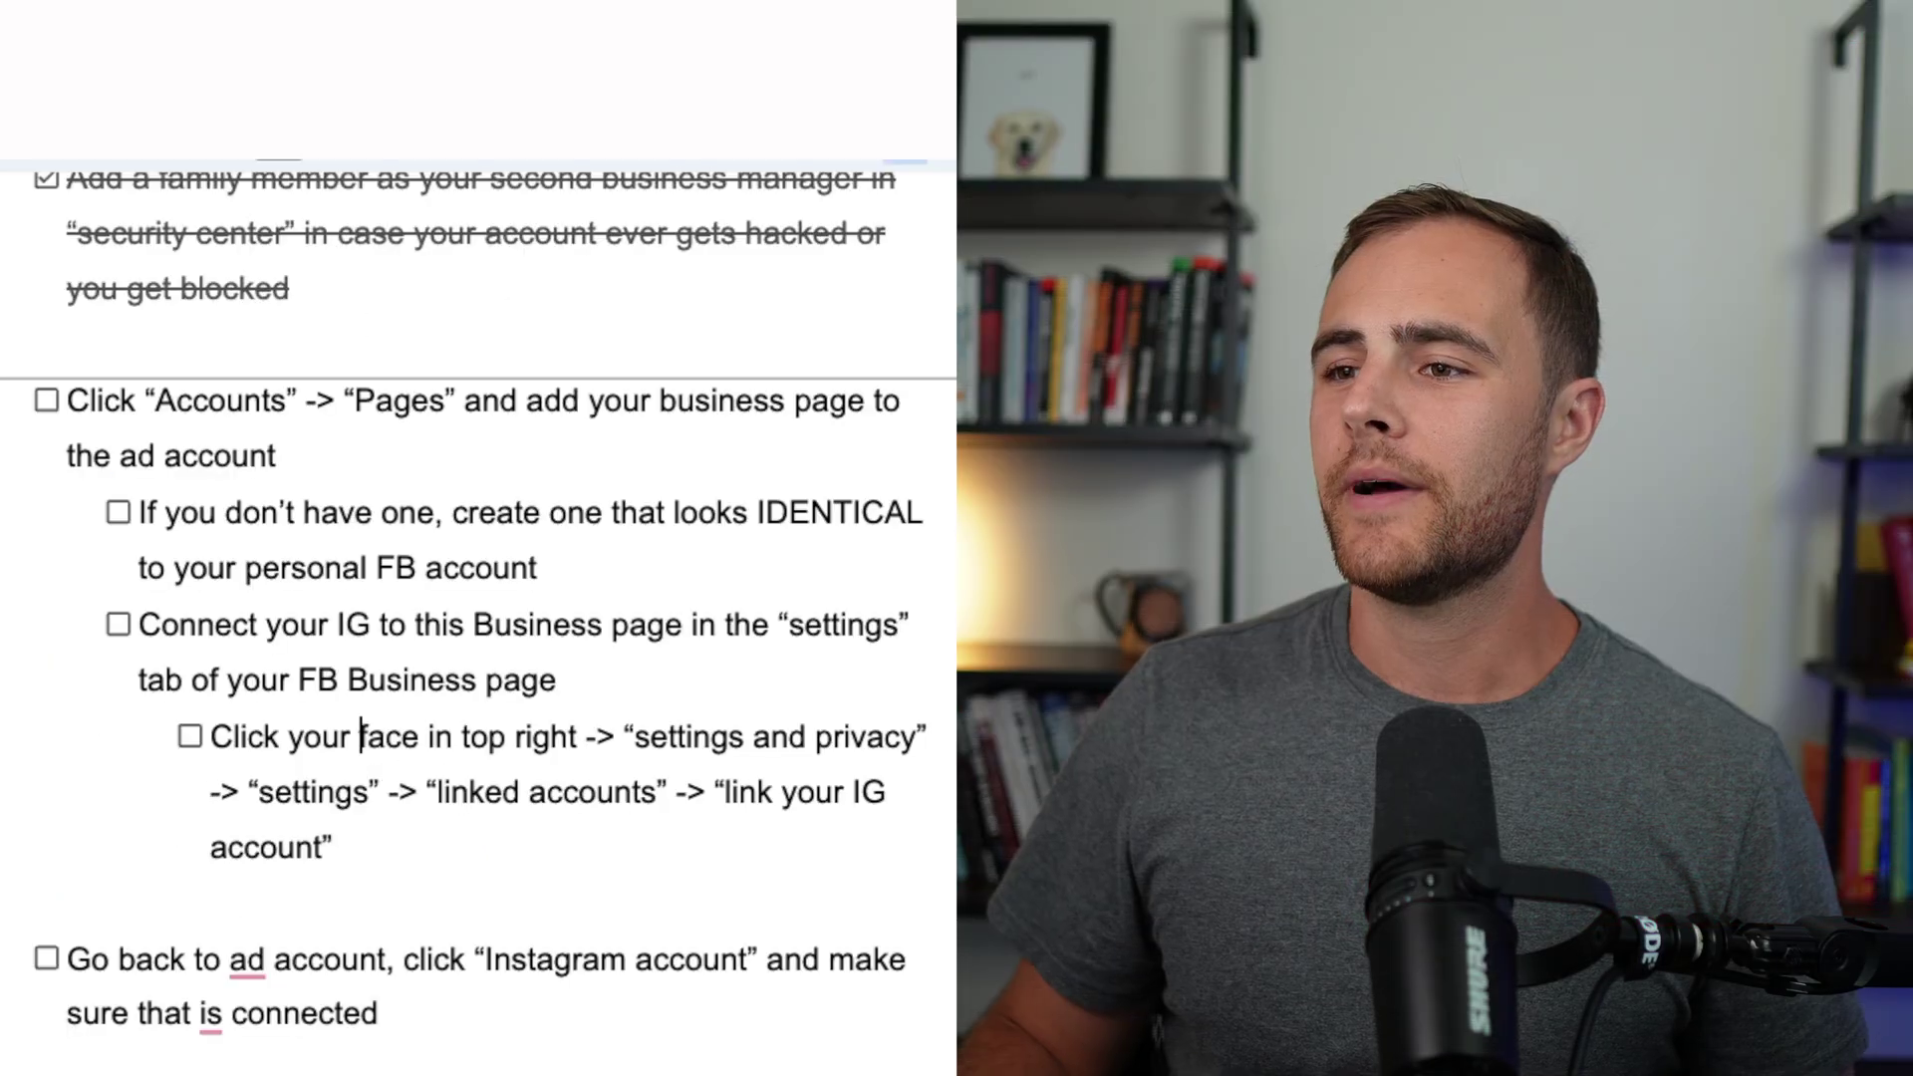
Tick the 'Click Accounts -> Pages…' and 'If you don't have one, create one…' items, then select the Instagram step
{"action": "left_click", "coordinate": [46, 400]}
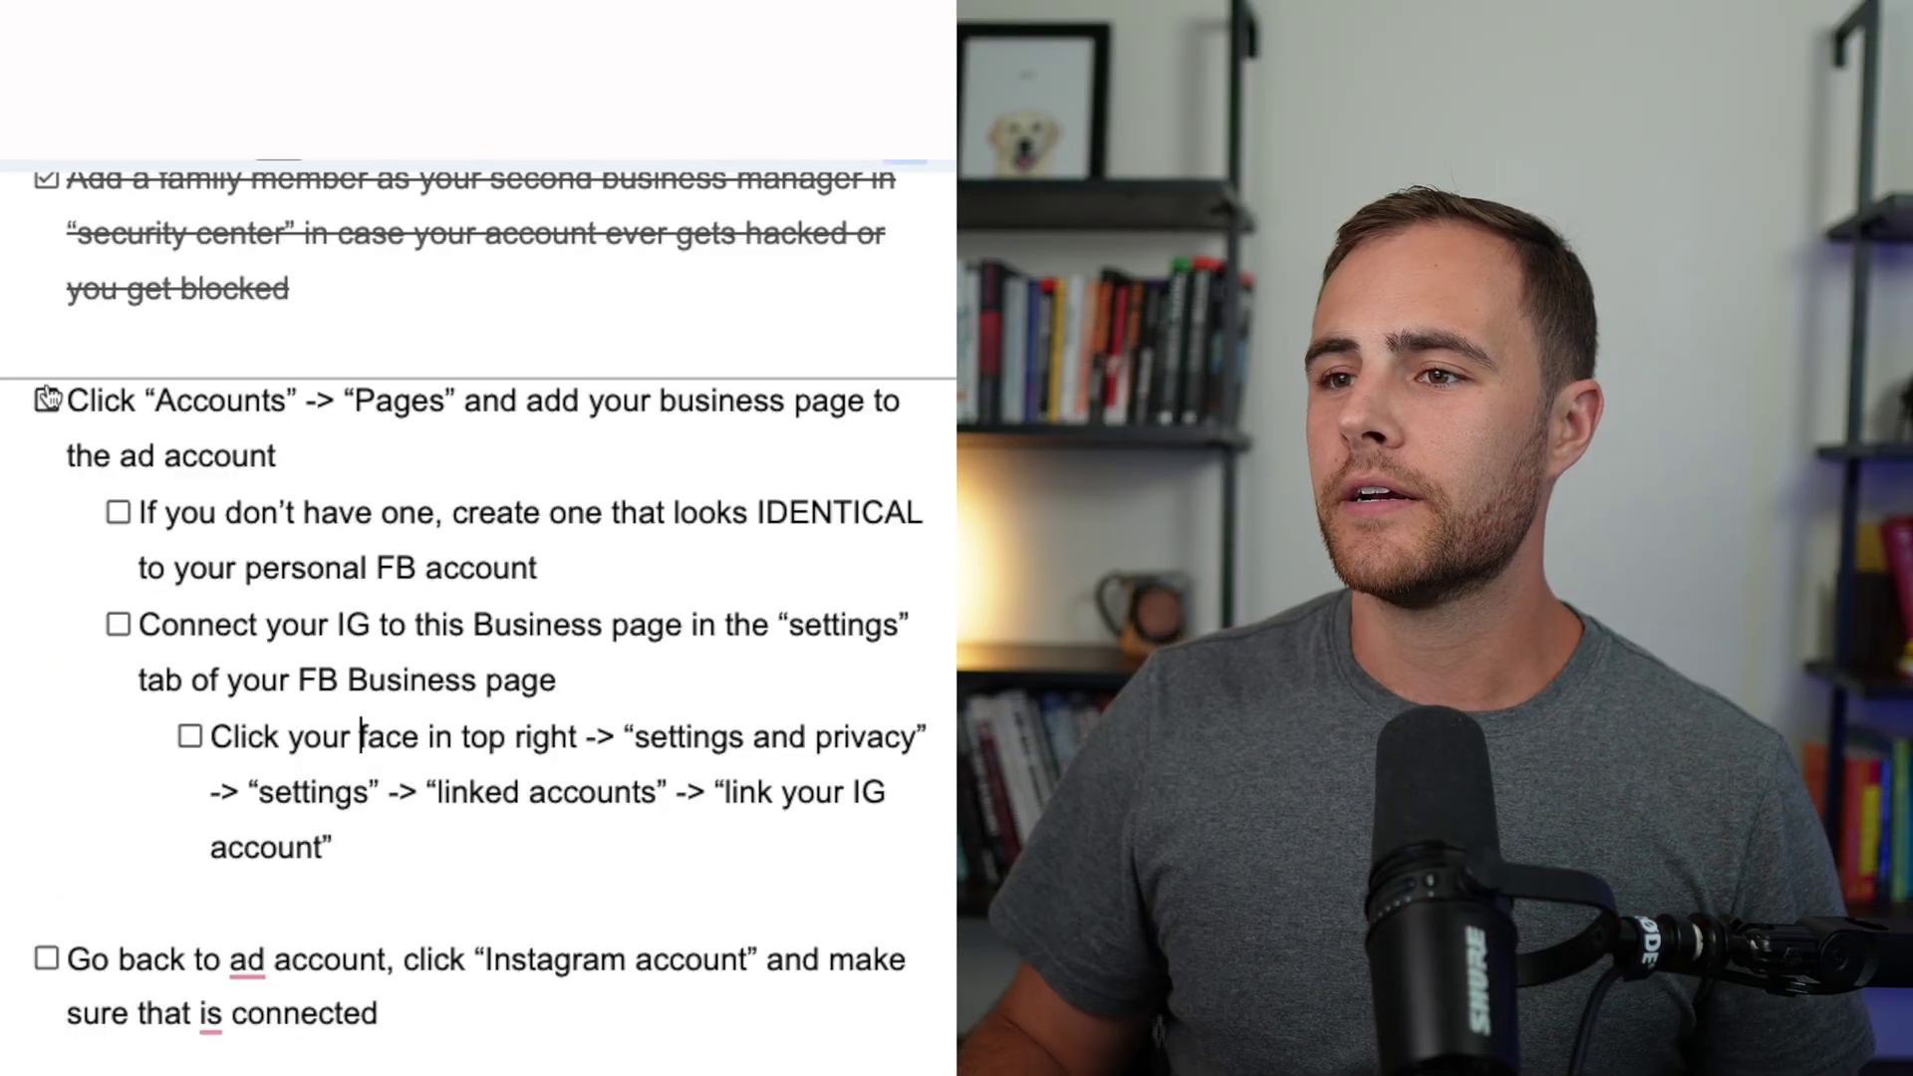
{"action": "left_click", "coordinate": [118, 512]}
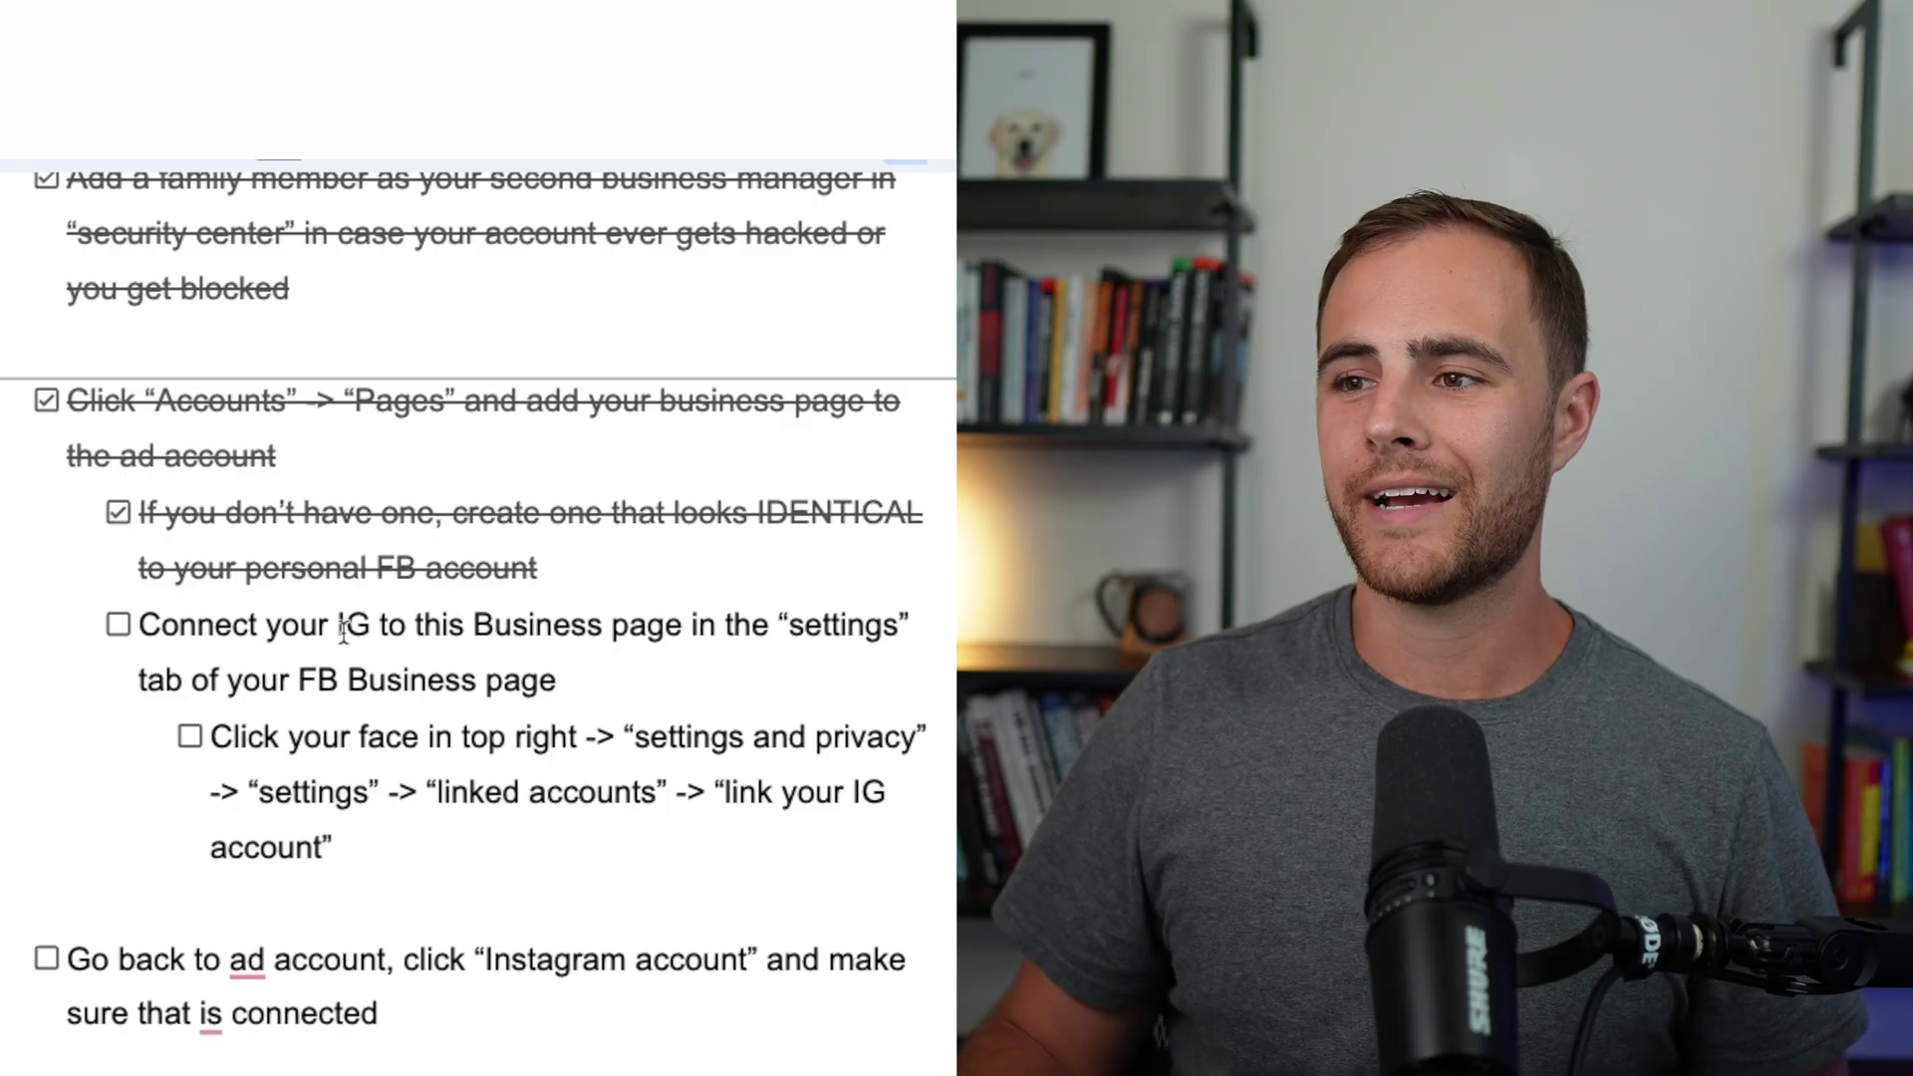
{"action": "left_click_drag", "start_coordinate": [333, 625], "coordinate": [564, 682]}
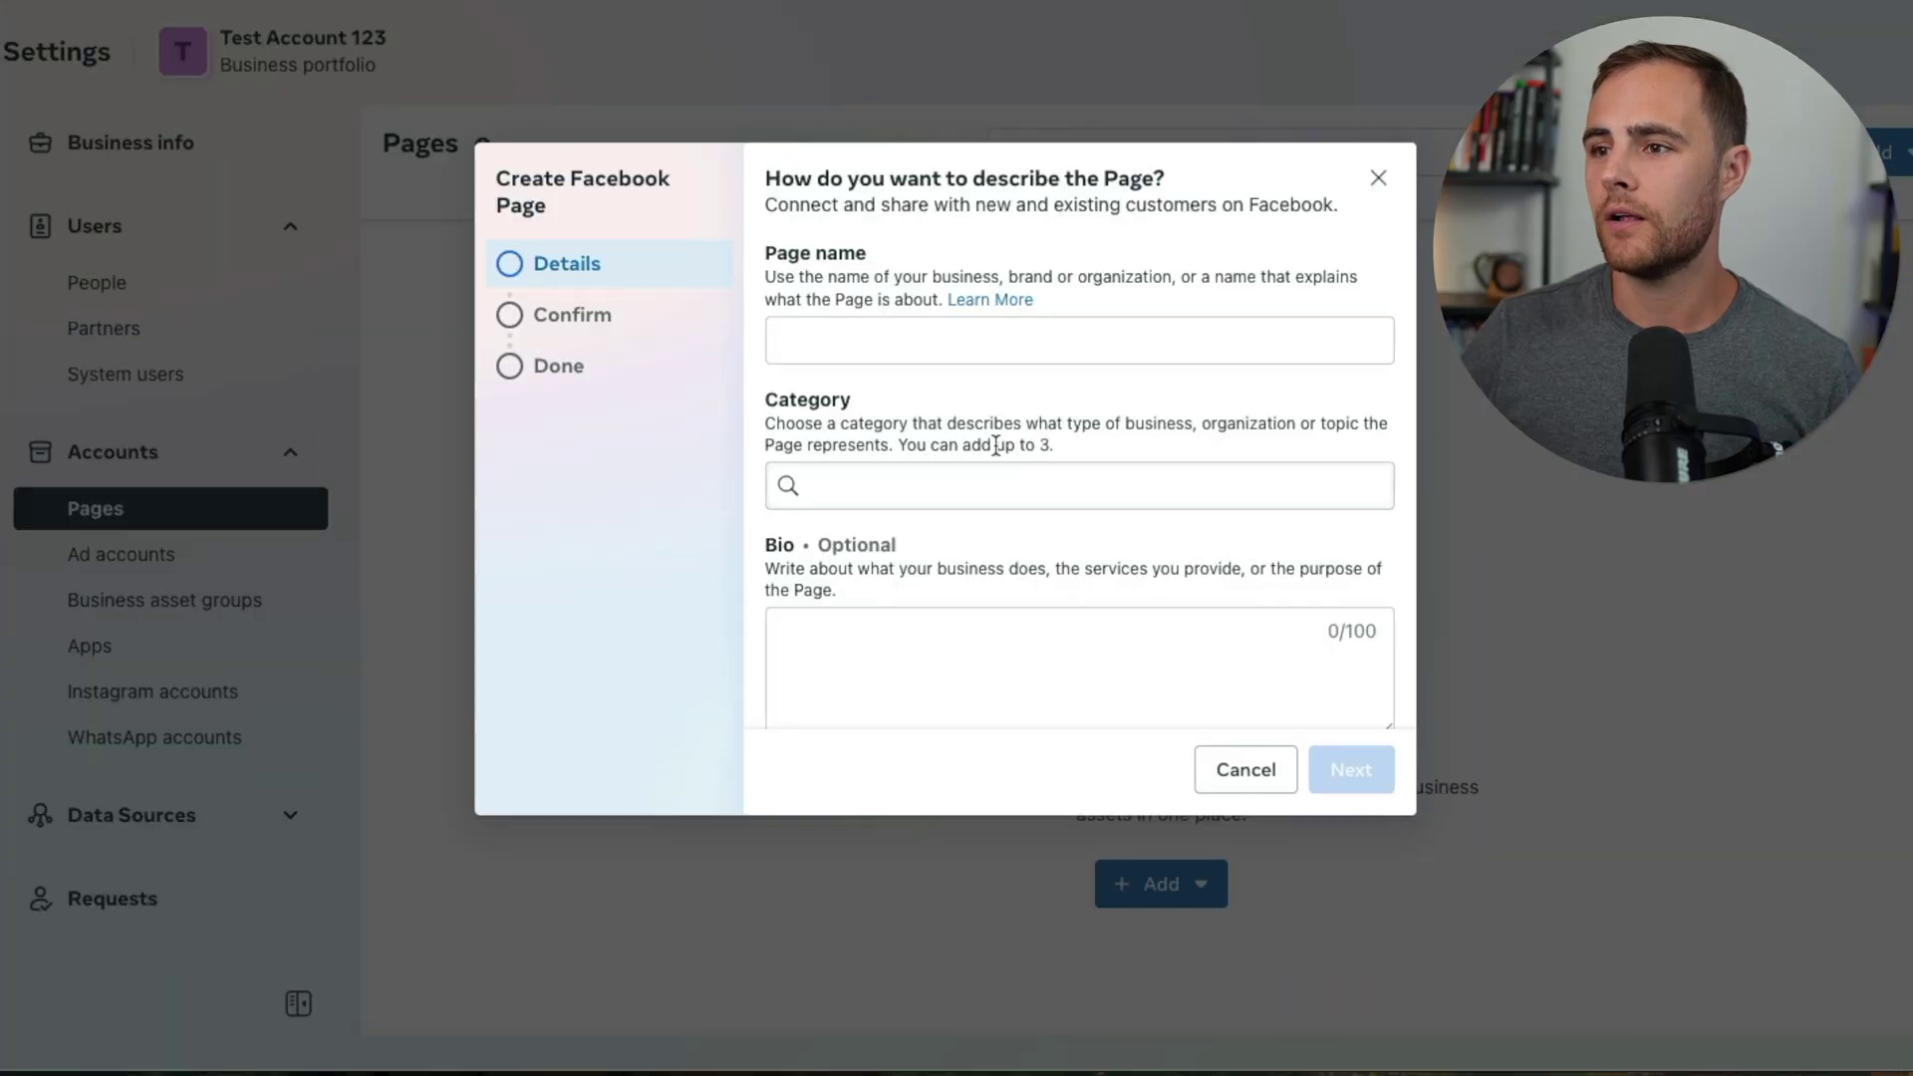
Cancel the Create Page form, preview adding the existing Page by its pasted URL, then cancel
{"action": "left_click", "coordinate": [1273, 788]}
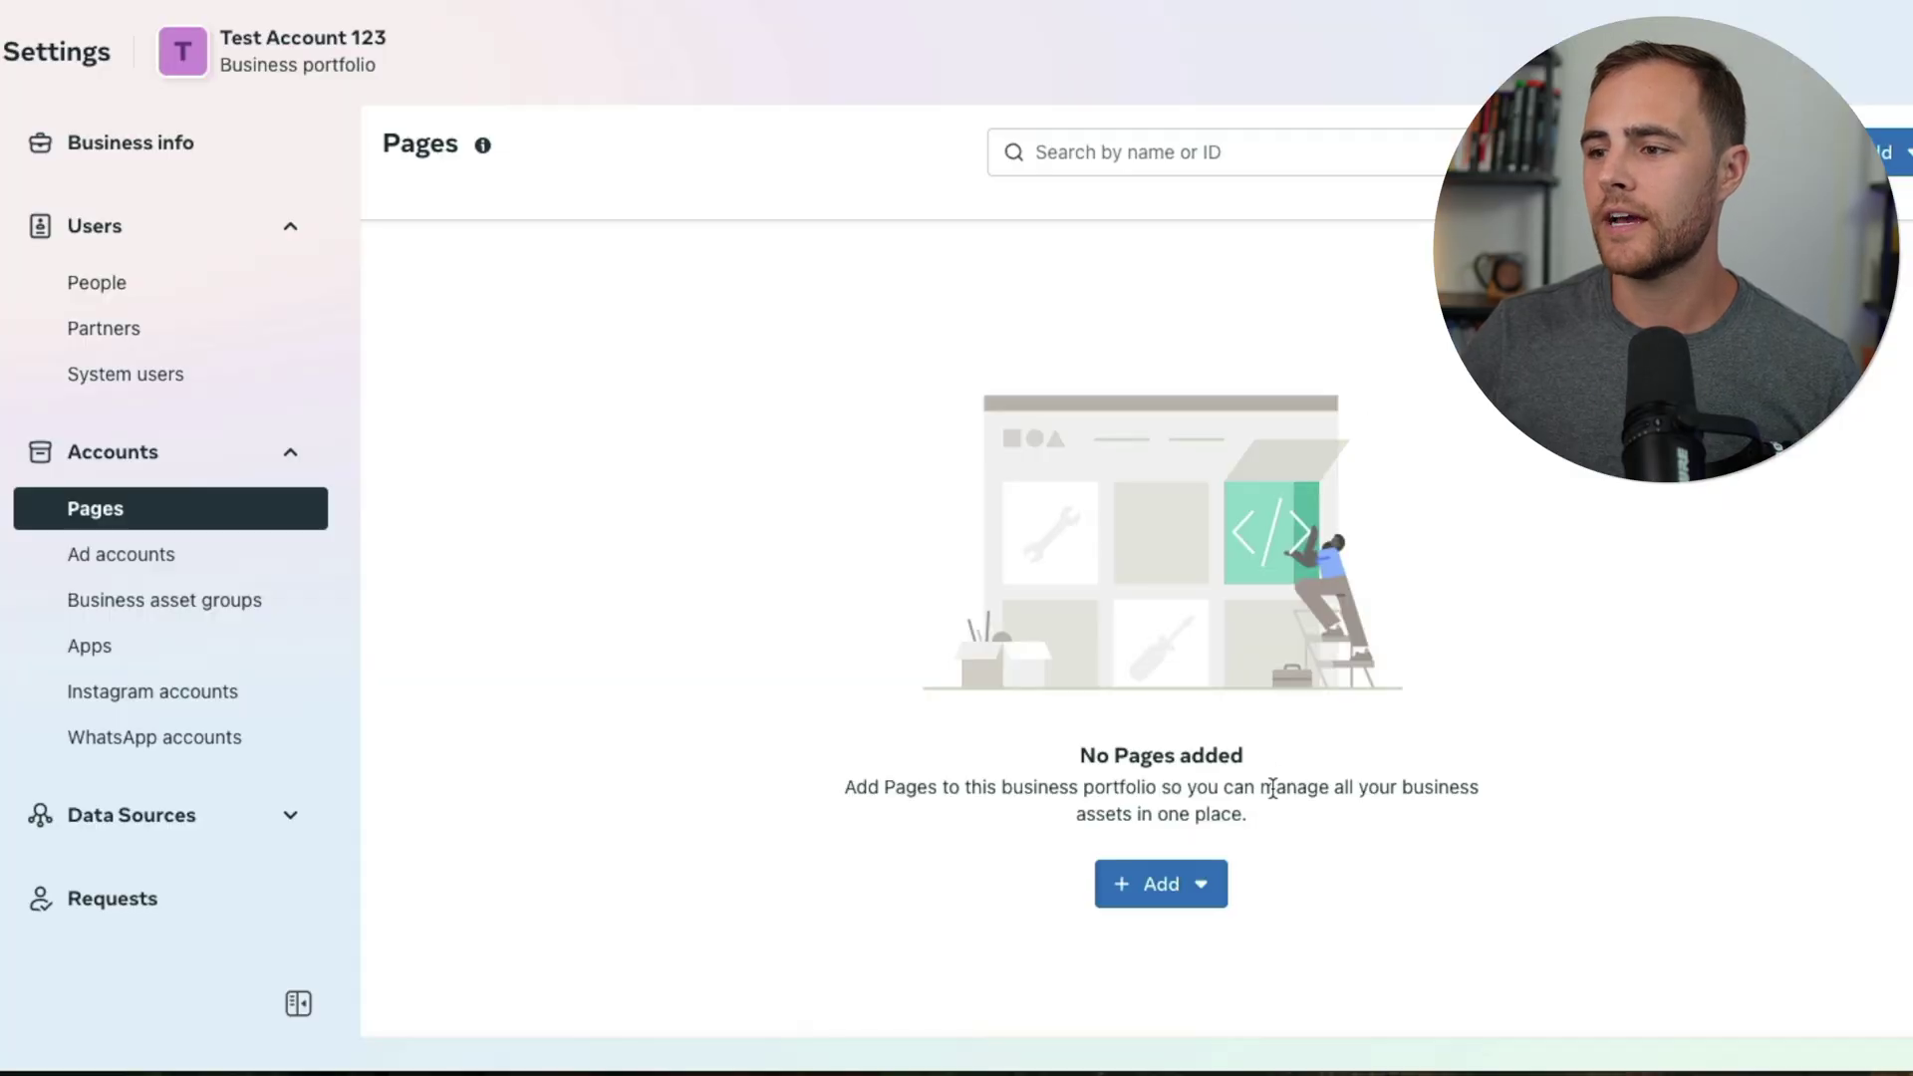
{"action": "left_click", "coordinate": [1146, 914]}
{"action": "left_click", "coordinate": [1146, 551]}
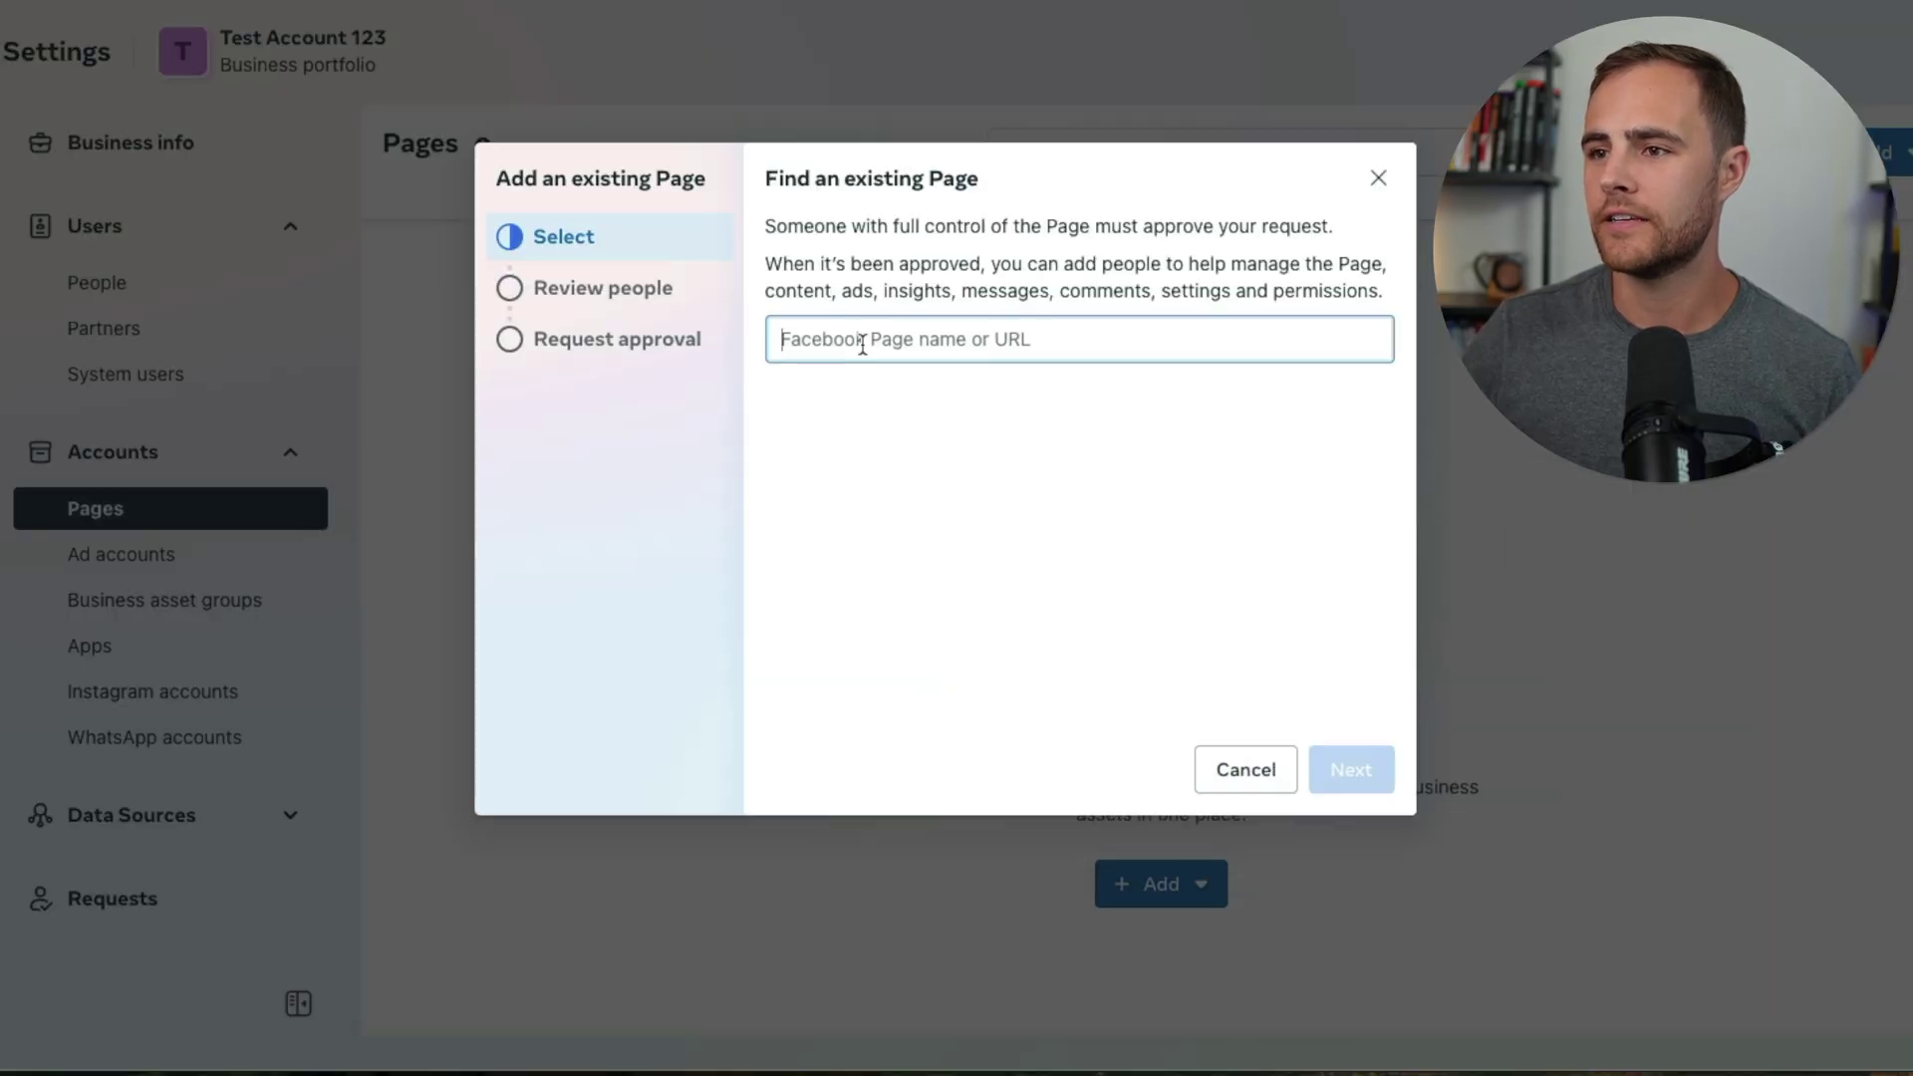
{"action": "type", "text": "https://www.facebook.com/drmattshiver"}
{"action": "left_click", "coordinate": [973, 413]}
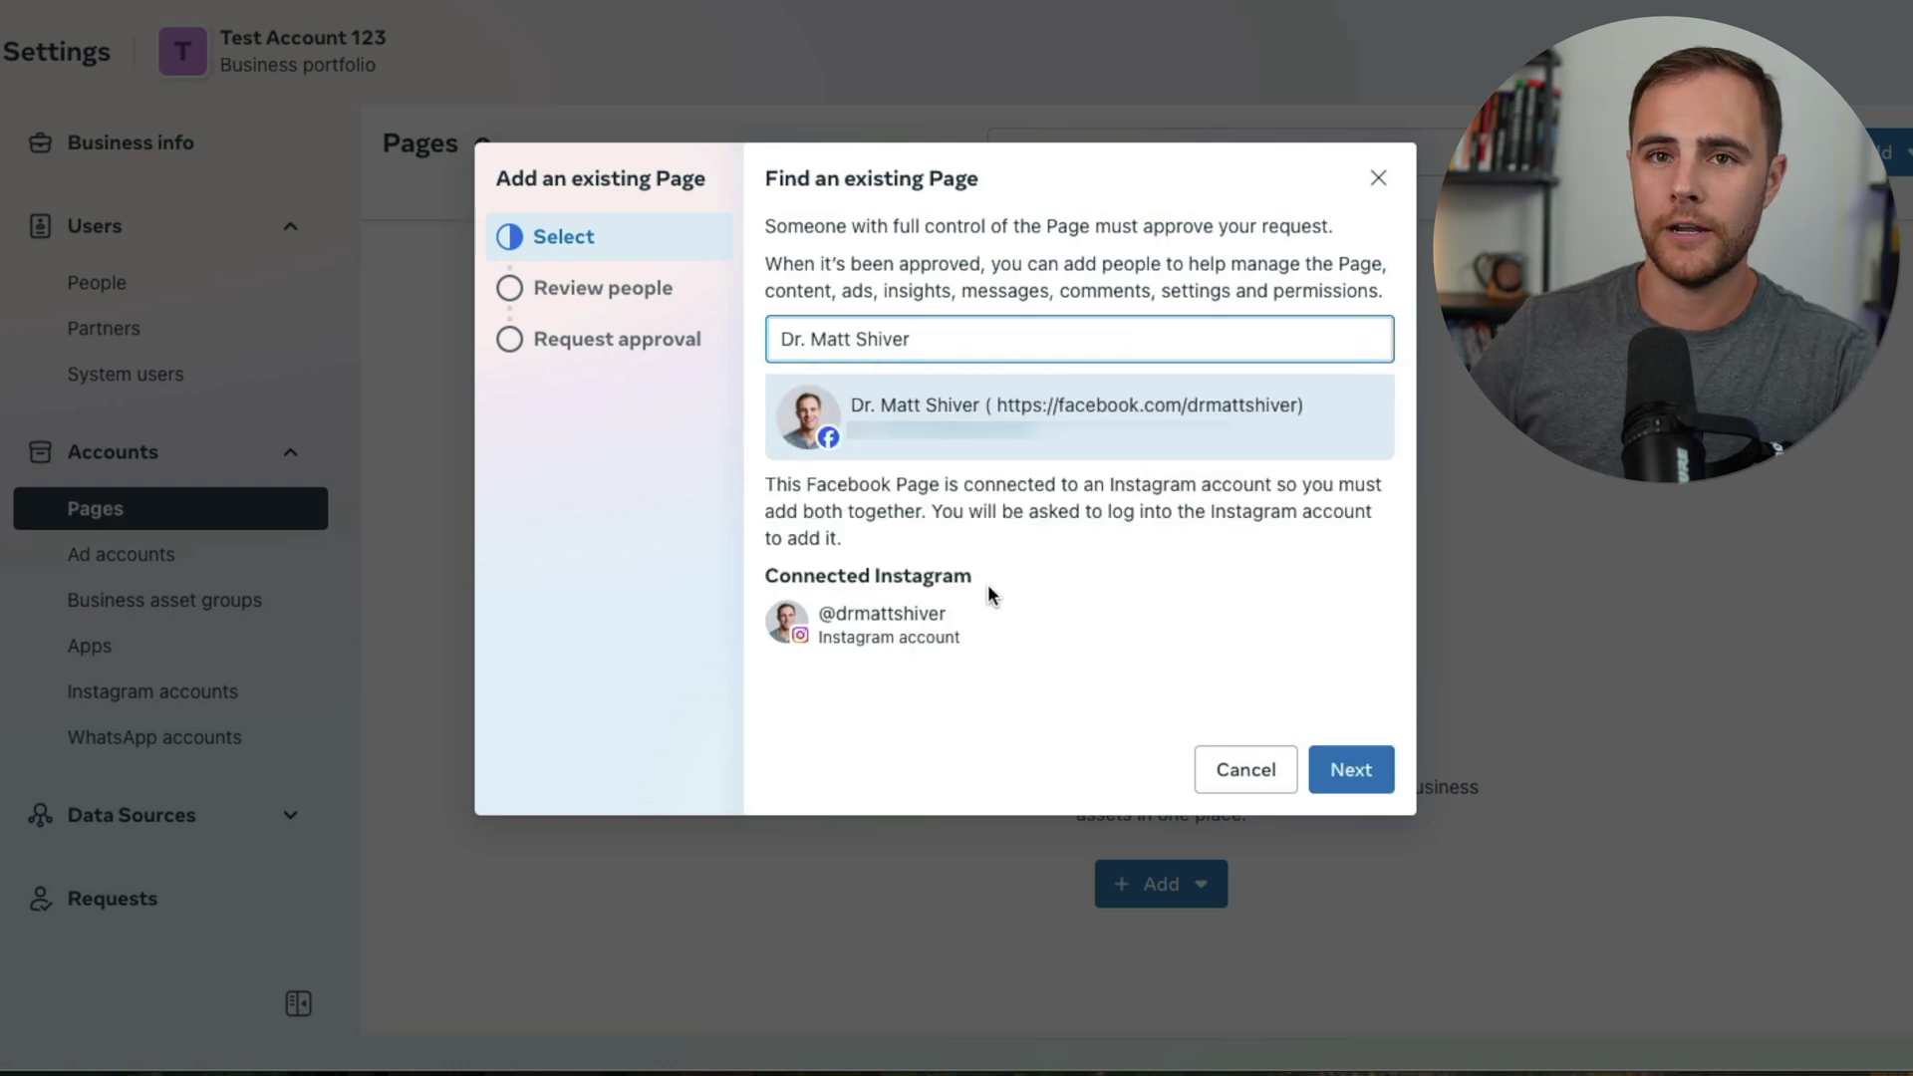
{"action": "left_click", "coordinate": [1212, 787]}
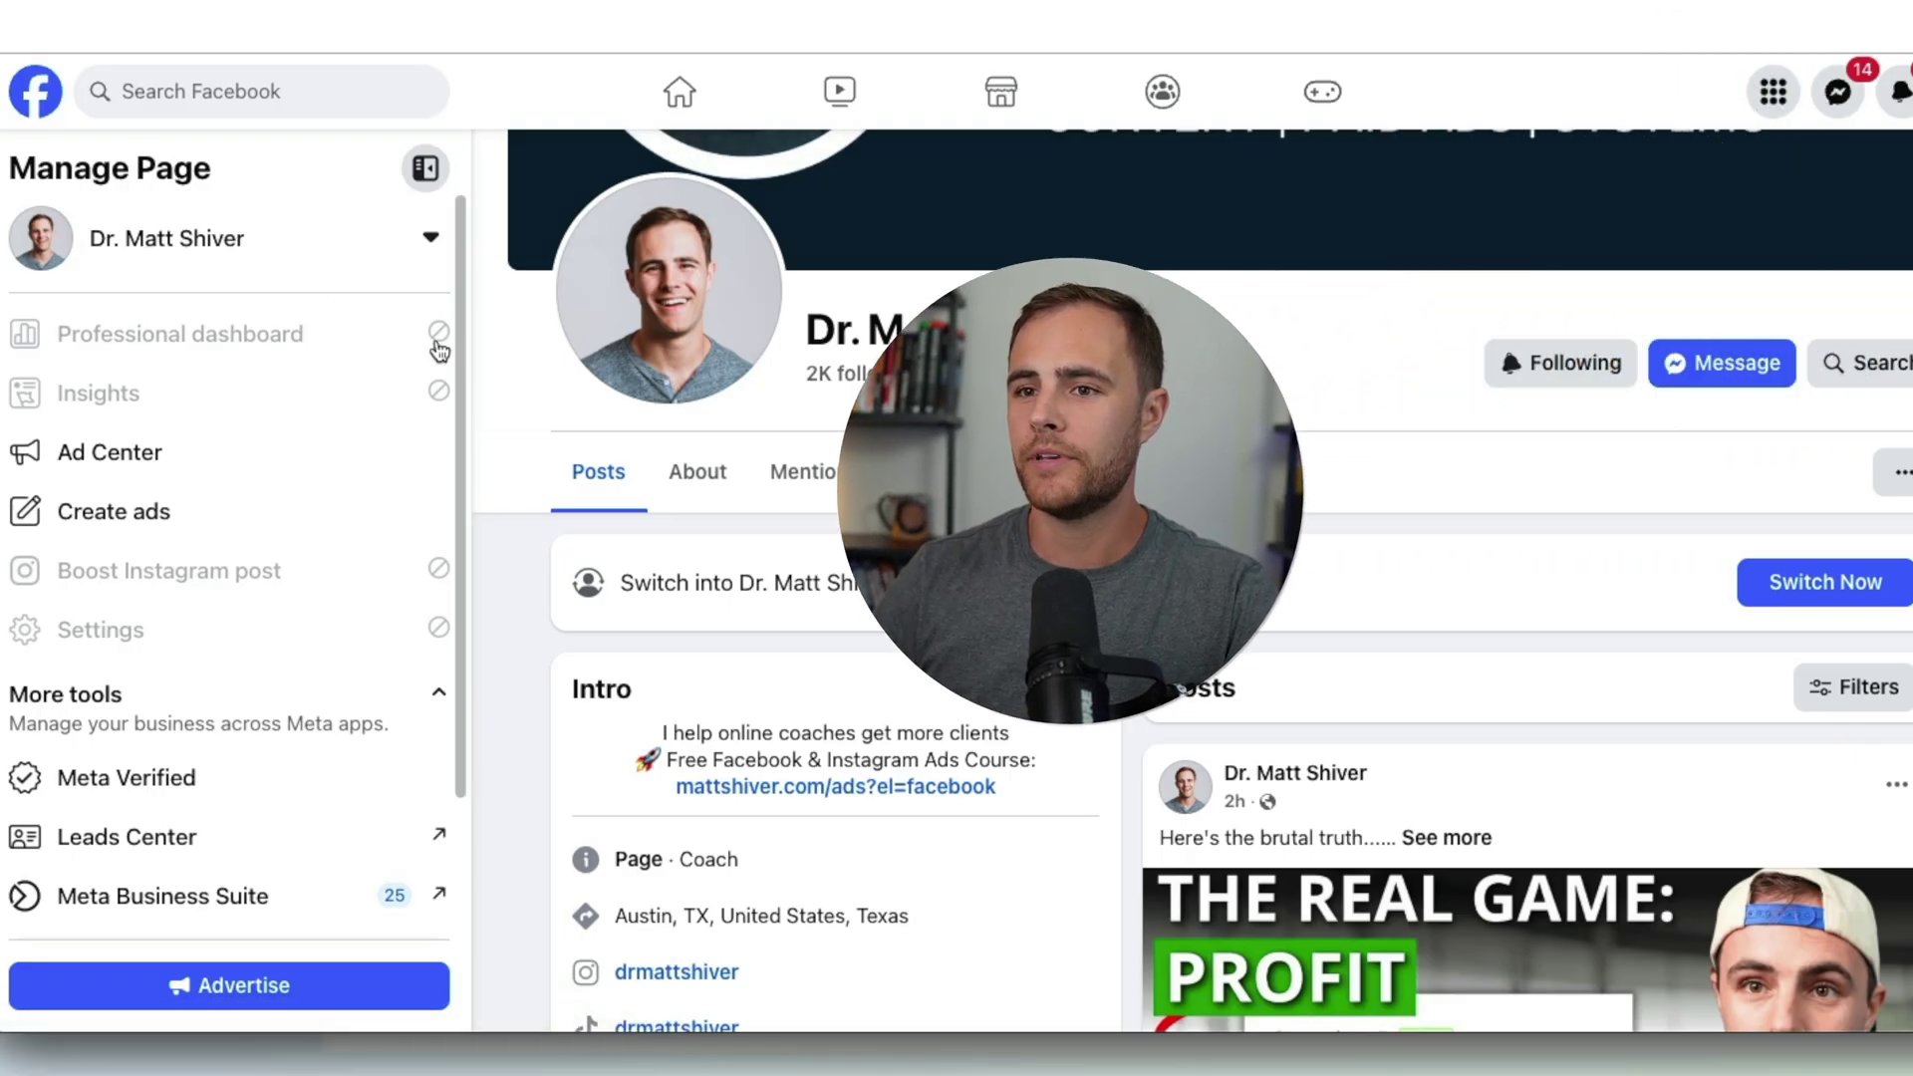
Act as the Page and open Settings > Linked accounts > Instagram to view its connected account
{"action": "scroll", "coordinate": [668, 165], "scroll_direction": "up", "scroll_amount": 4}
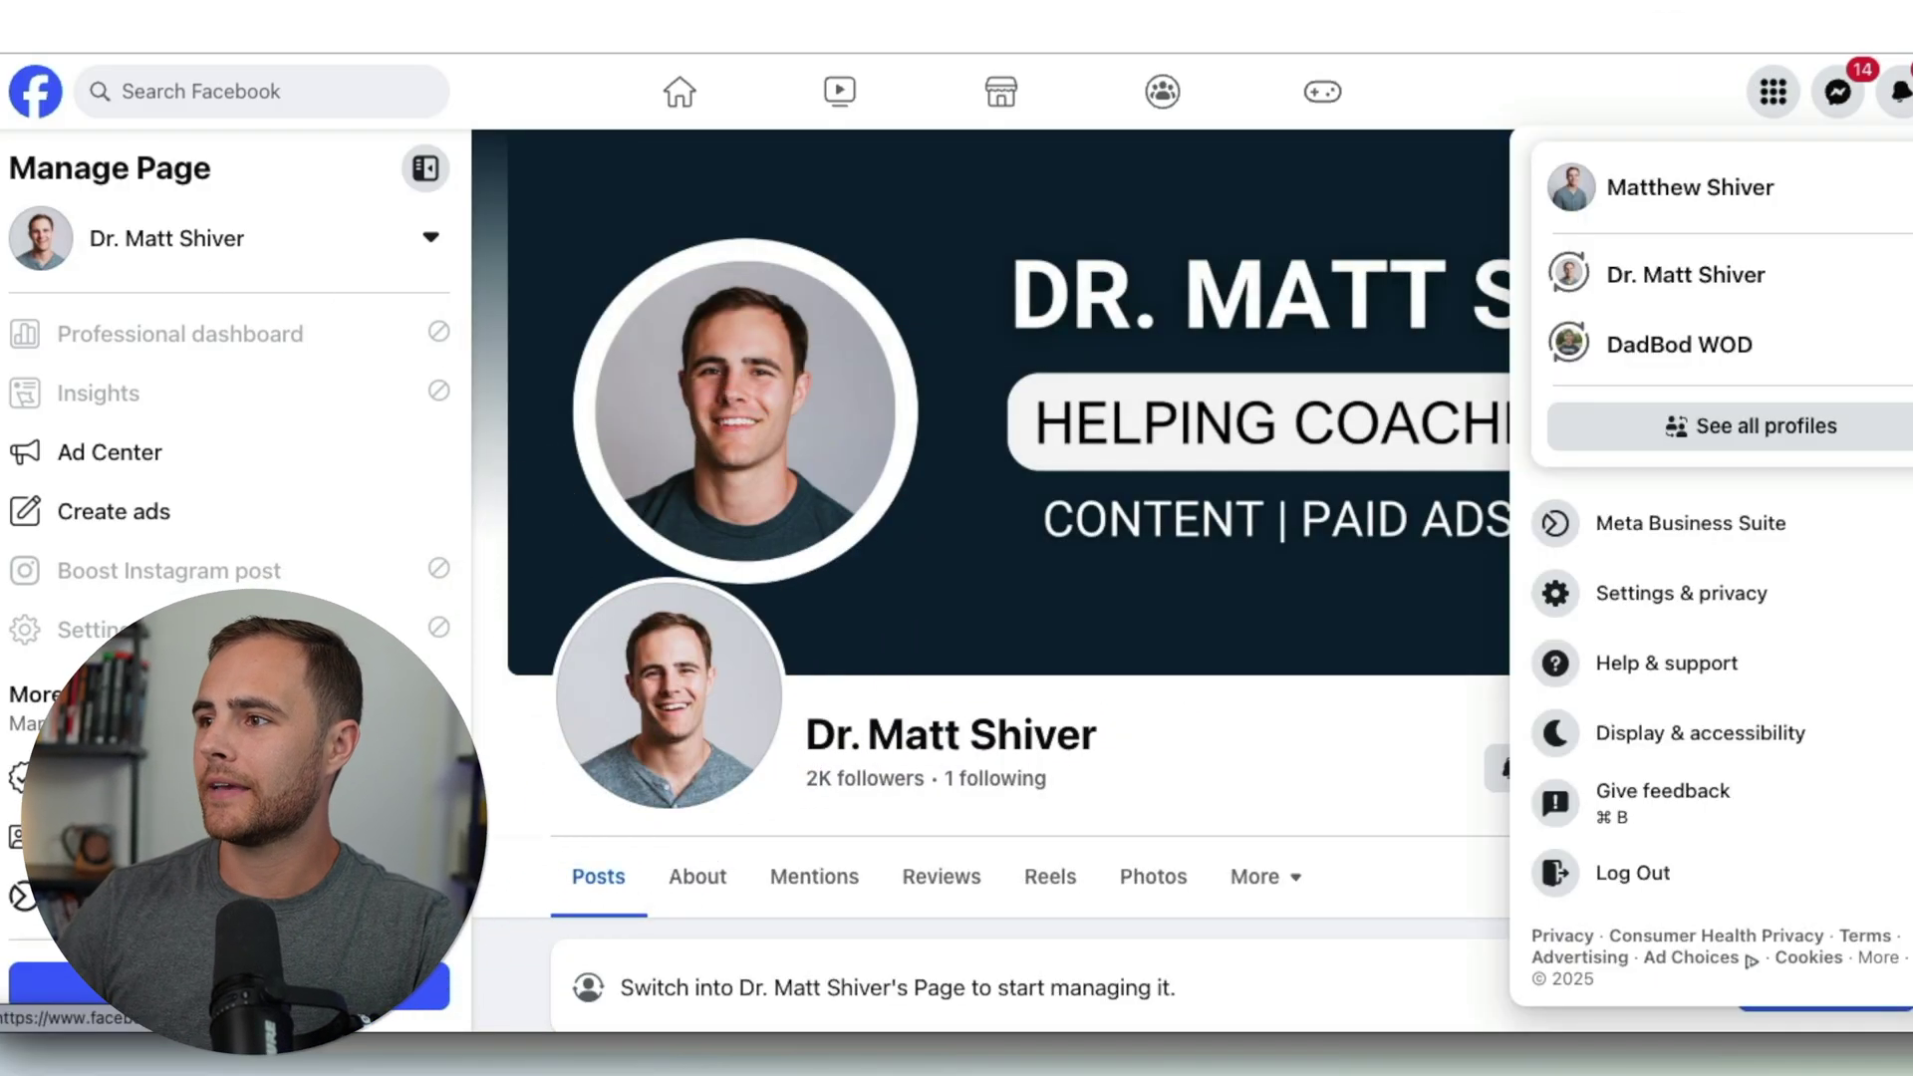
{"action": "left_click", "coordinate": [1616, 281]}
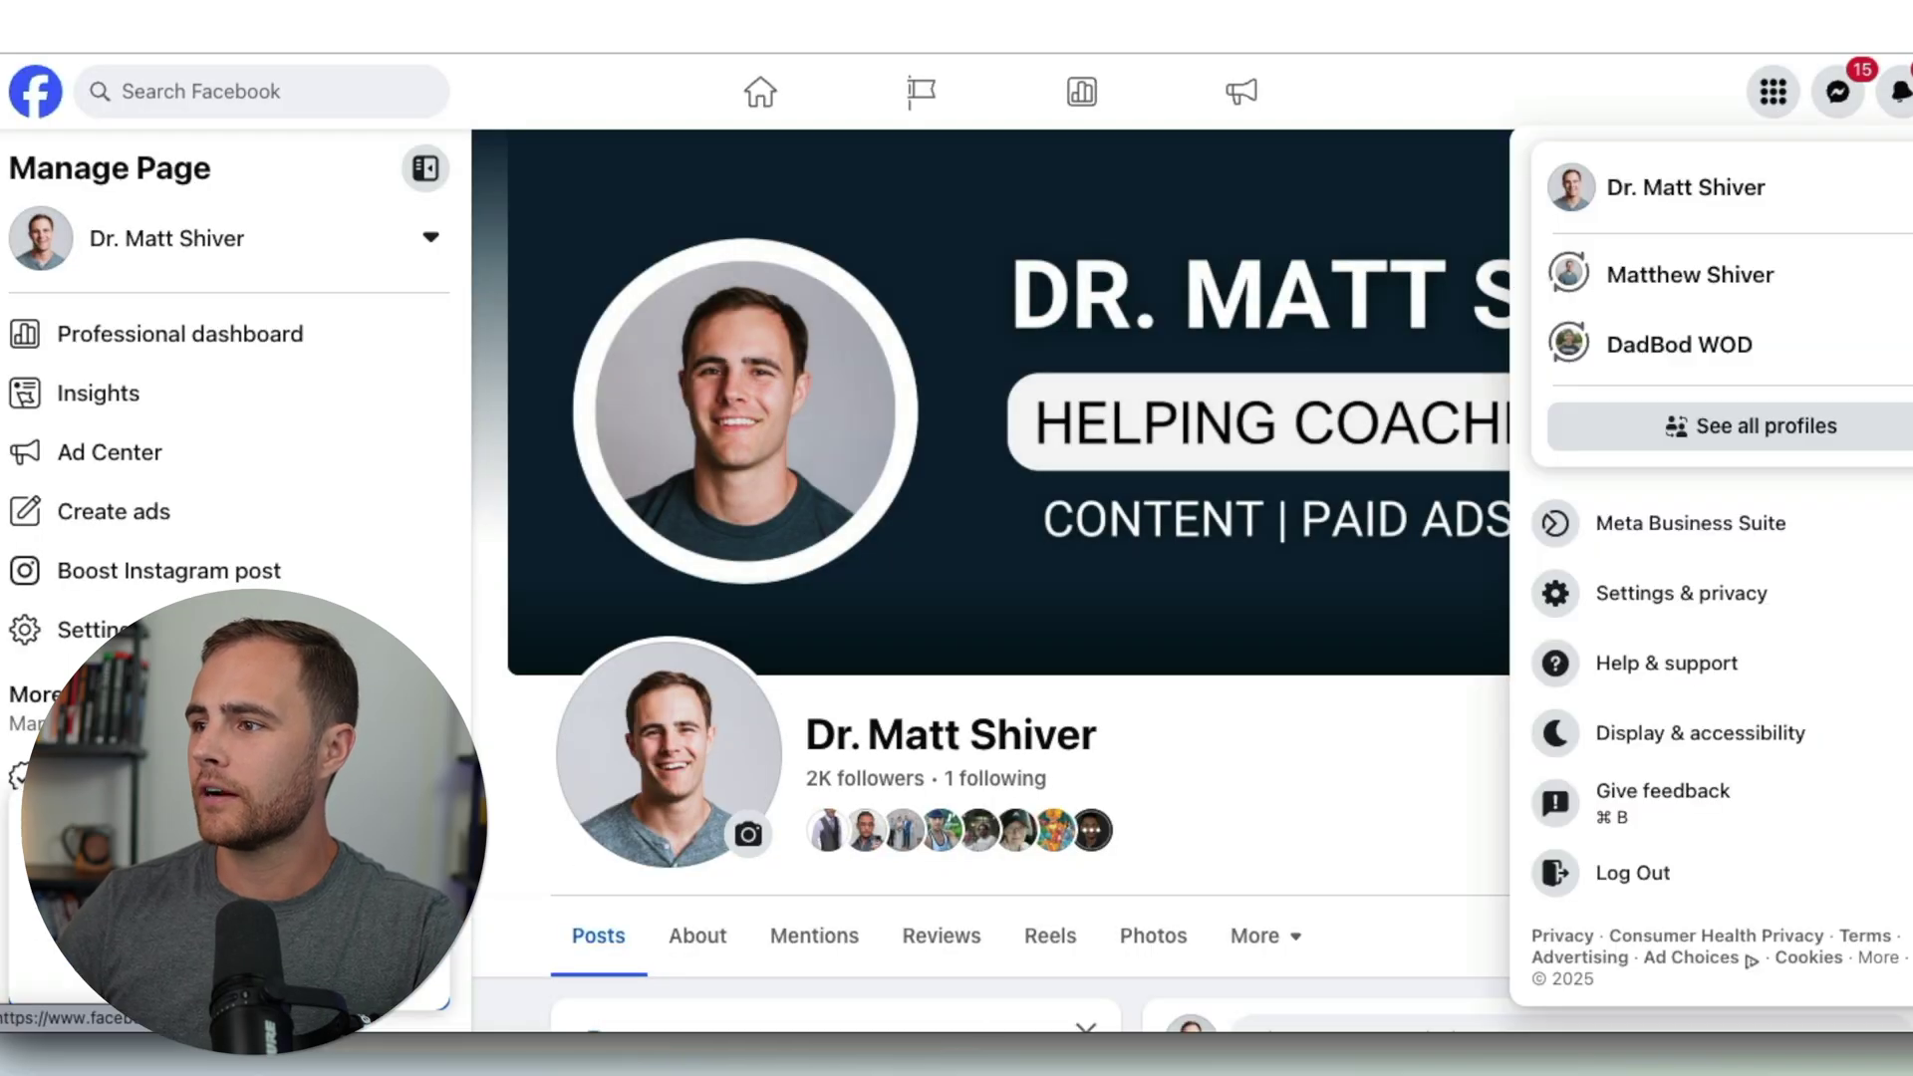
{"action": "left_click", "coordinate": [1743, 596]}
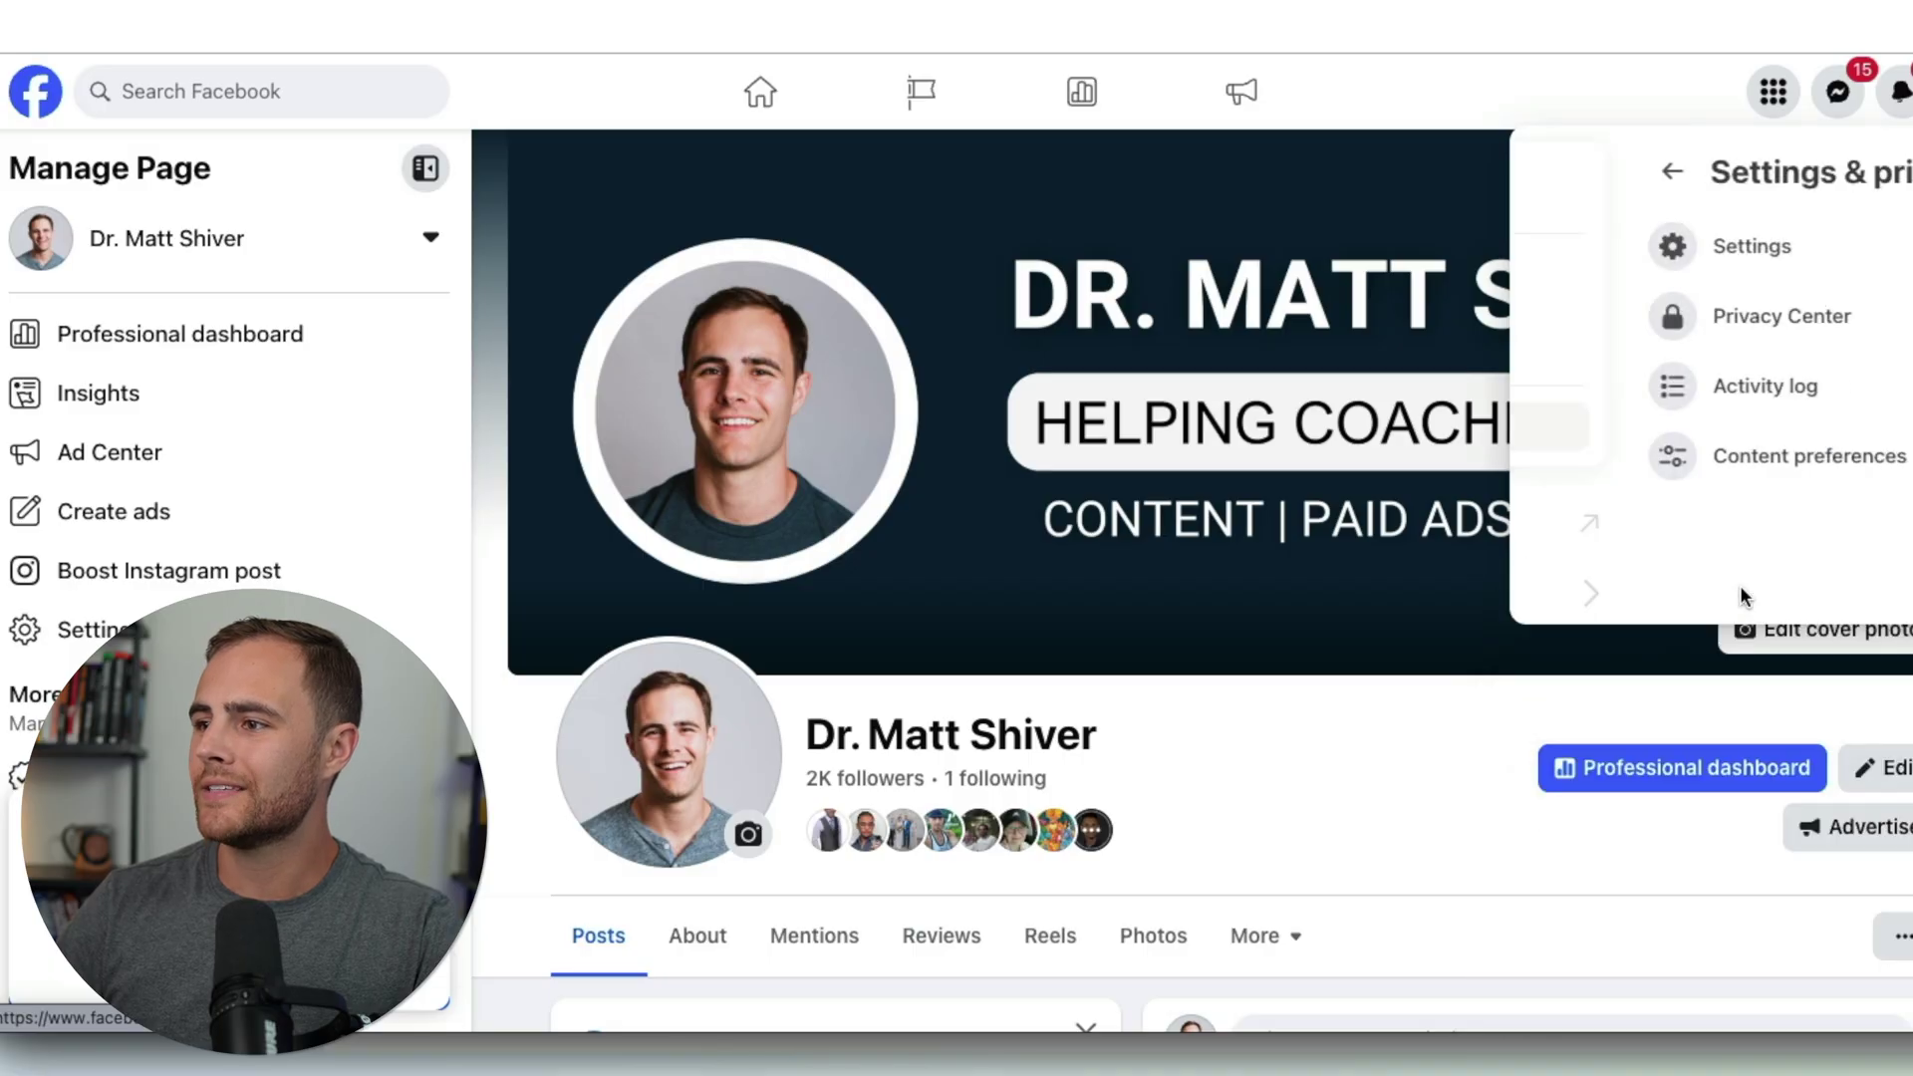
{"action": "left_click", "coordinate": [1765, 257]}
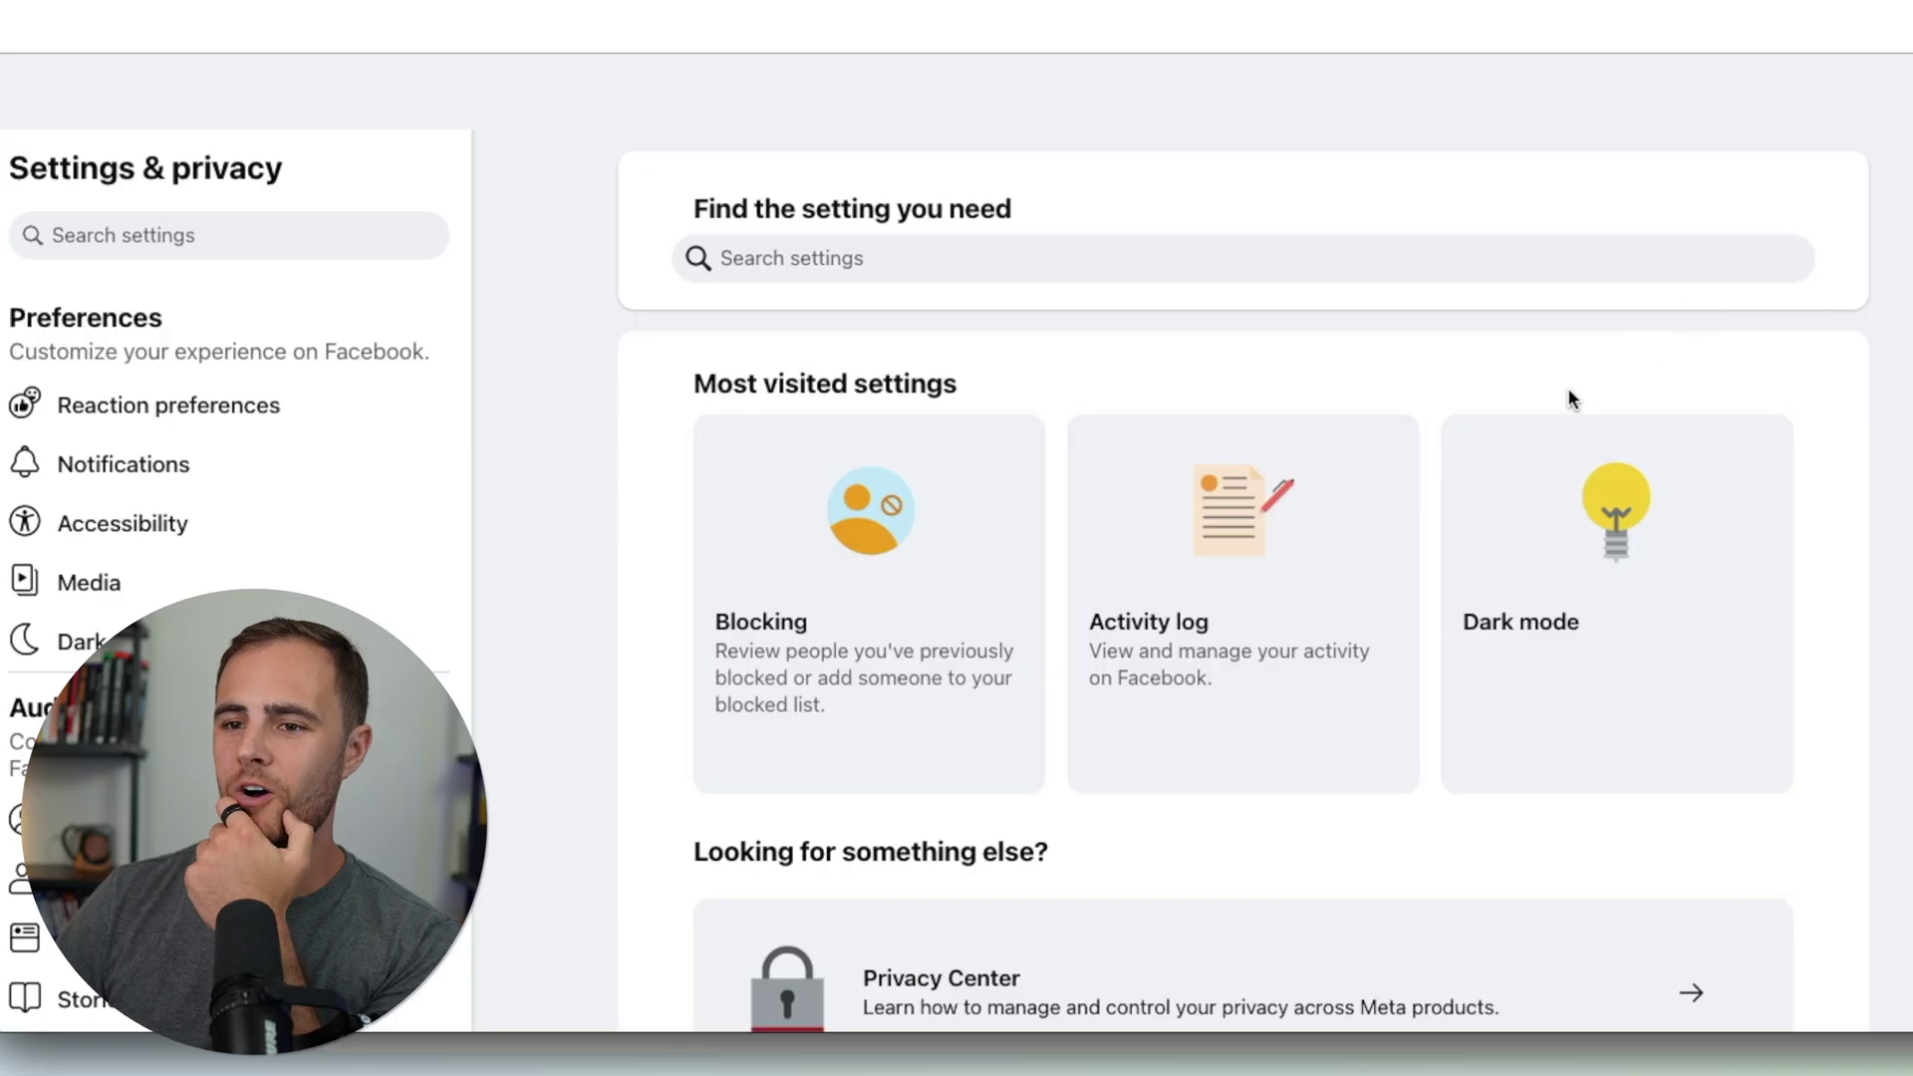
{"action": "scroll", "coordinate": [229, 628], "scroll_direction": "down", "scroll_amount": 4}
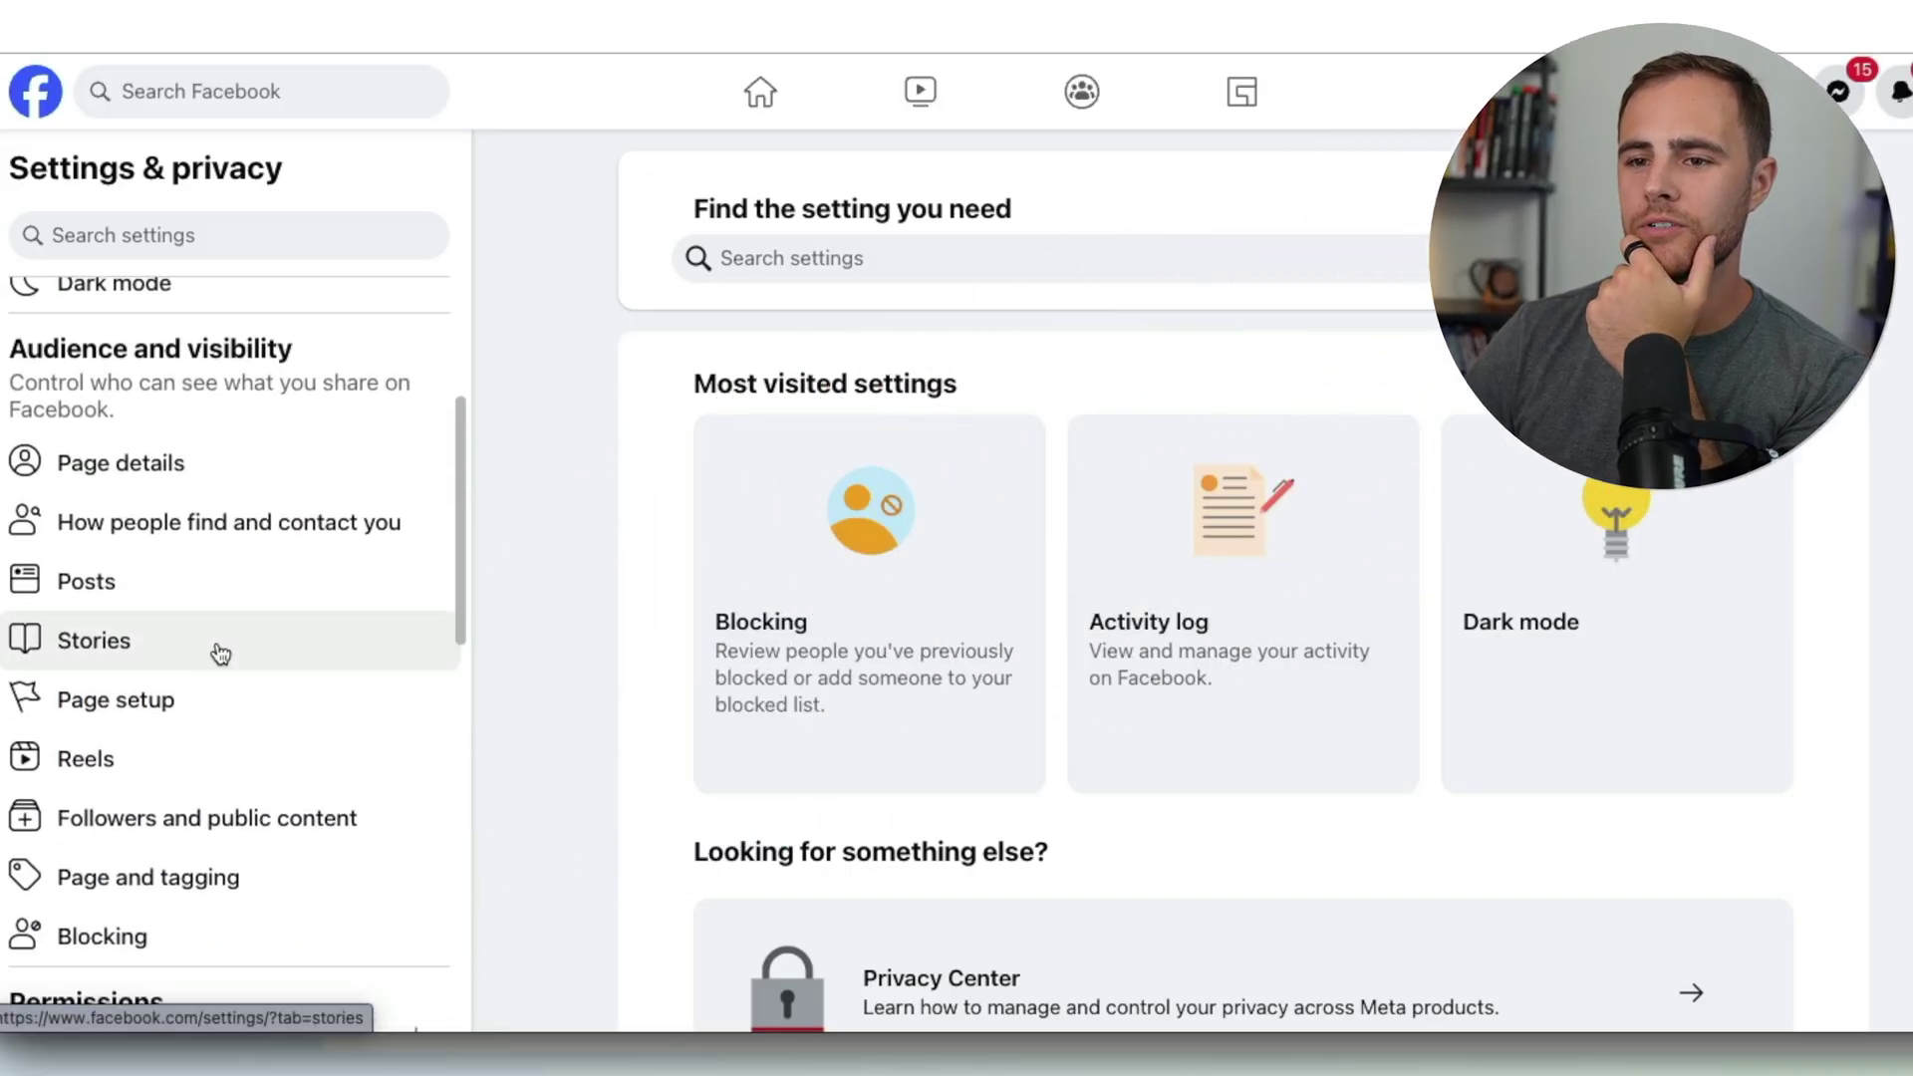
{"action": "scroll", "coordinate": [220, 654], "scroll_direction": "down", "scroll_amount": 5}
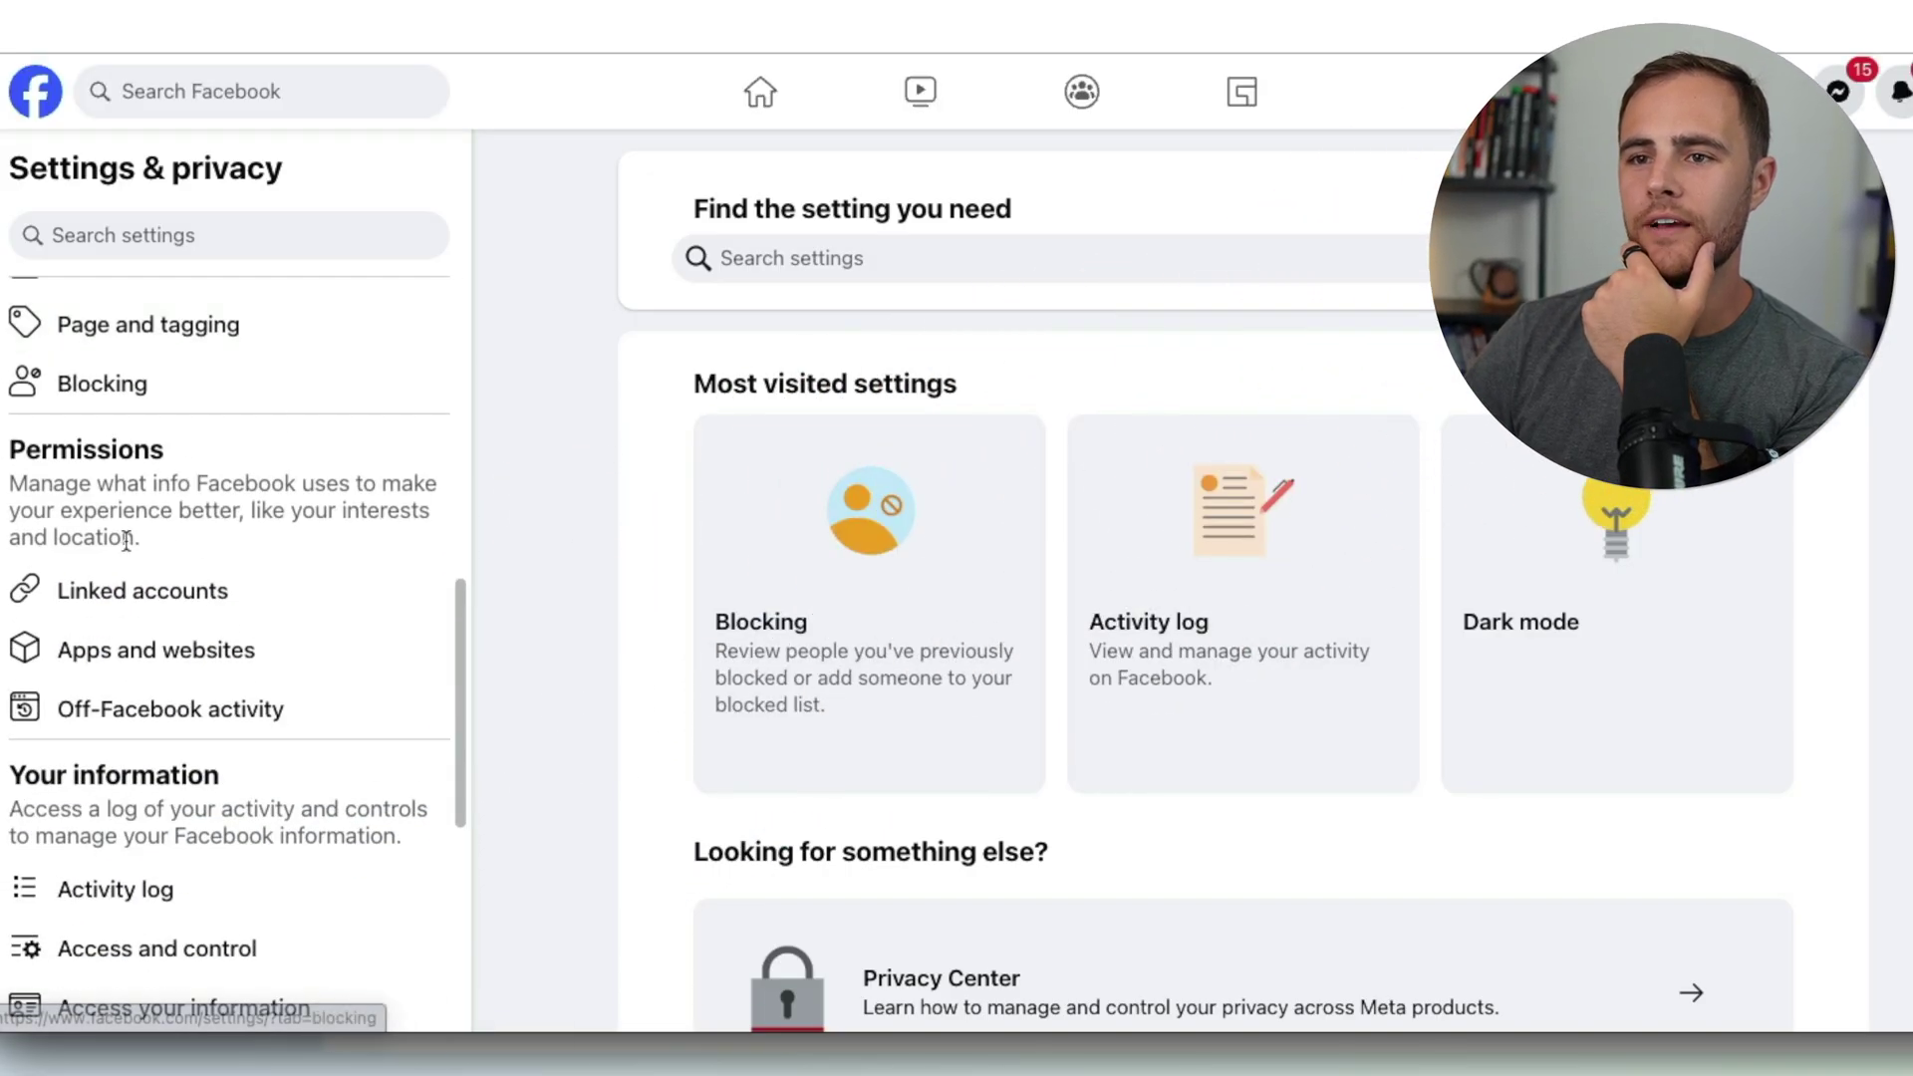
{"action": "left_click", "coordinate": [116, 602]}
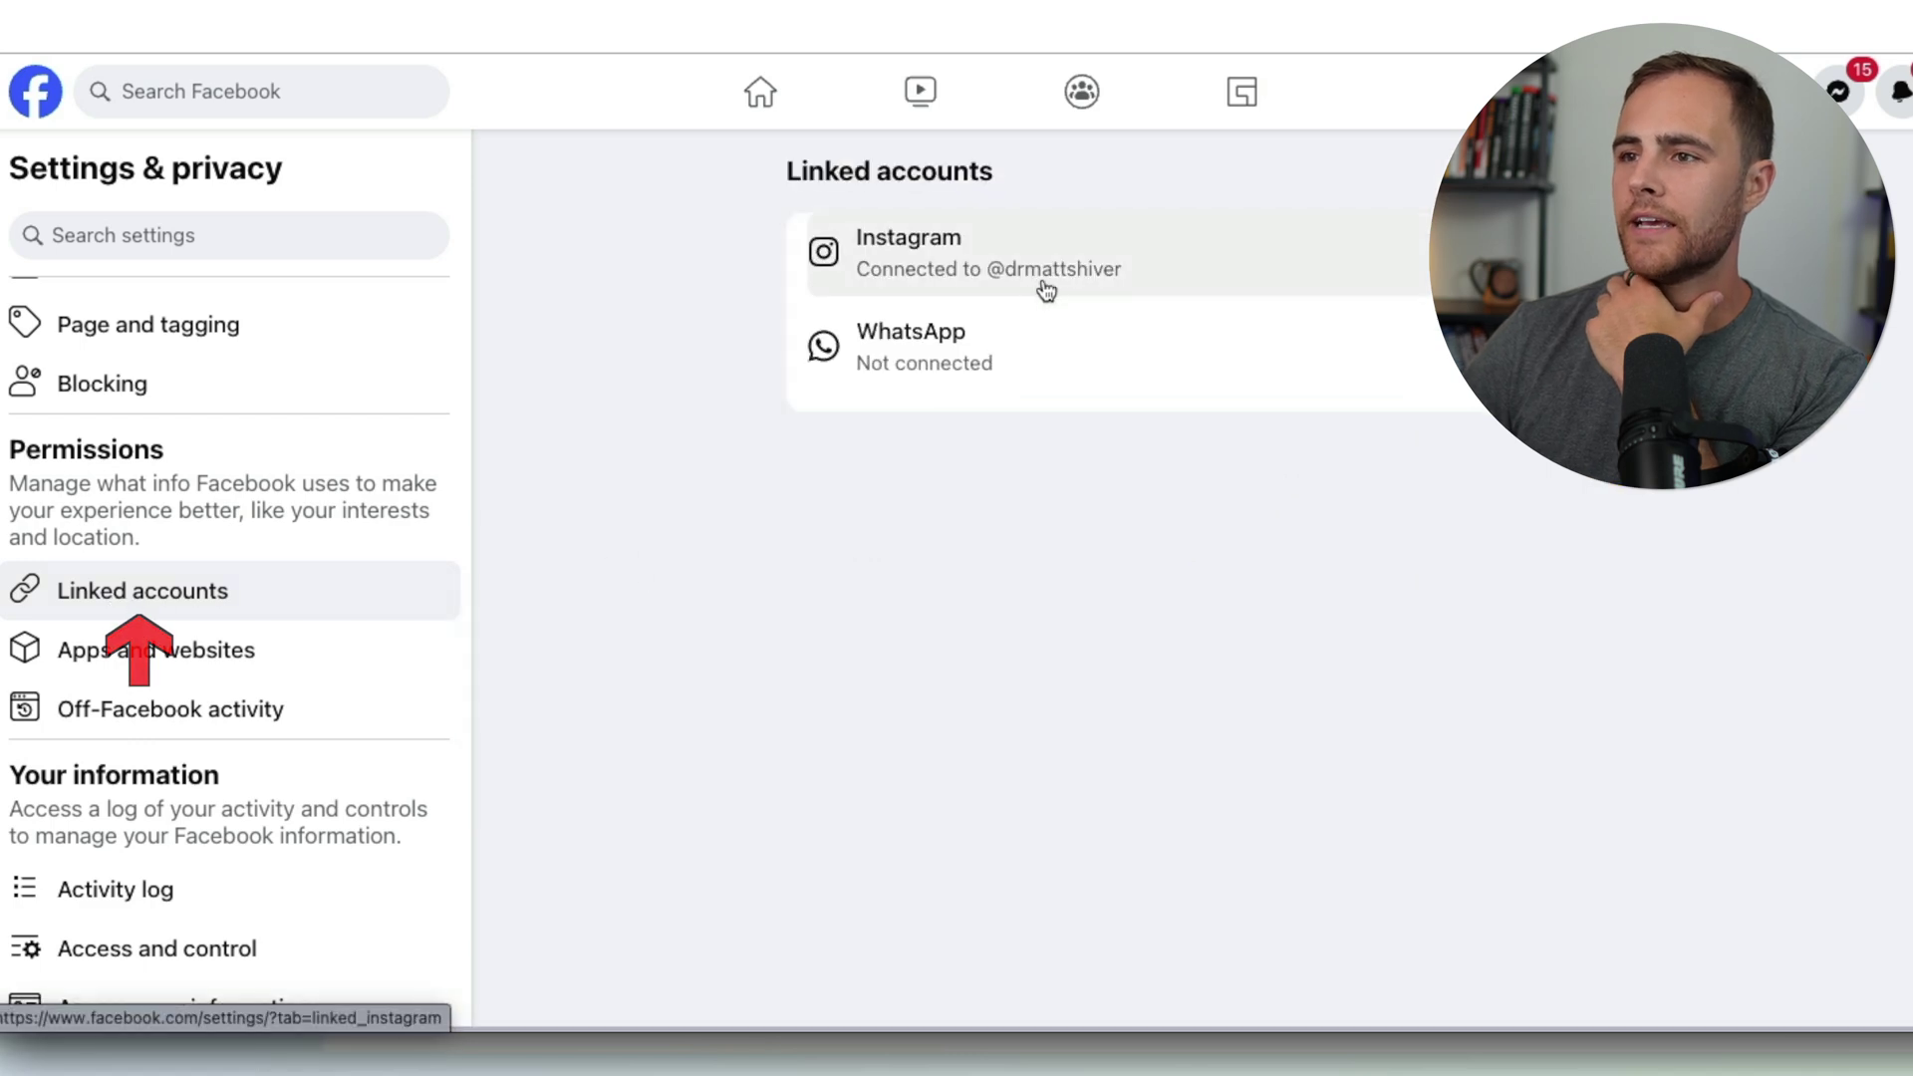
{"action": "left_click", "coordinate": [1124, 269]}
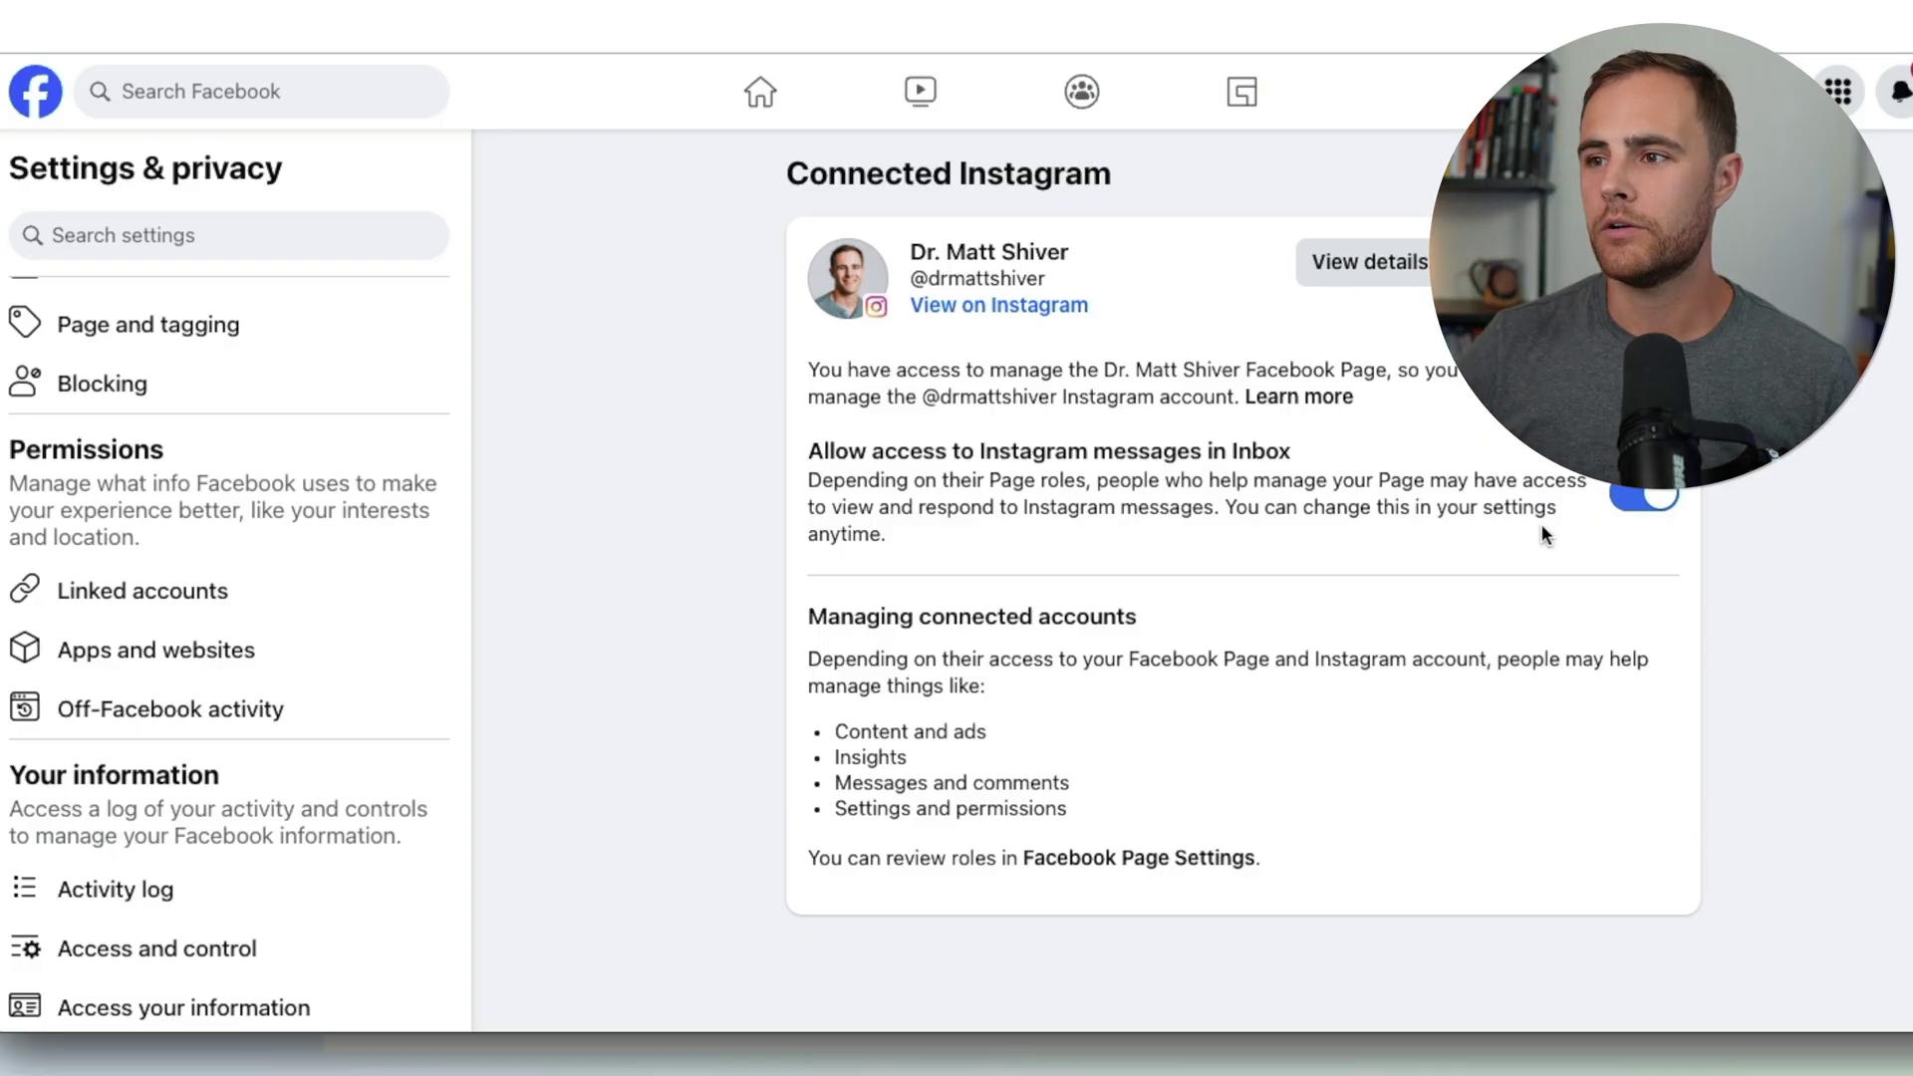
{"action": "left_click_drag", "start_coordinate": [1215, 440], "coordinate": [1285, 442]}
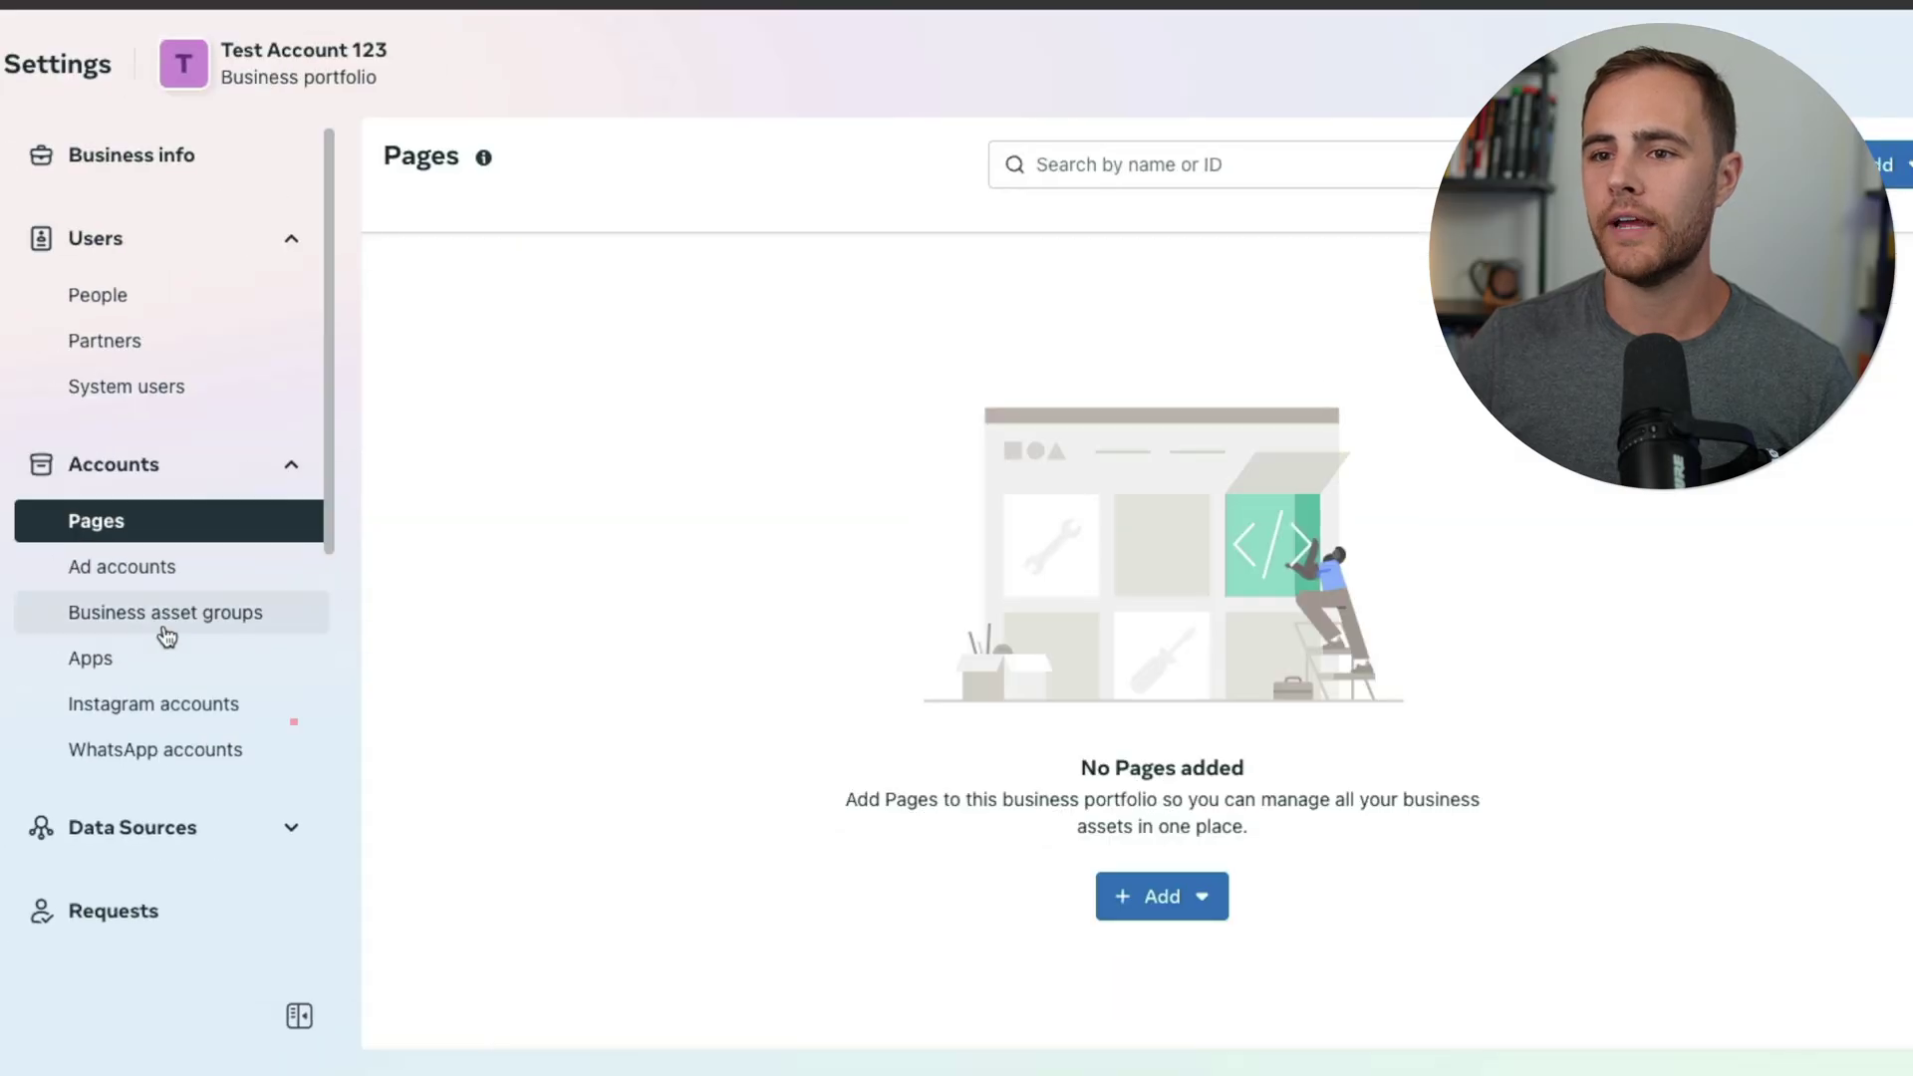
Open Instagram accounts, start adding one and accept the terms, then cancel before logging in
{"action": "left_click", "coordinate": [145, 713]}
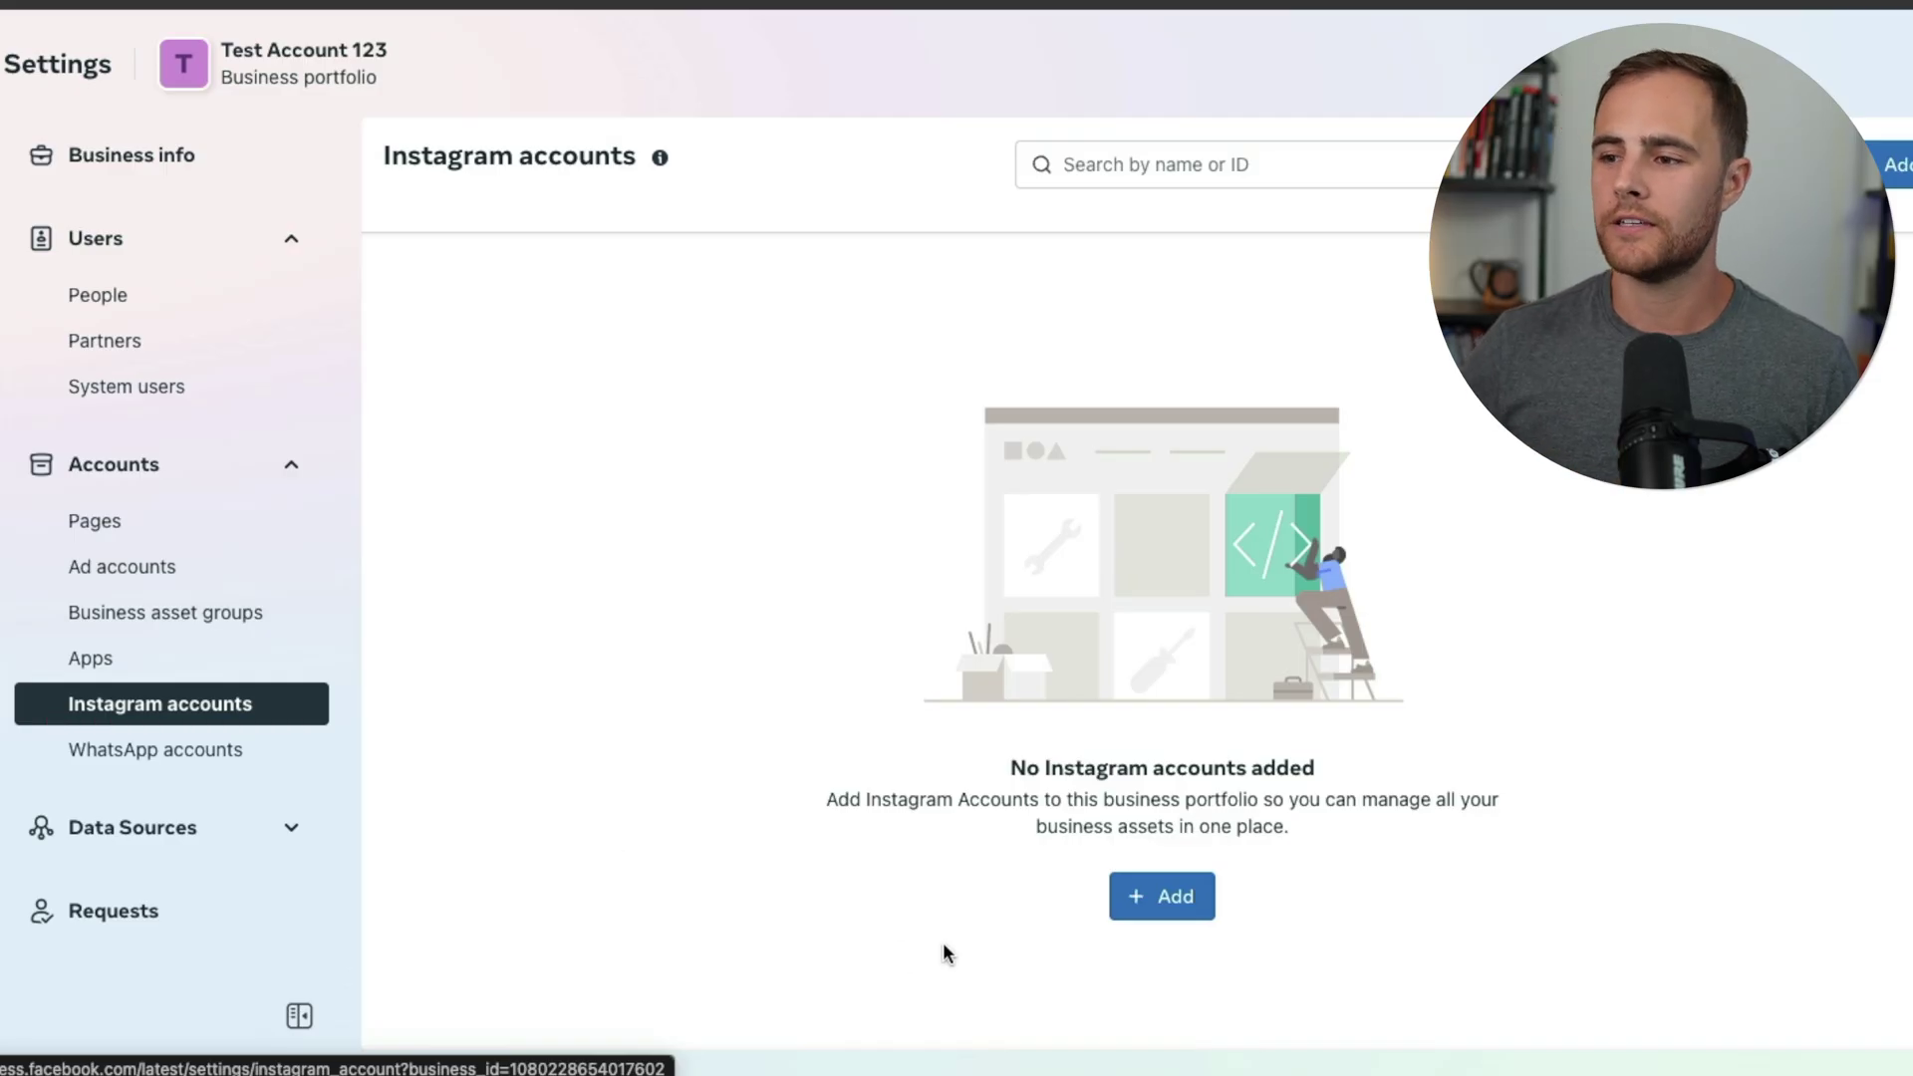
{"action": "left_click", "coordinate": [1138, 903]}
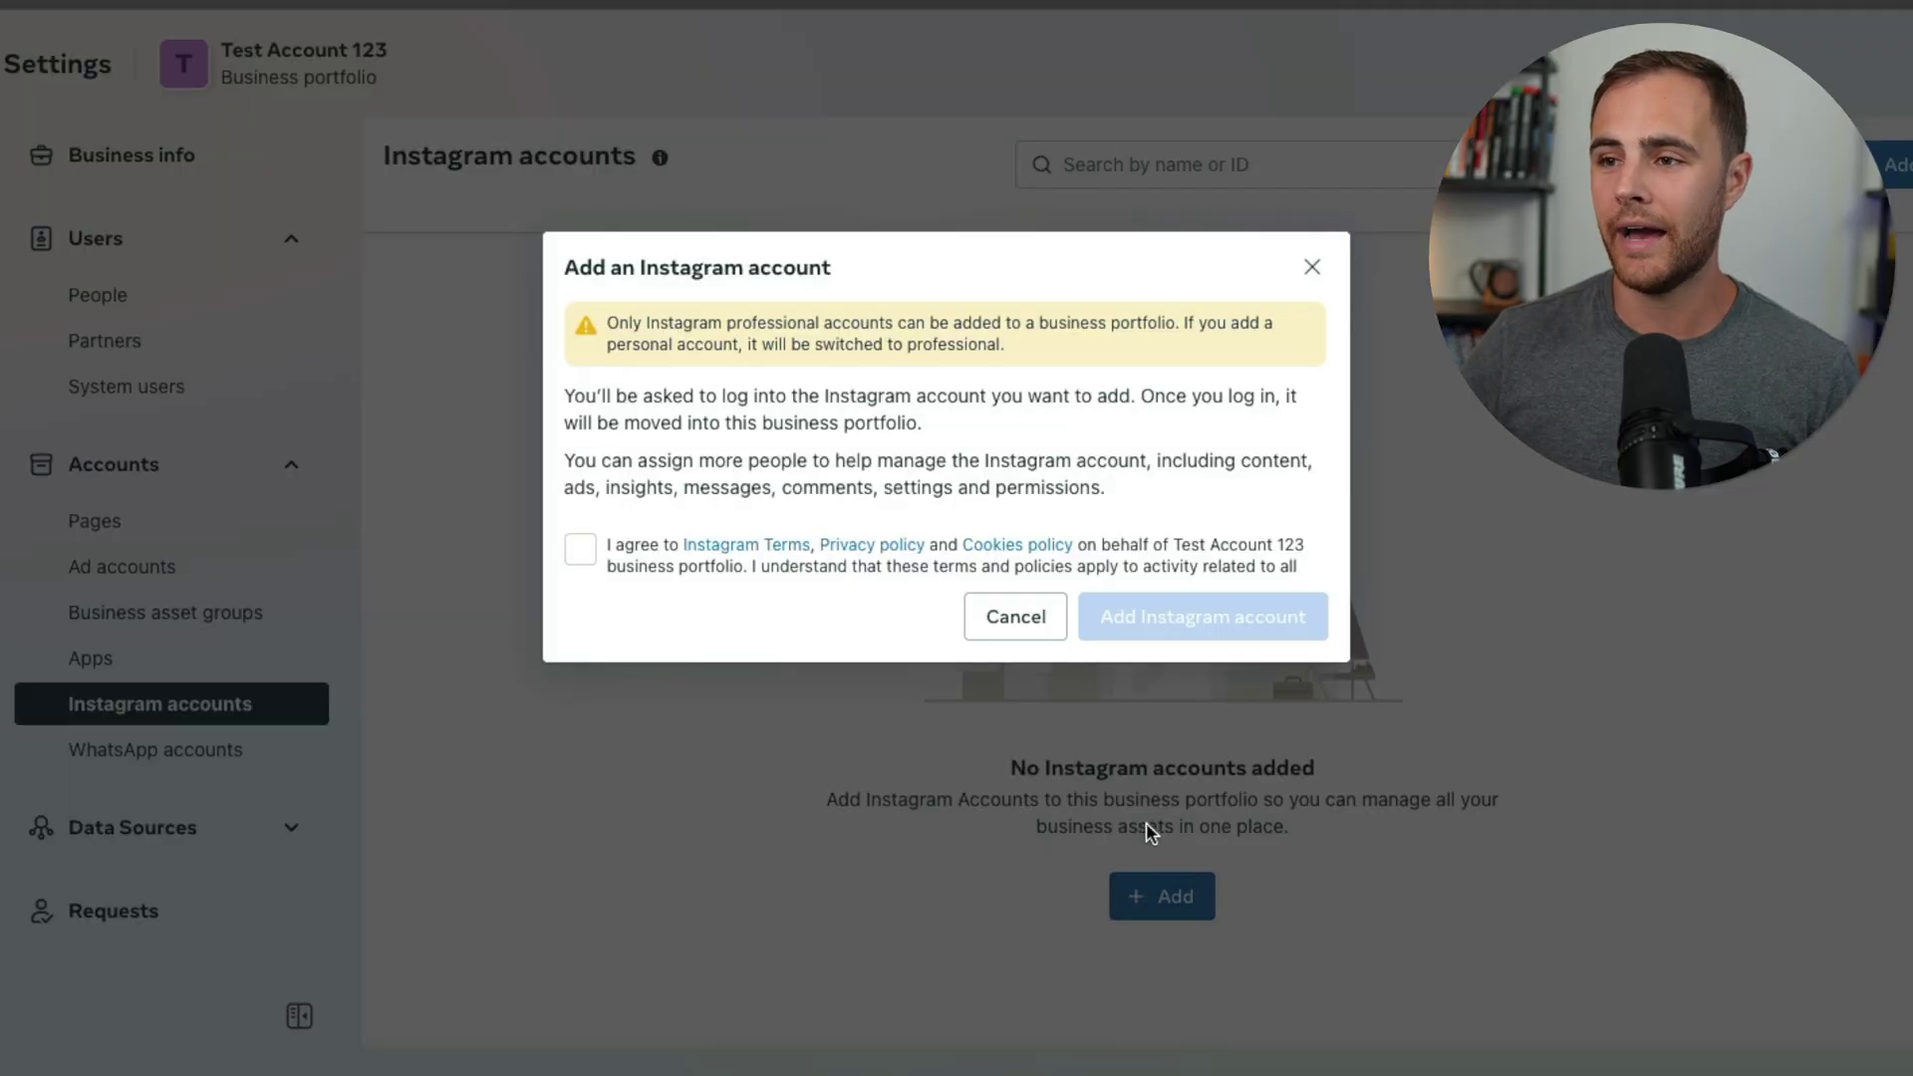
{"action": "left_click", "coordinate": [580, 548]}
{"action": "left_click", "coordinate": [1121, 617]}
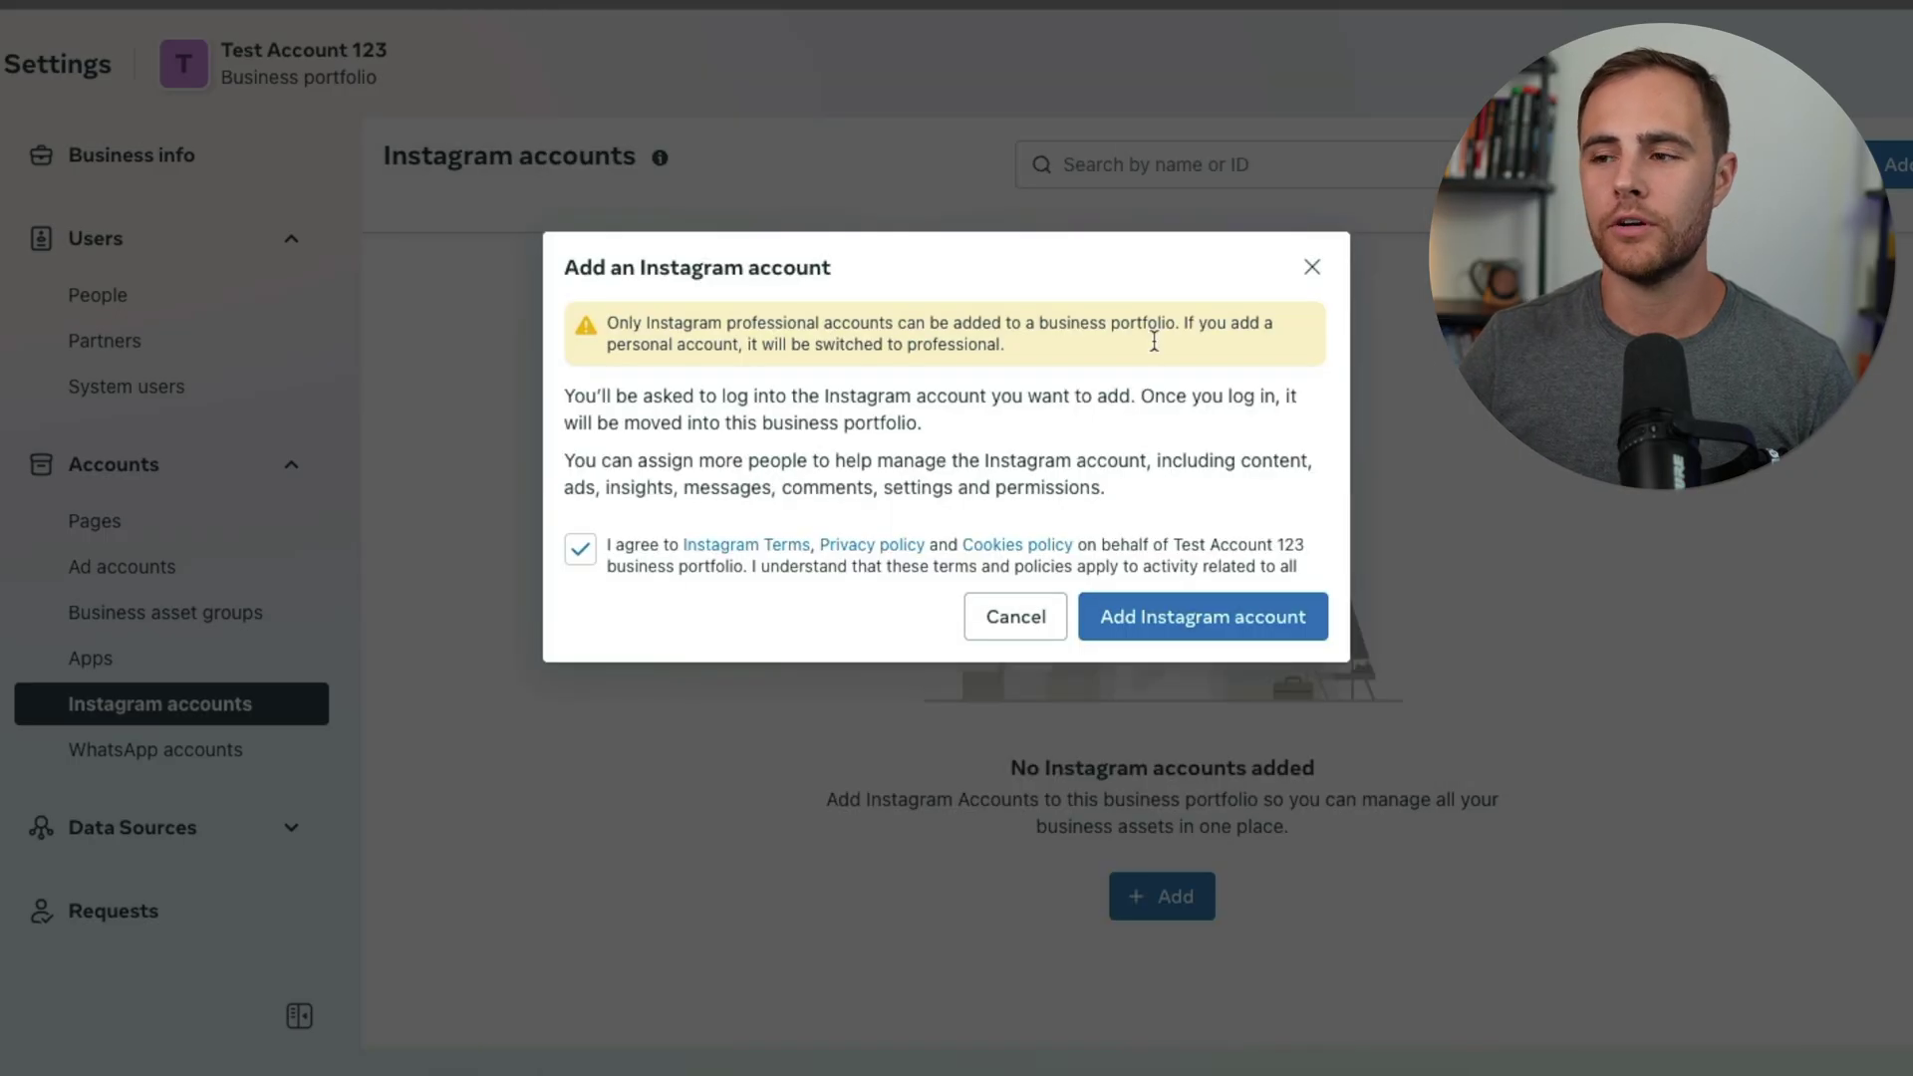
{"action": "left_click", "coordinate": [1014, 617]}
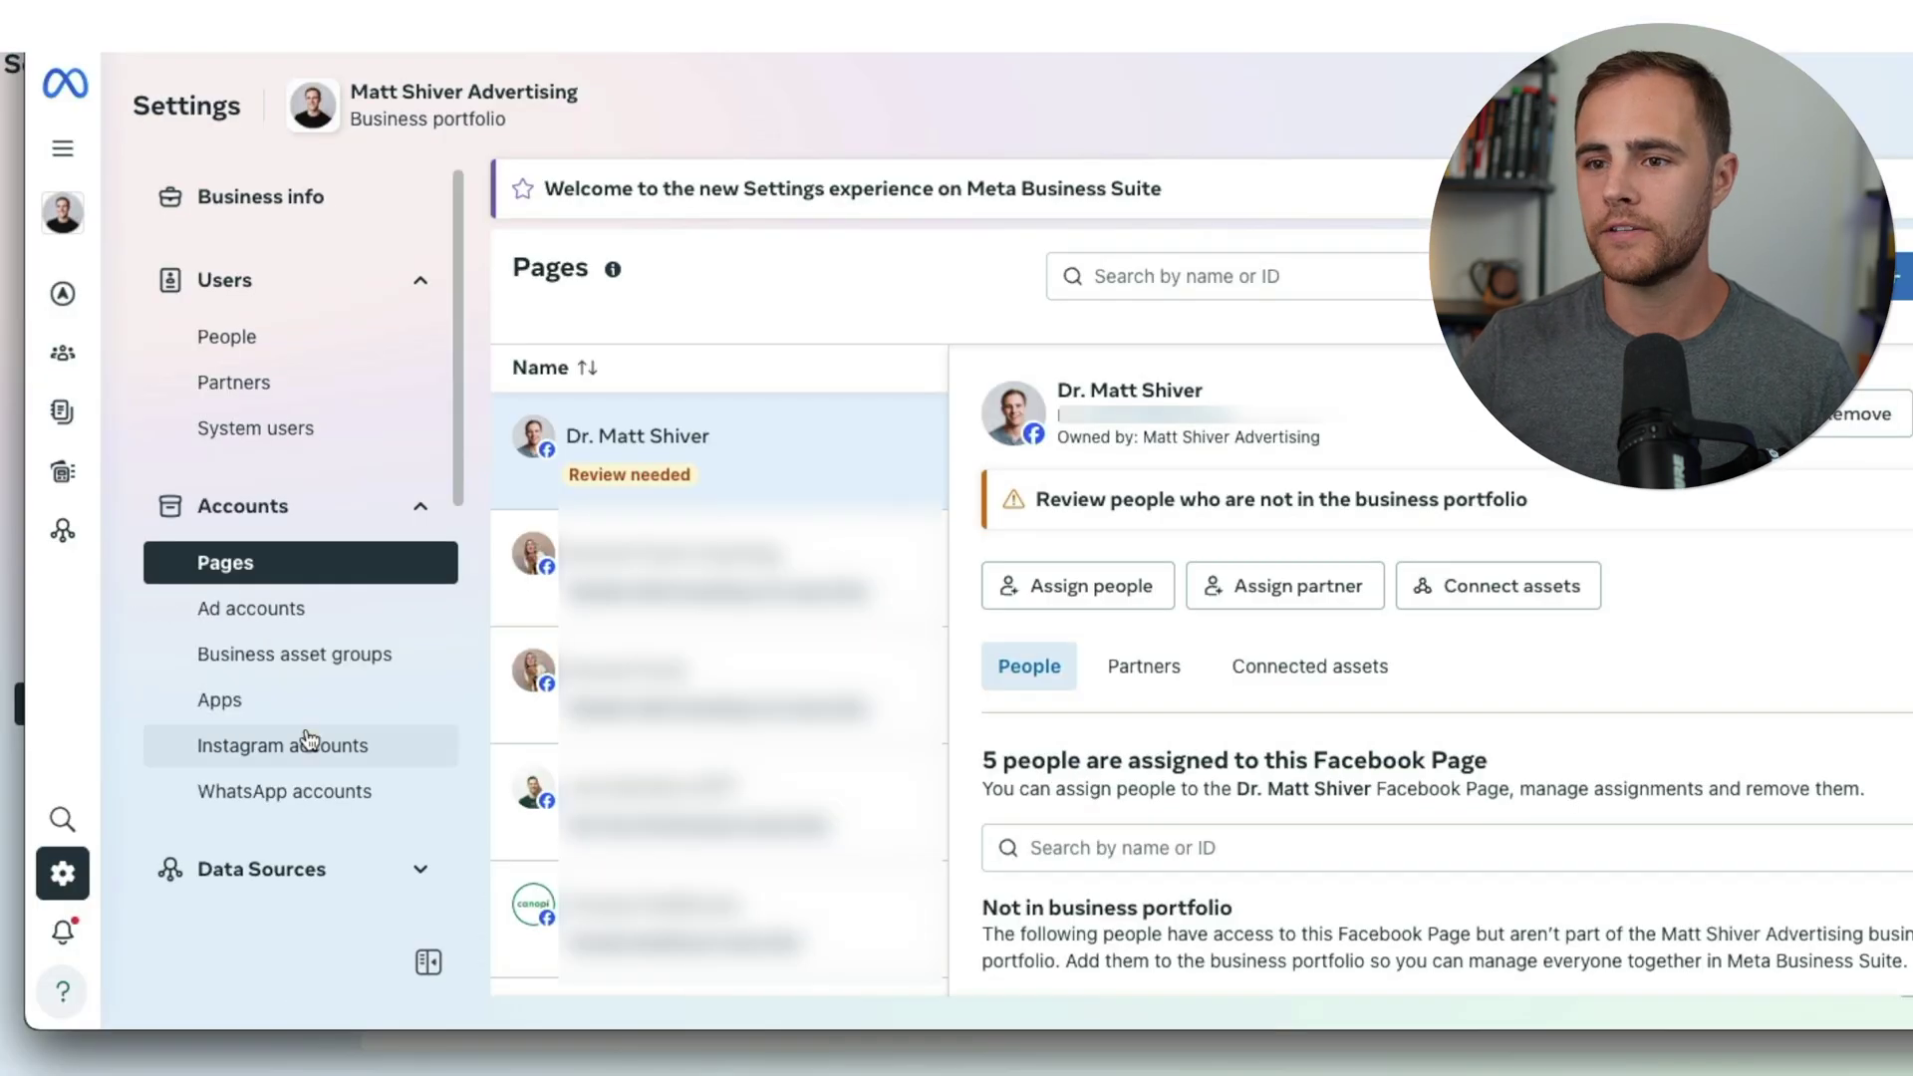
Open the established portfolio's Instagram accounts and select its connected account to see assigned people
{"action": "left_click", "coordinate": [290, 750]}
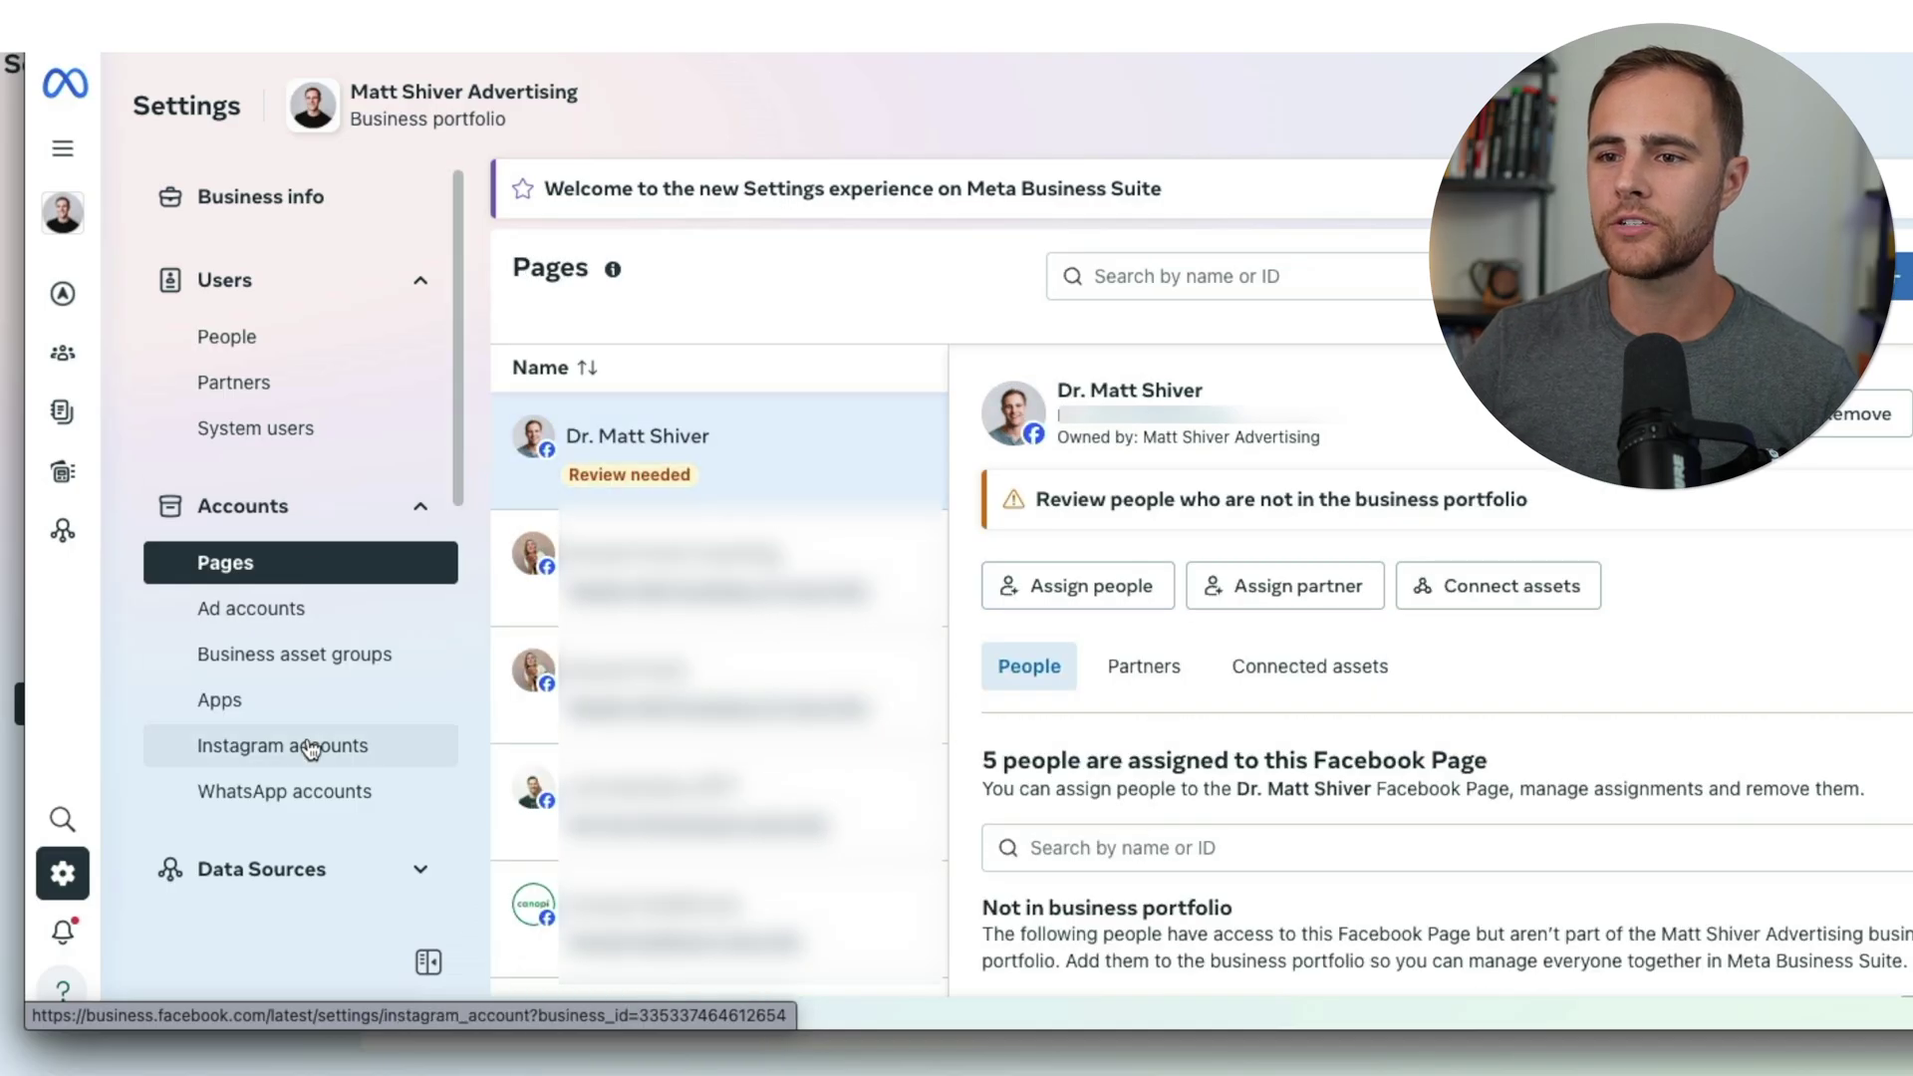
{"action": "left_click", "coordinate": [308, 744]}
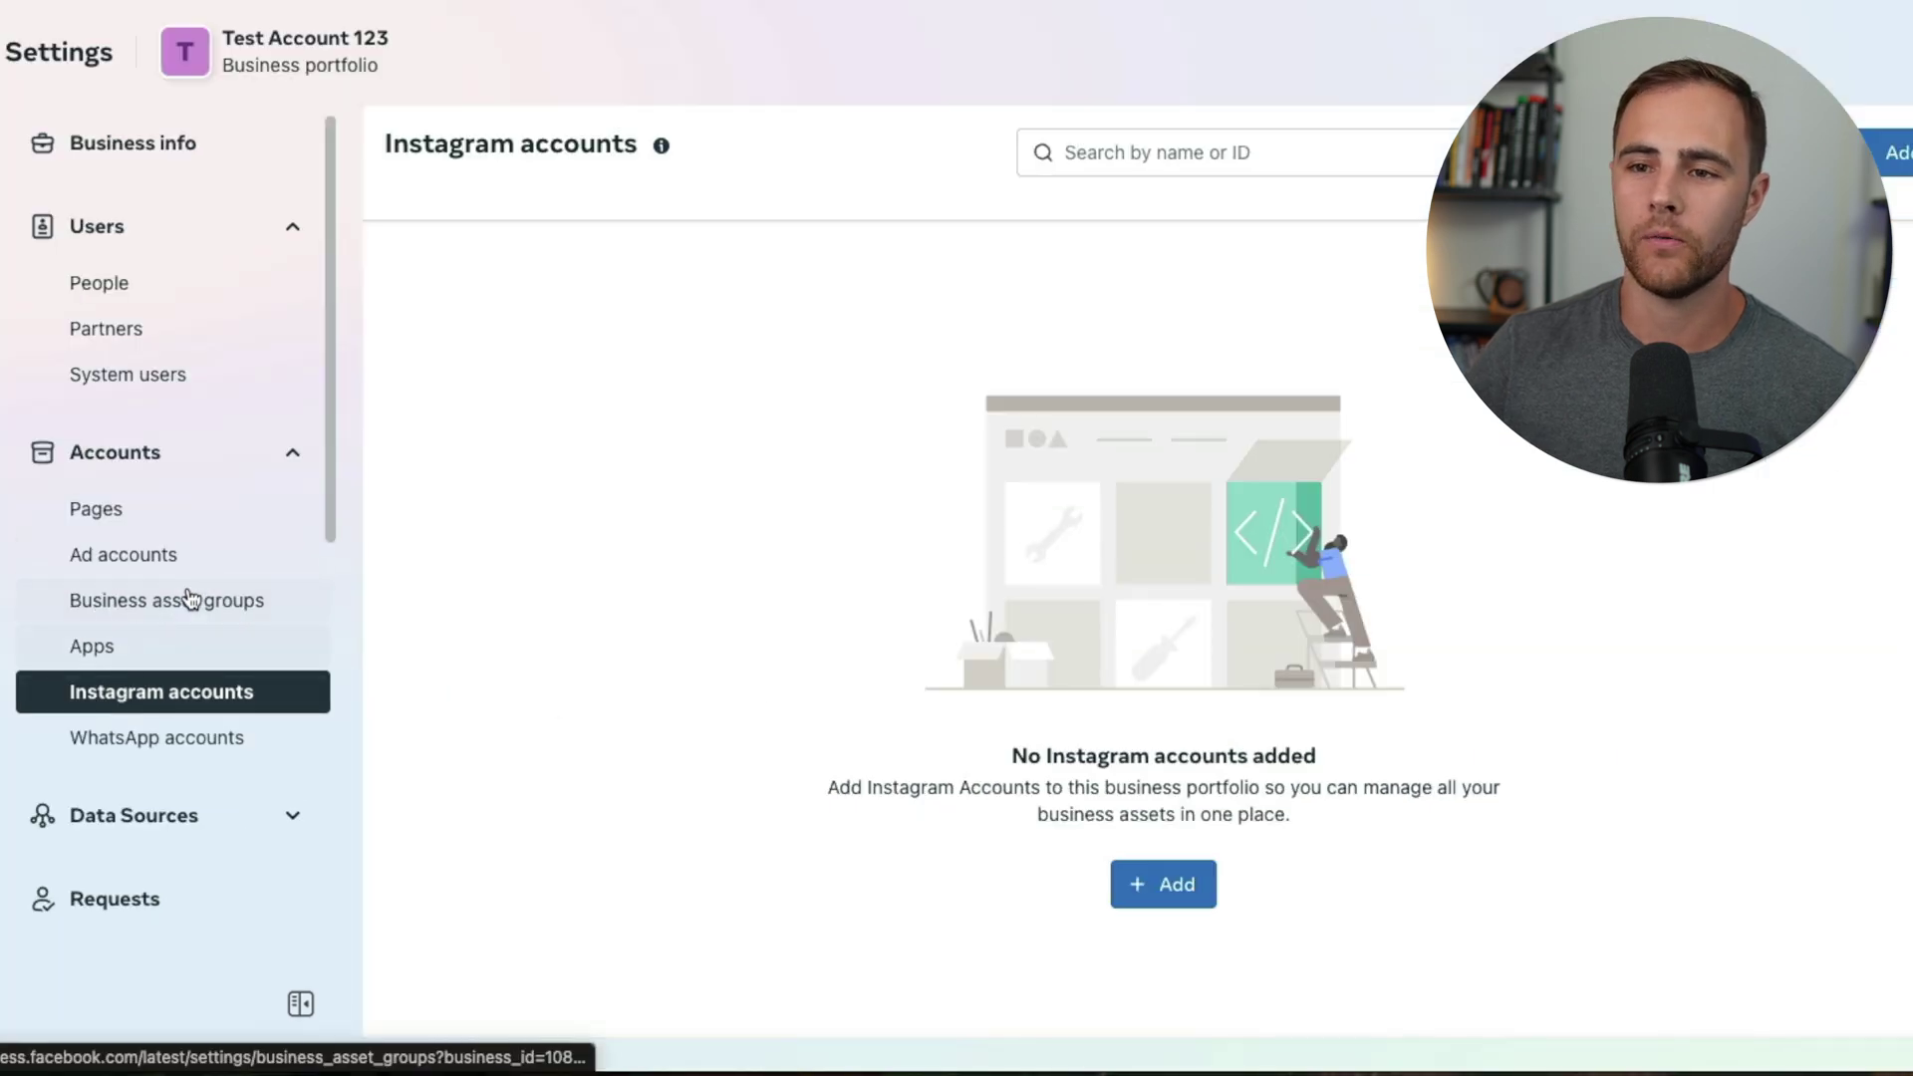
Create the ad account 'Test account' for My business, accept the terms, and continue past payment setup
{"action": "left_click", "coordinate": [143, 563]}
{"action": "left_click", "coordinate": [1116, 862]}
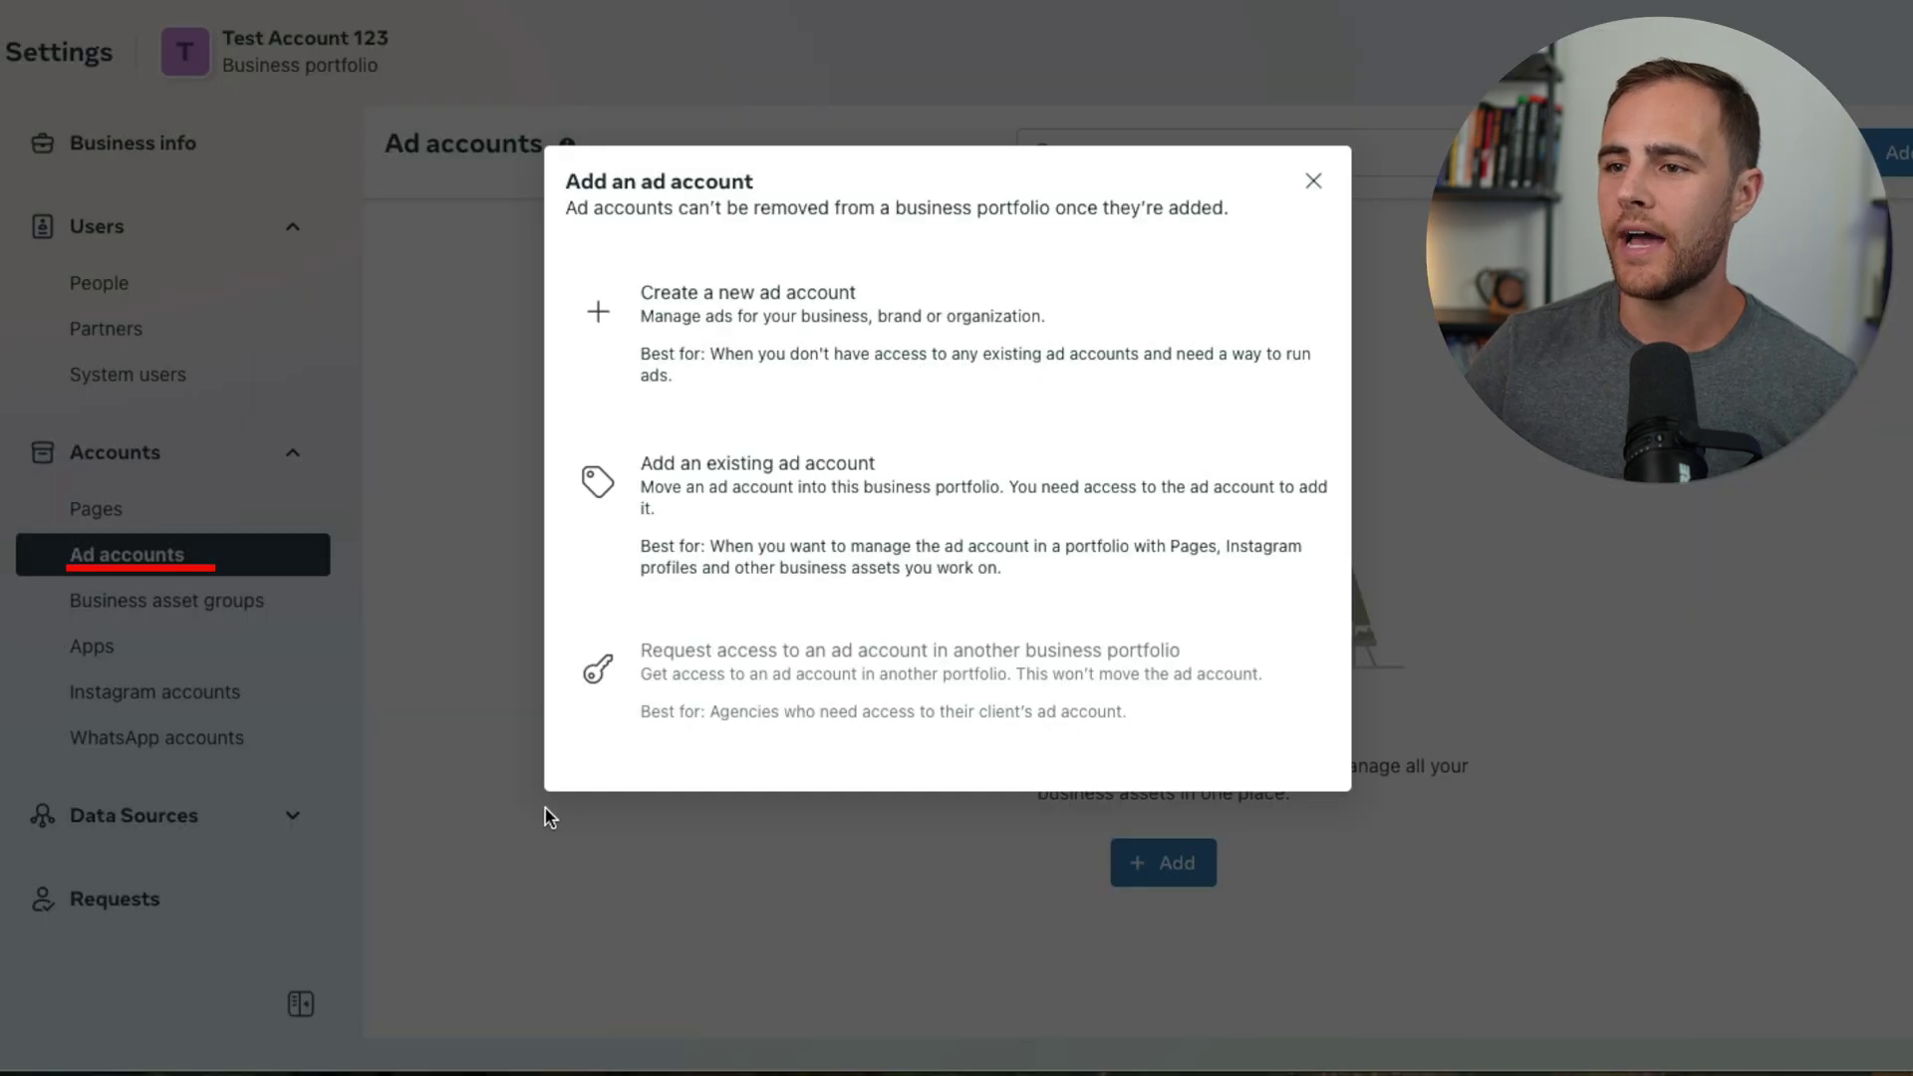
{"action": "left_click", "coordinate": [805, 361]}
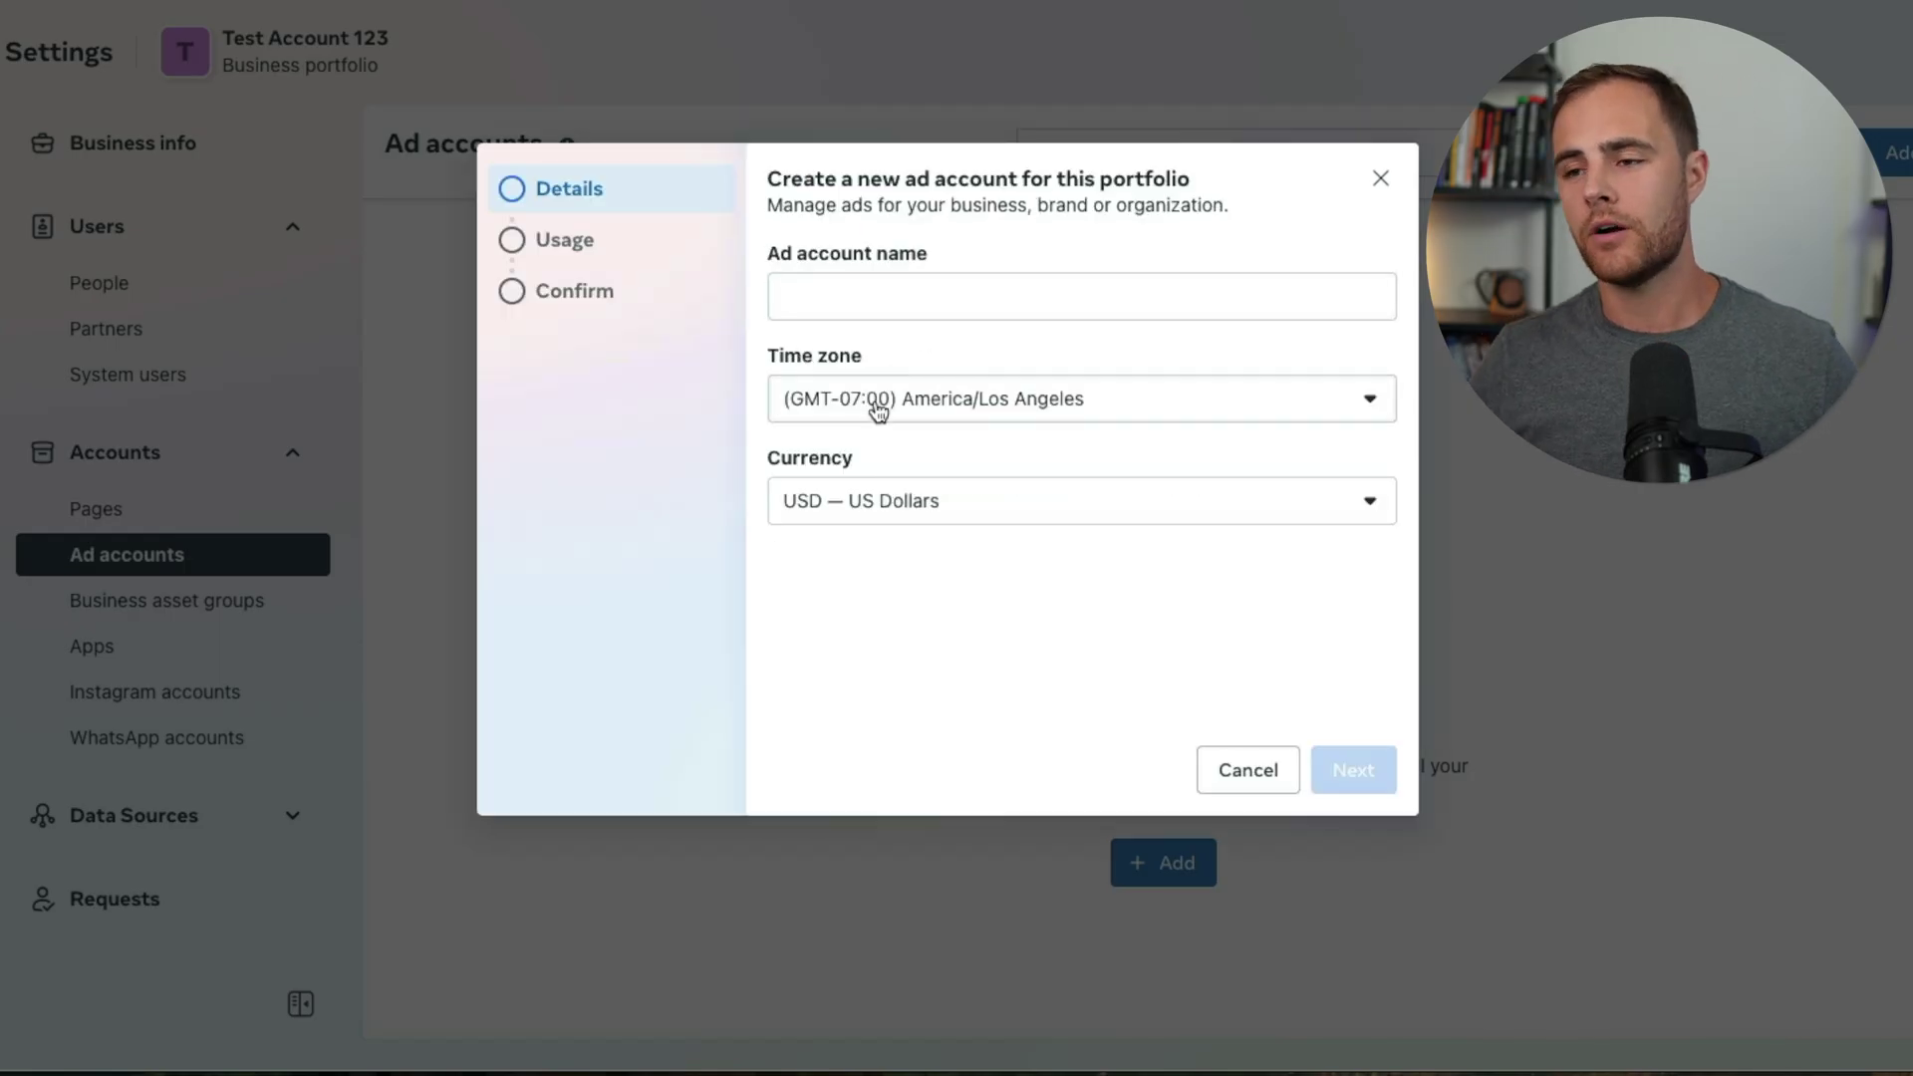
{"action": "left_click", "coordinate": [877, 286]}
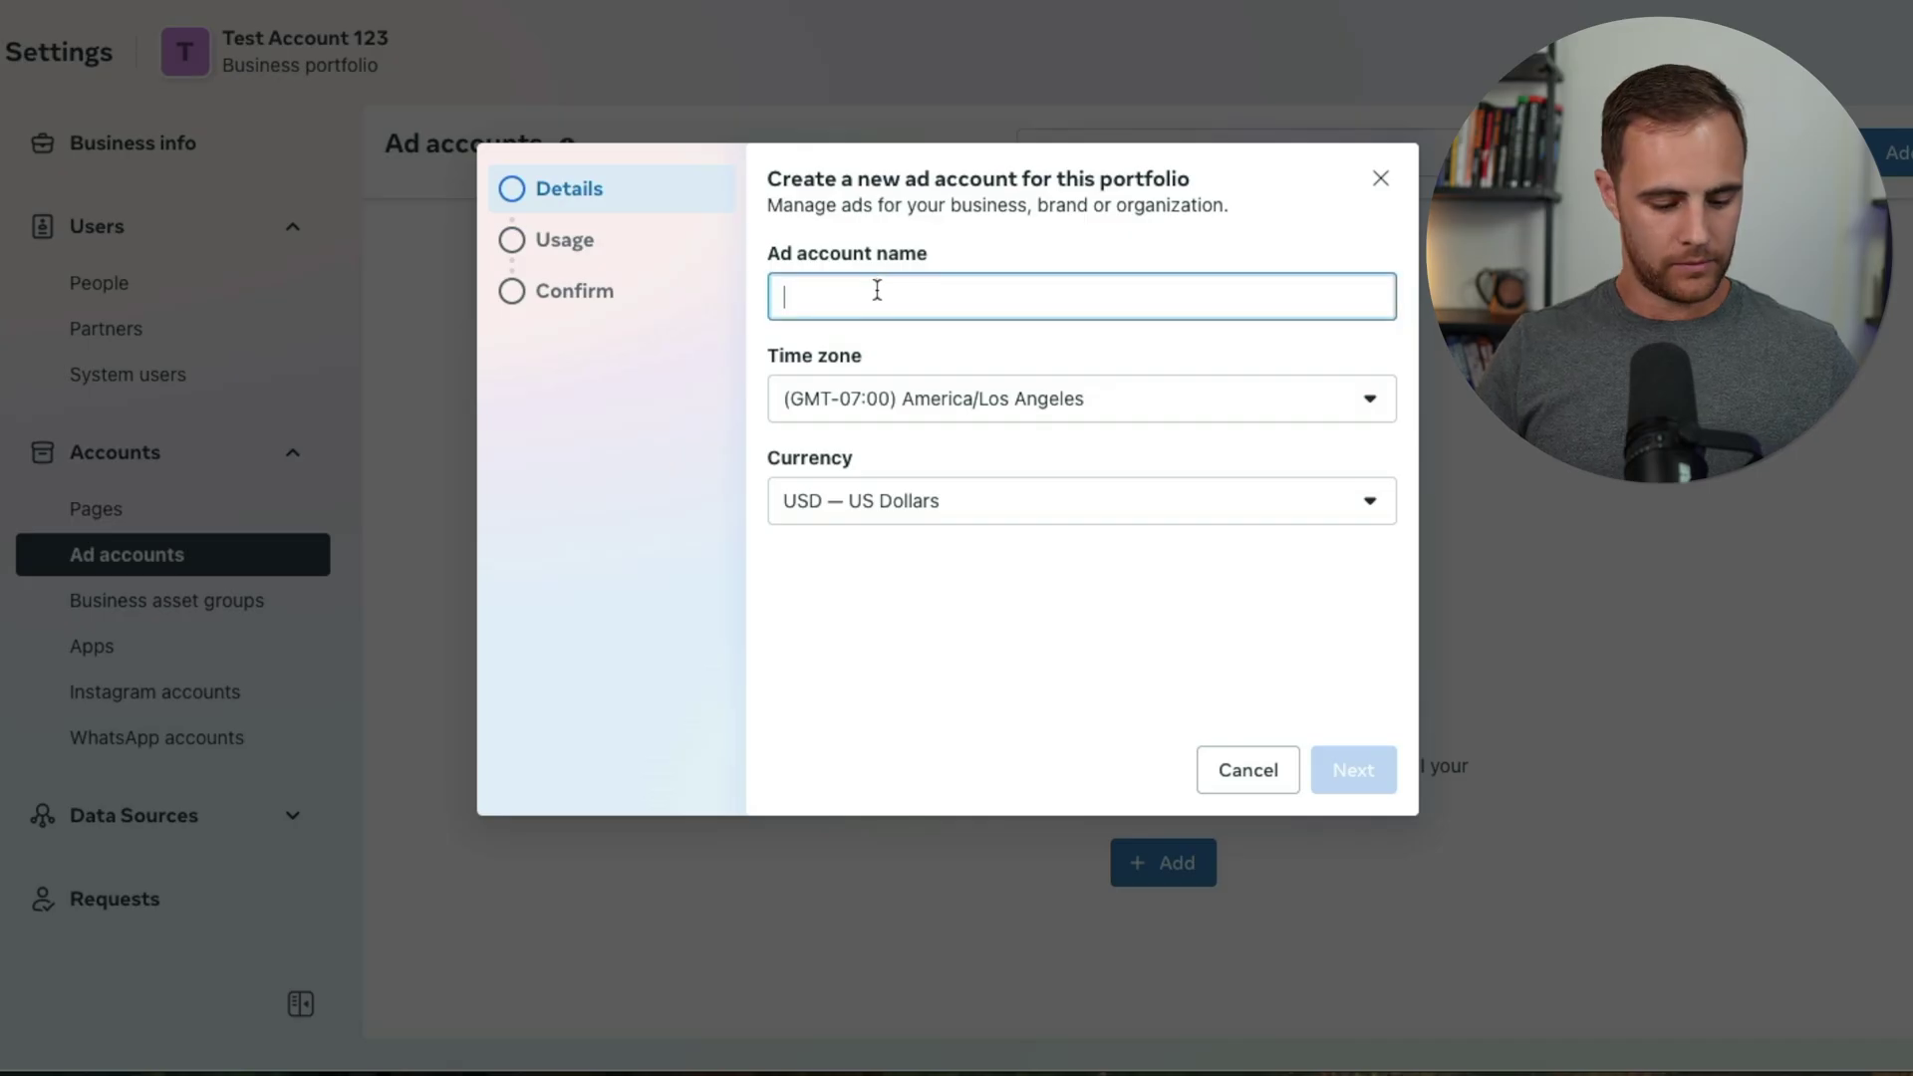
{"action": "key", "text": "Return"}
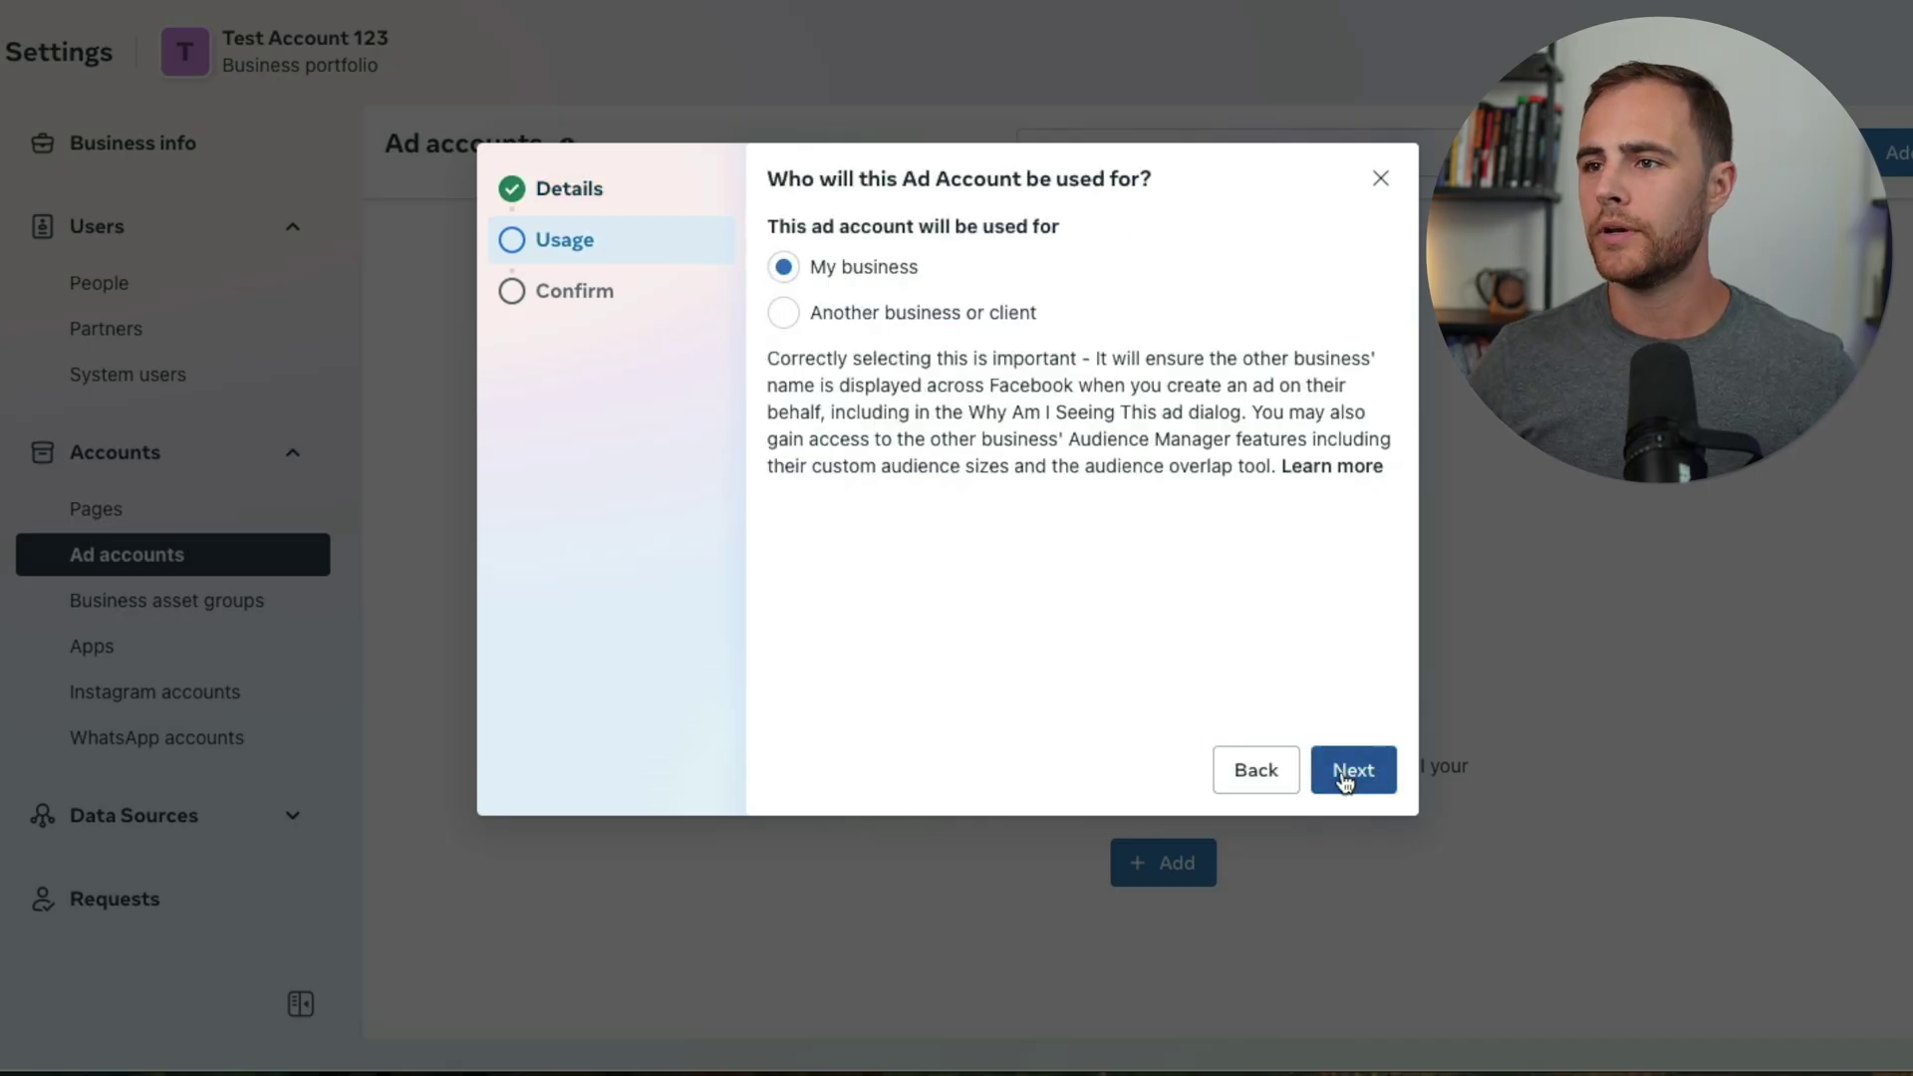
{"action": "left_click", "coordinate": [1351, 770]}
{"action": "left_click", "coordinate": [783, 658]}
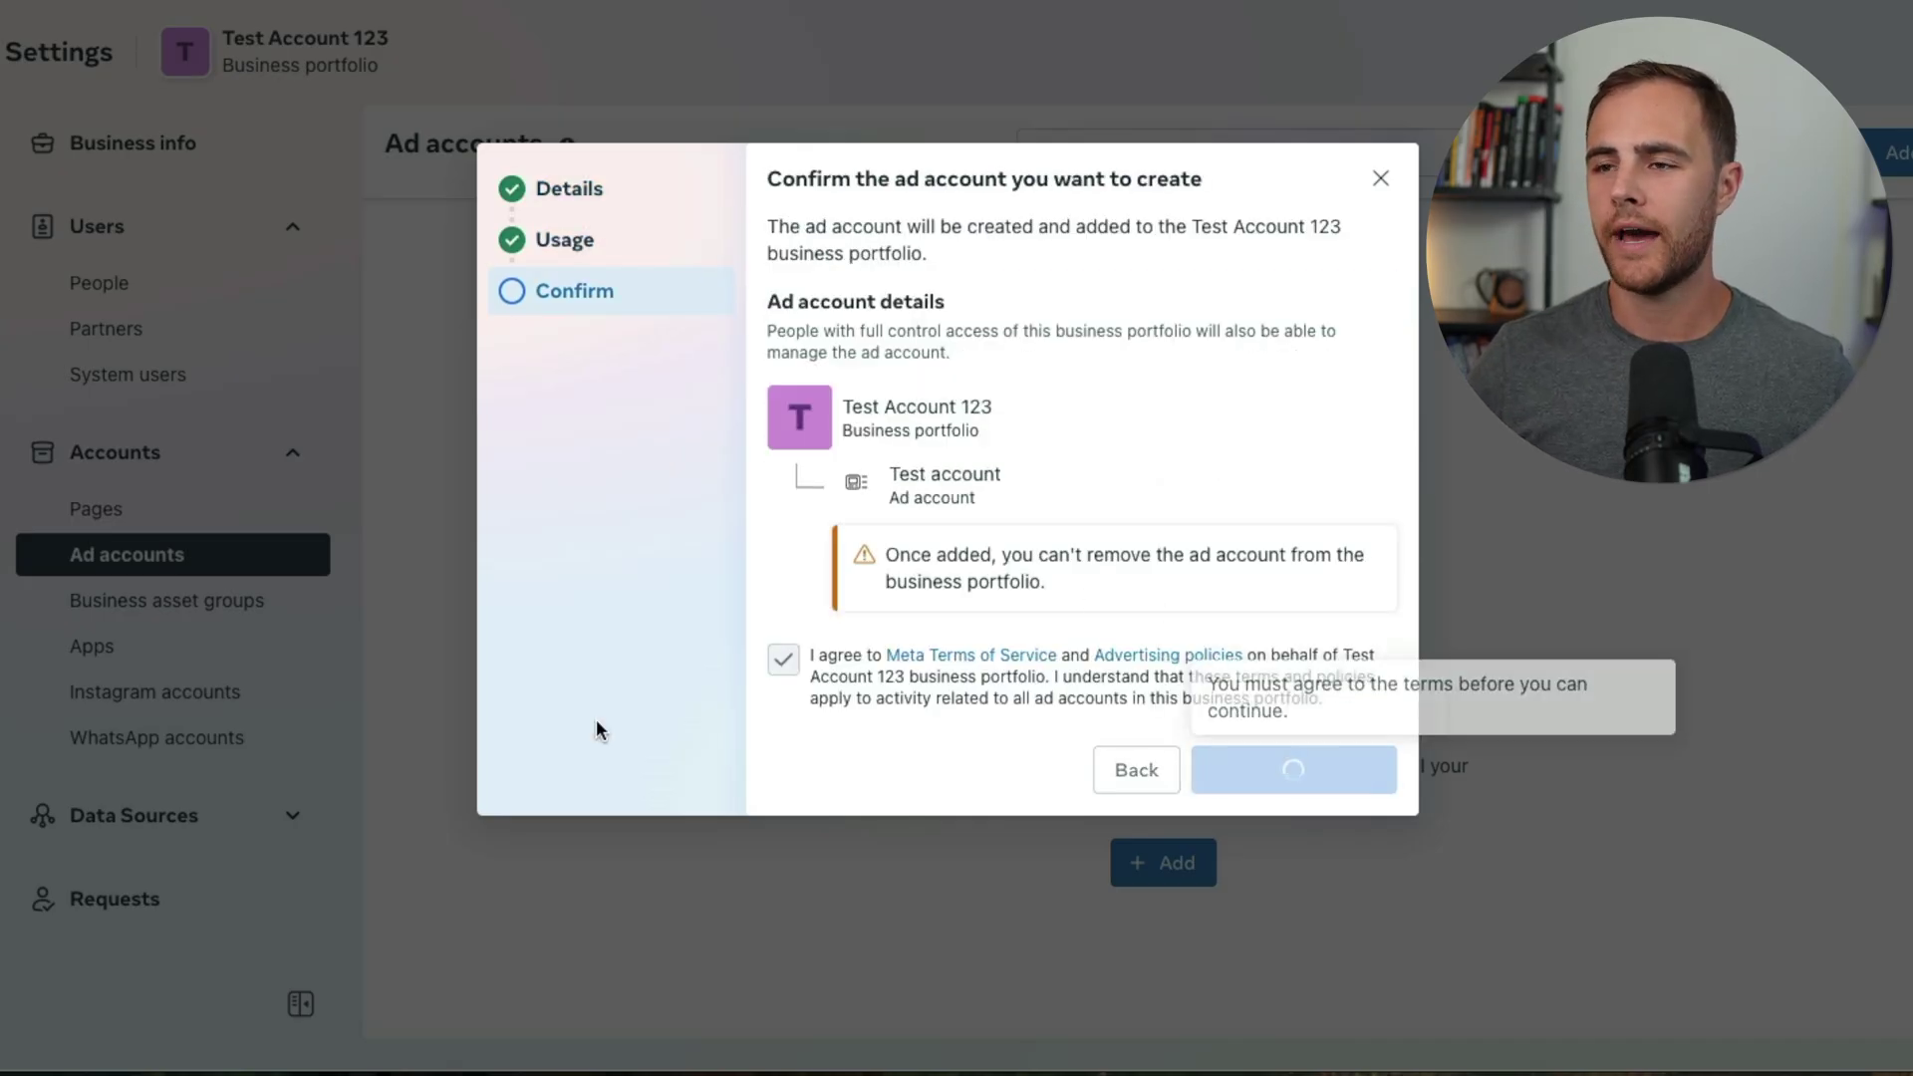
{"action": "left_click", "coordinate": [1293, 770]}
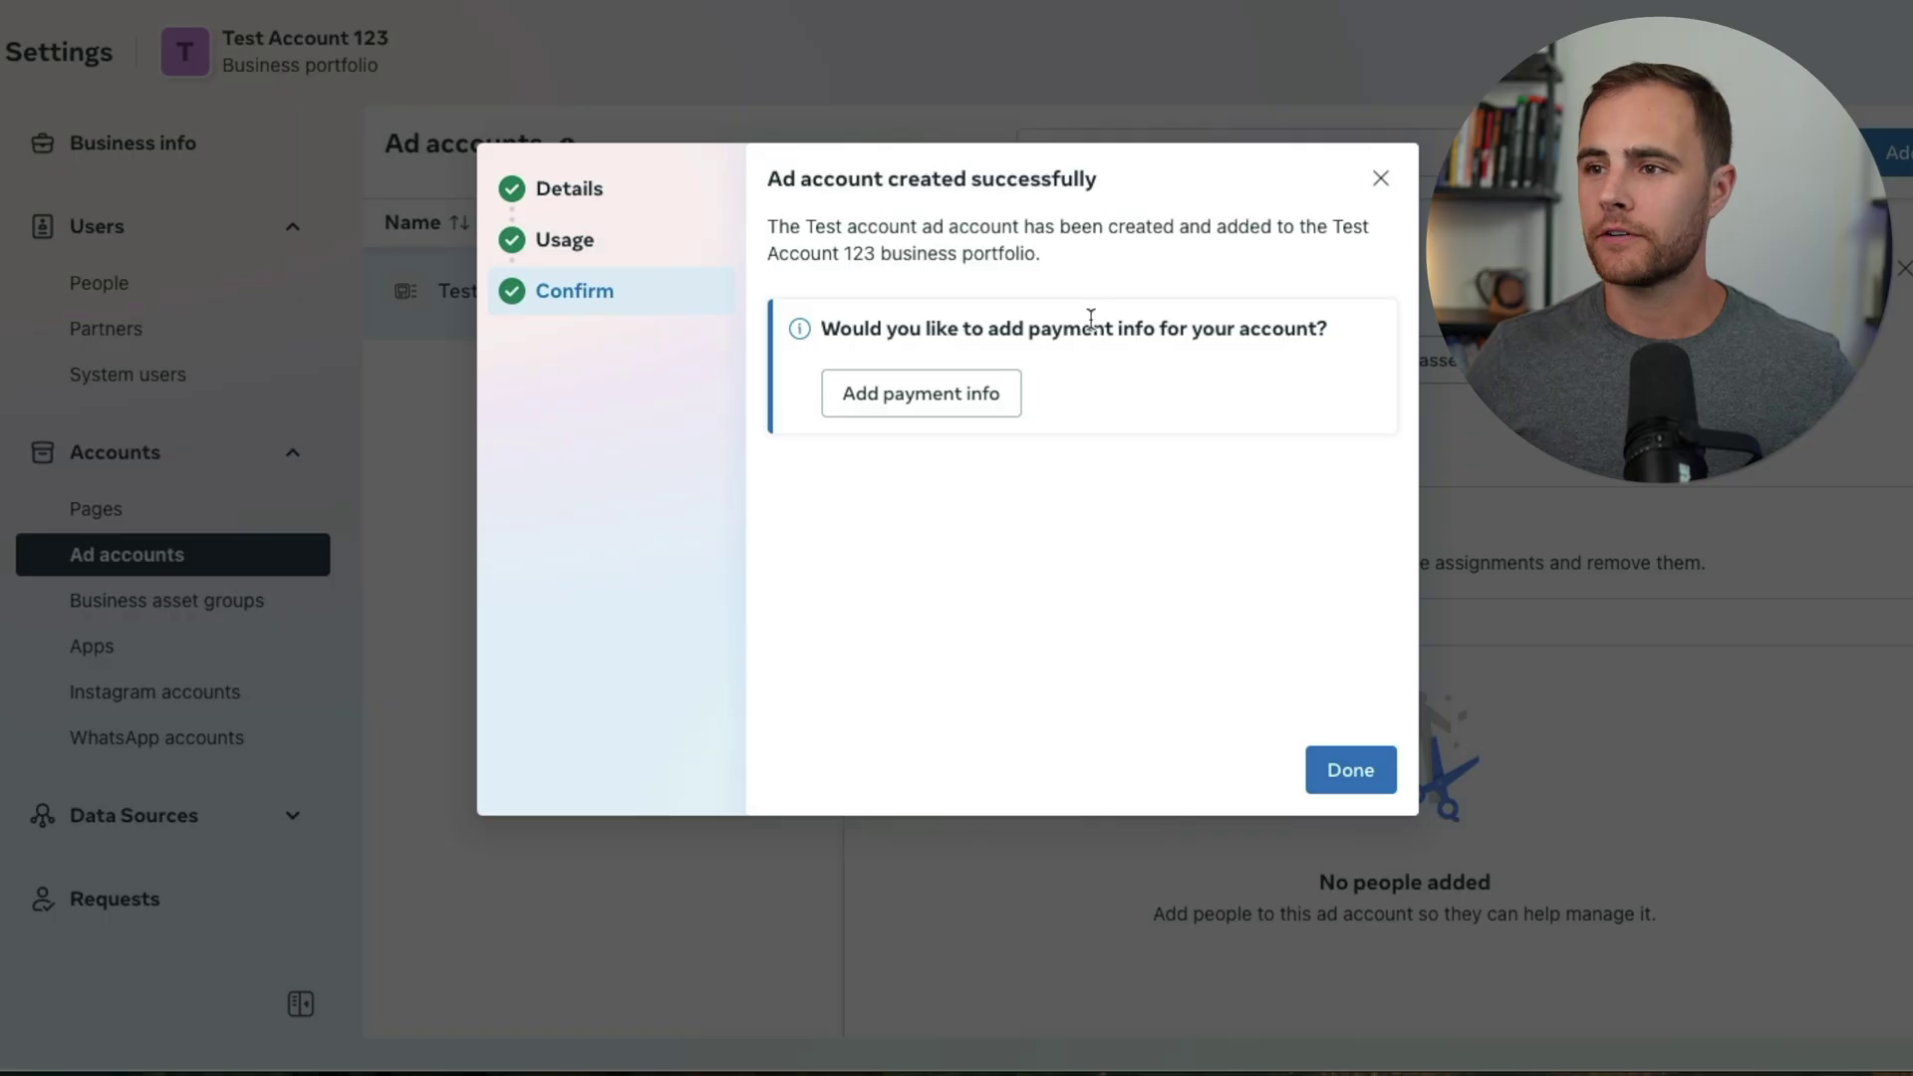
{"action": "left_click", "coordinate": [880, 400]}
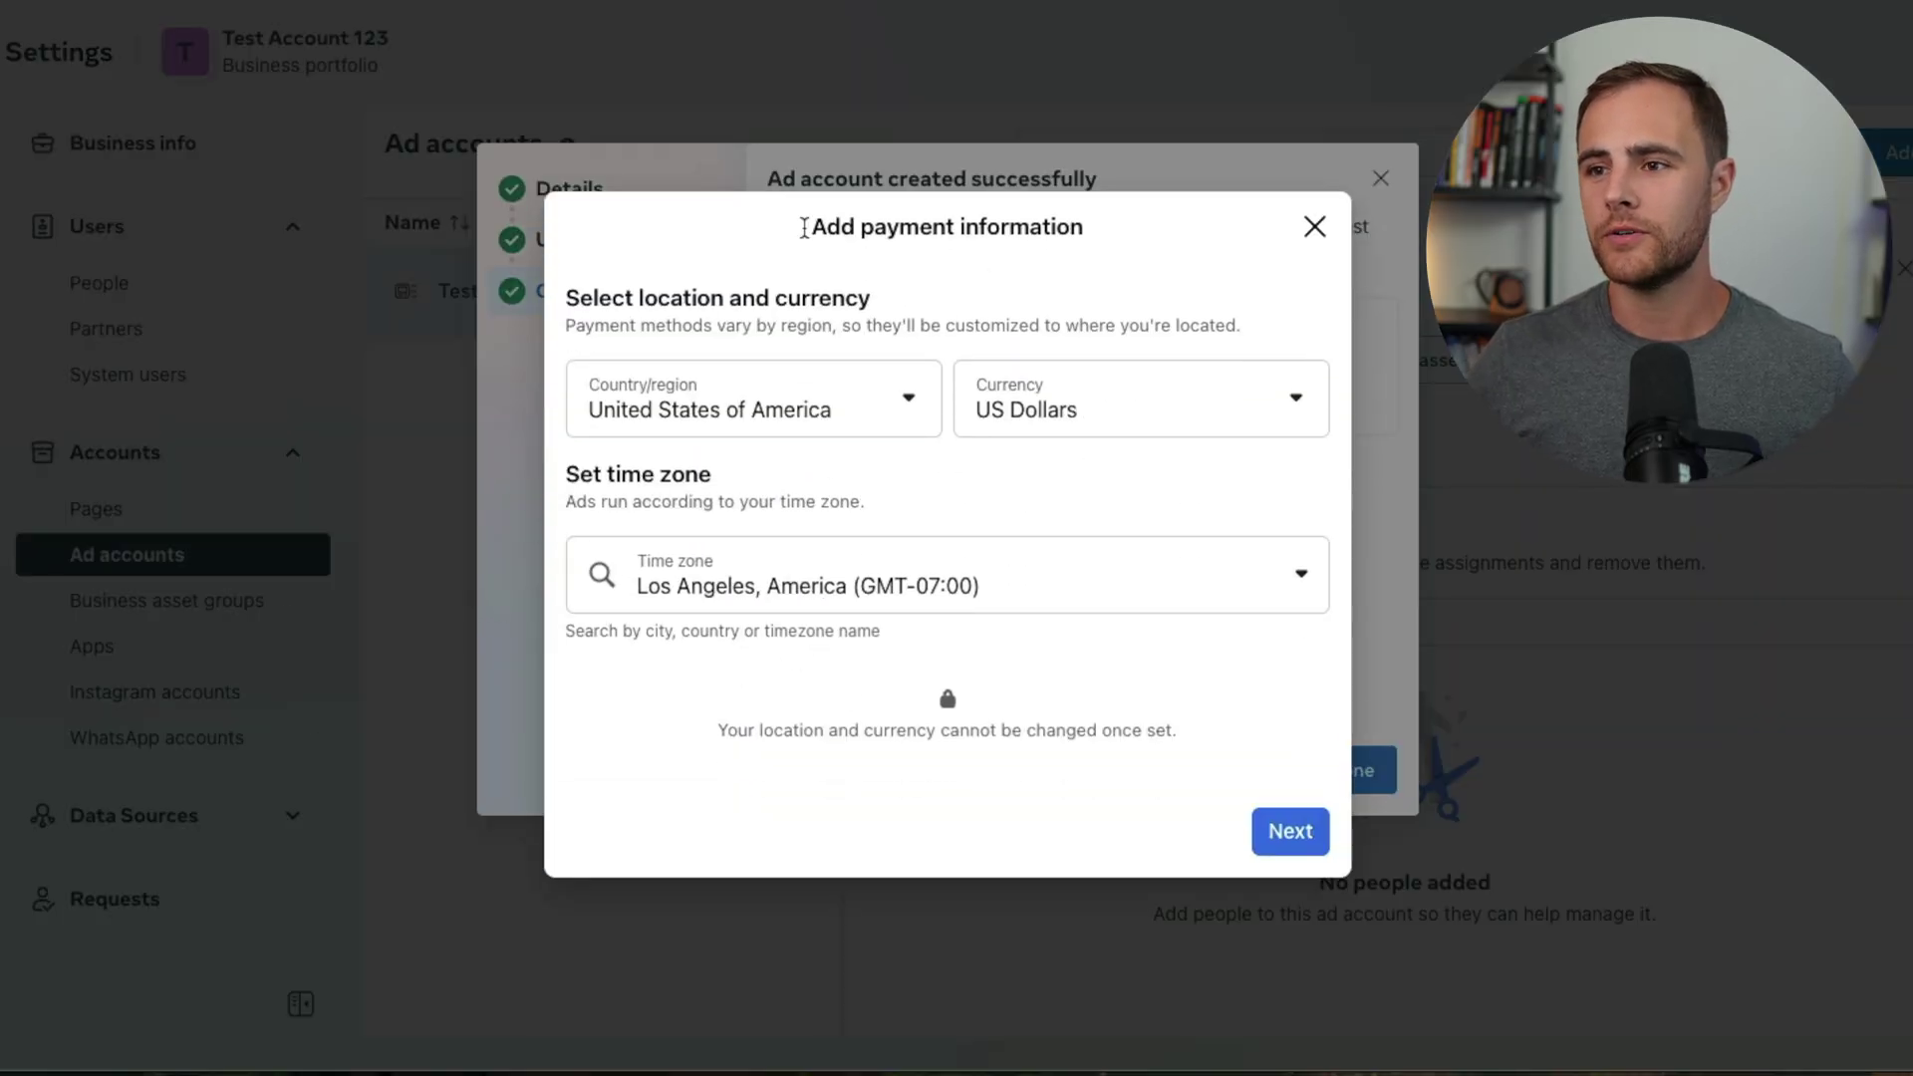
{"action": "left_click", "coordinate": [1285, 834]}
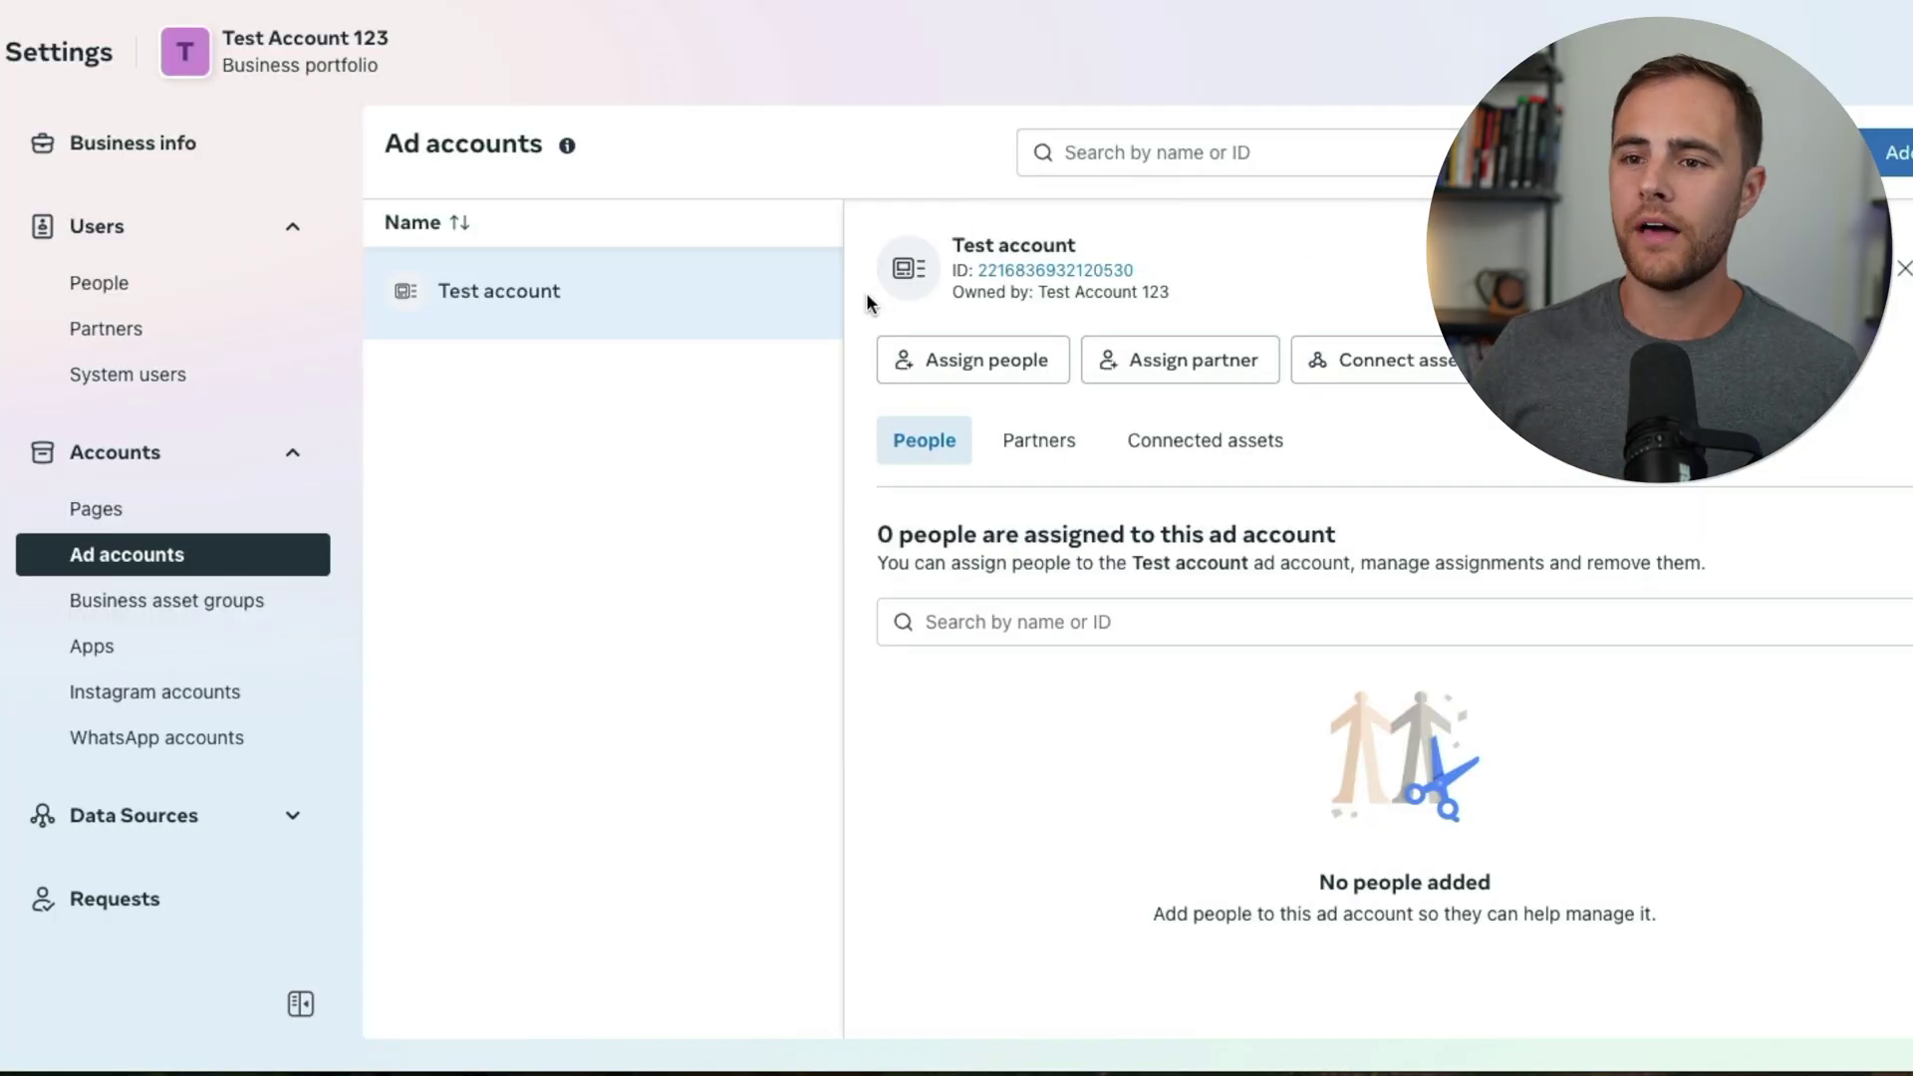
Expand Data Sources and open the Datasets & pixels page
{"action": "left_click", "coordinate": [294, 815]}
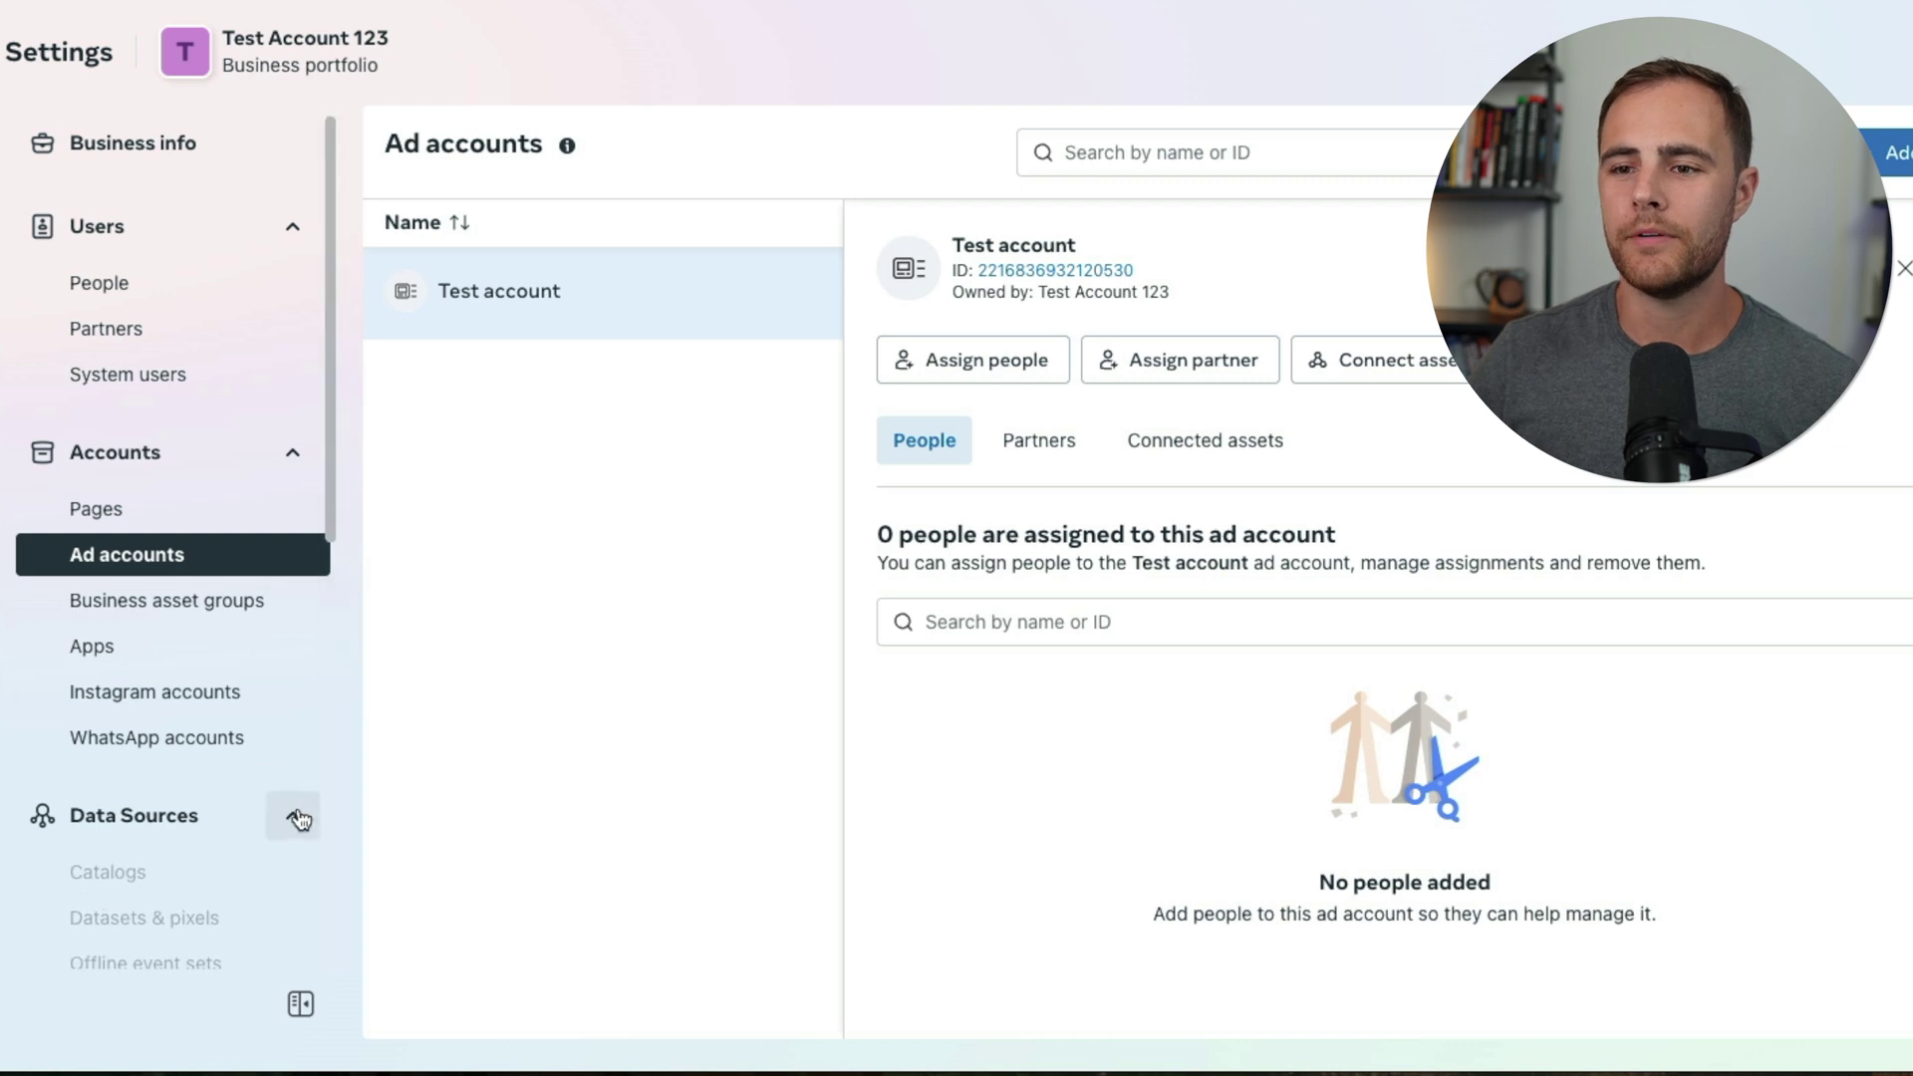
{"action": "scroll", "coordinate": [150, 663], "scroll_direction": "down", "scroll_amount": 1}
{"action": "scroll", "coordinate": [149, 662], "scroll_direction": "down", "scroll_amount": 5}
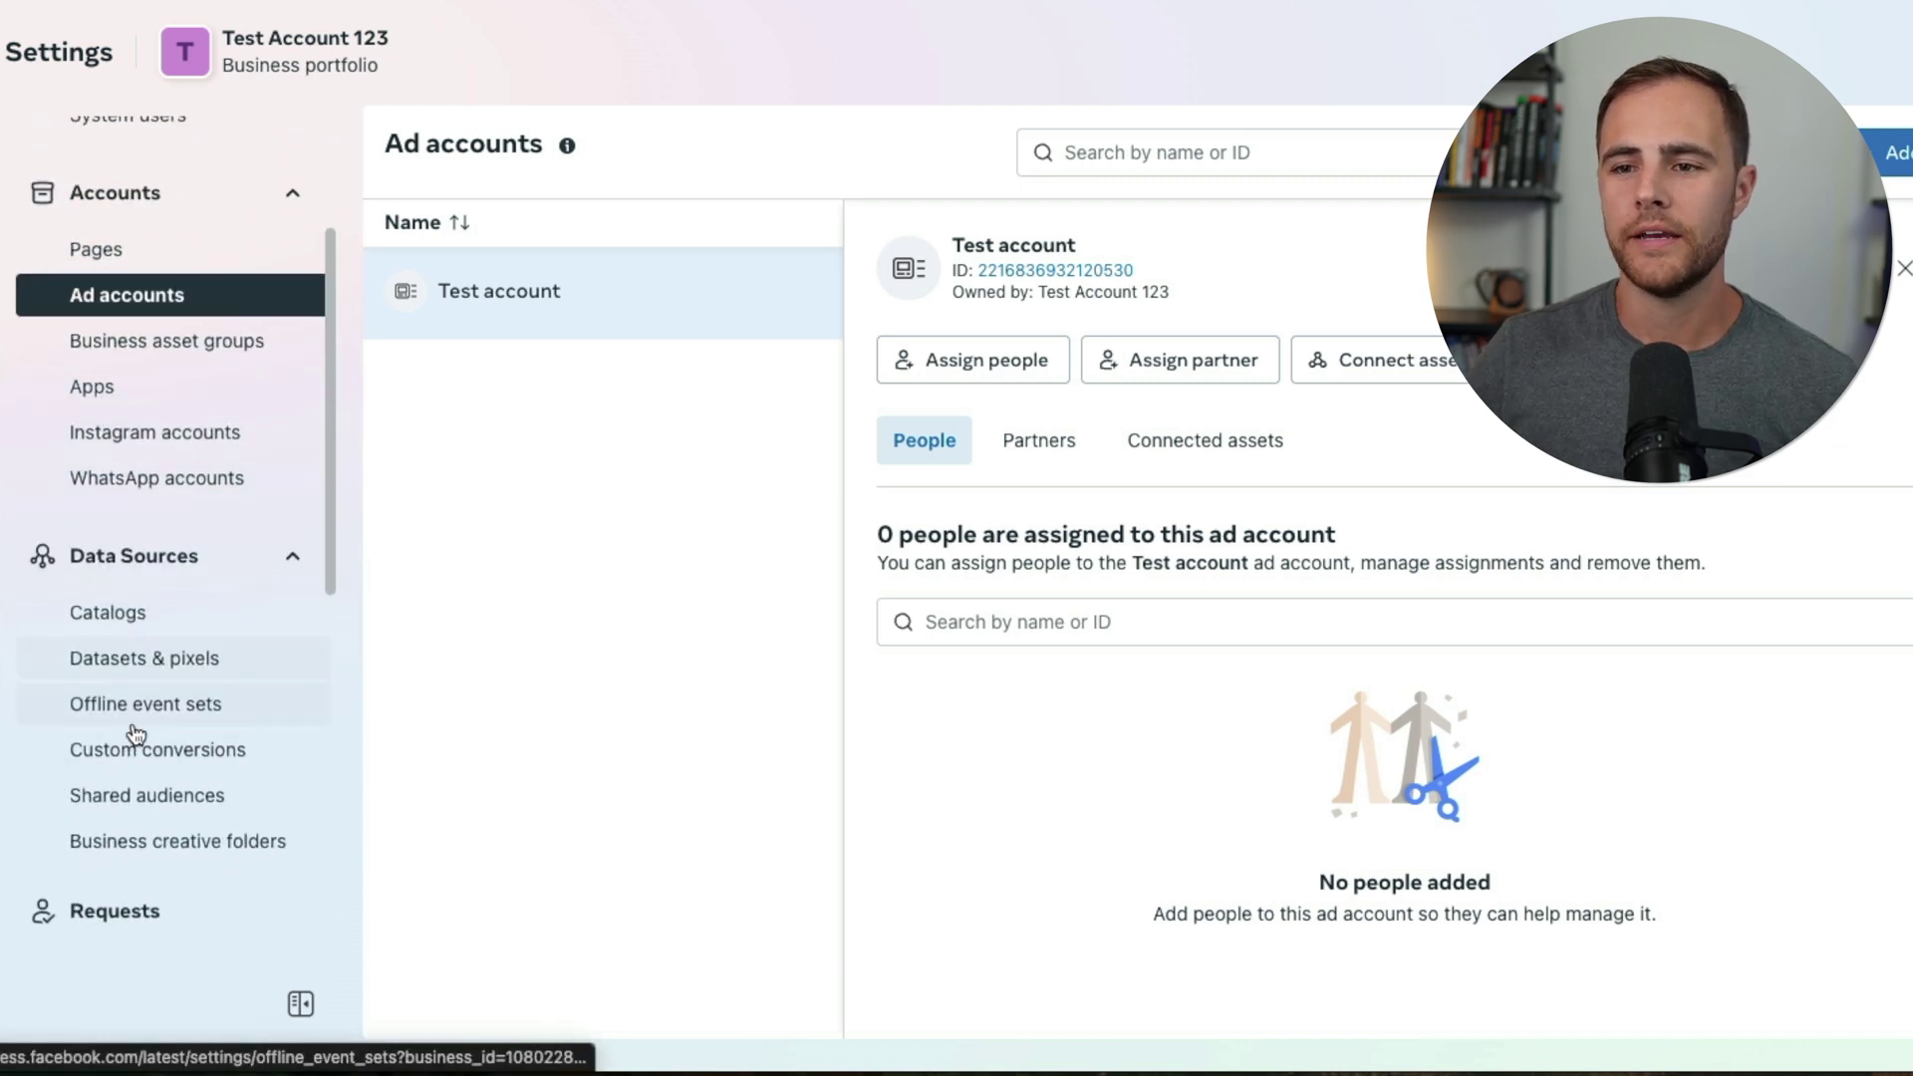
{"action": "left_click", "coordinate": [140, 656]}
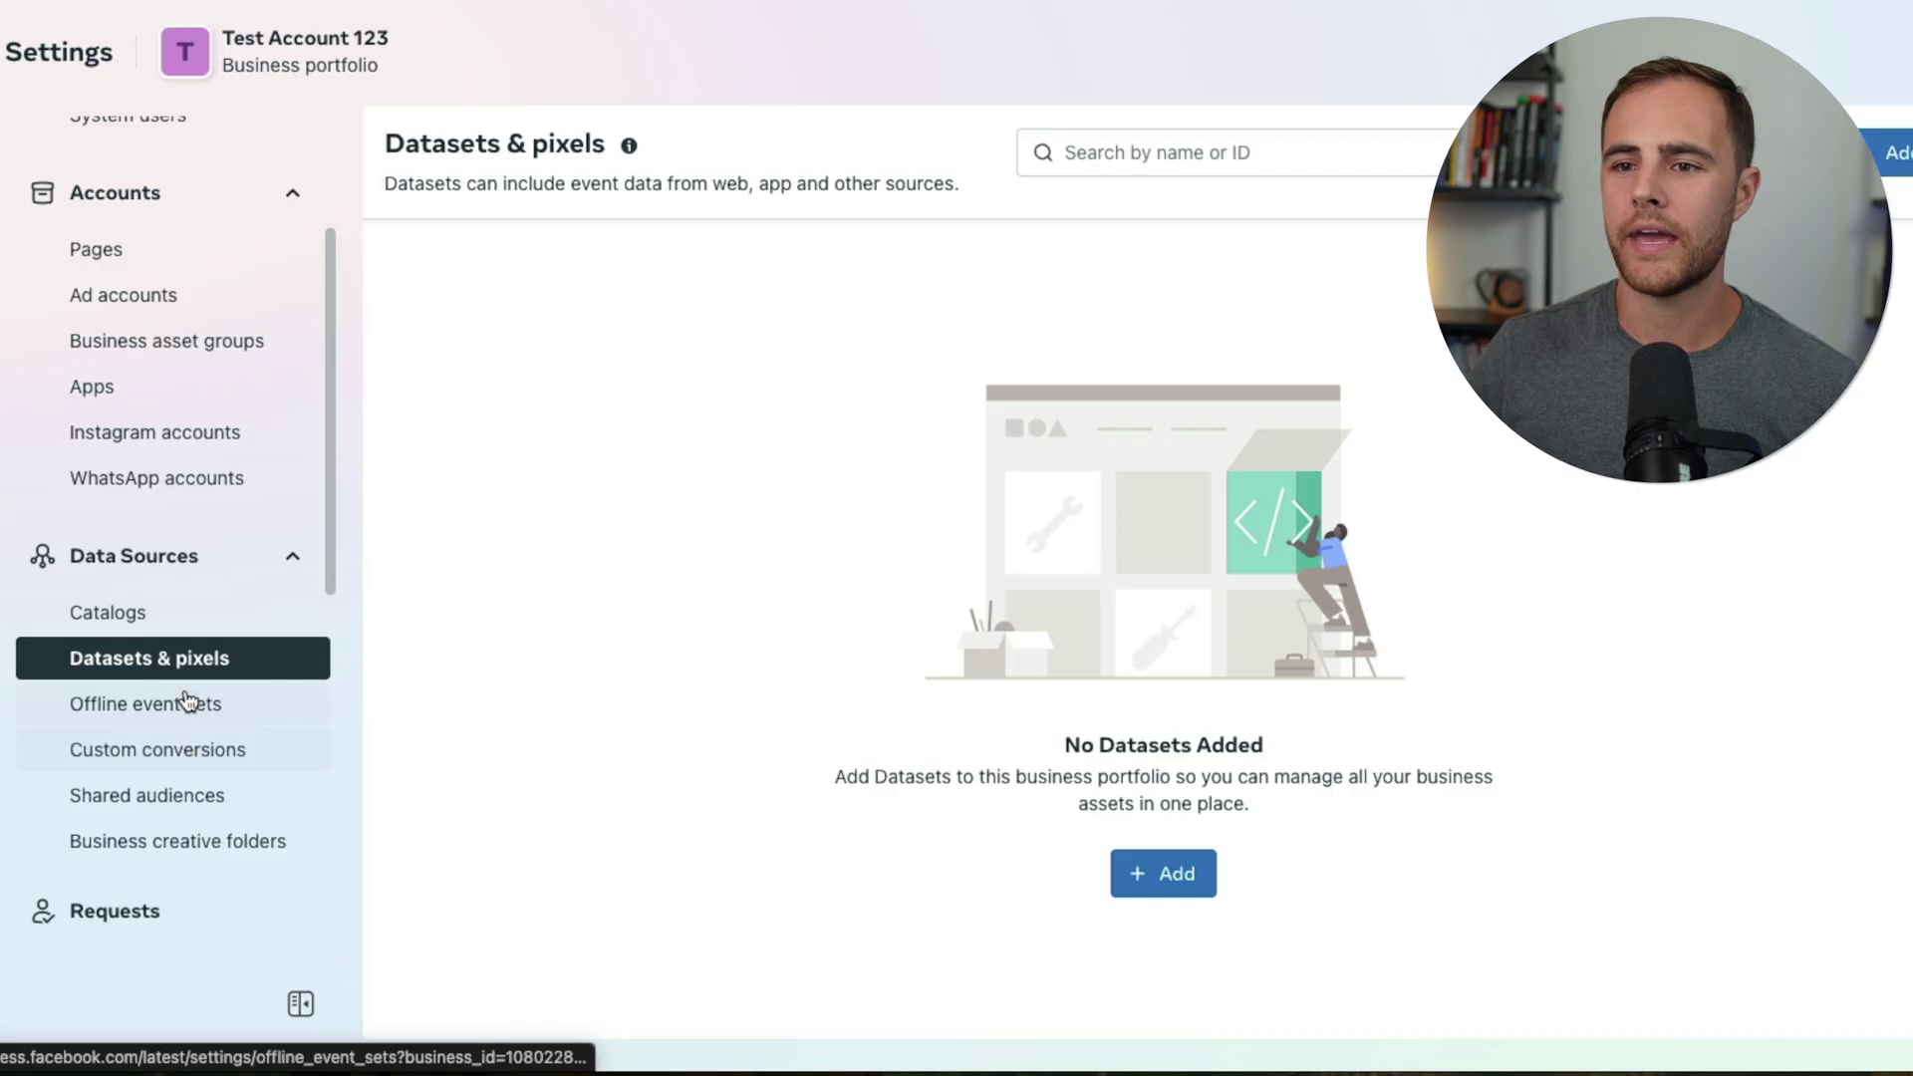
{"action": "scroll", "coordinate": [239, 691], "scroll_direction": "down", "scroll_amount": 1}
{"action": "scroll", "coordinate": [170, 742], "scroll_direction": "down", "scroll_amount": 5}
View the Domains page under Brand safety, then return to Datasets & pixels
{"action": "left_click", "coordinate": [289, 524]}
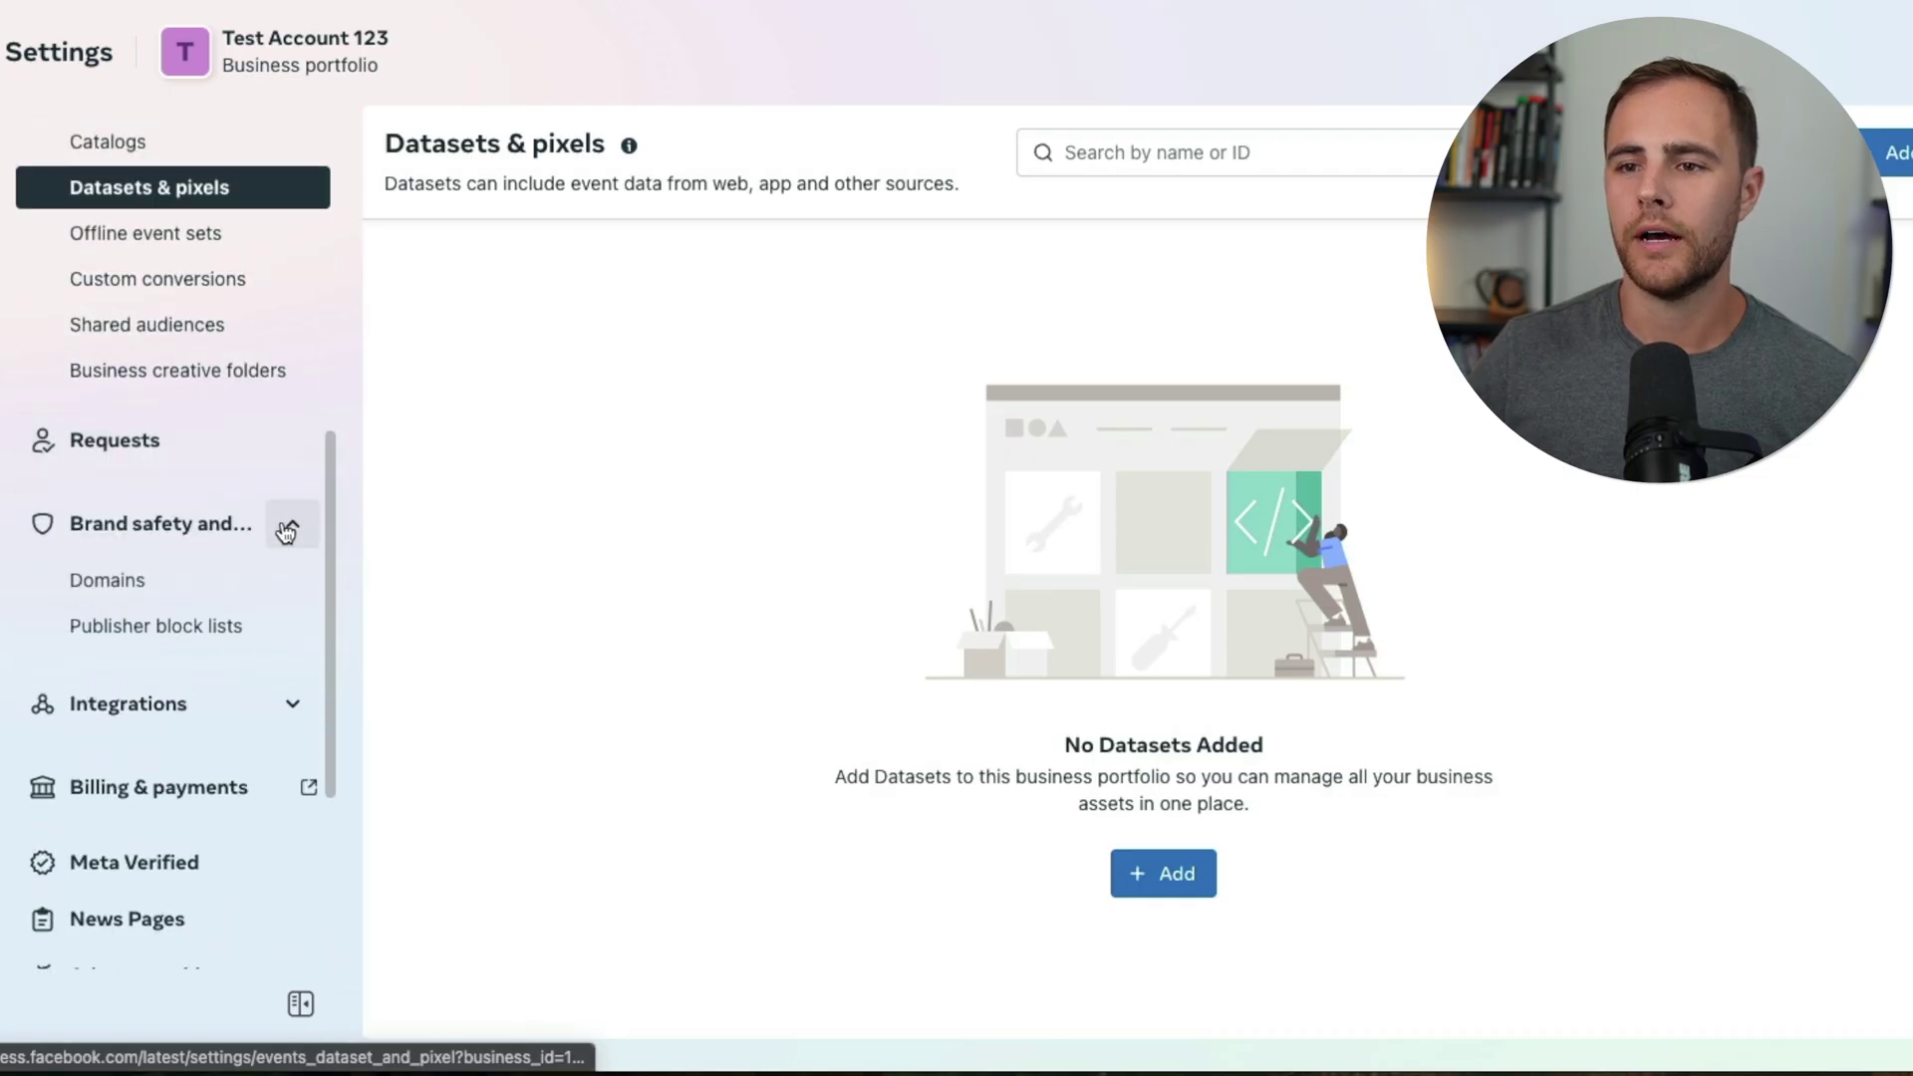
{"action": "left_click", "coordinate": [165, 585]}
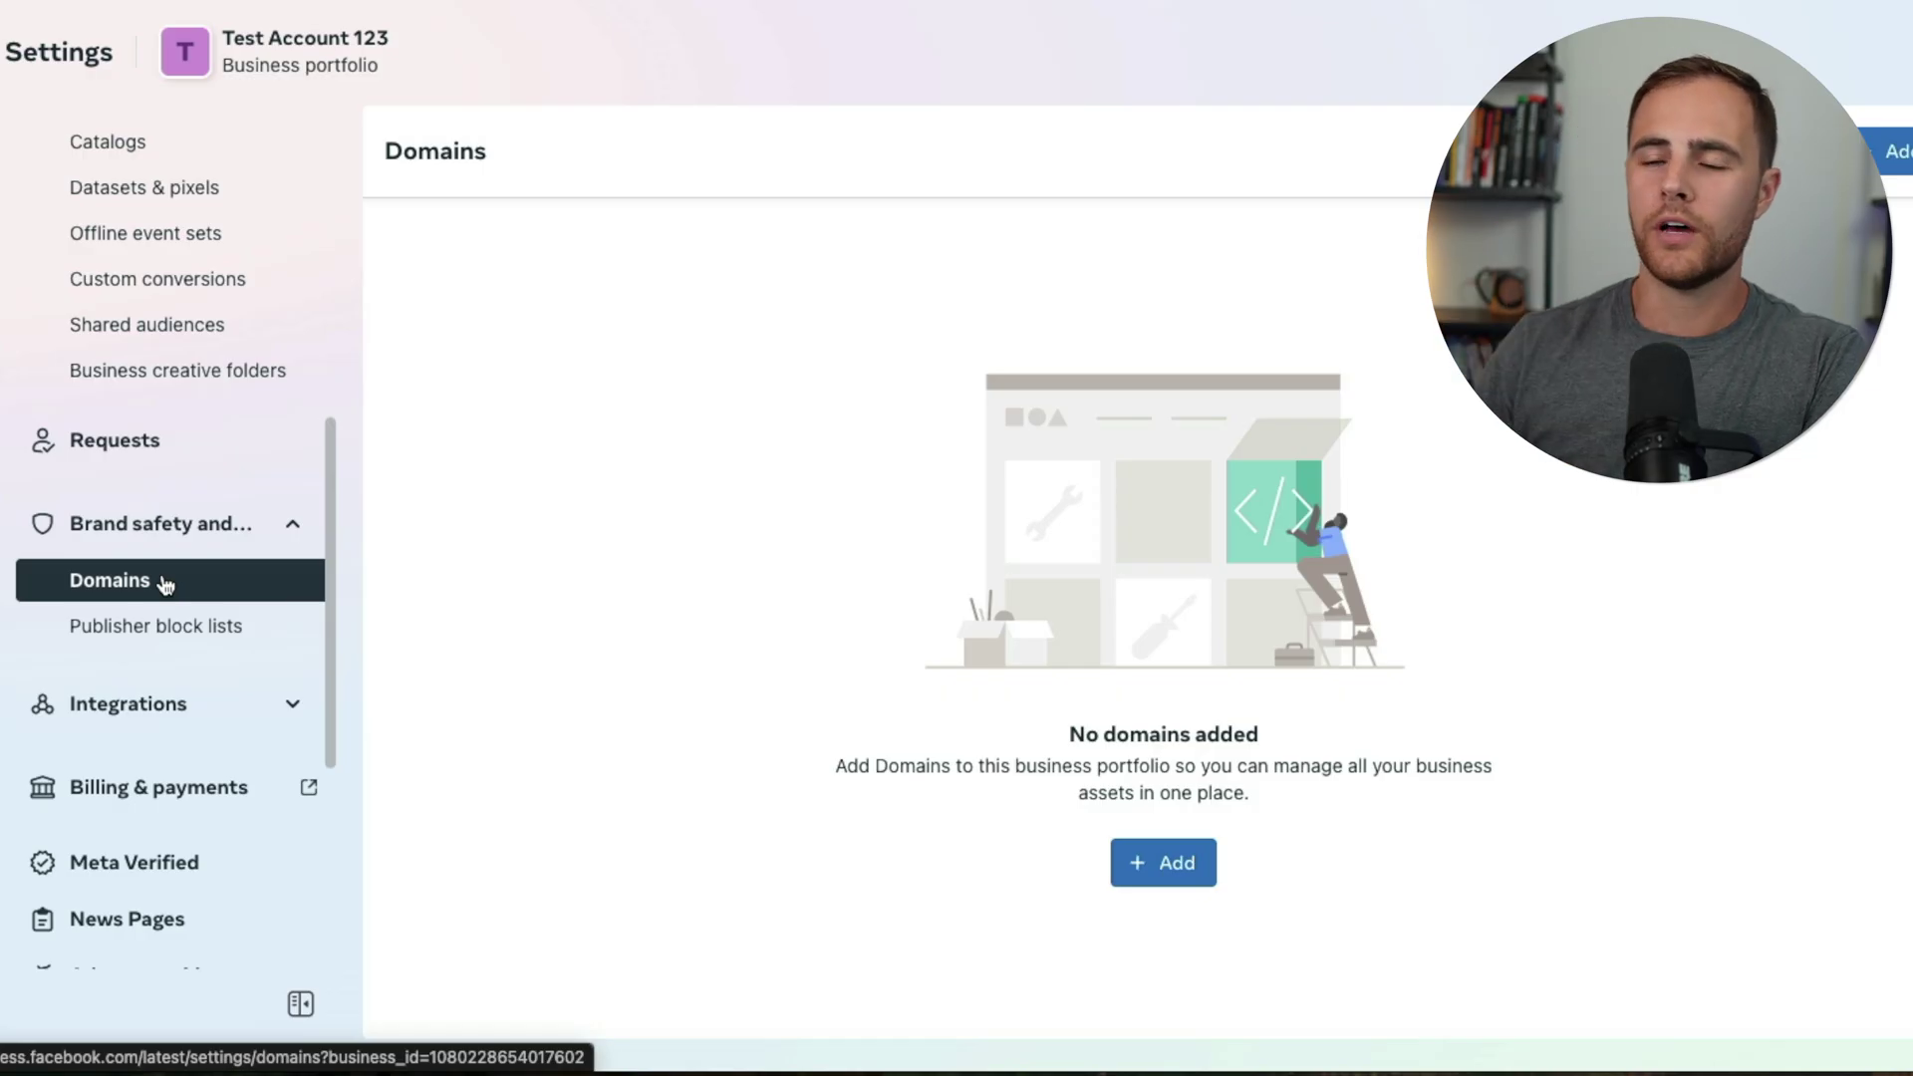
{"action": "left_click", "coordinate": [190, 184]}
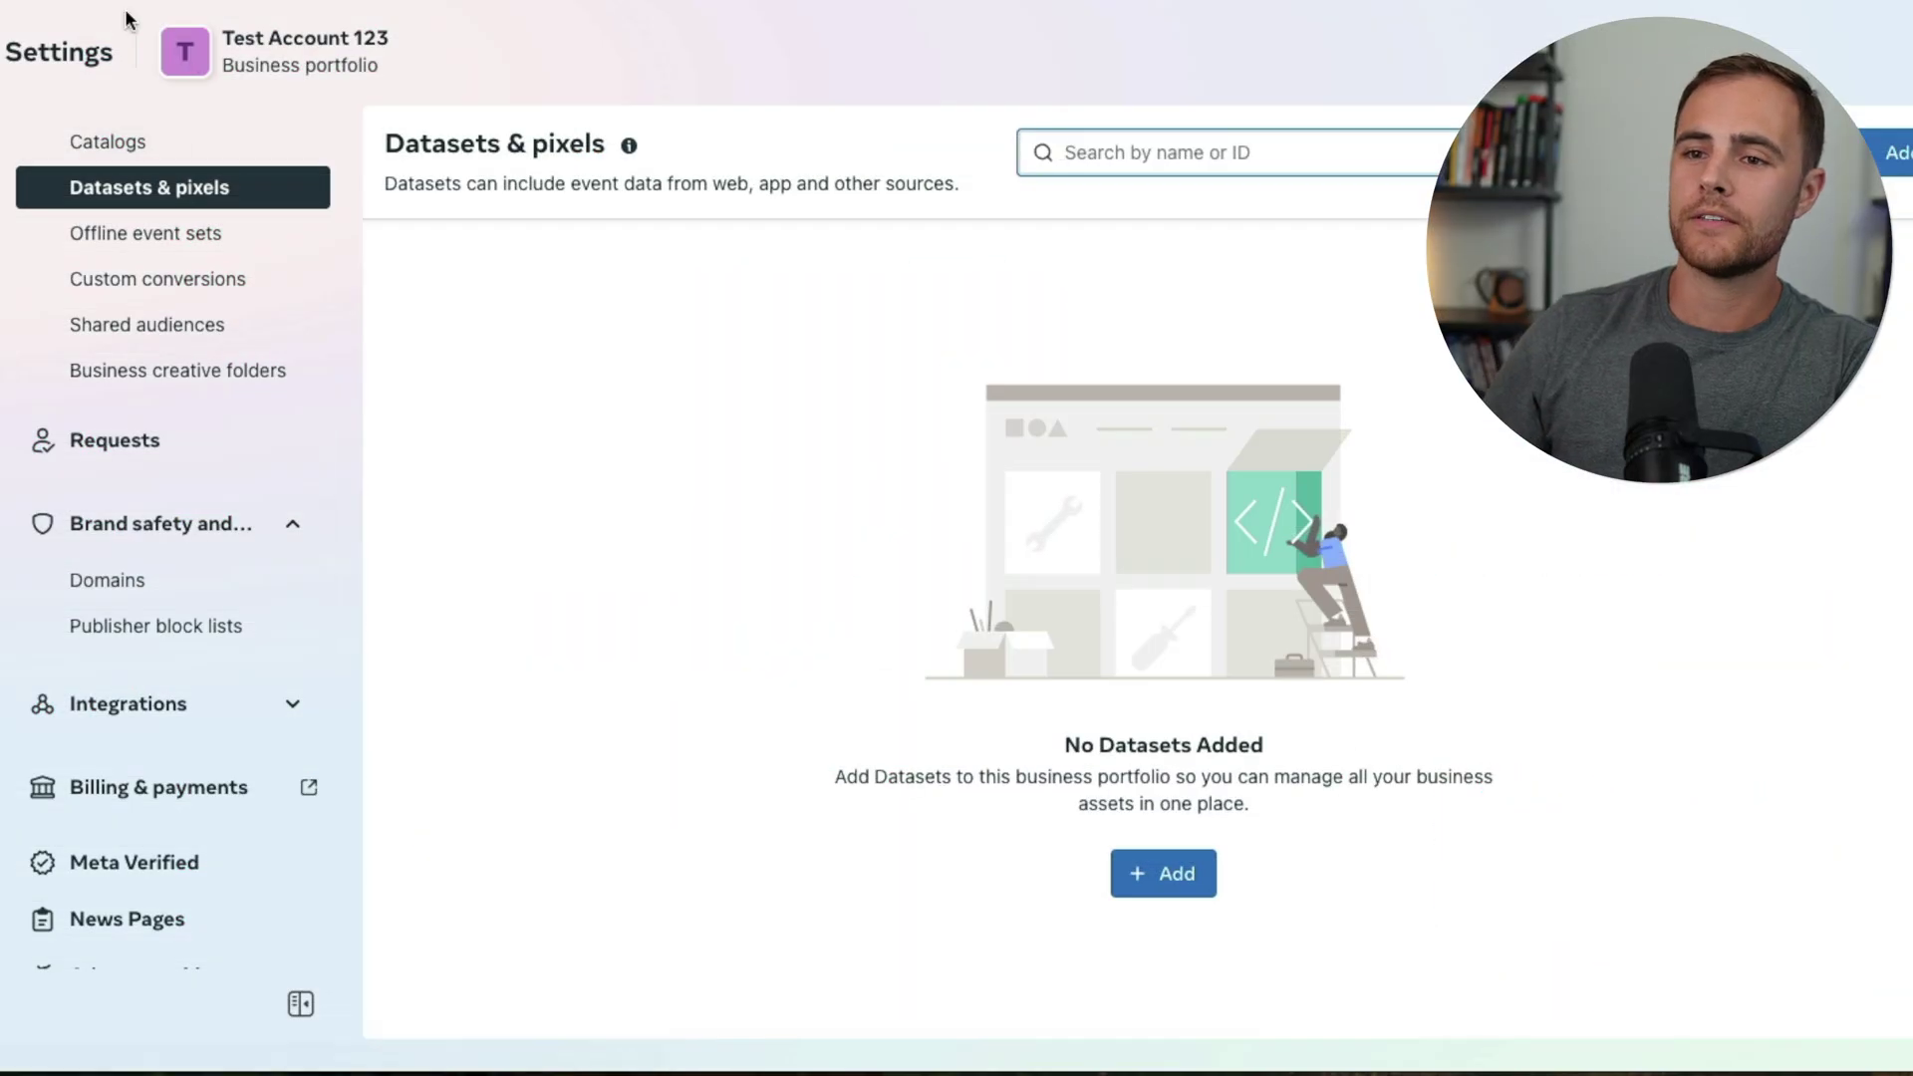
From the Domains page, create a new domain and begin entering the business's root domain
{"action": "left_click", "coordinate": [120, 576]}
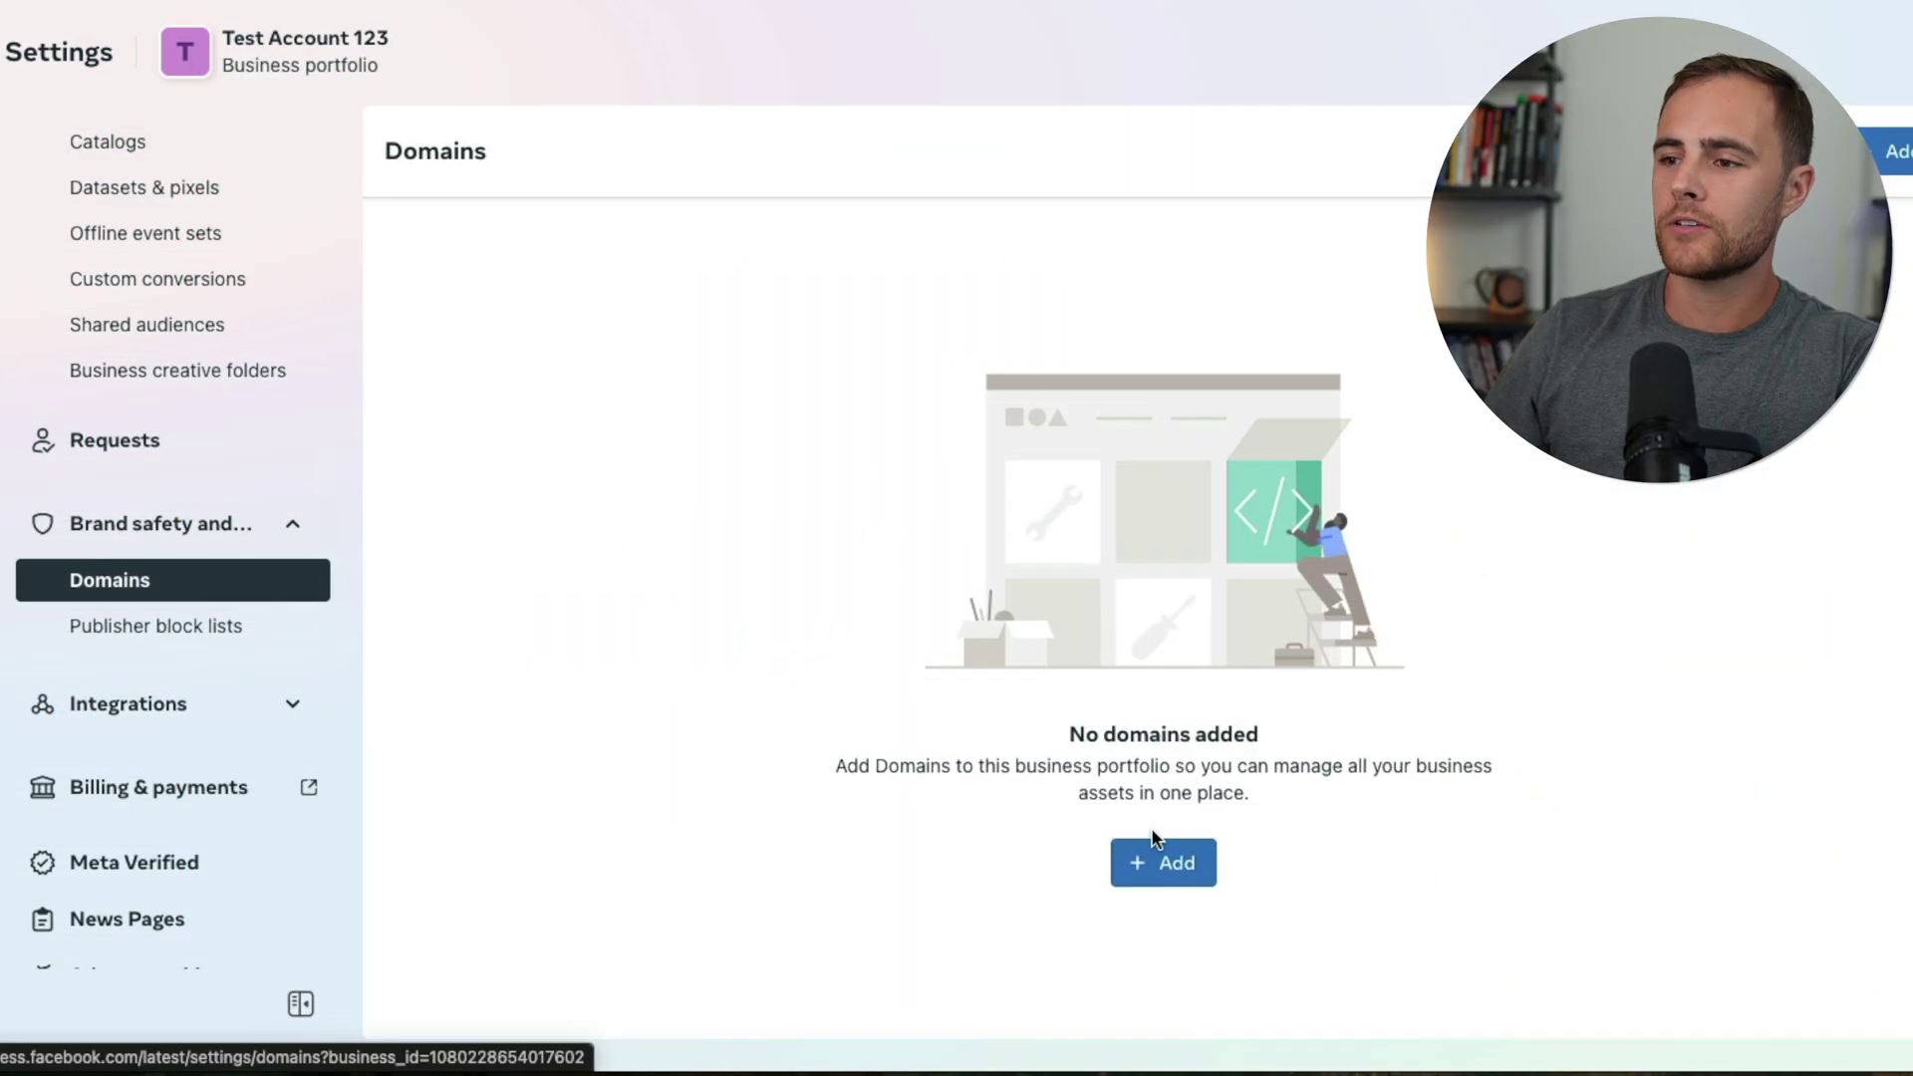
{"action": "left_click", "coordinate": [1163, 867]}
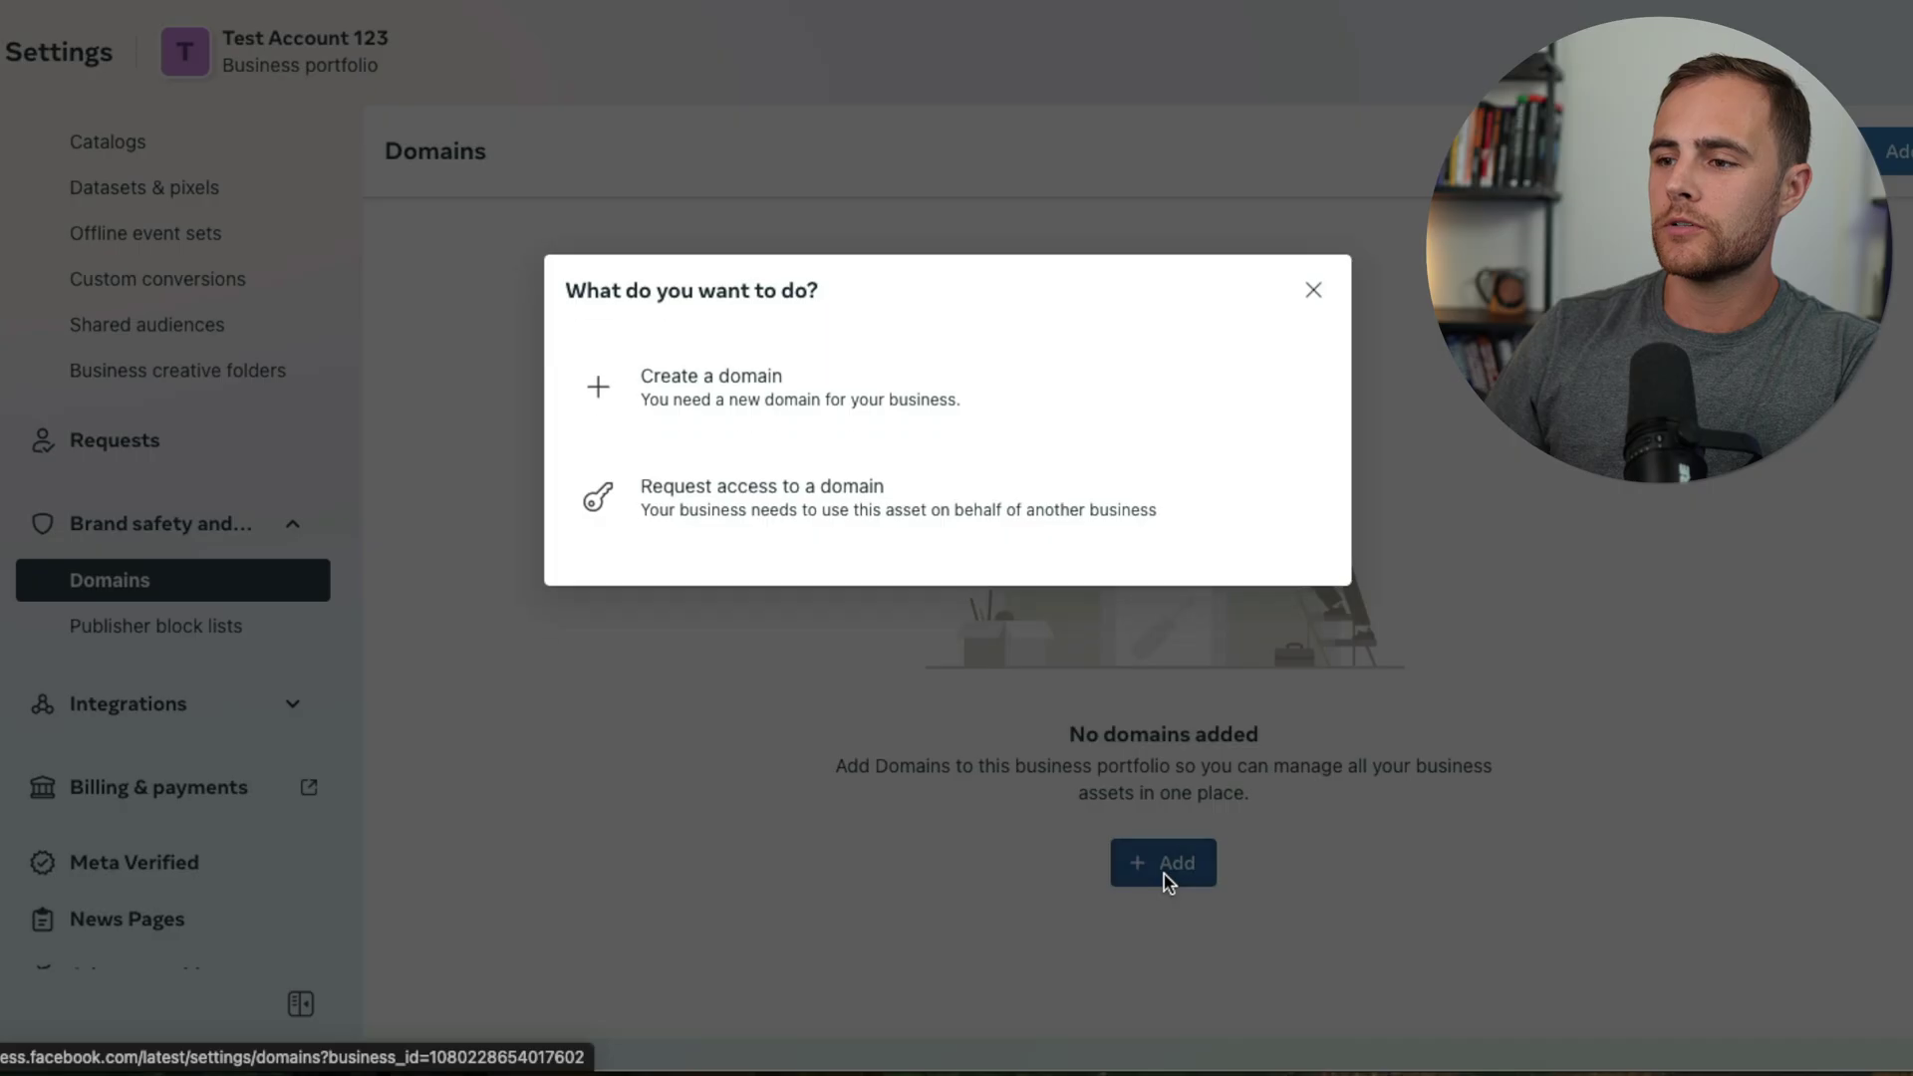
{"action": "left_click", "coordinate": [823, 402]}
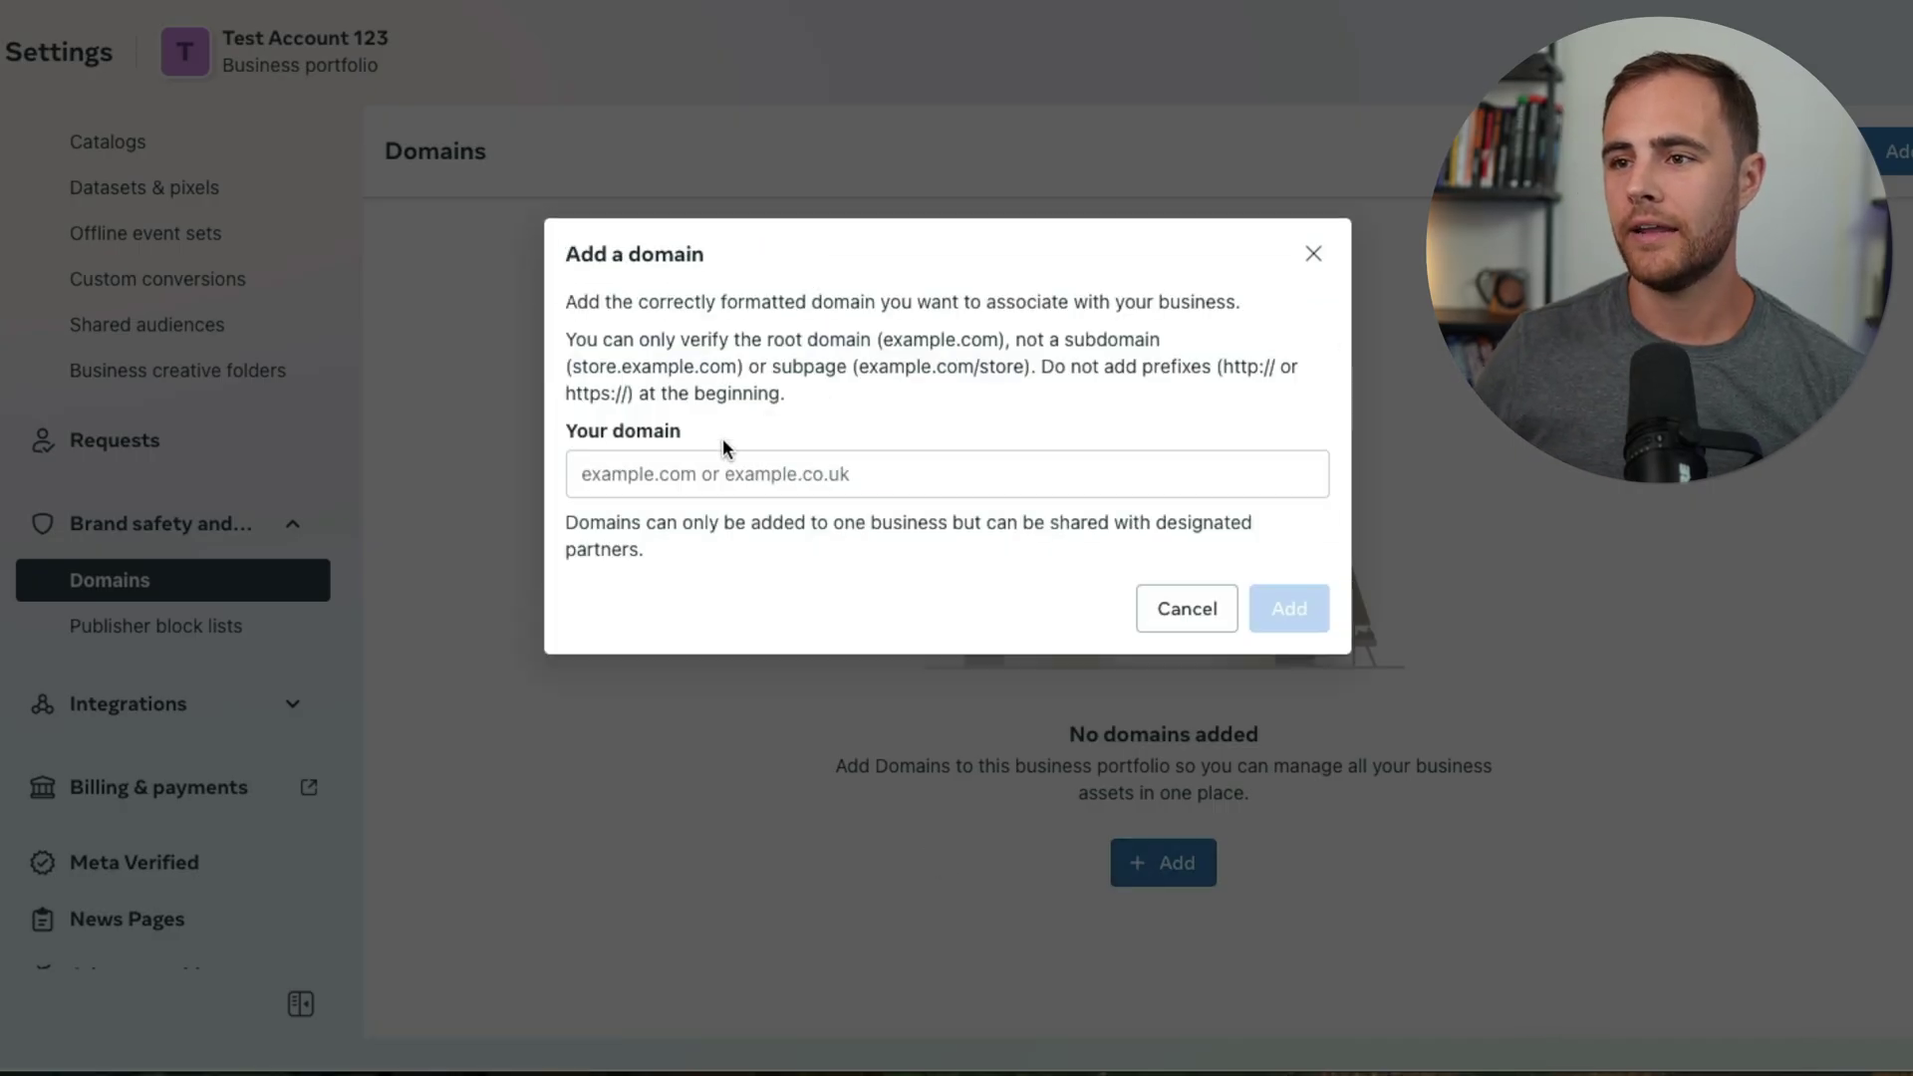
{"action": "left_click", "coordinate": [696, 471]}
{"action": "type", "text": "mattshiver.com"}
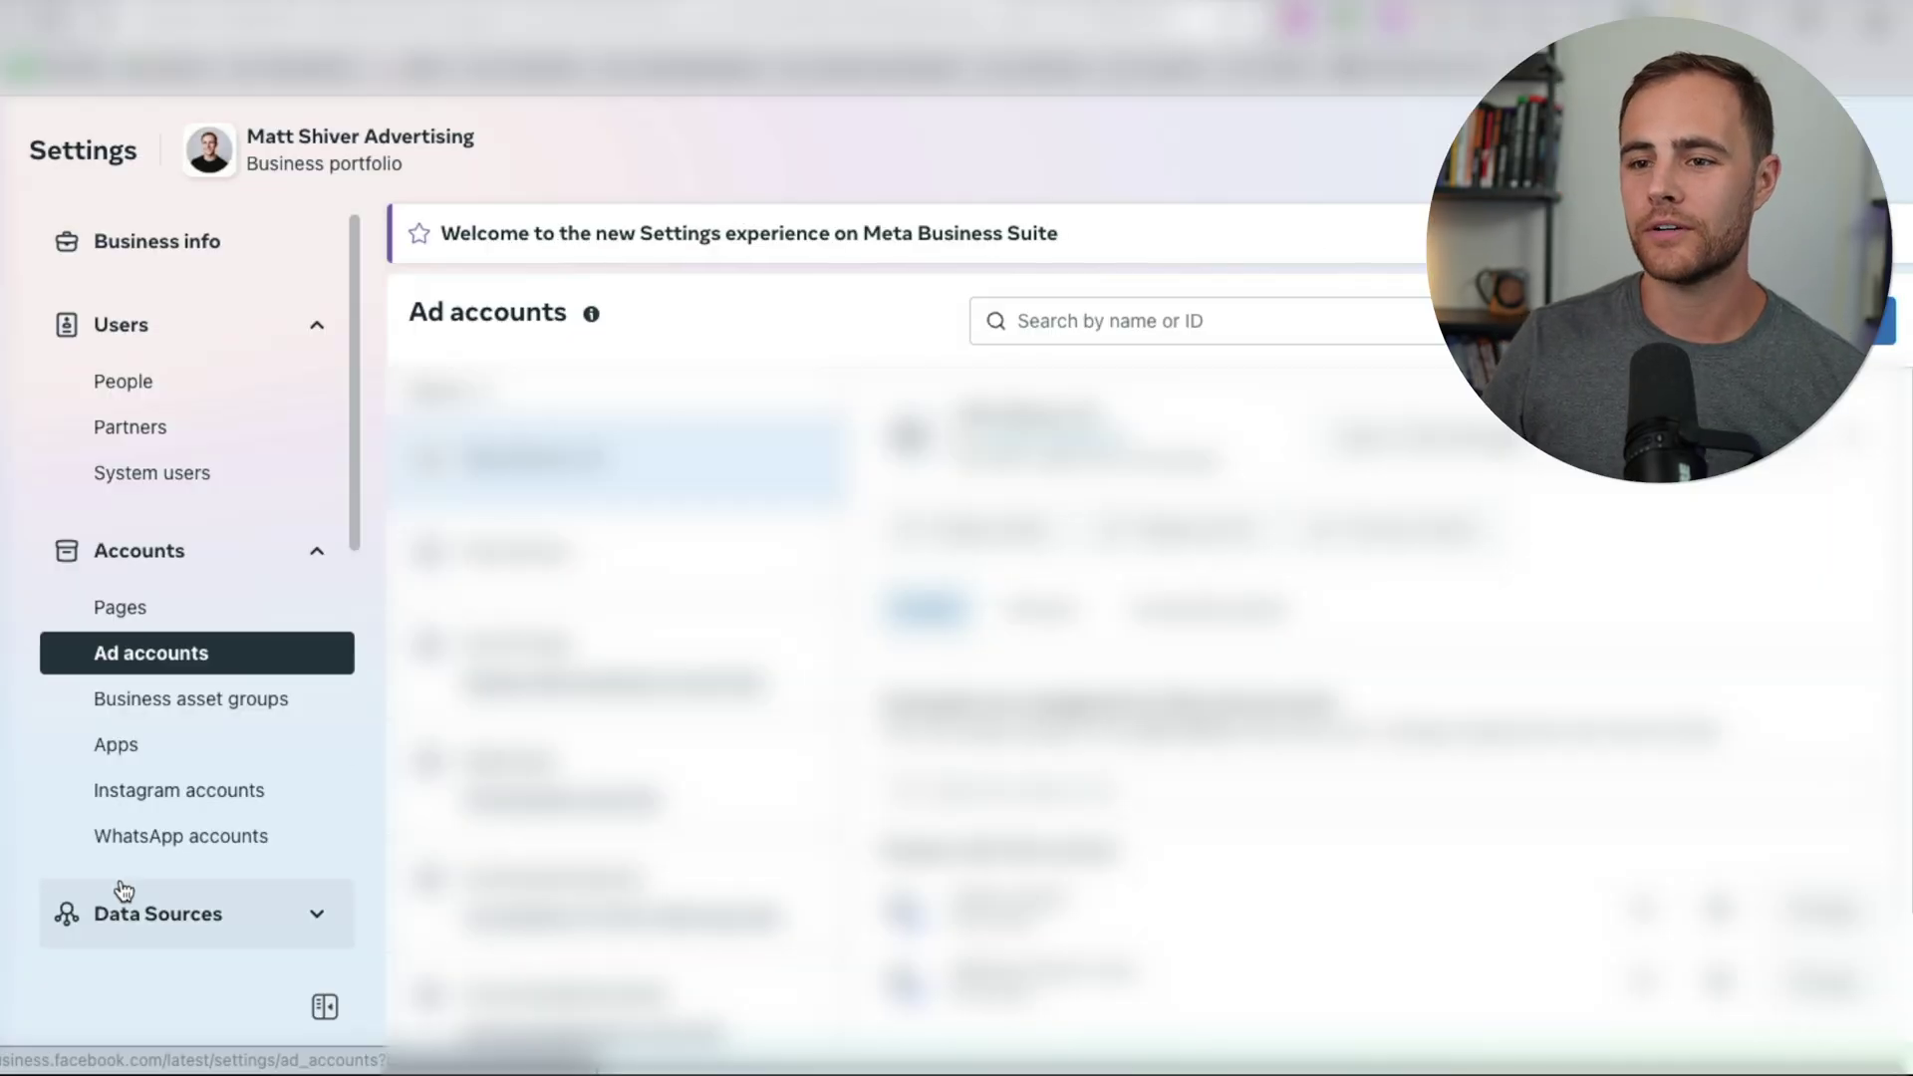
Open the remotecoaching.app domain settings and review the meta-tag and HTML file verification methods
{"action": "scroll", "coordinate": [120, 797], "scroll_direction": "down", "scroll_amount": 5}
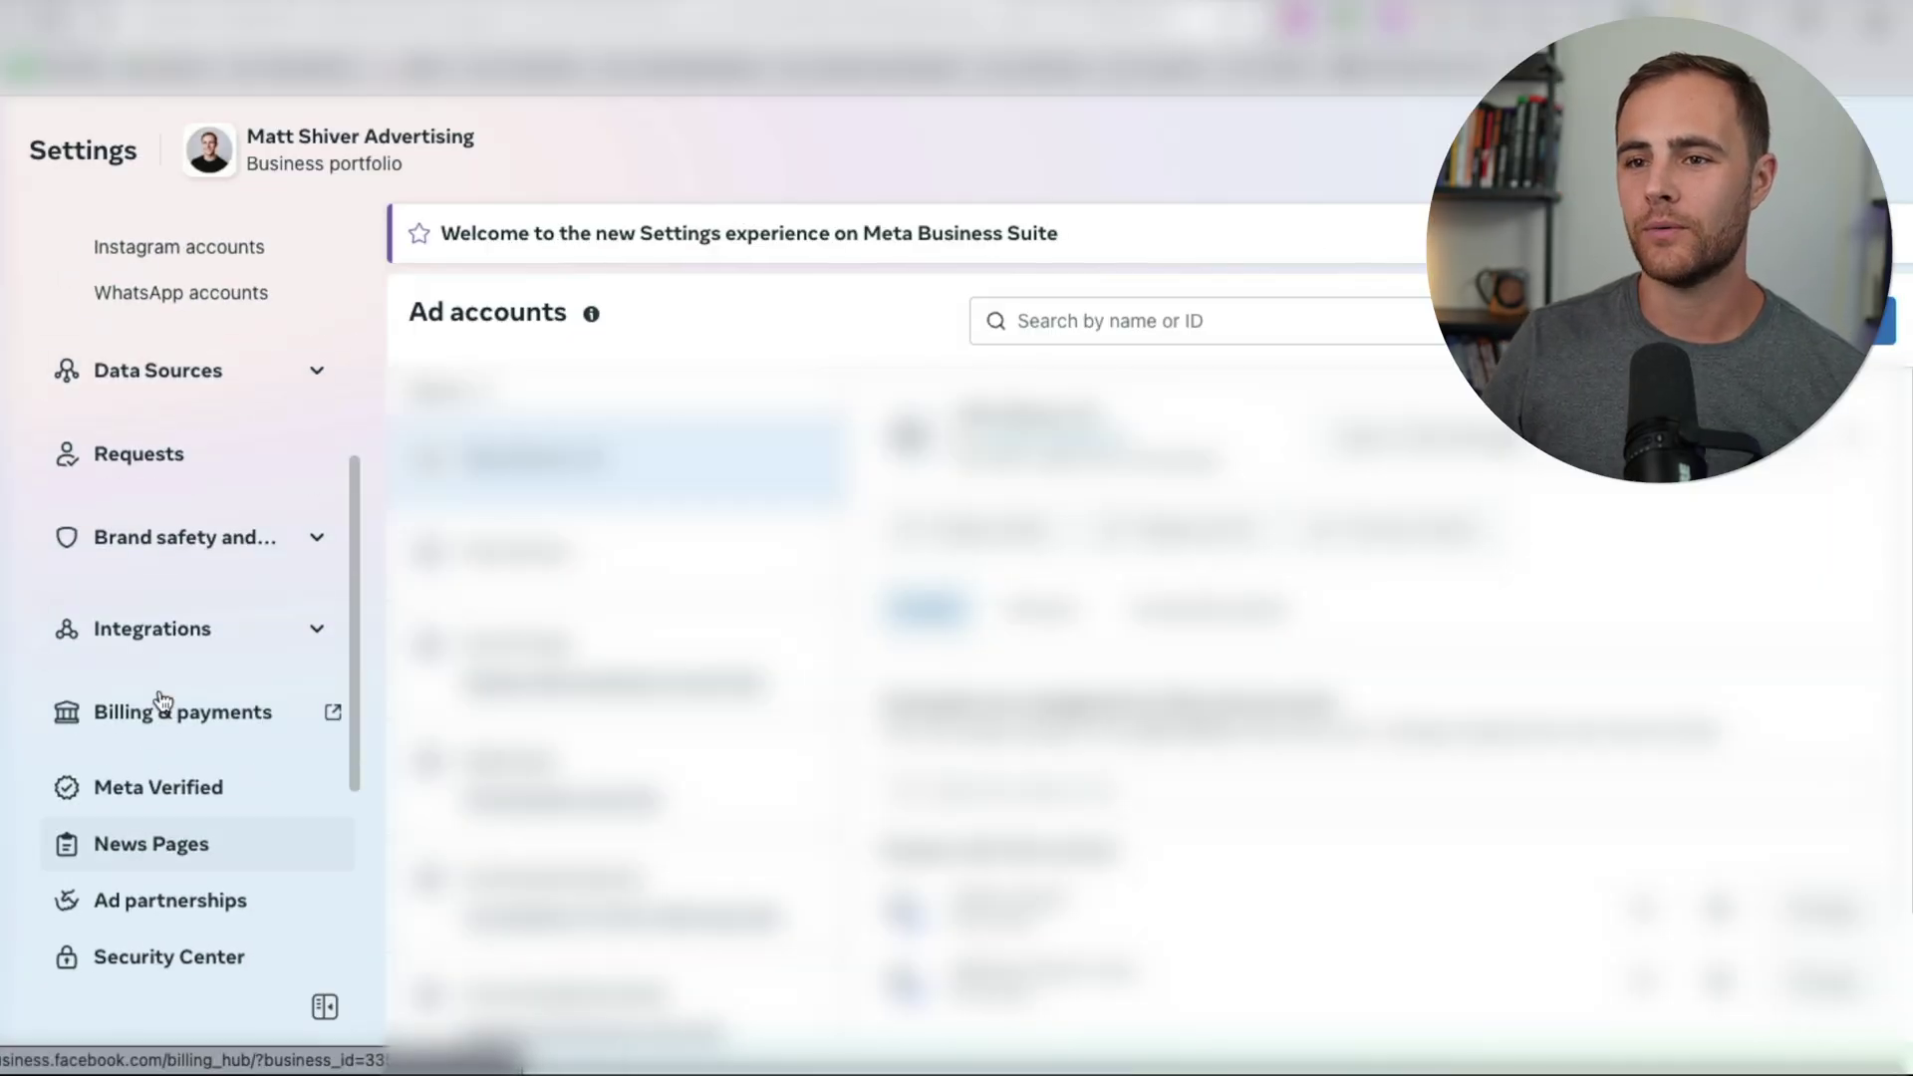
{"action": "left_click", "coordinate": [272, 536]}
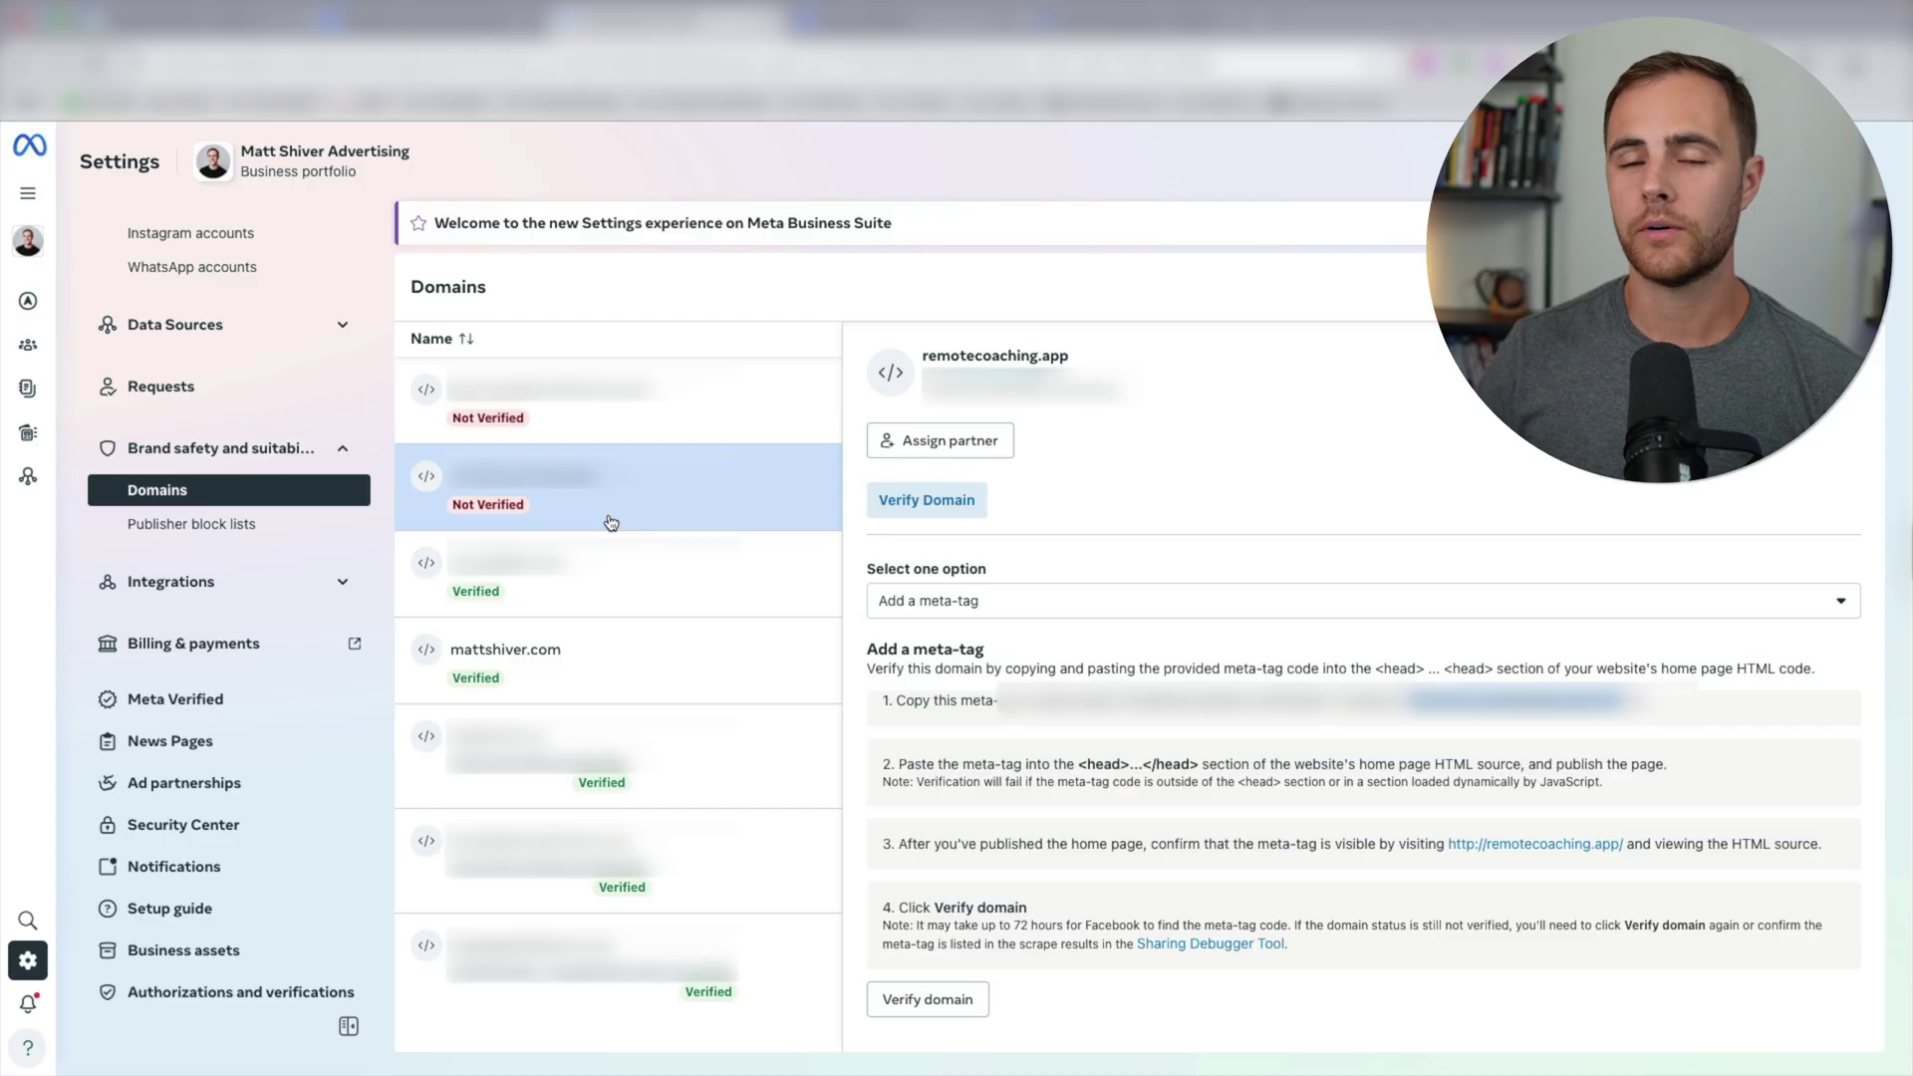
{"action": "left_click", "coordinate": [1045, 609]}
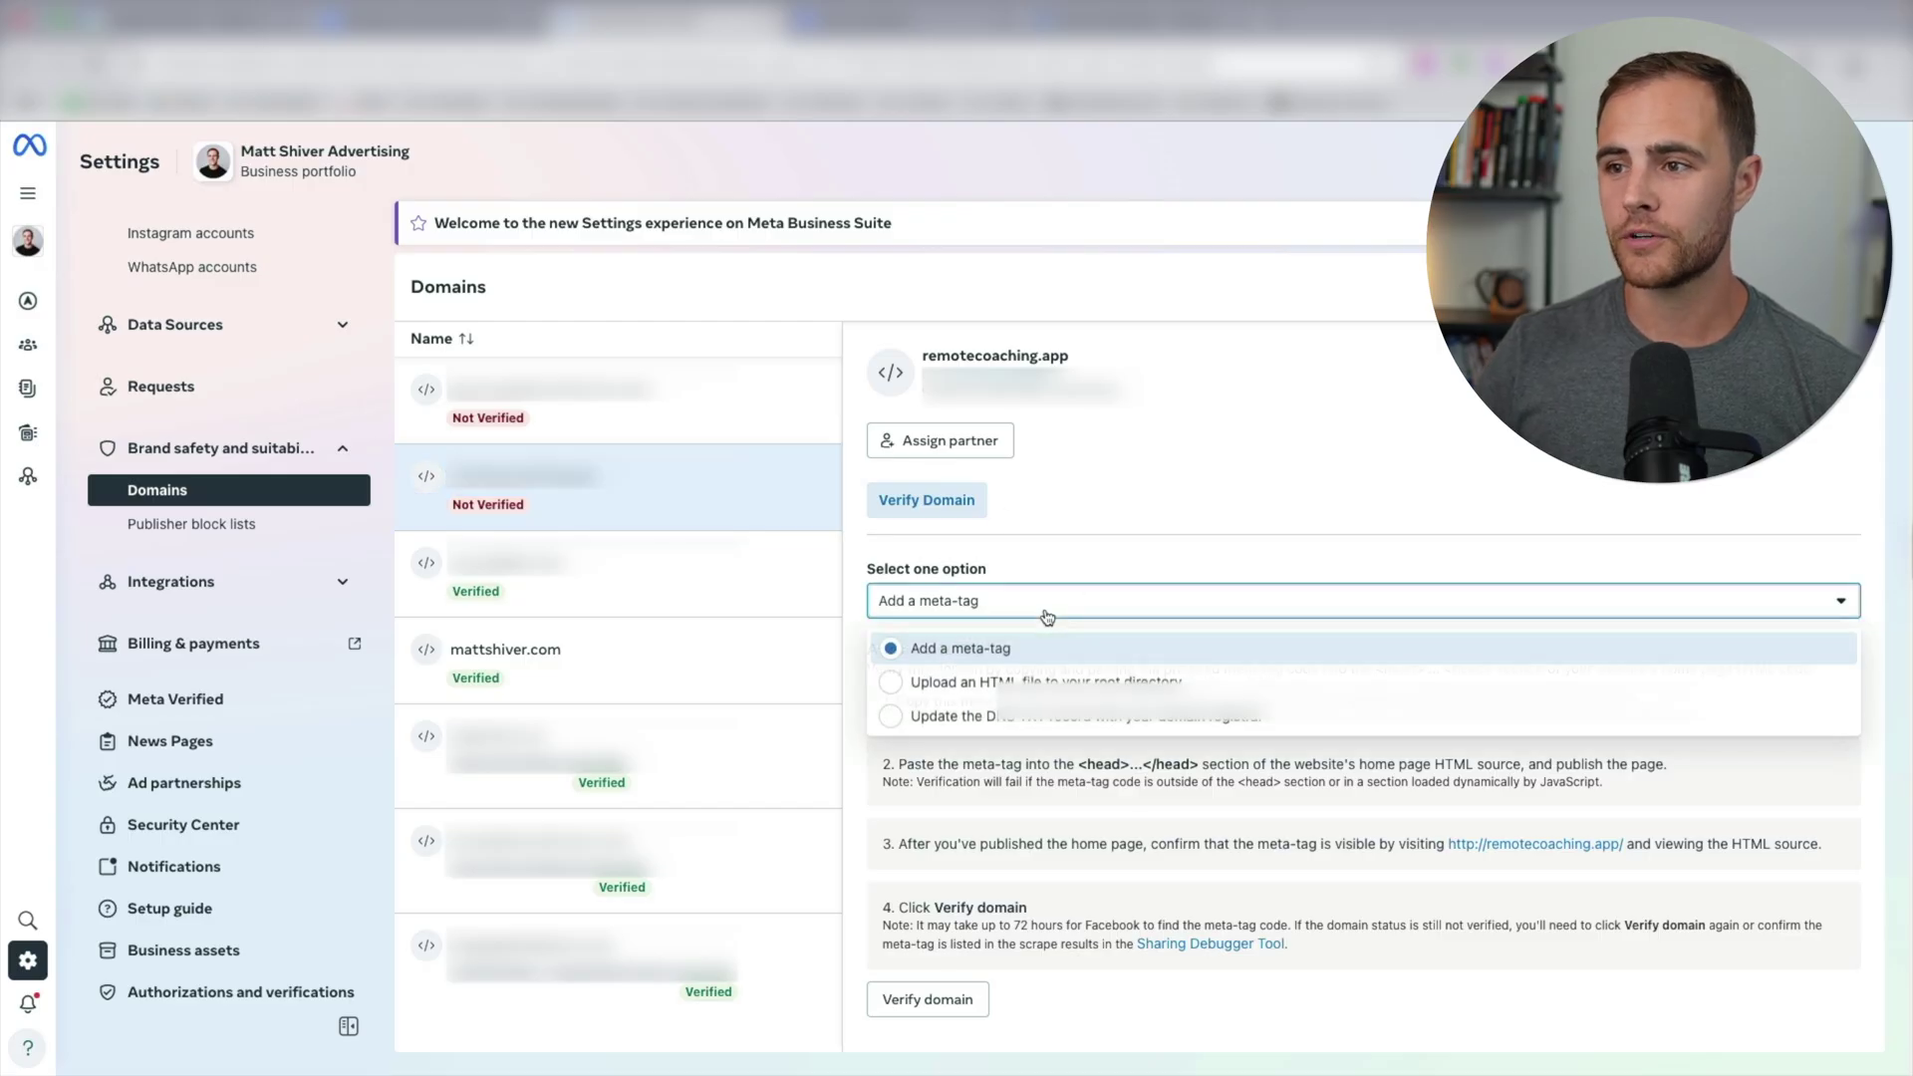
{"action": "left_click", "coordinate": [1128, 777]}
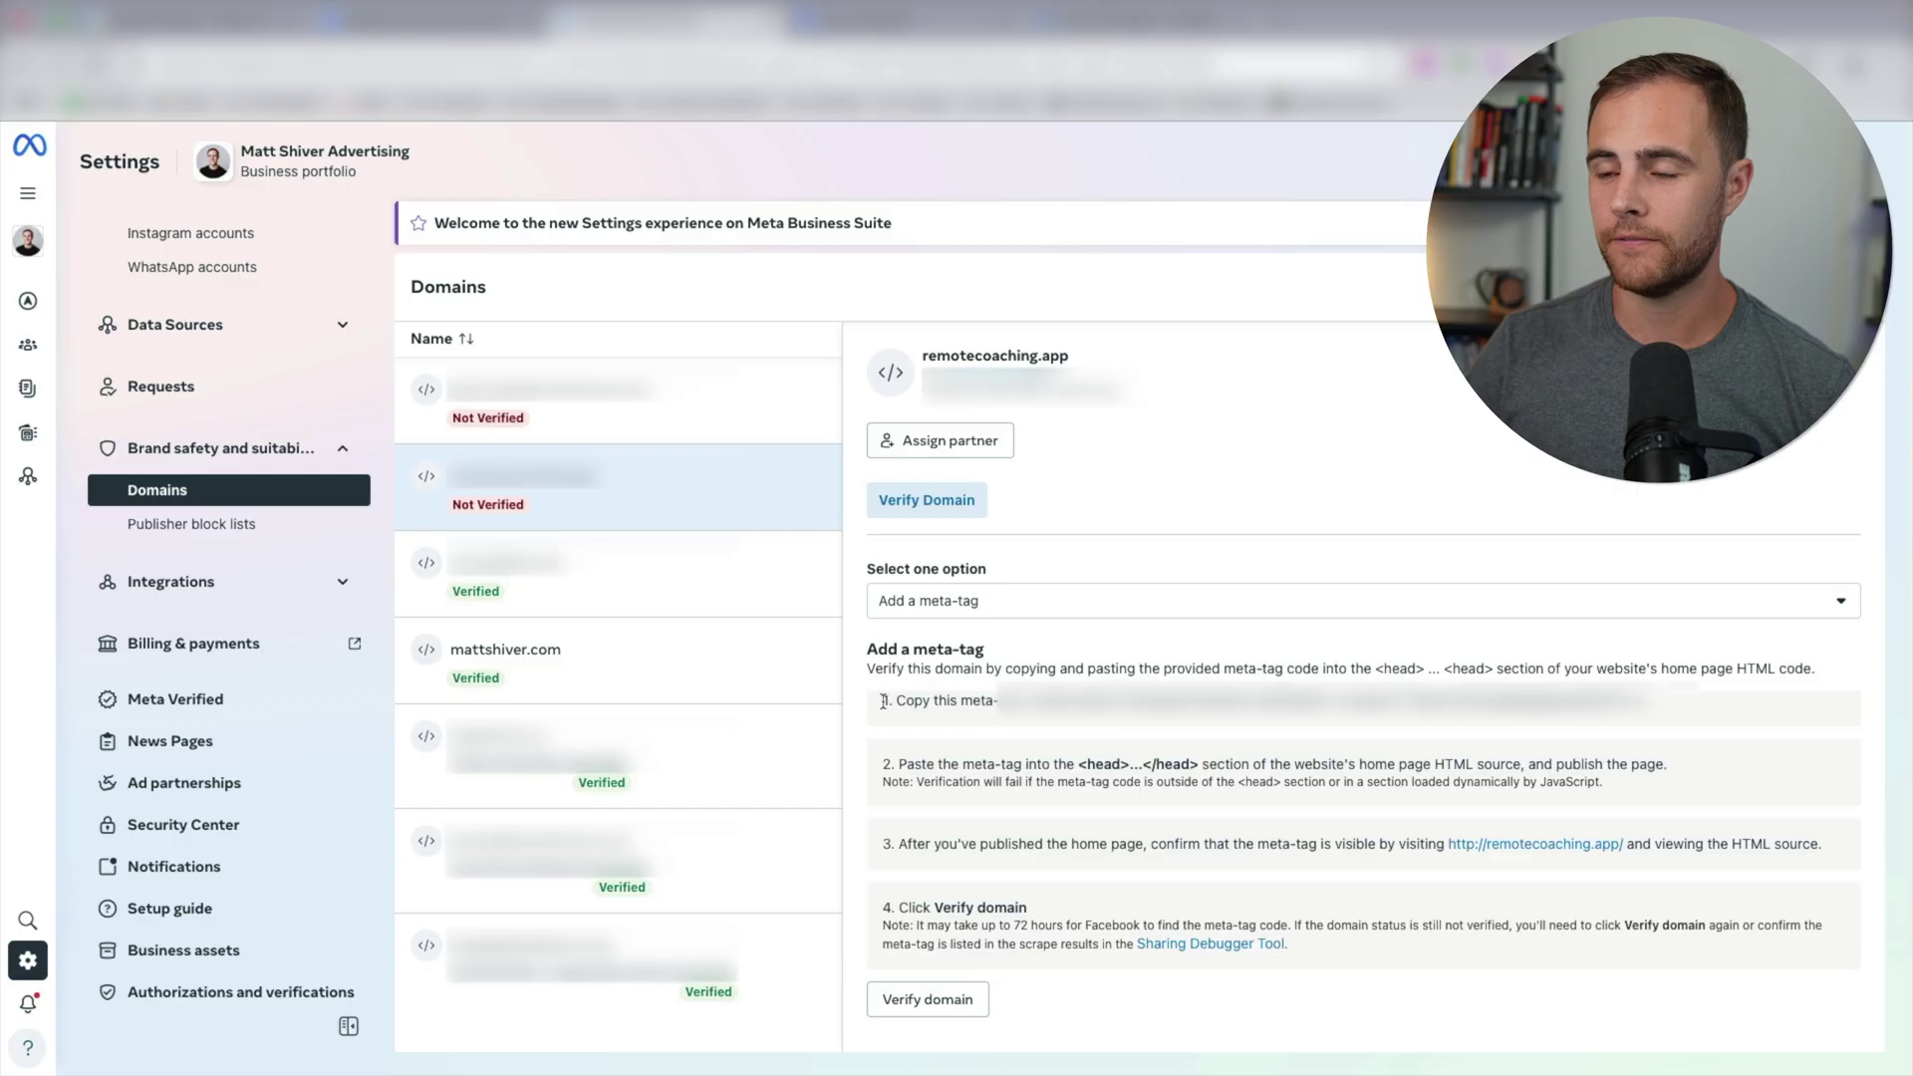
{"action": "left_click", "coordinate": [1151, 600]}
{"action": "left_click", "coordinate": [1114, 677]}
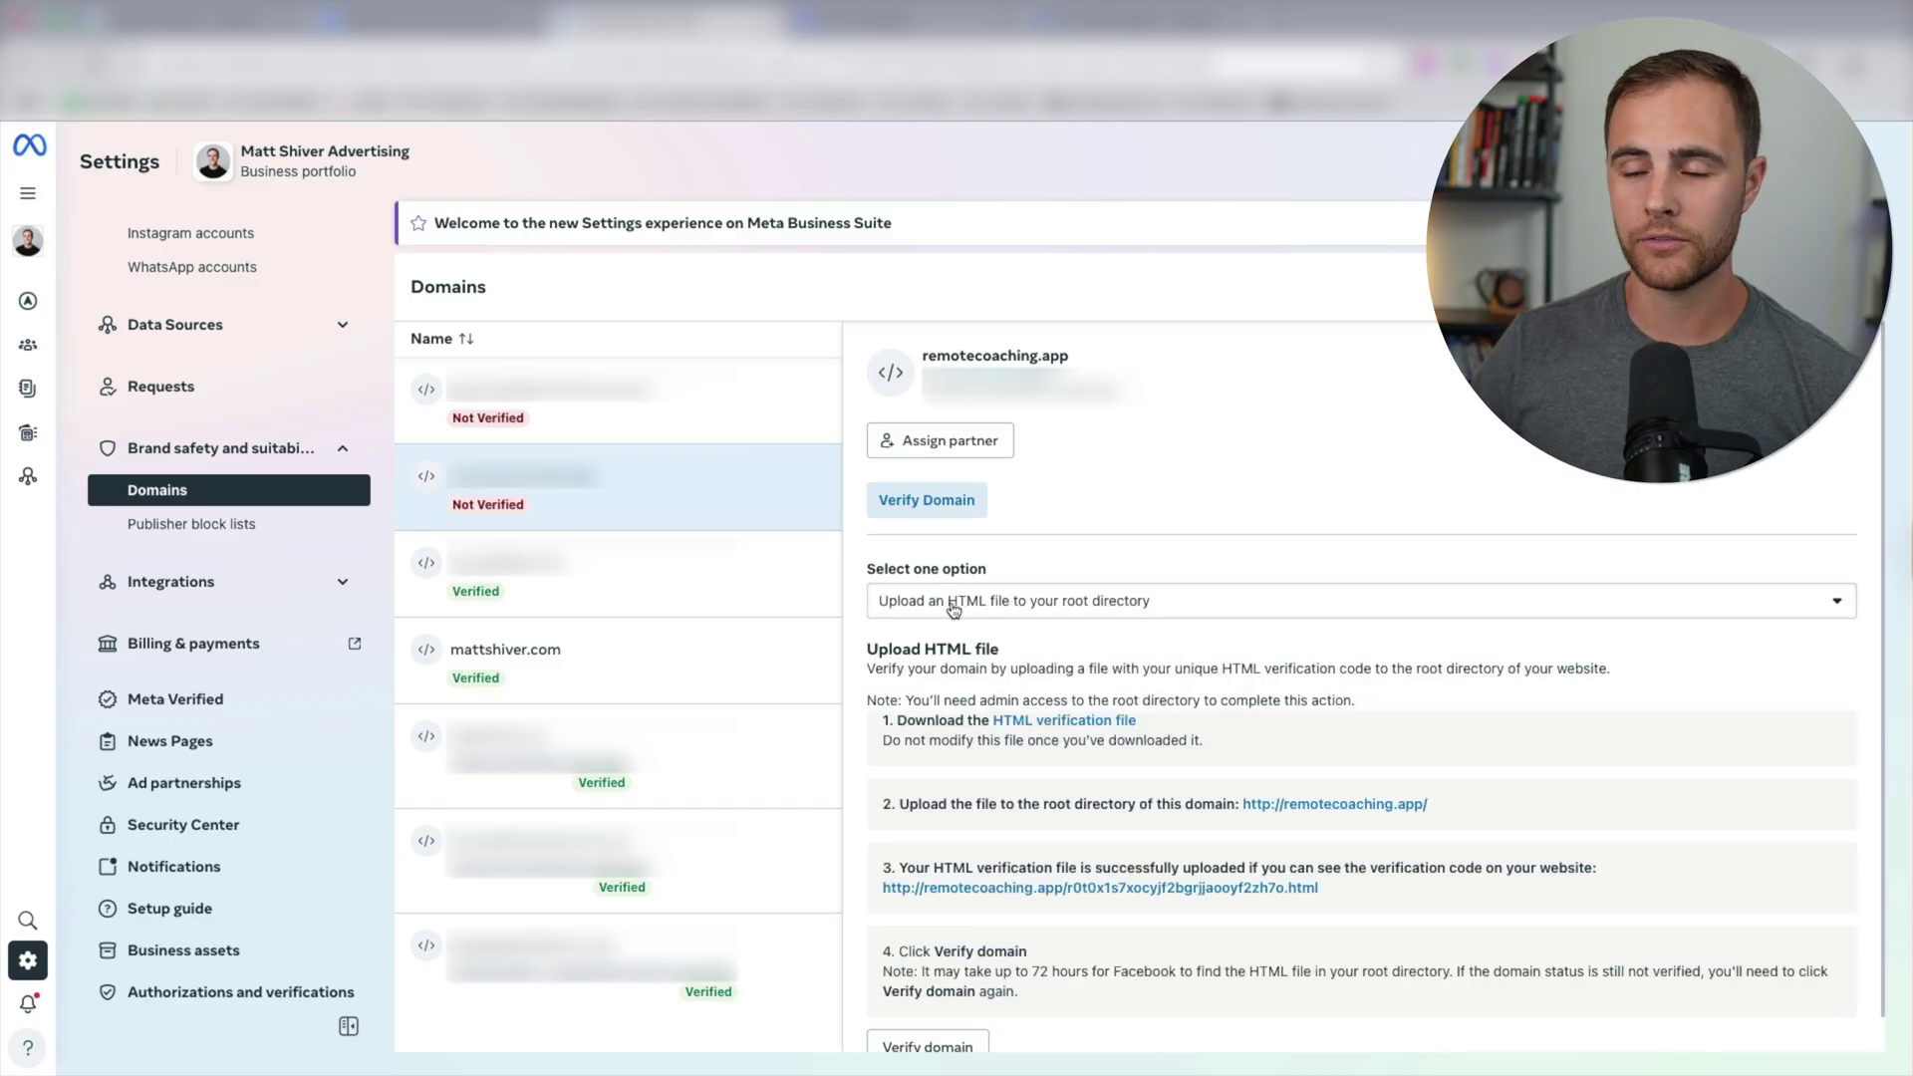
Compare DNS TXT record and meta-tag verification, settling on the DNS TXT record instructions
{"action": "left_click", "coordinate": [1021, 596]}
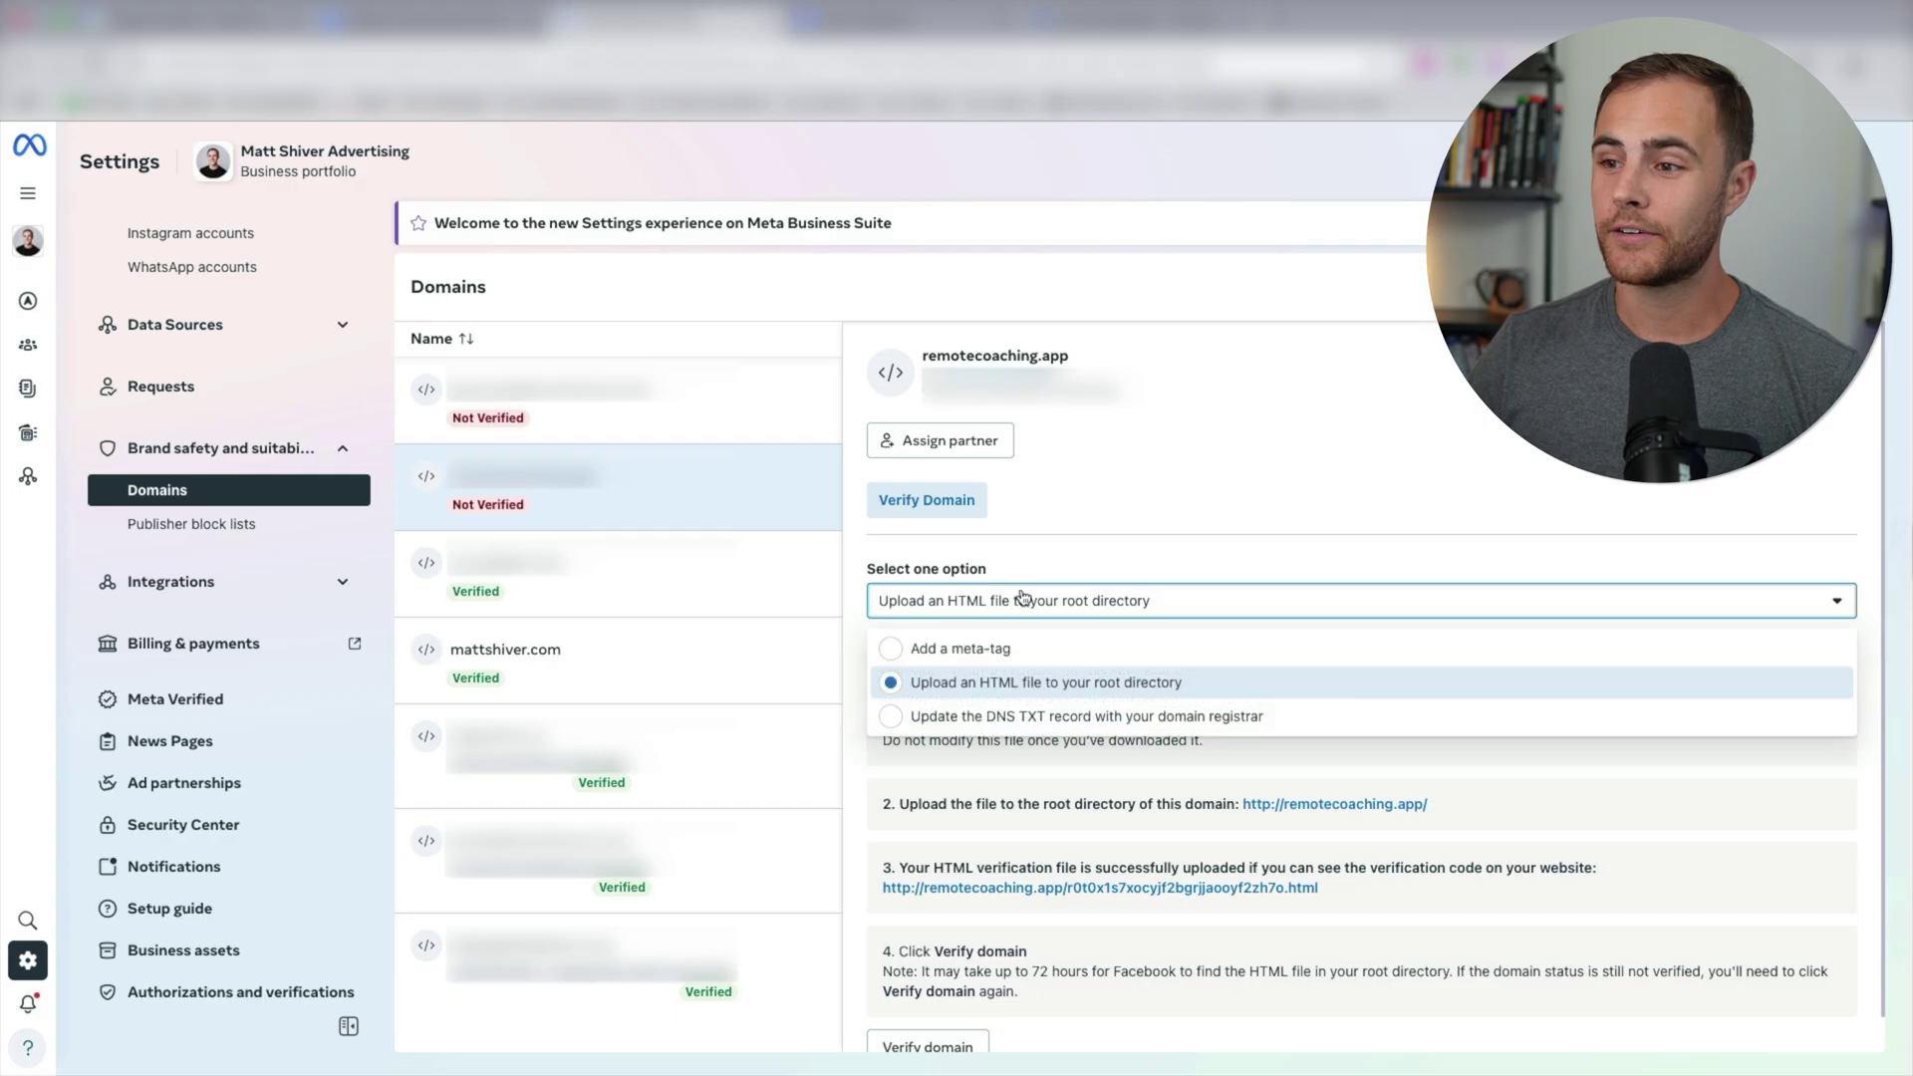
{"action": "left_click", "coordinate": [1084, 712]}
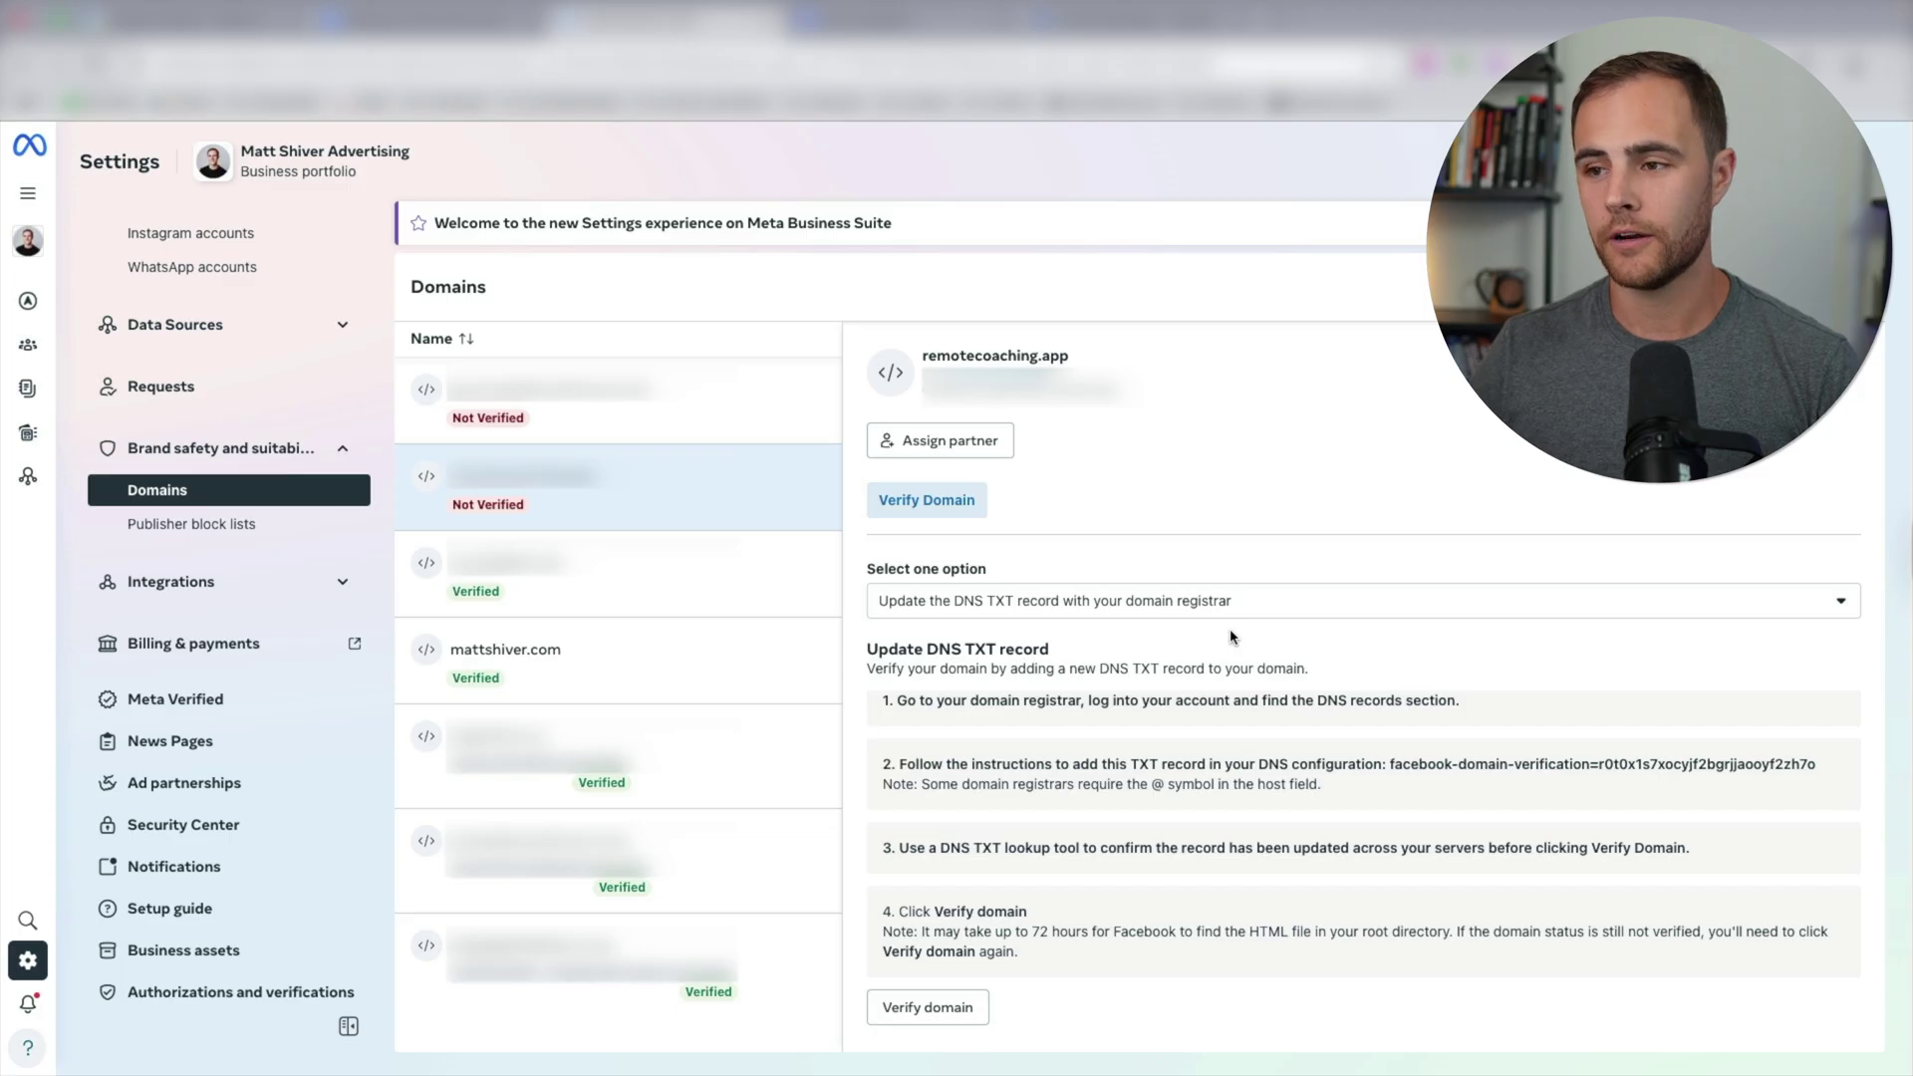
{"action": "left_click", "coordinate": [1235, 600]}
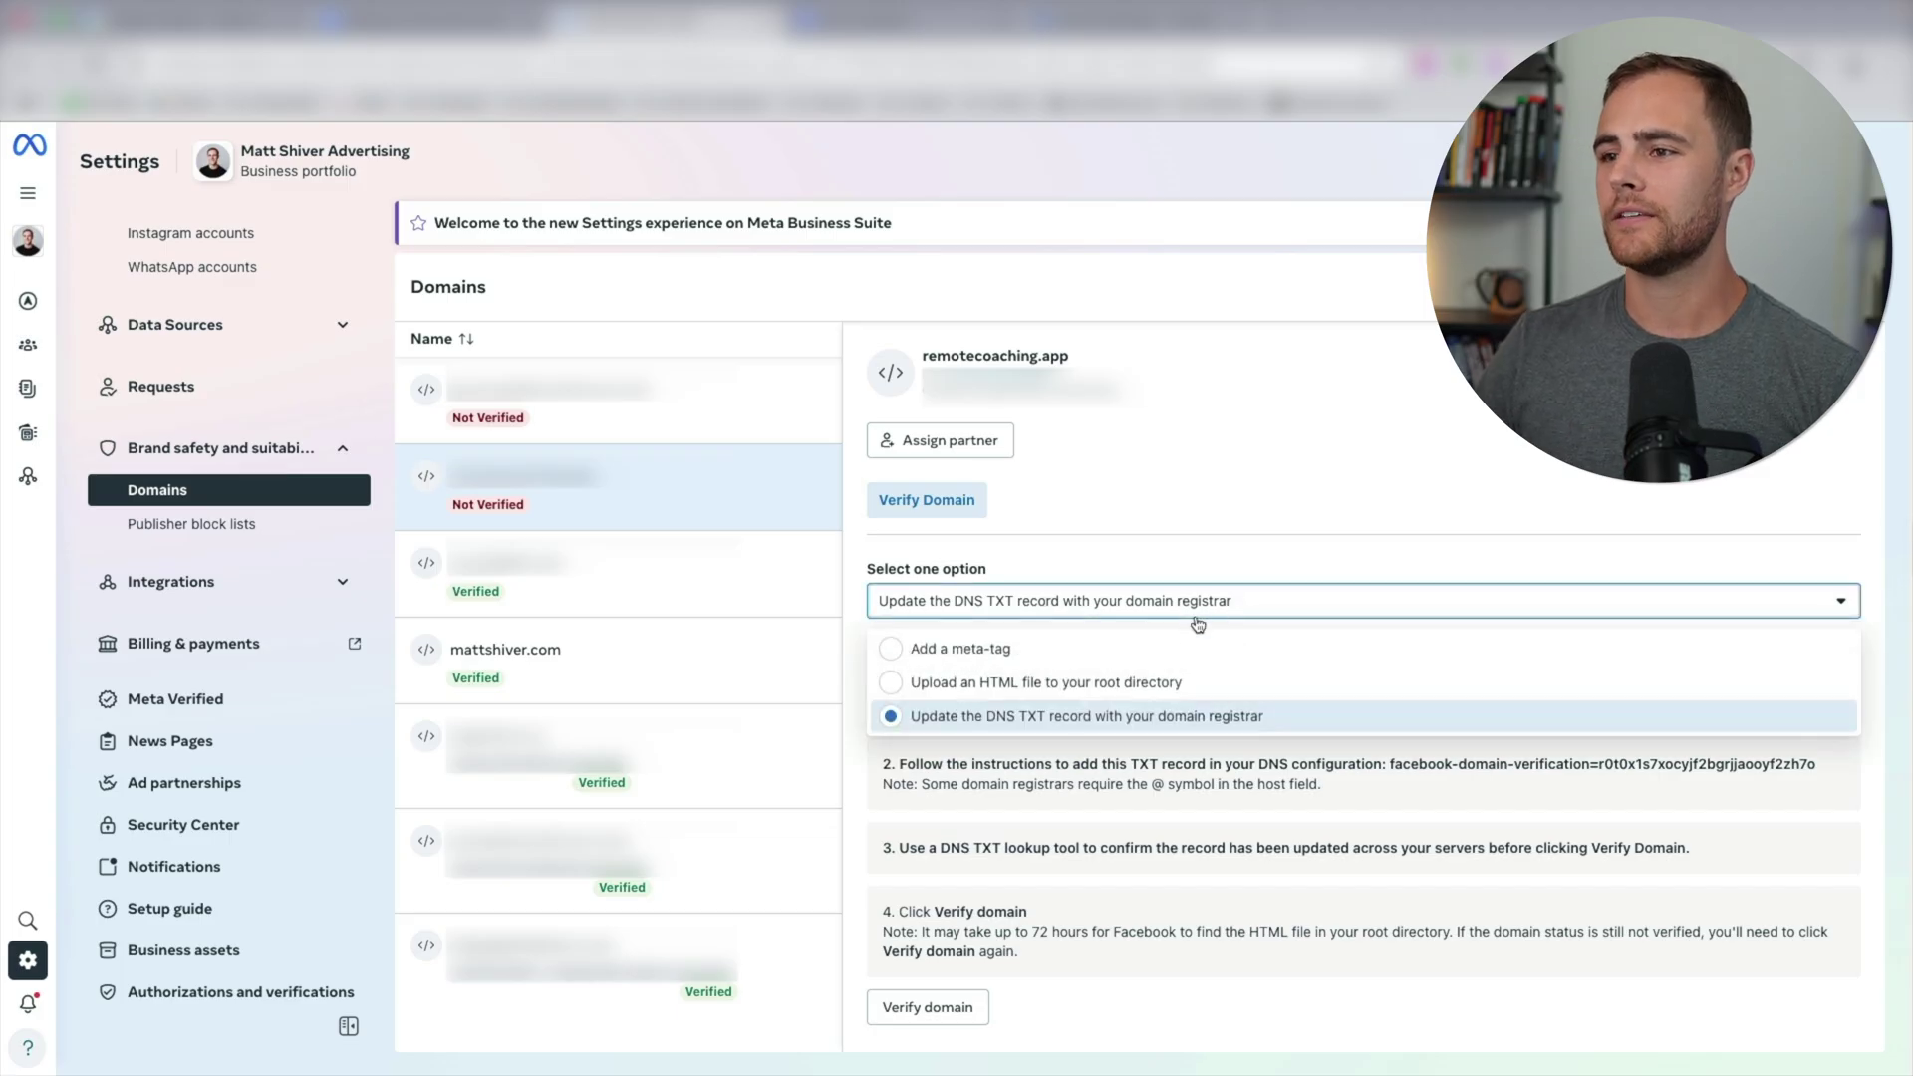
{"action": "left_click", "coordinate": [1179, 643]}
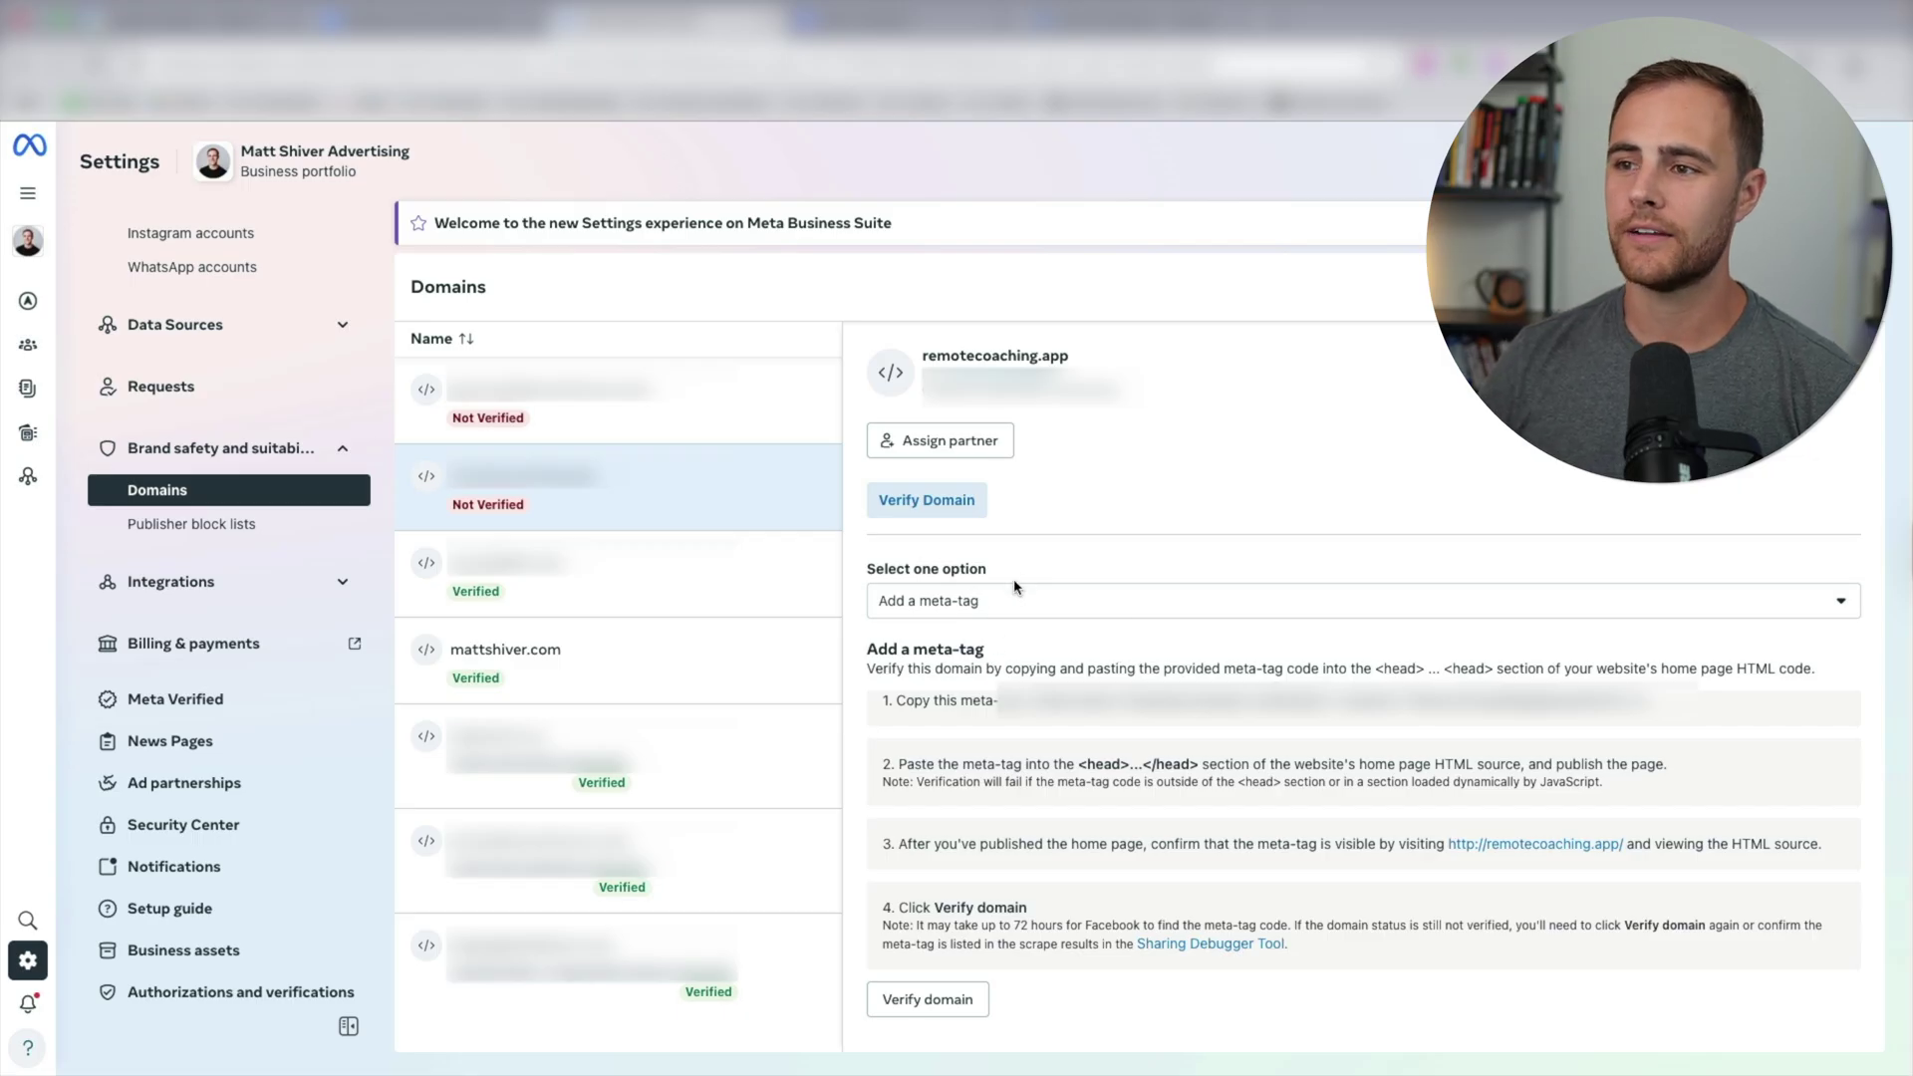
{"action": "left_click", "coordinate": [989, 603]}
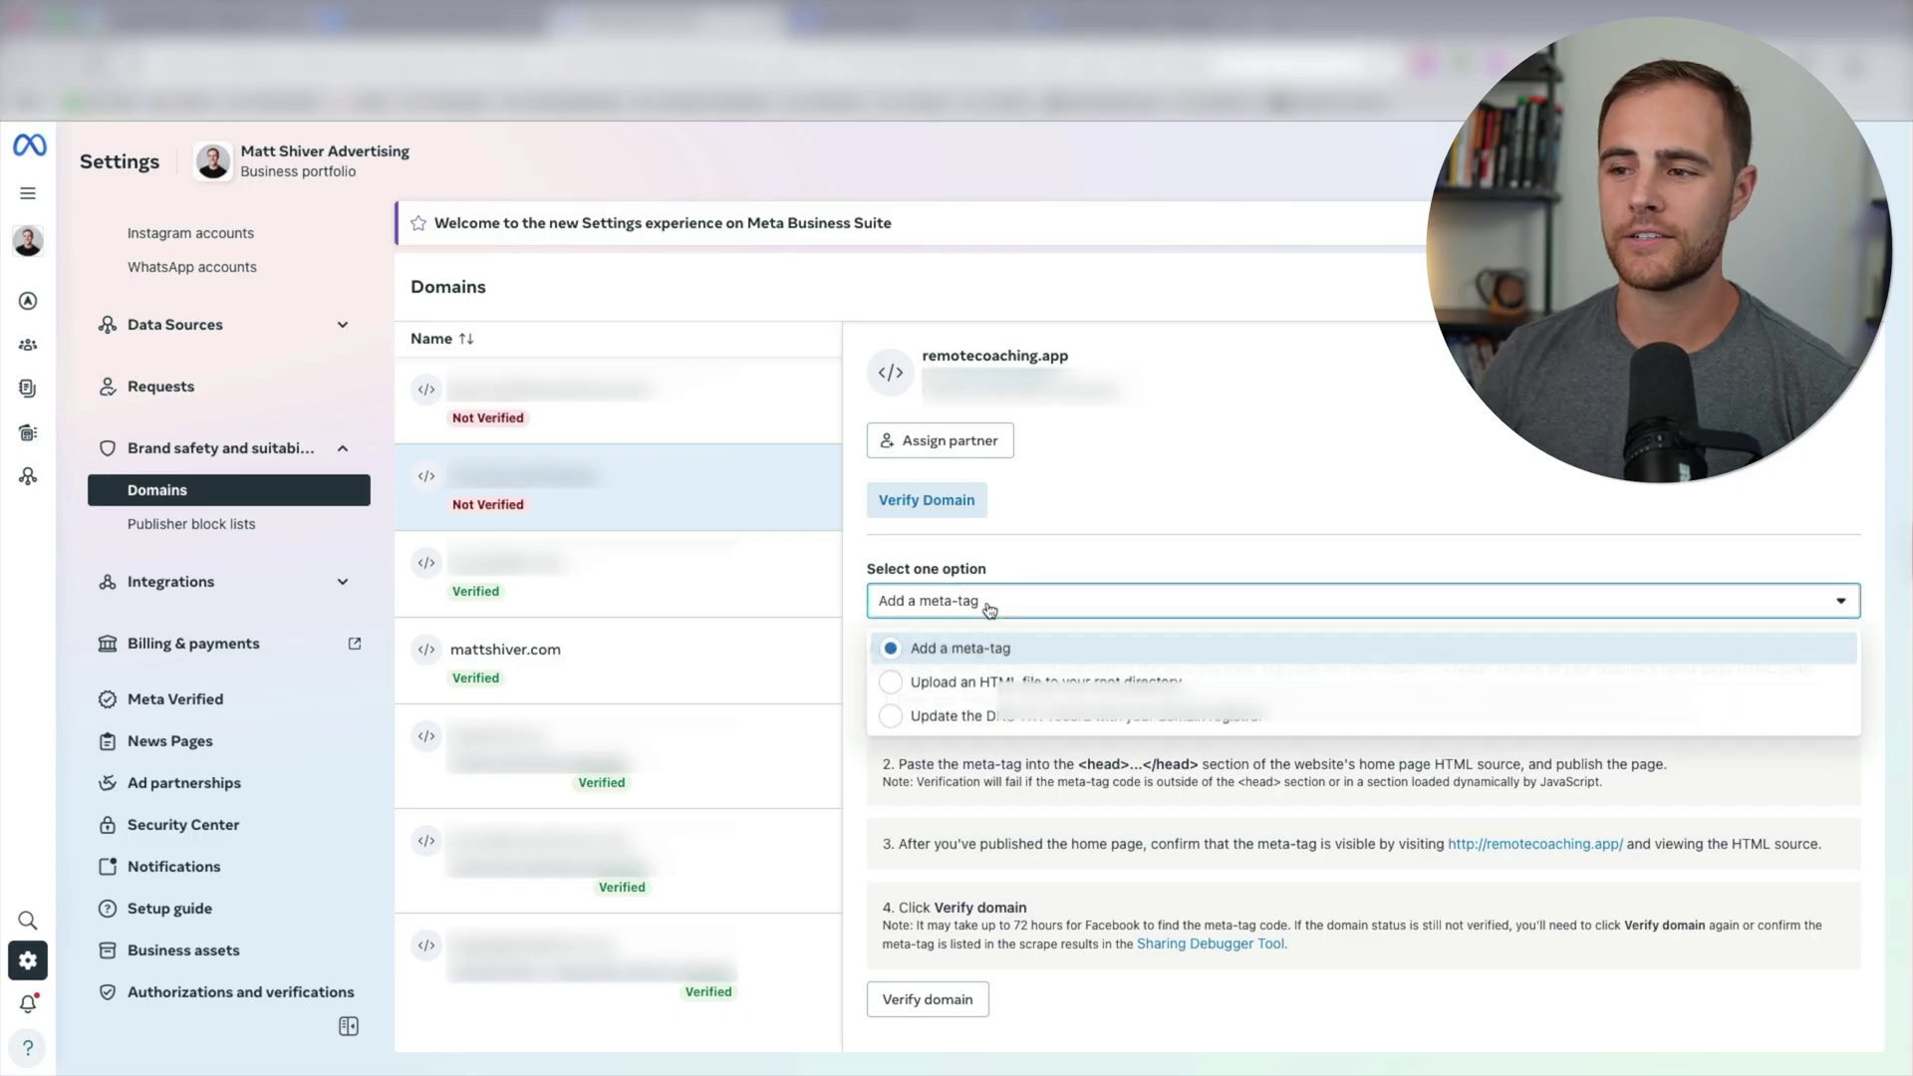
{"action": "left_click", "coordinate": [956, 716]}
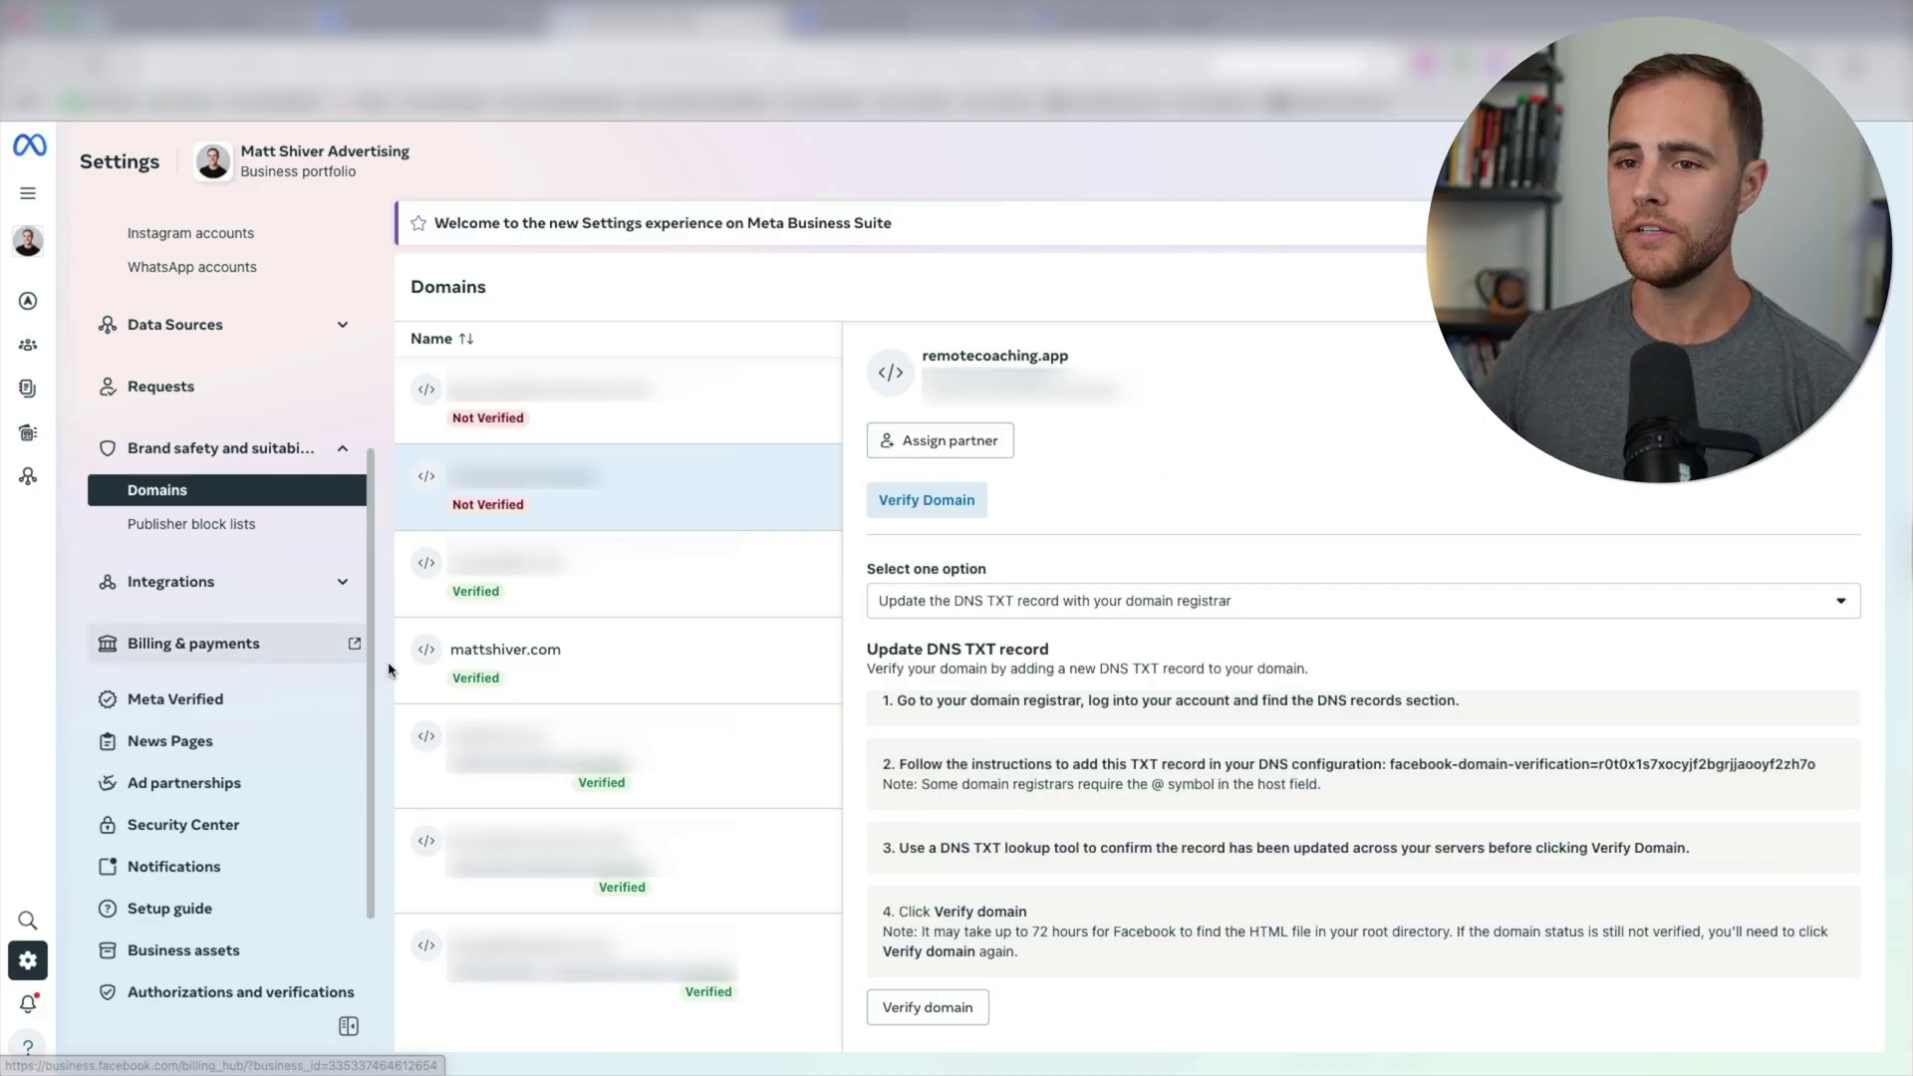
{"action": "scroll", "coordinate": [245, 782], "scroll_direction": "up", "scroll_amount": 5}
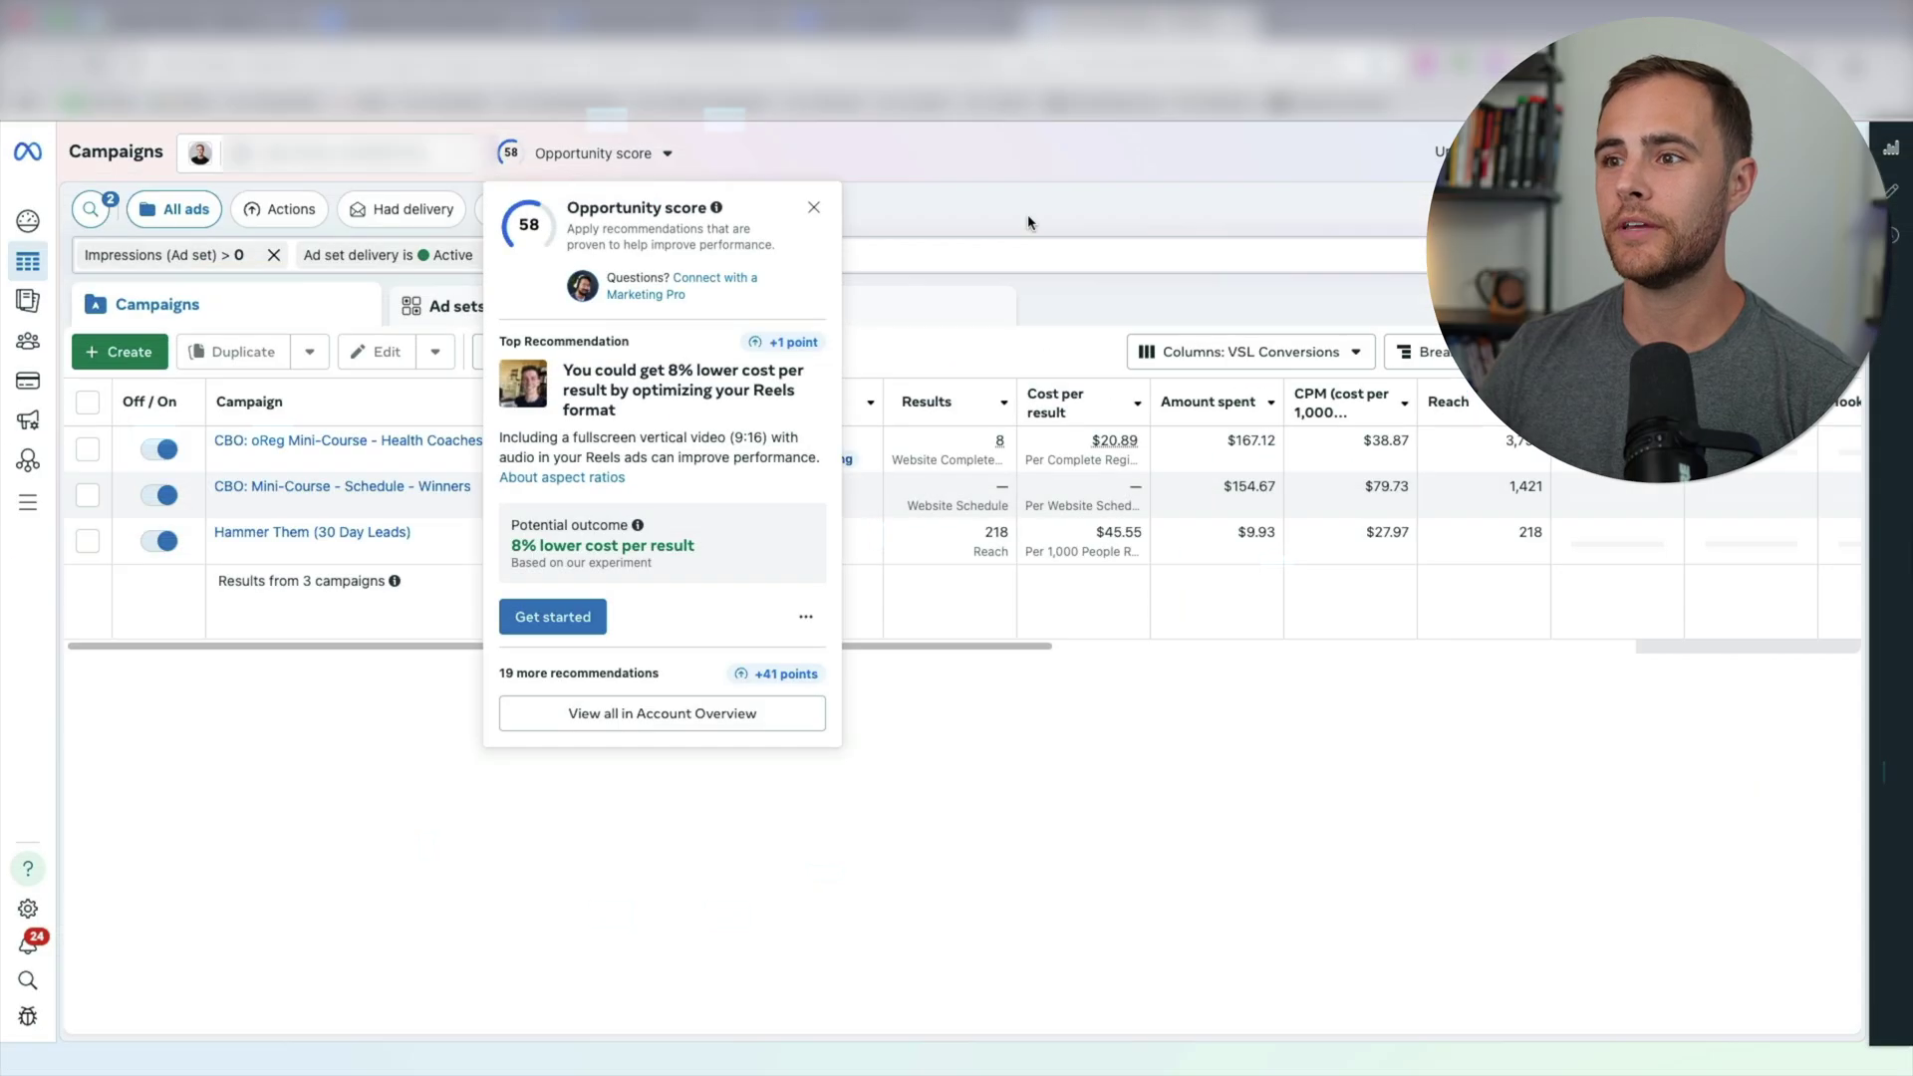
{"action": "left_click", "coordinate": [814, 207]}
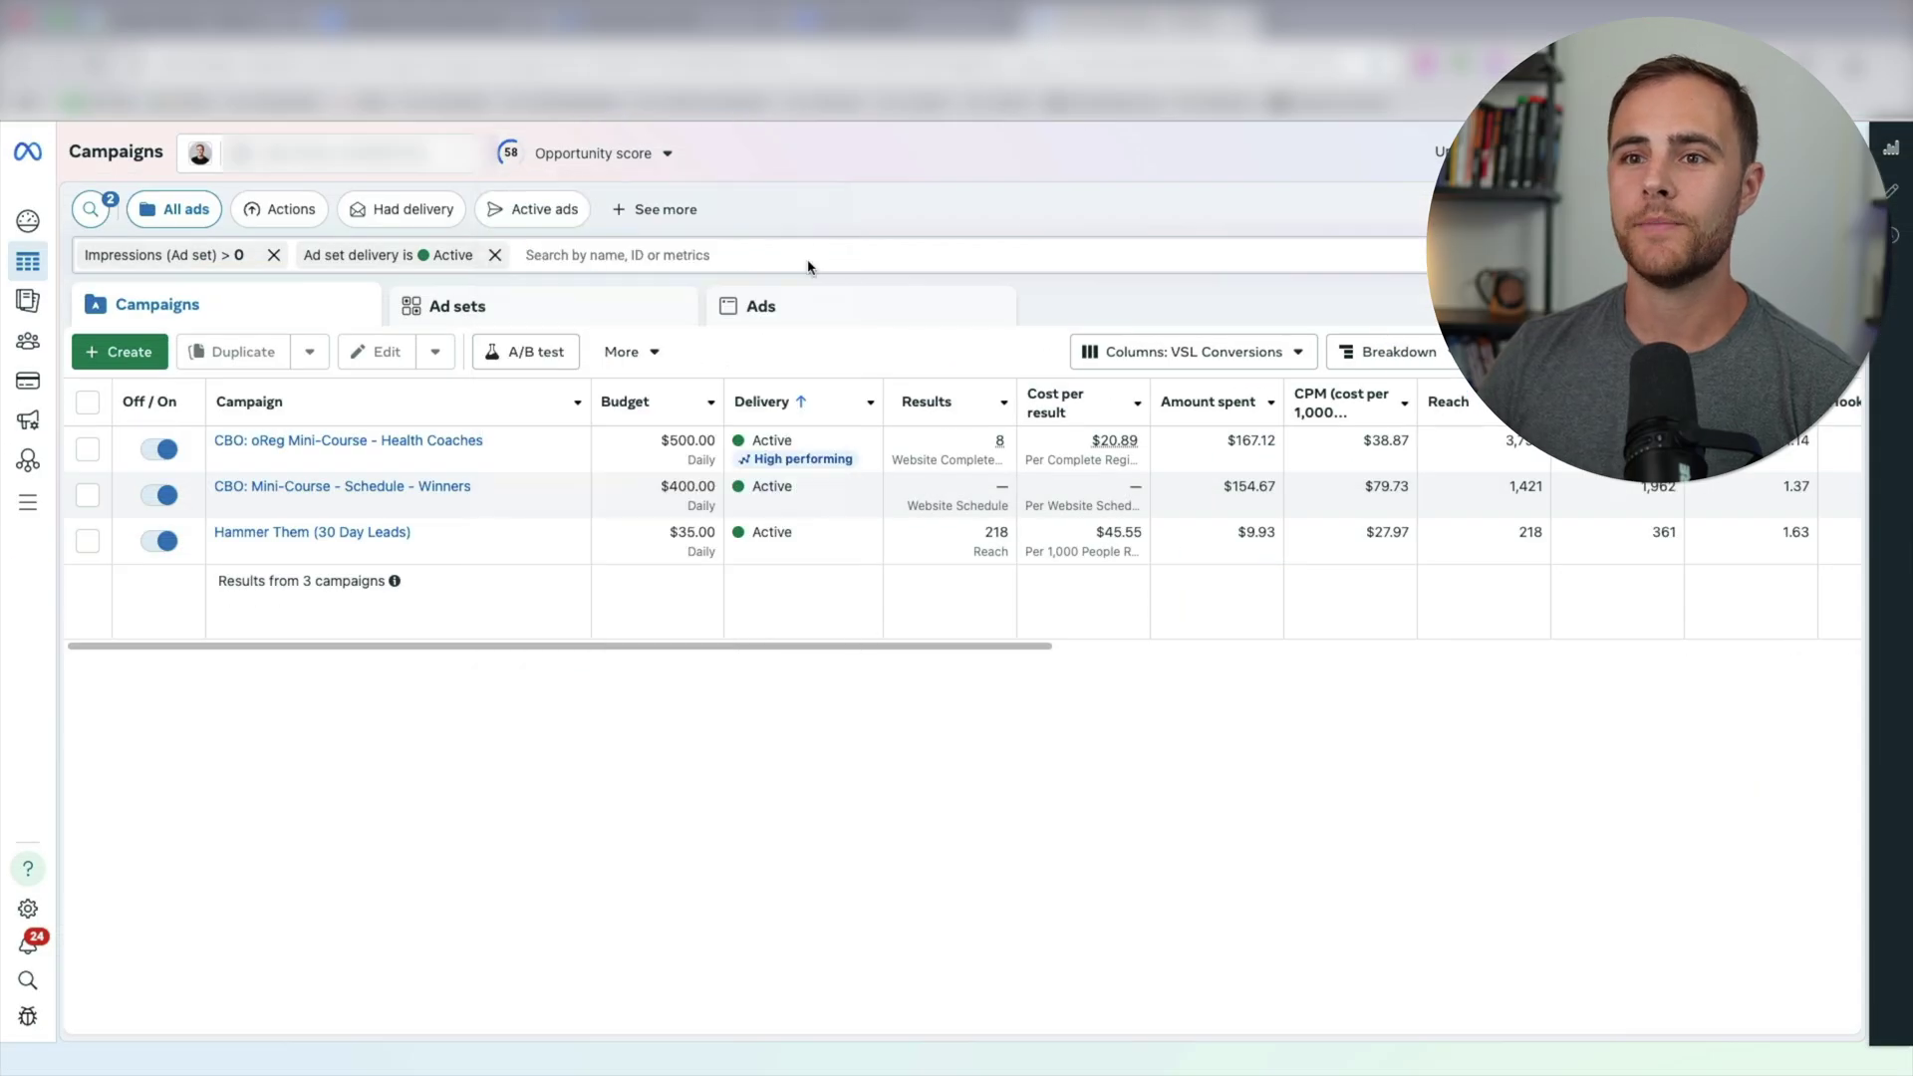
{"action": "left_click", "coordinate": [140, 354]}
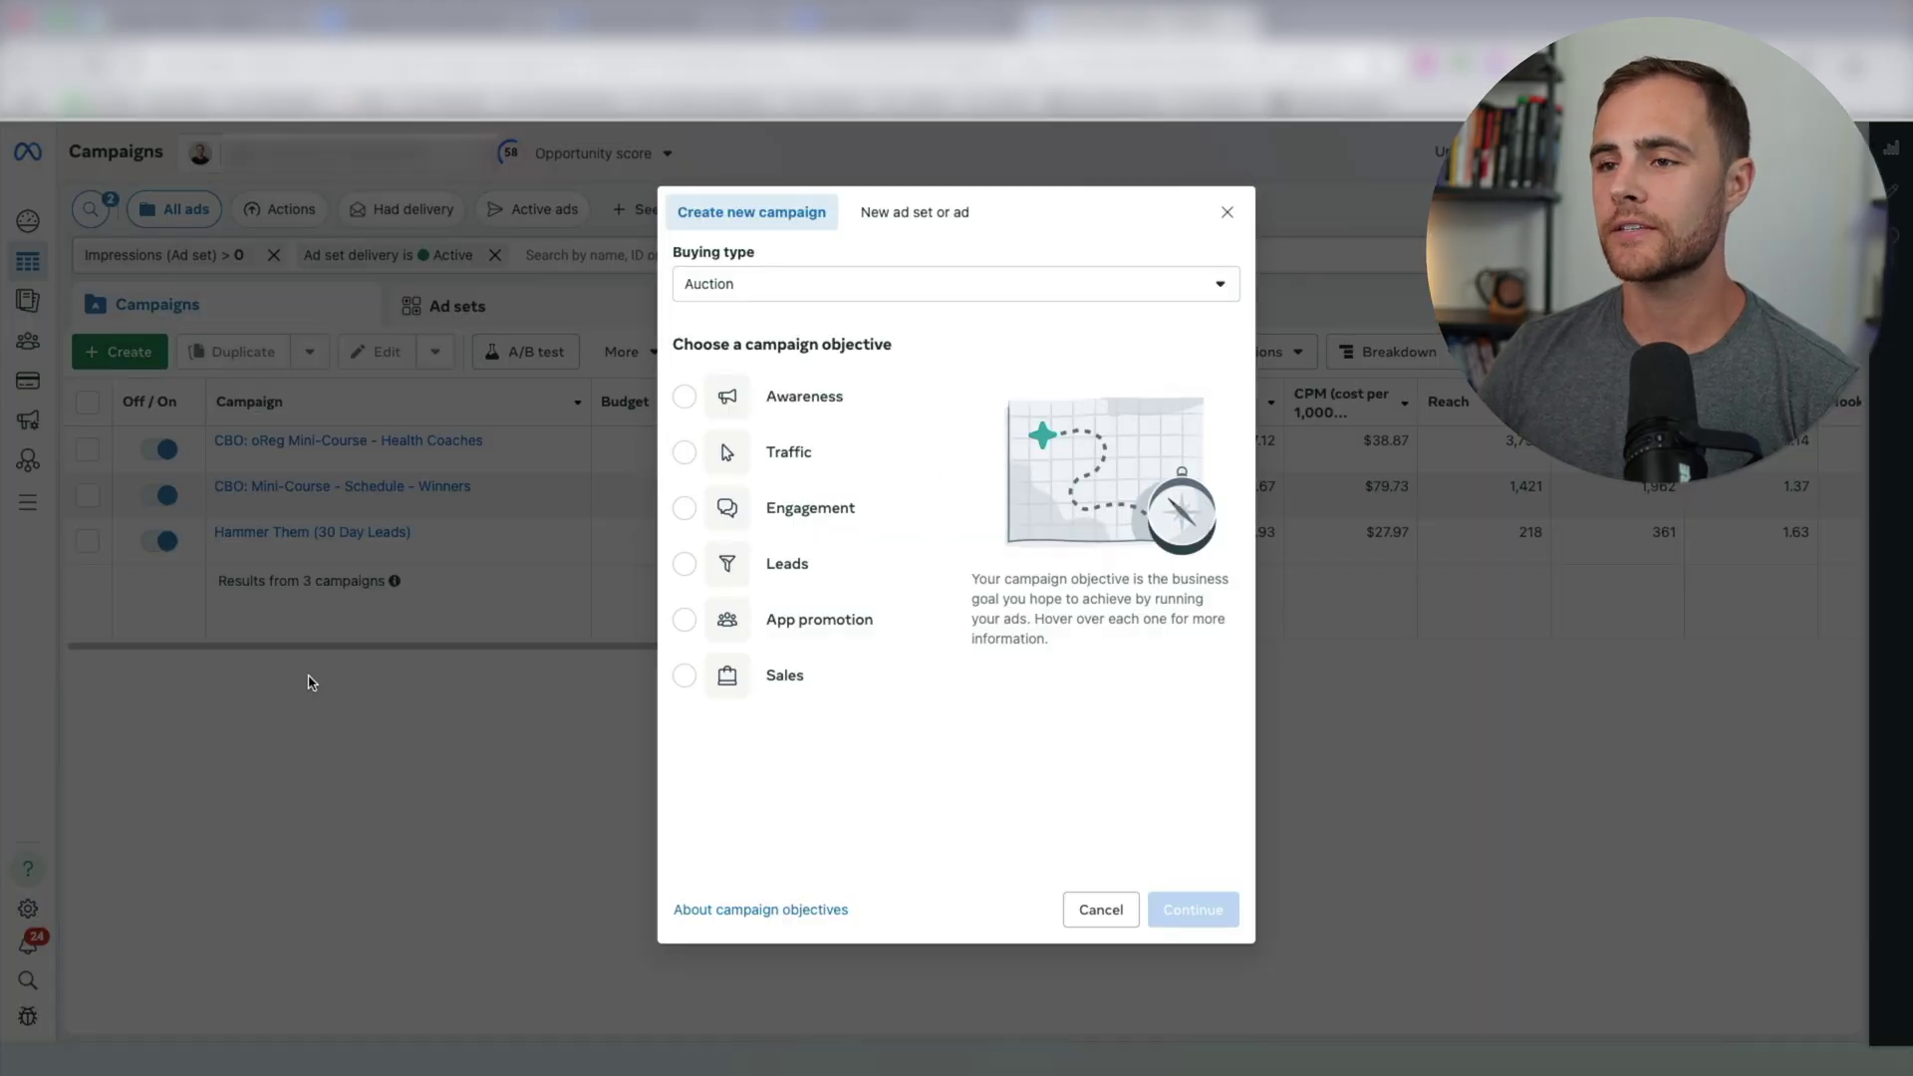
{"action": "left_click", "coordinate": [685, 564]}
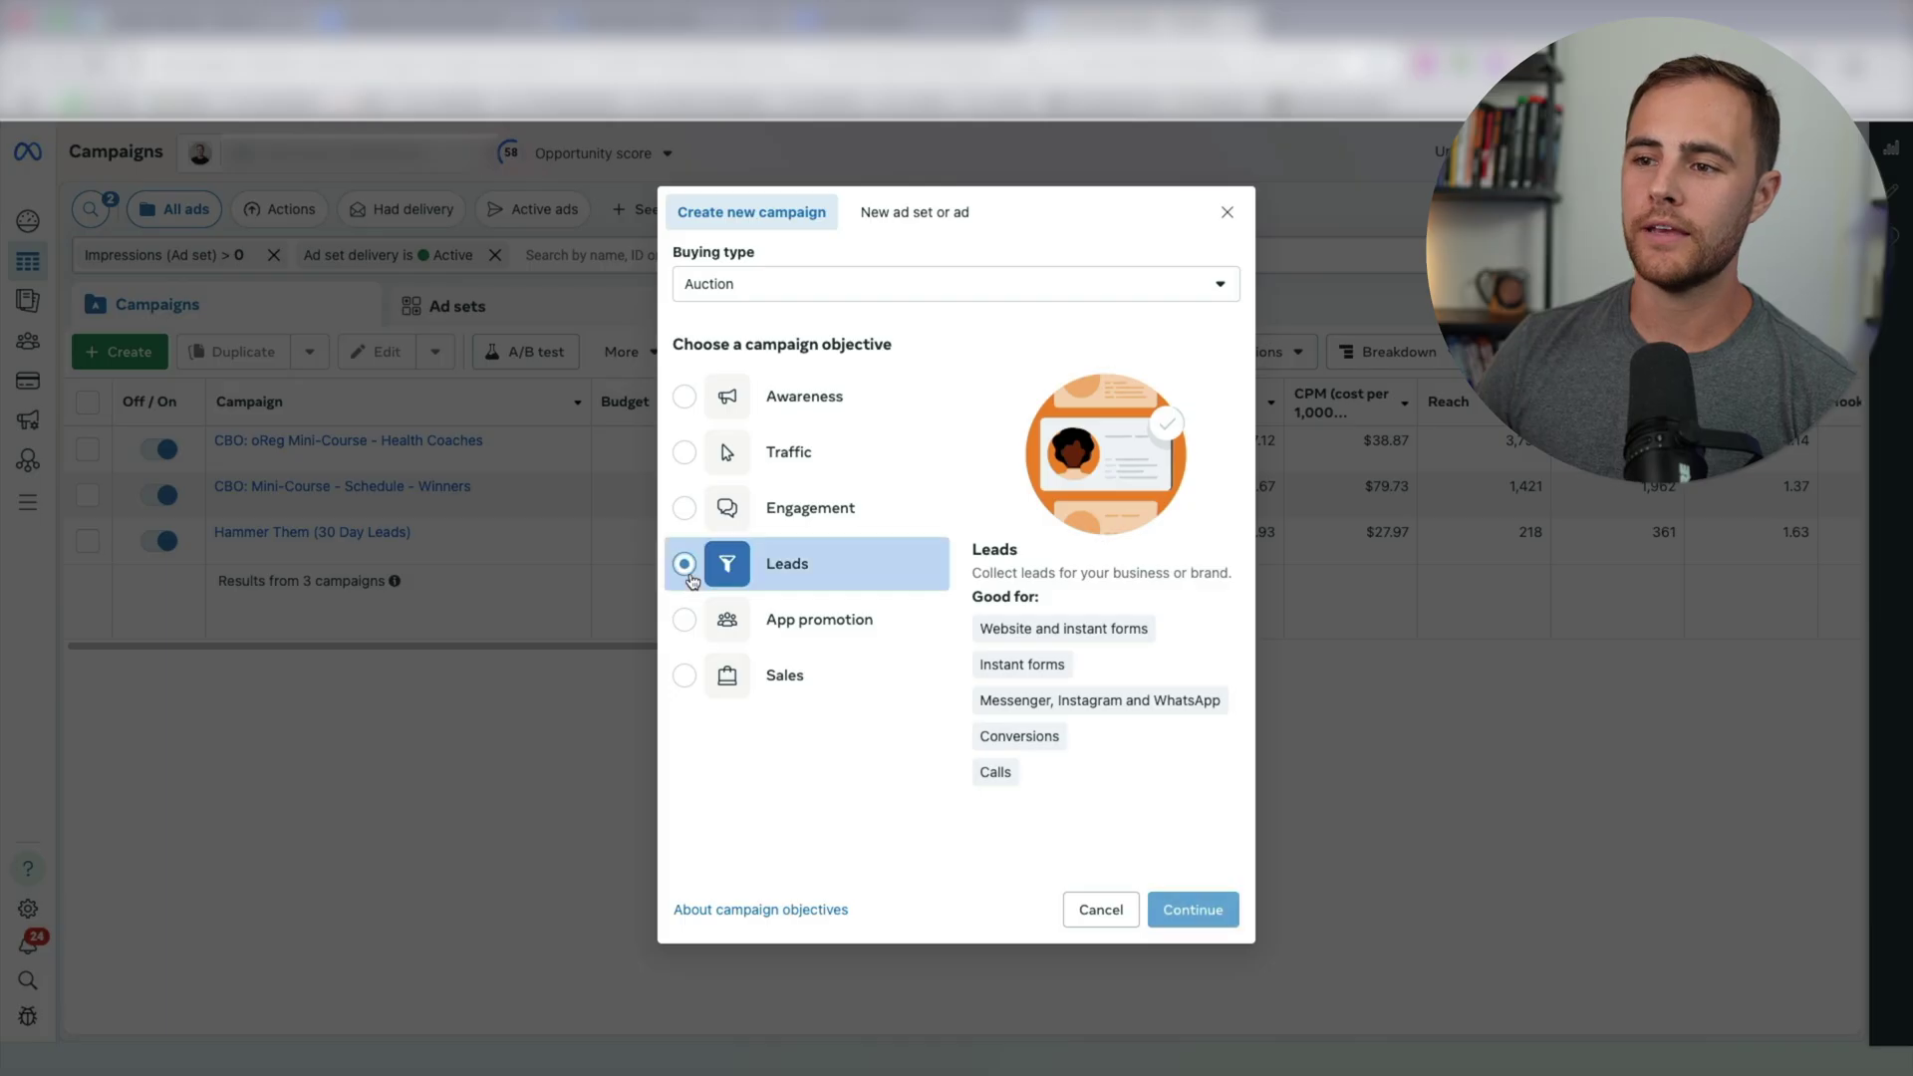
{"action": "left_click", "coordinate": [682, 677]}
{"action": "left_click", "coordinate": [684, 454]}
{"action": "left_click", "coordinate": [685, 509]}
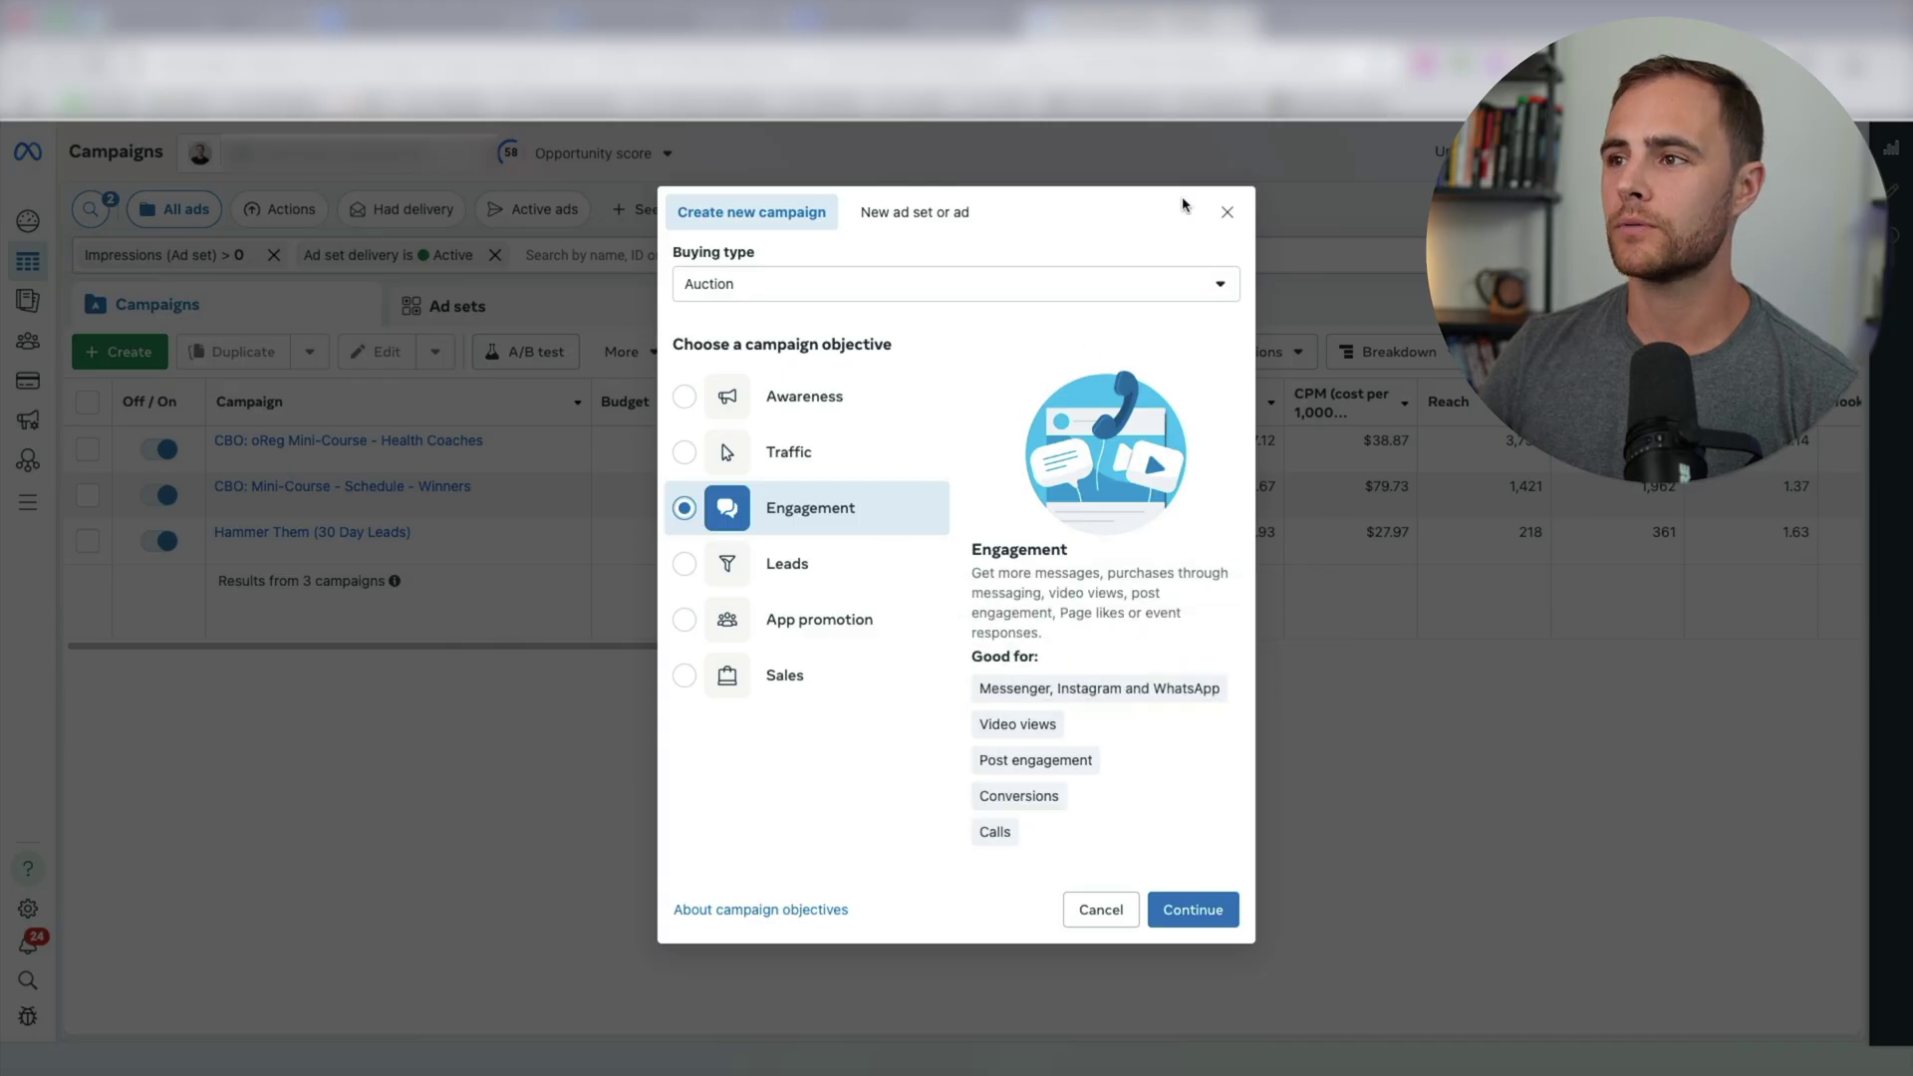
{"action": "left_click", "coordinate": [1226, 217]}
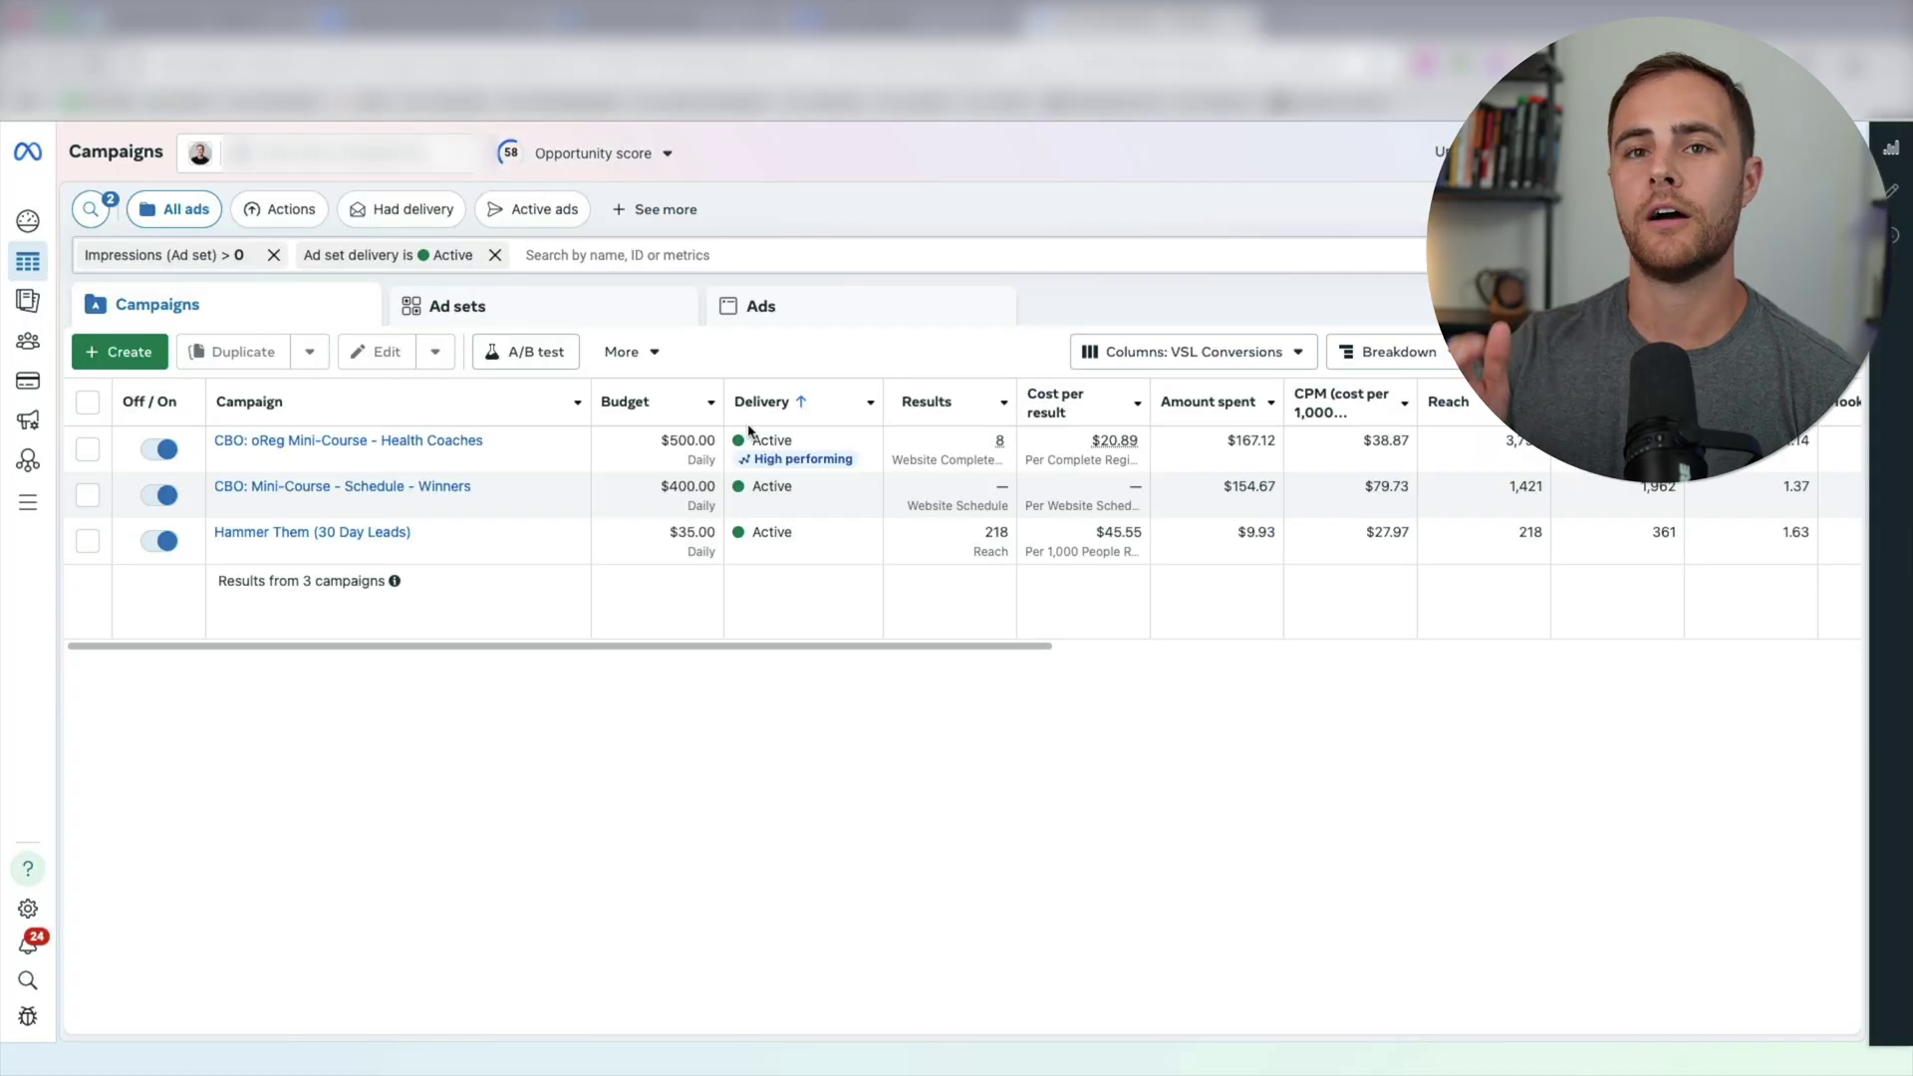